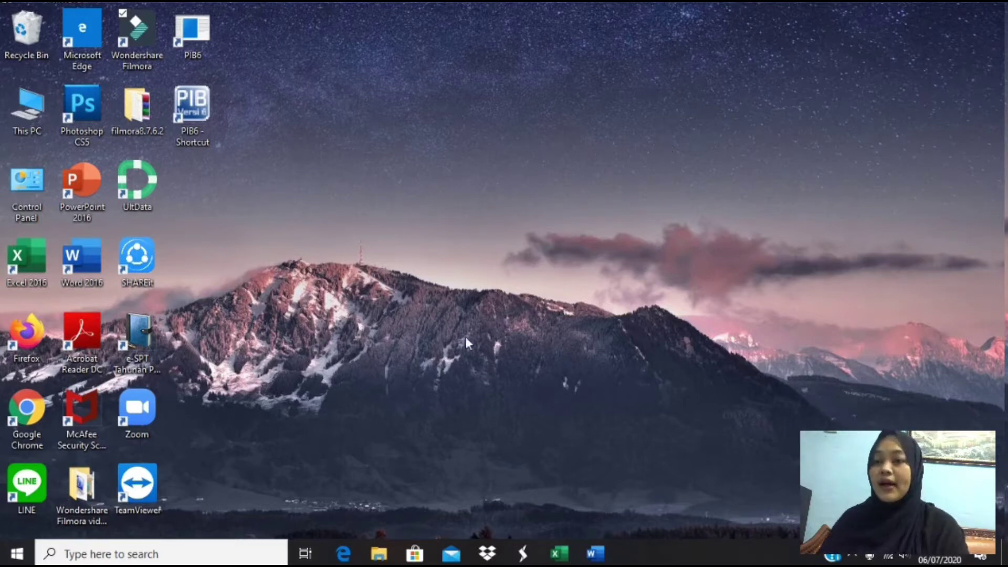
# - Extract the efaktur-dummy archive in place, next to ETaxInvoice in UAS PPN E FAKTUR VIDIO
pyautogui.click(391, 559)
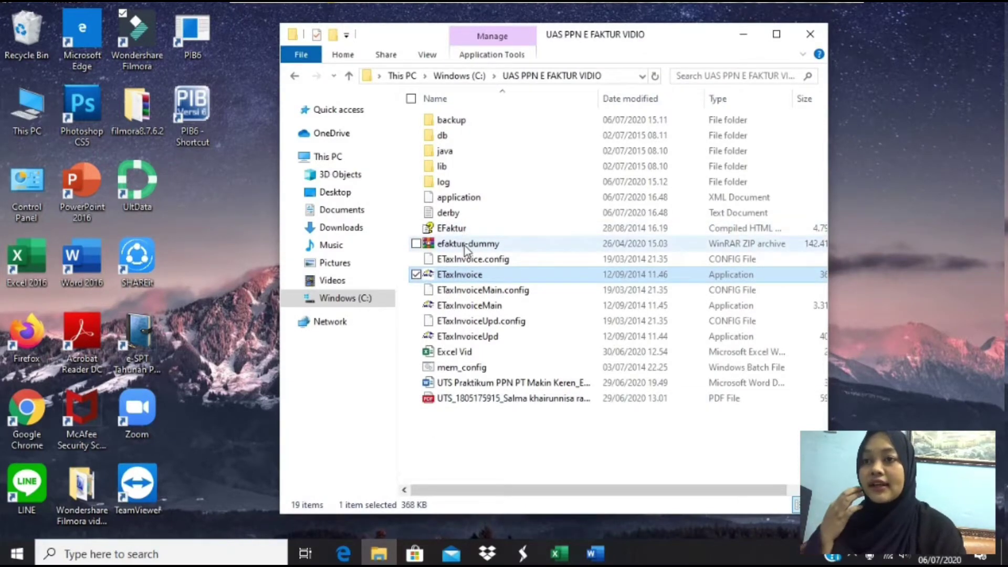
pyautogui.rightClick(464, 246)
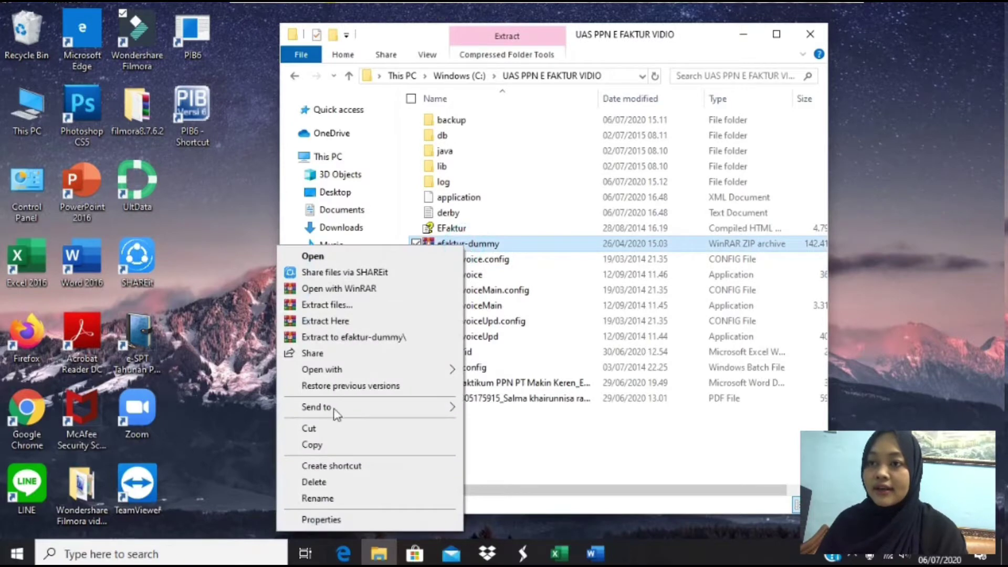
pyautogui.moveTo(334, 412)
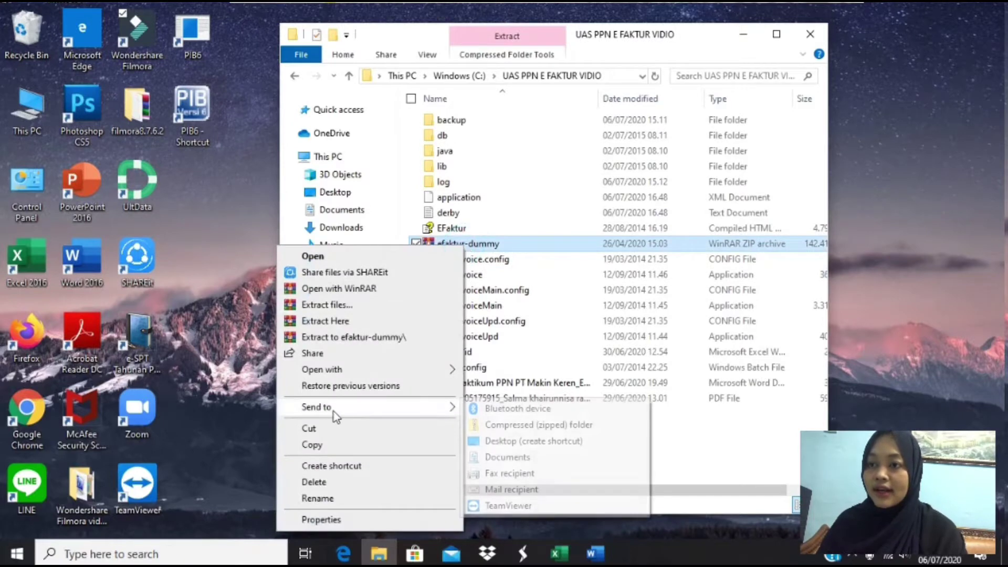
pyautogui.click(339, 327)
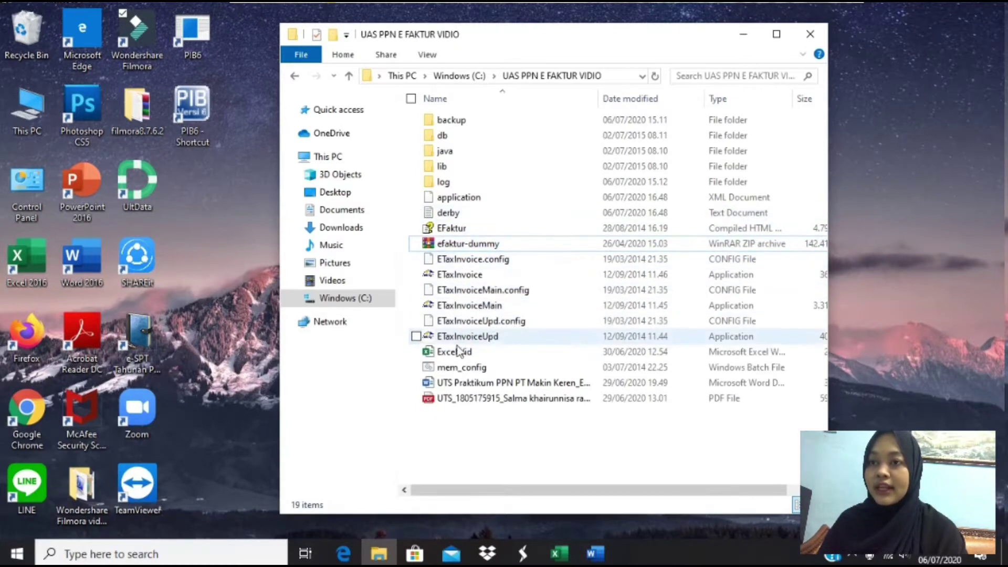
# - Launch ETaxInvoice, dismiss the server error and connect to the Lokal Database
pyautogui.doubleClick(455, 275)
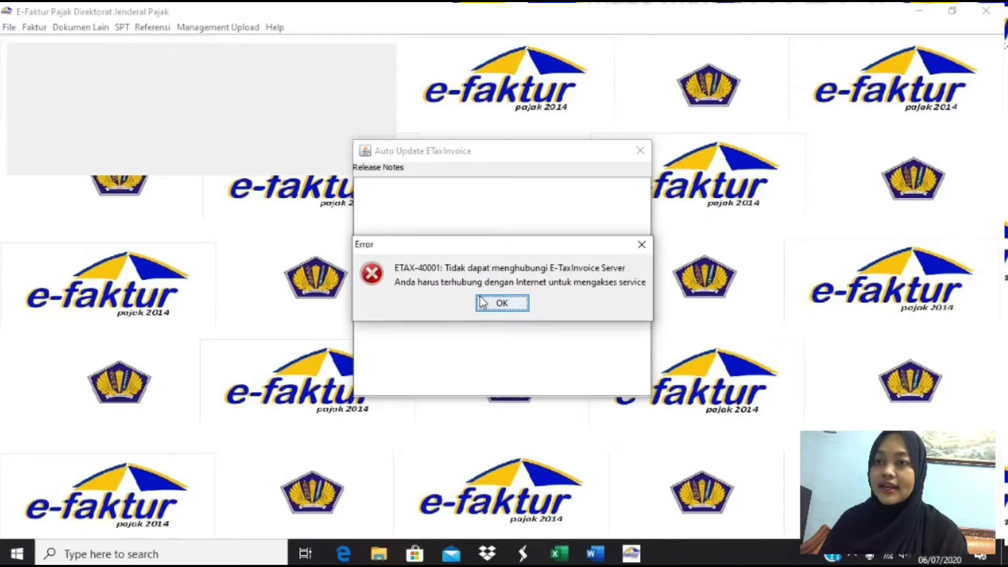
pyautogui.click(484, 302)
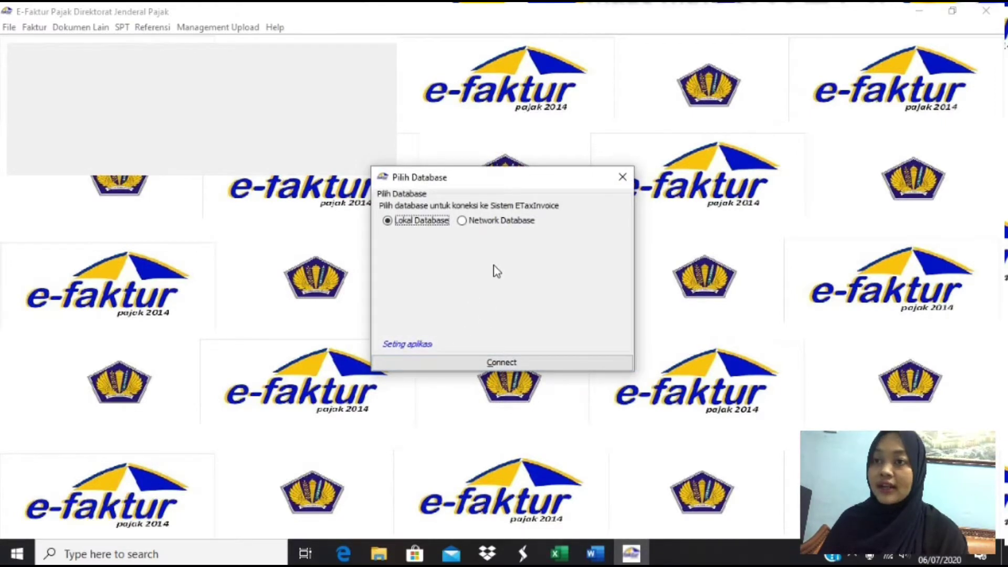
pyautogui.click(501, 363)
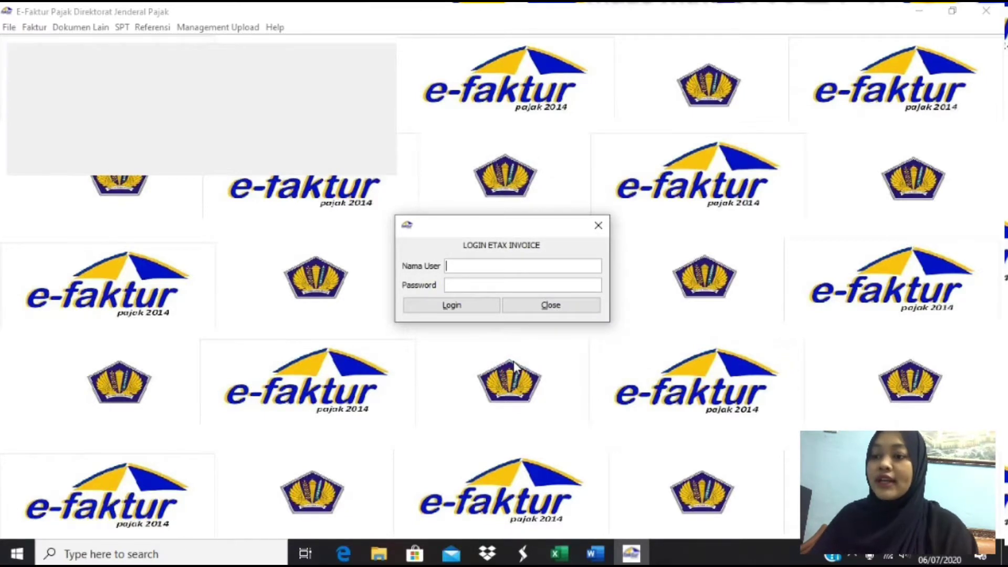
# - Log in to e-Faktur with the Admin user name and its password
pyautogui.write('Ad')
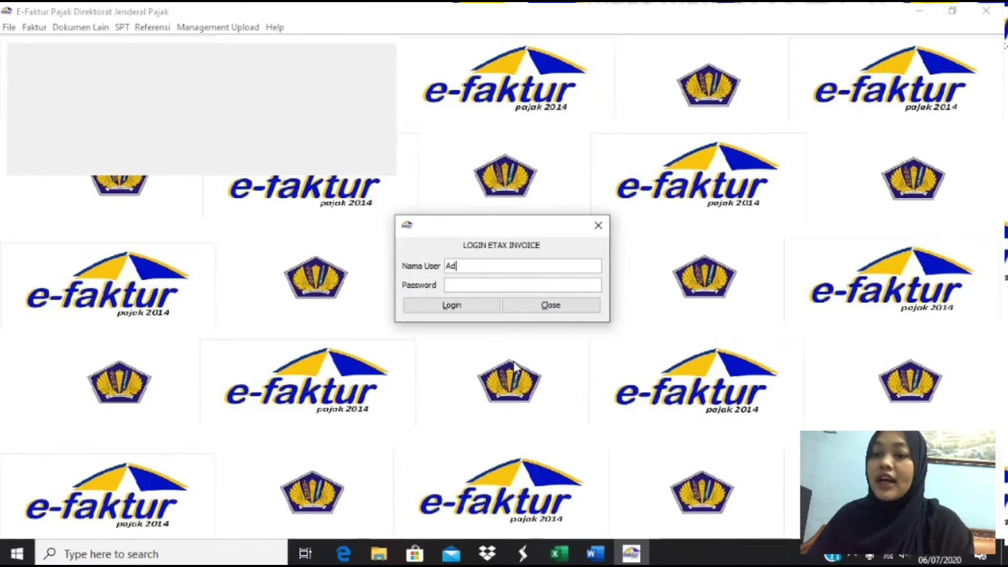
pyautogui.write('min')
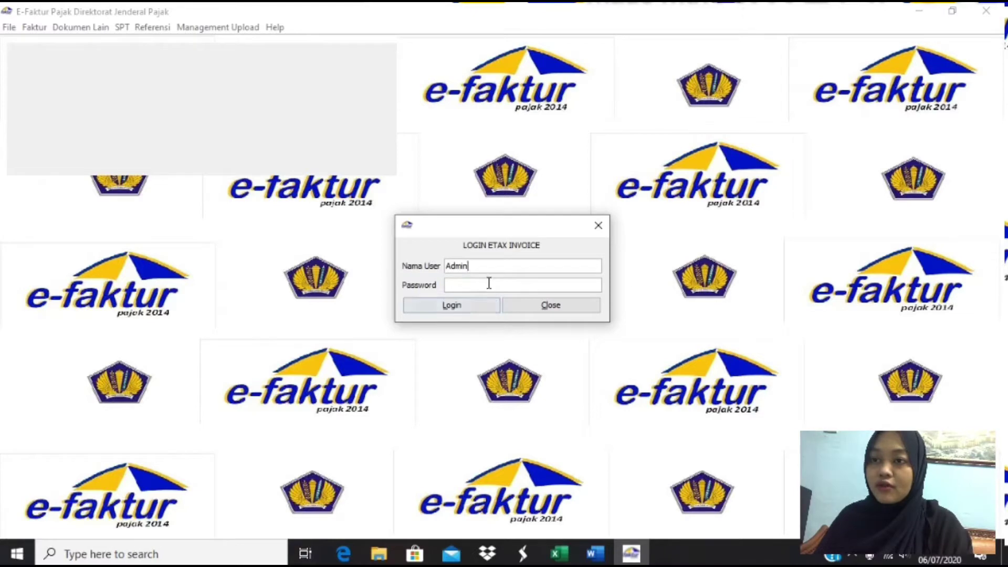
pyautogui.click(488, 286)
pyautogui.write('123')
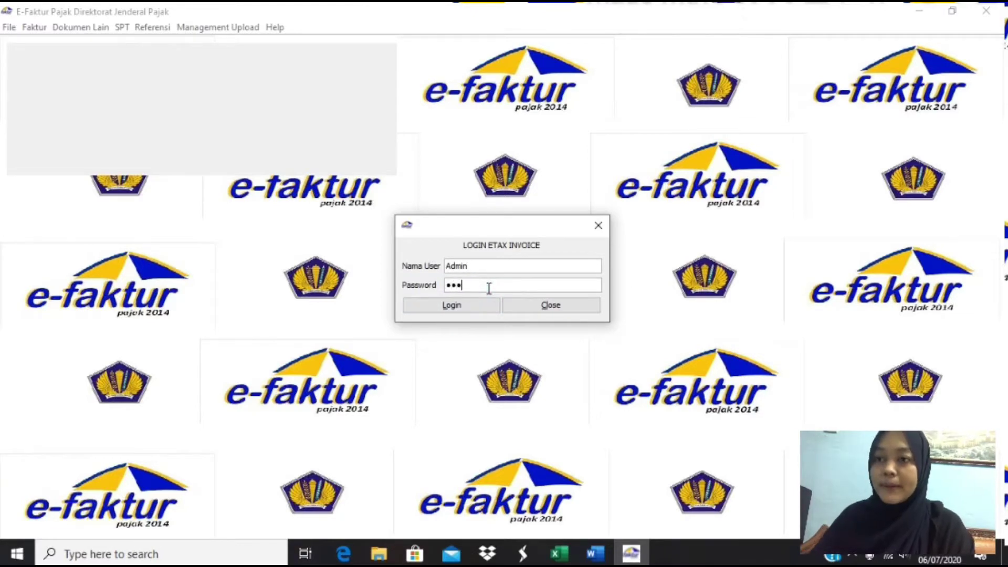
pyautogui.click(461, 308)
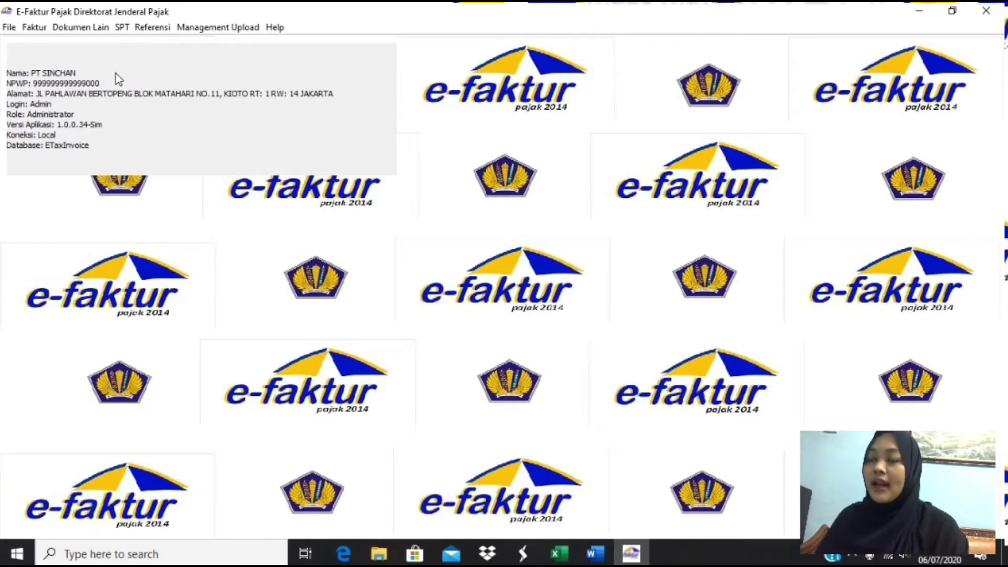
# - Open Referensi Nomor Faktur and start a new Rekam Range Nomor Faktur entry
pyautogui.click(160, 27)
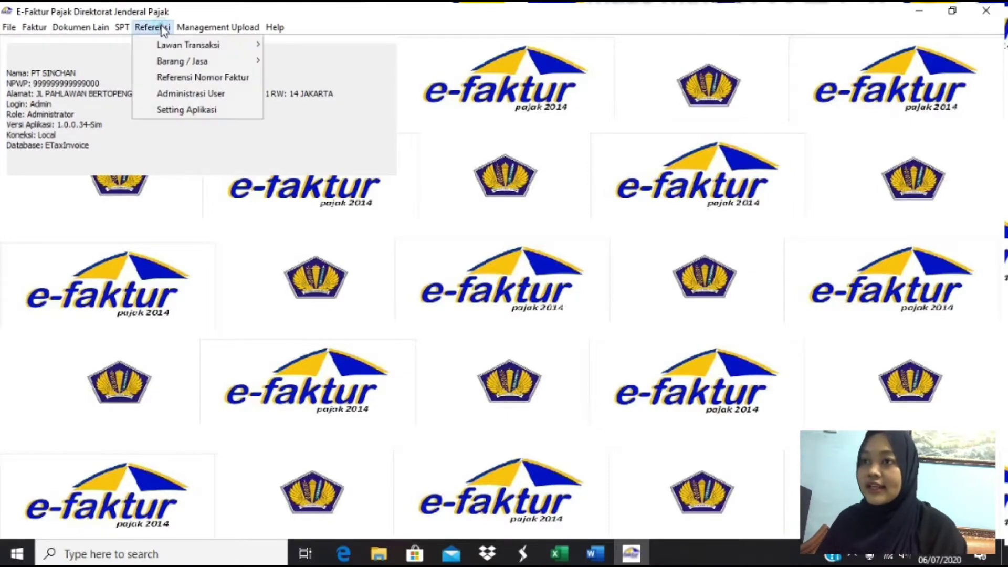
pyautogui.click(198, 78)
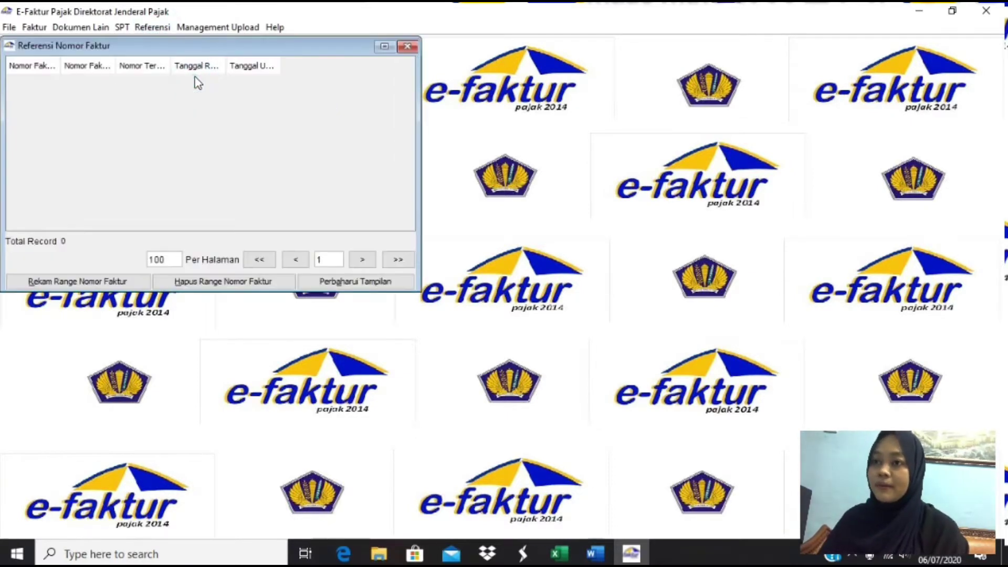
pyautogui.click(67, 284)
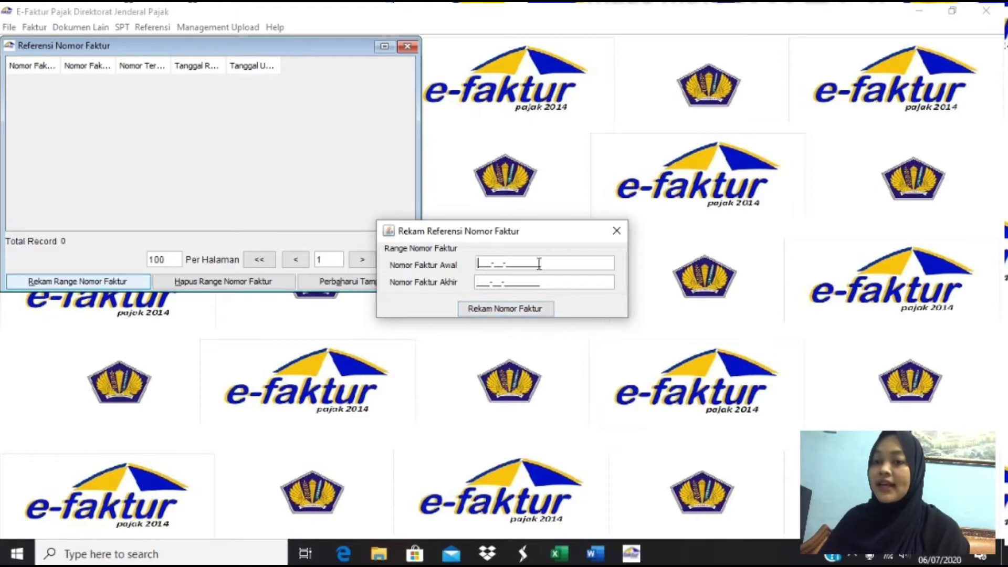
# - Scroll the Word assignment to the Instruksi list giving last serial number 00001500
pyautogui.click(595, 554)
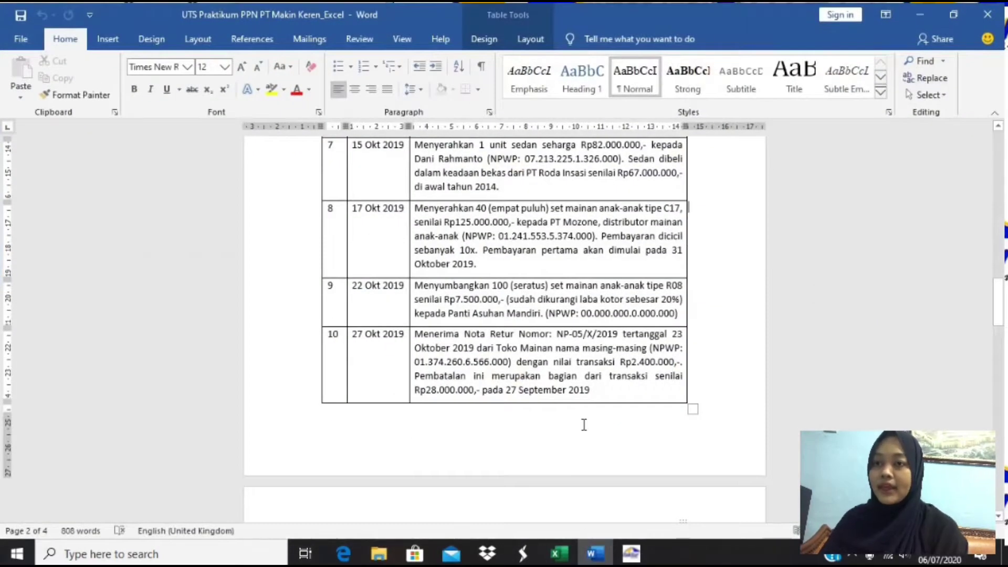
pyautogui.scroll(-3, 584, 420)
pyautogui.scroll(-15, 584, 411)
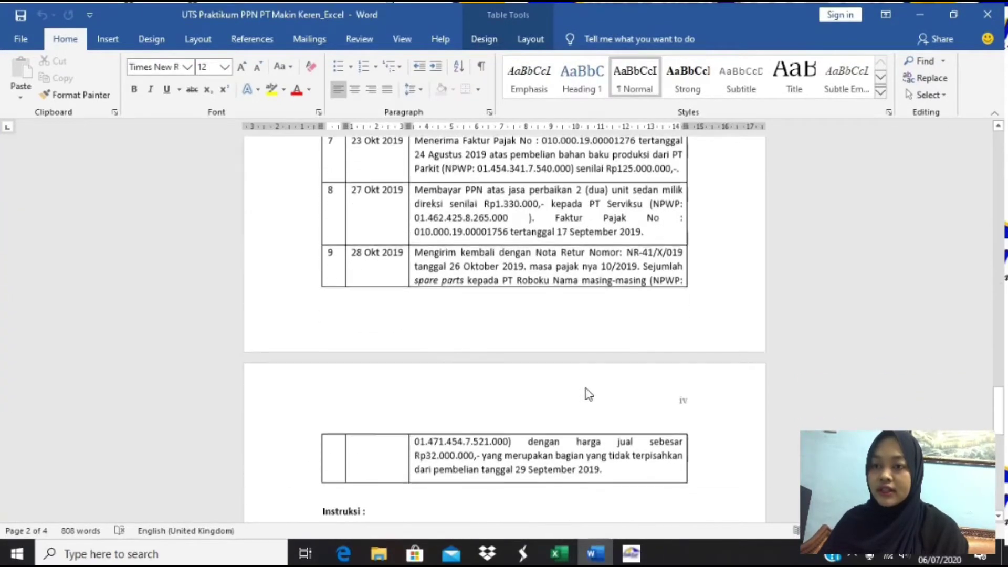
pyautogui.scroll(-5, 587, 378)
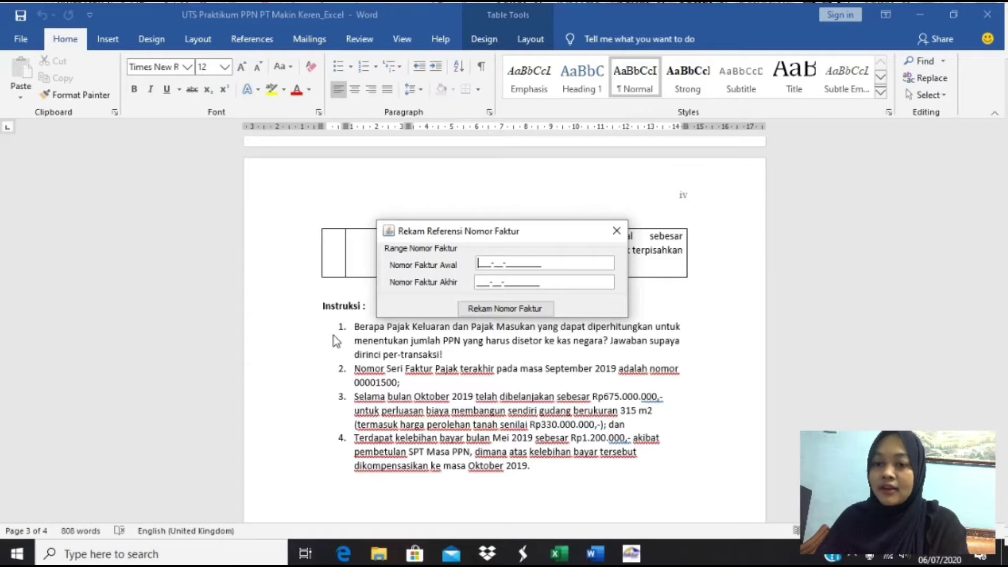
pyautogui.write('00')
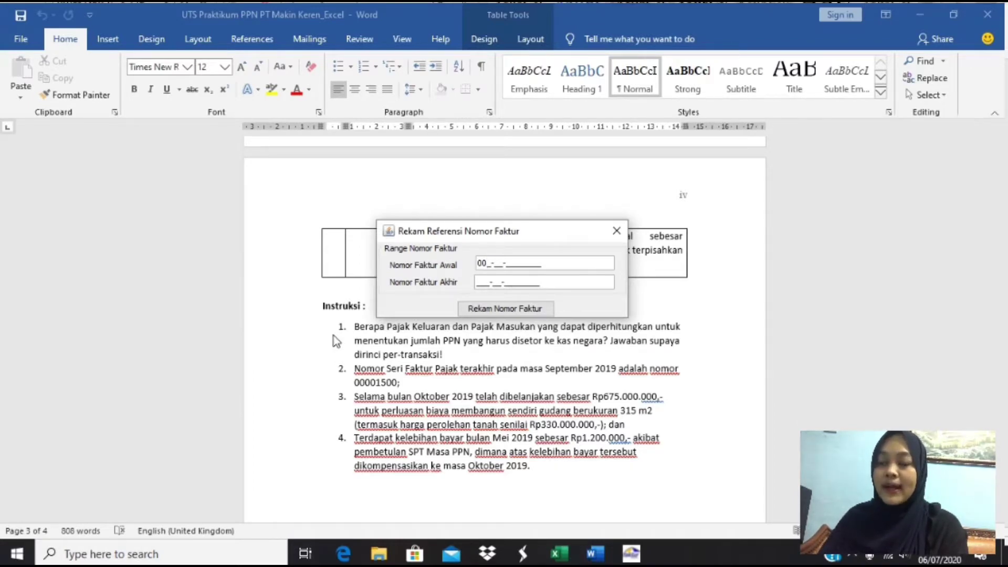
pyautogui.write('0')
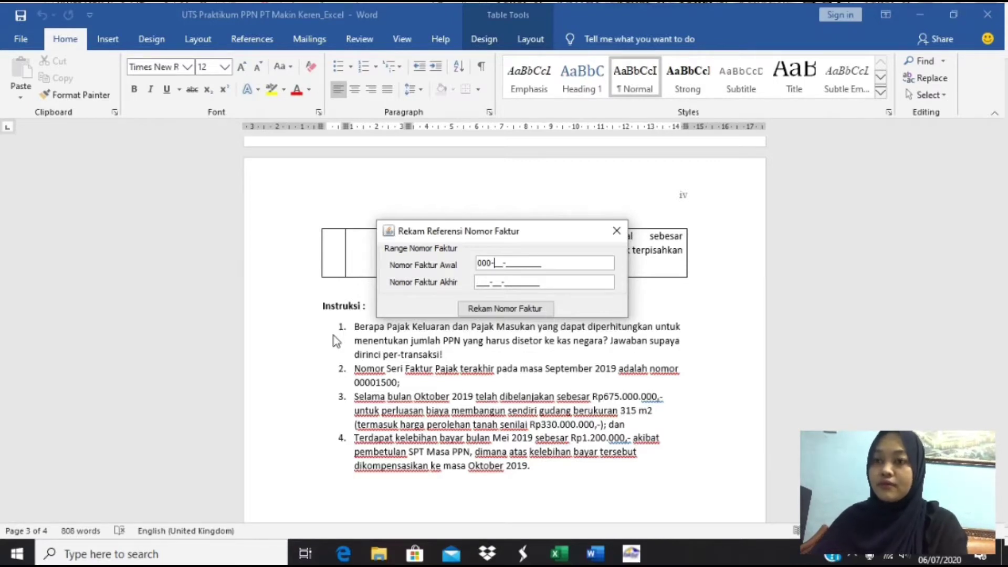
pyautogui.write('19-')
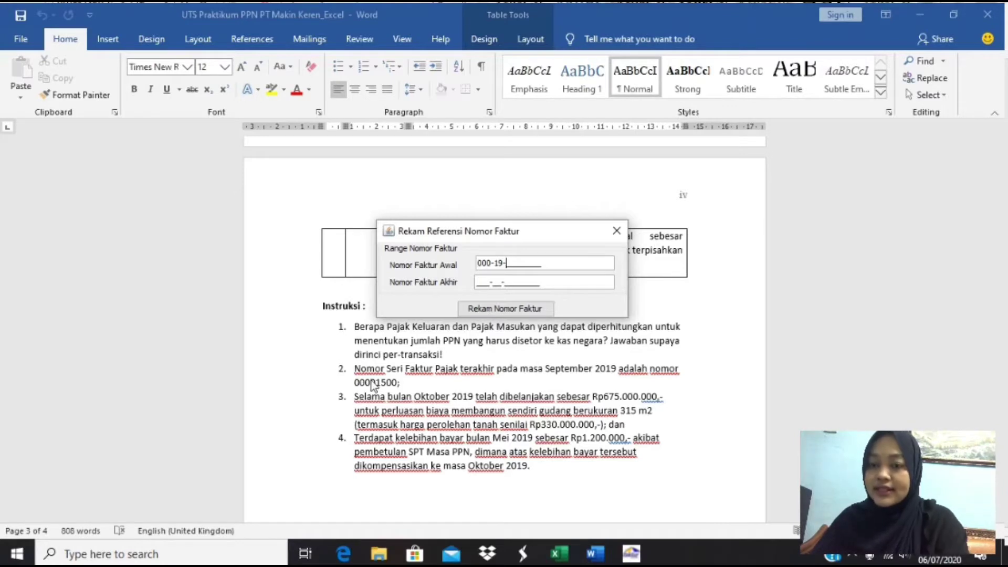
pyautogui.write('000')
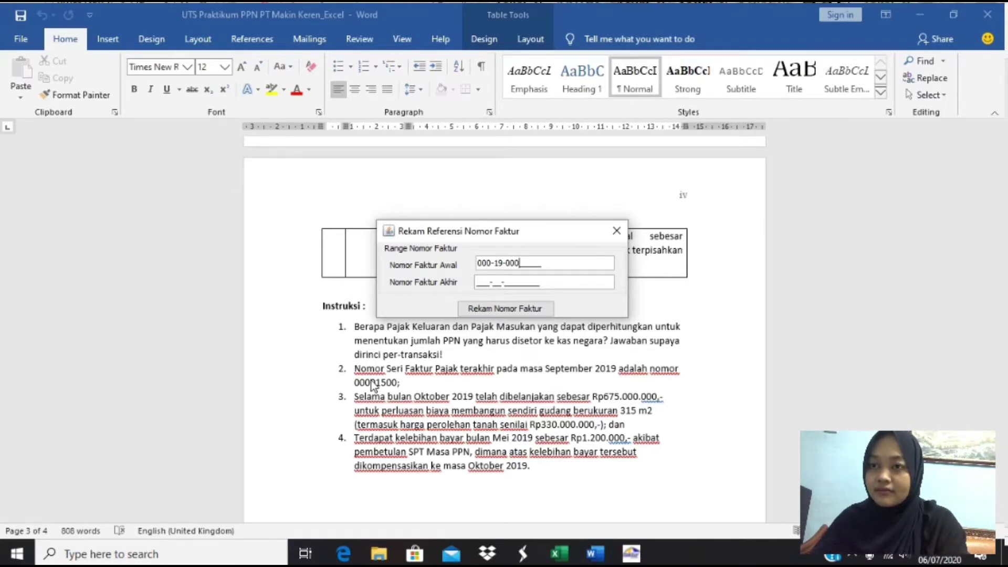
pyautogui.write('0150')
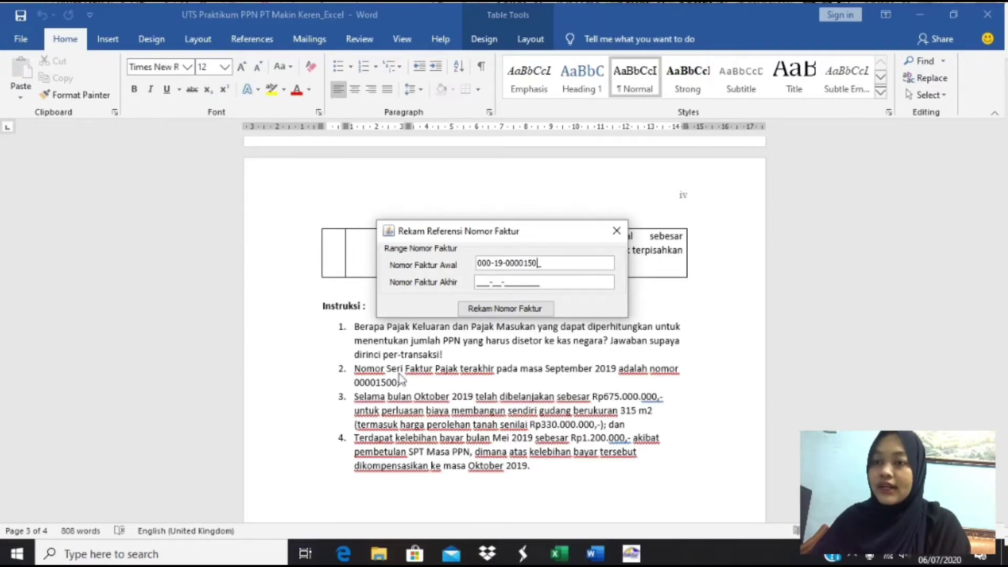
pyautogui.write('1')
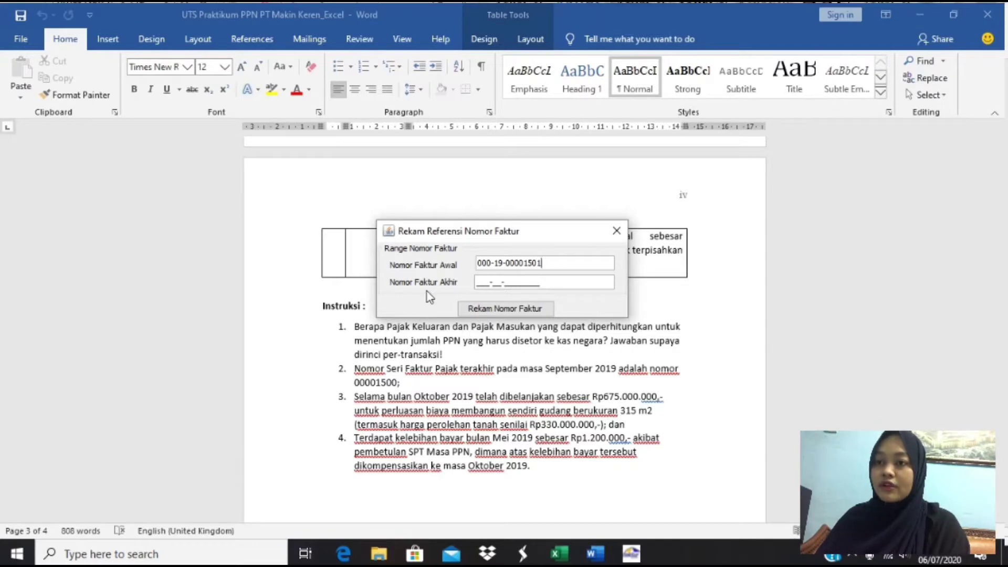
# - Begin the end number with 000-19-0000 and look up its full value in Excel
pyautogui.click(476, 286)
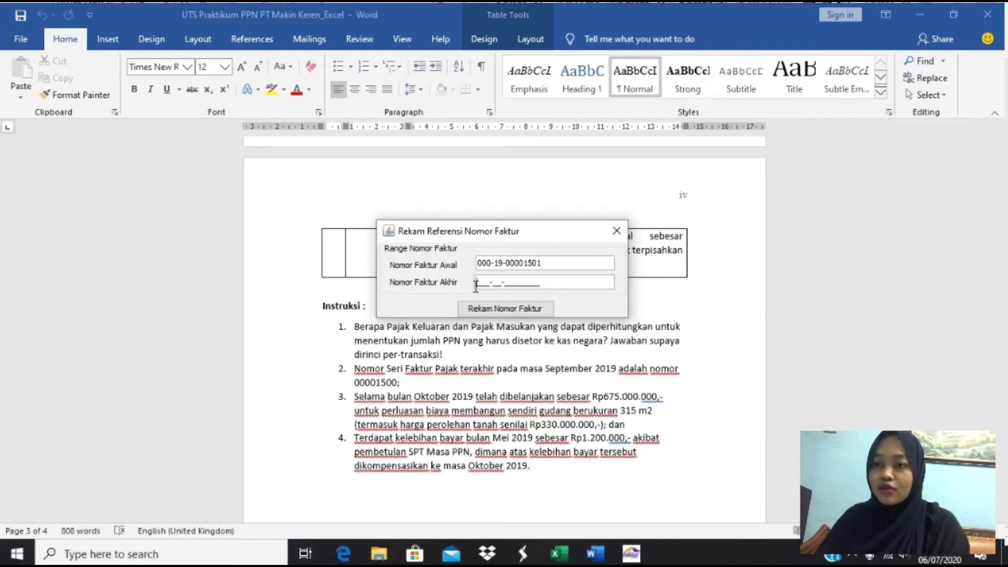
pyautogui.write('000-')
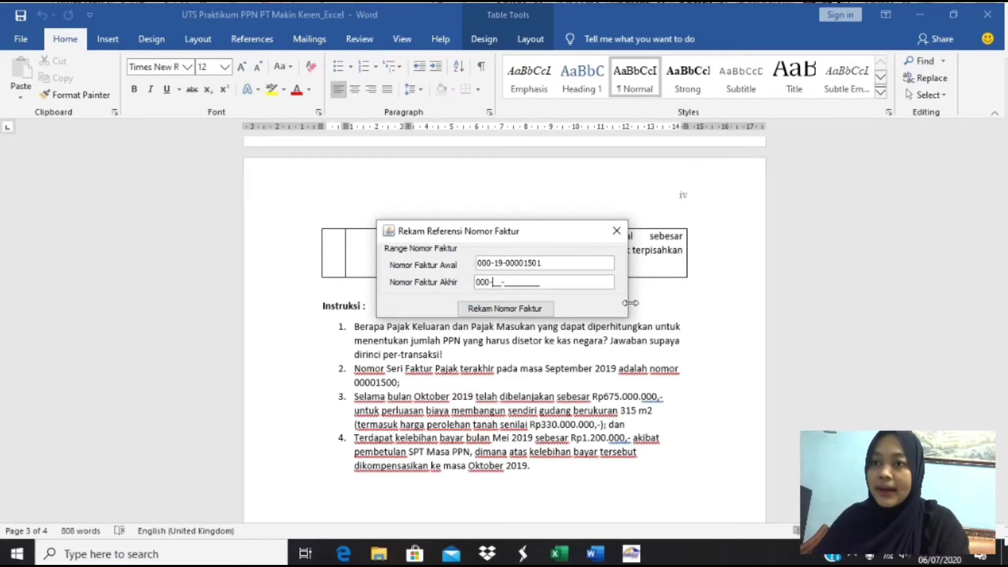
pyautogui.write('19-00')
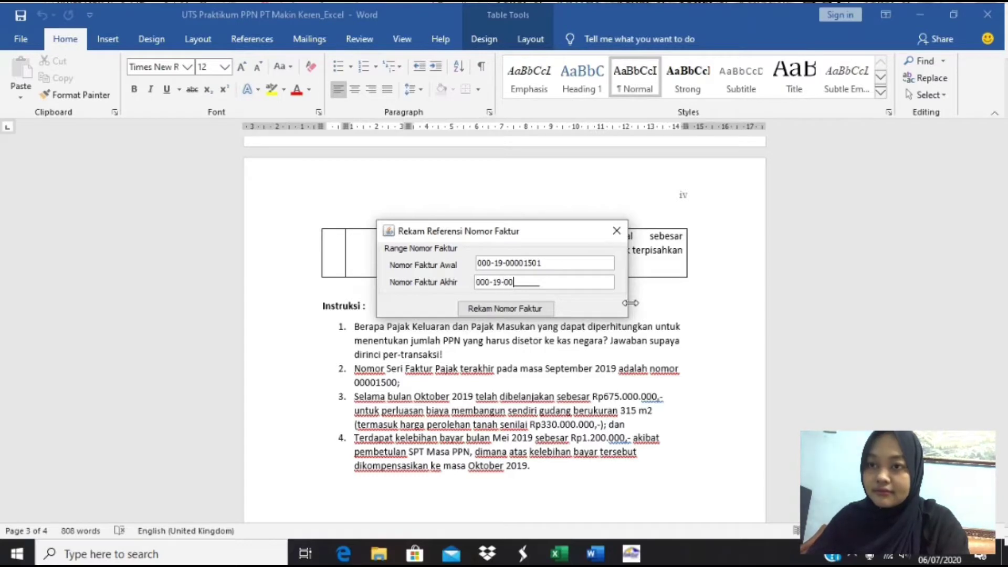
pyautogui.write('00')
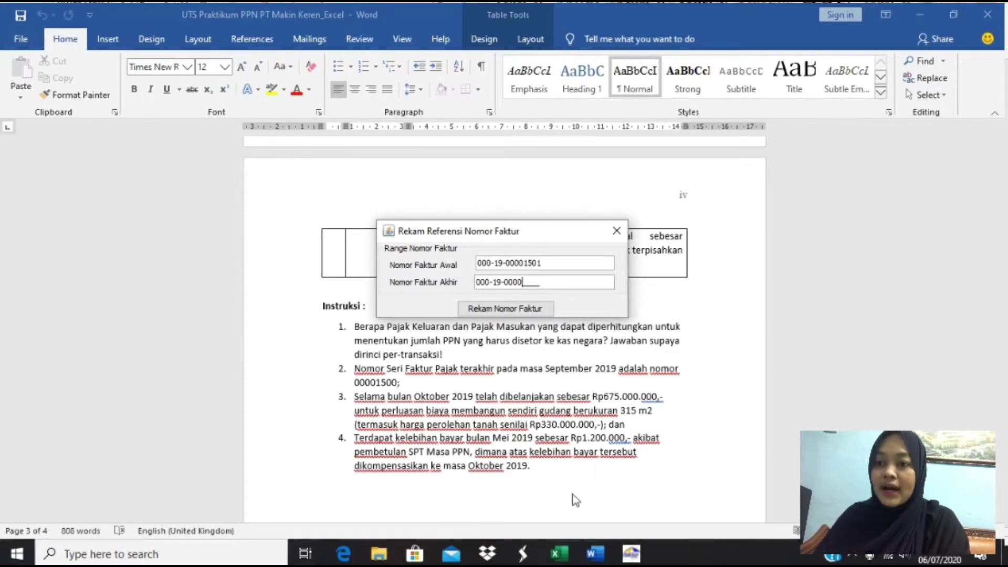
pyautogui.click(560, 555)
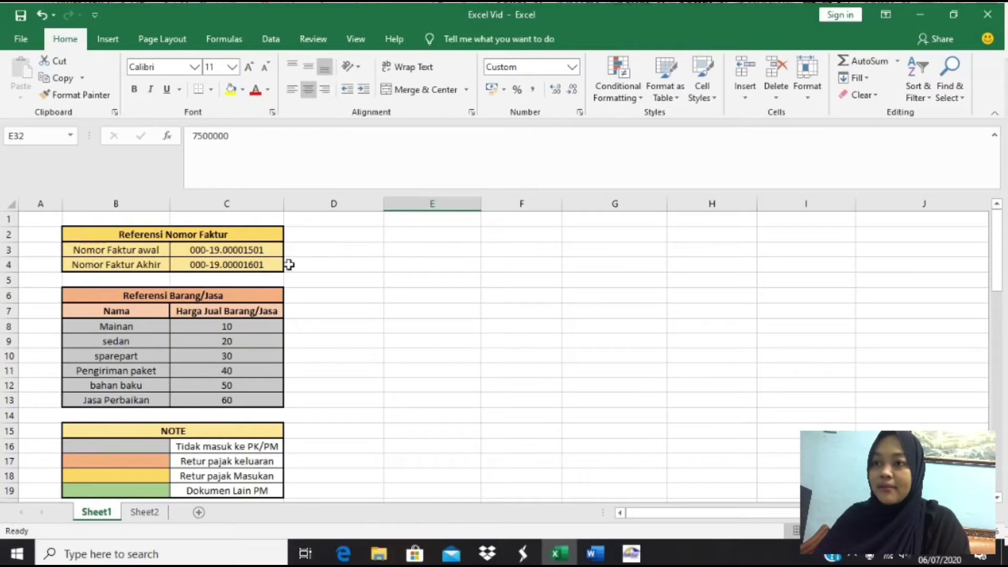
pyautogui.click(269, 263)
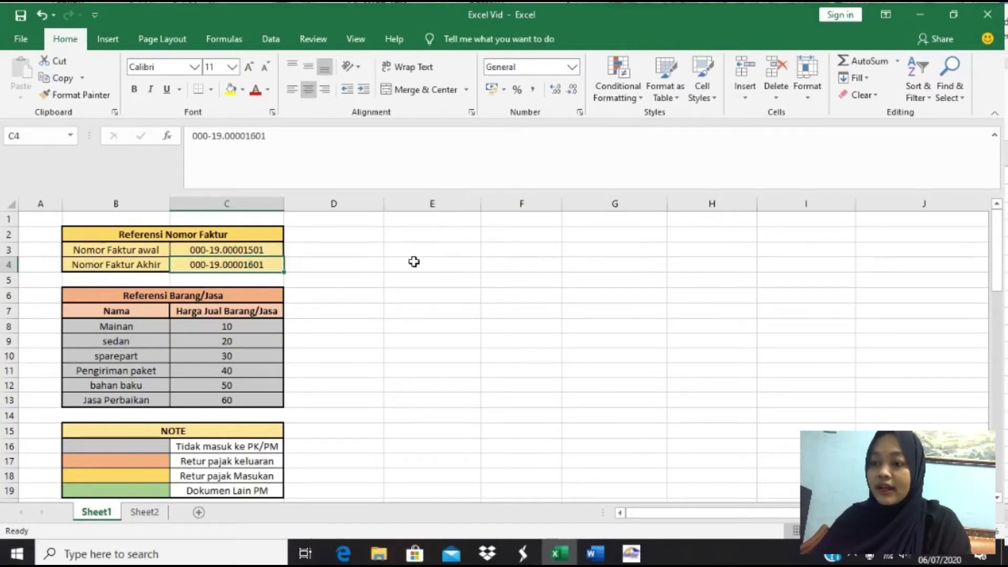
pyautogui.hotkey('alt', 'Tab')
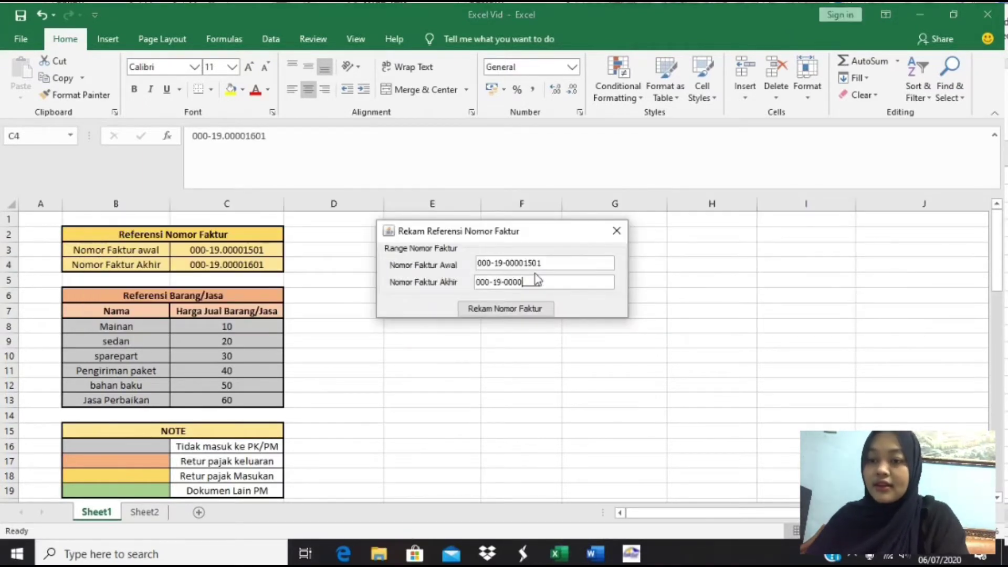
pyautogui.write('1601')
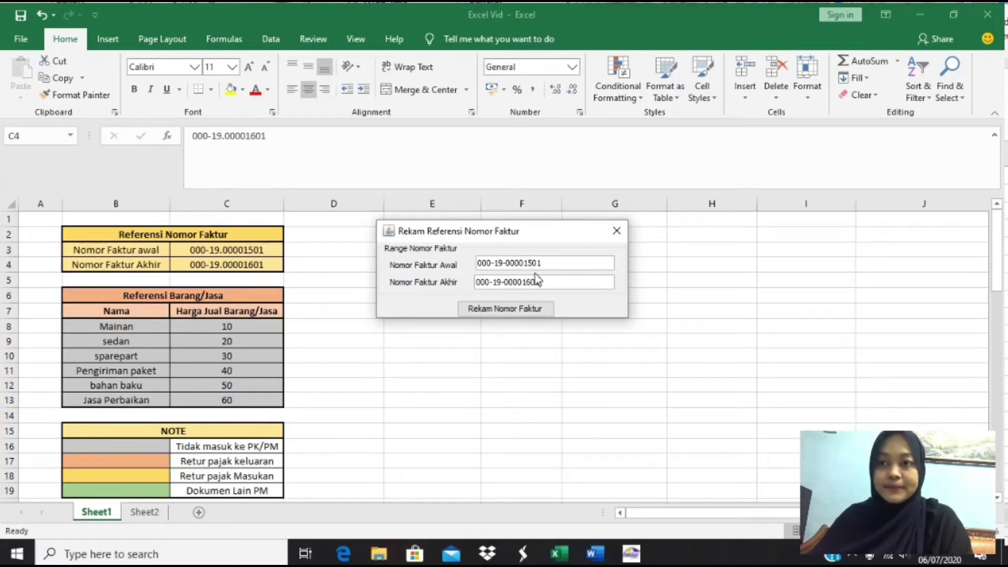
# - Save the range, confirm the success message, and close the Referensi Nomor Faktur list
pyautogui.click(524, 311)
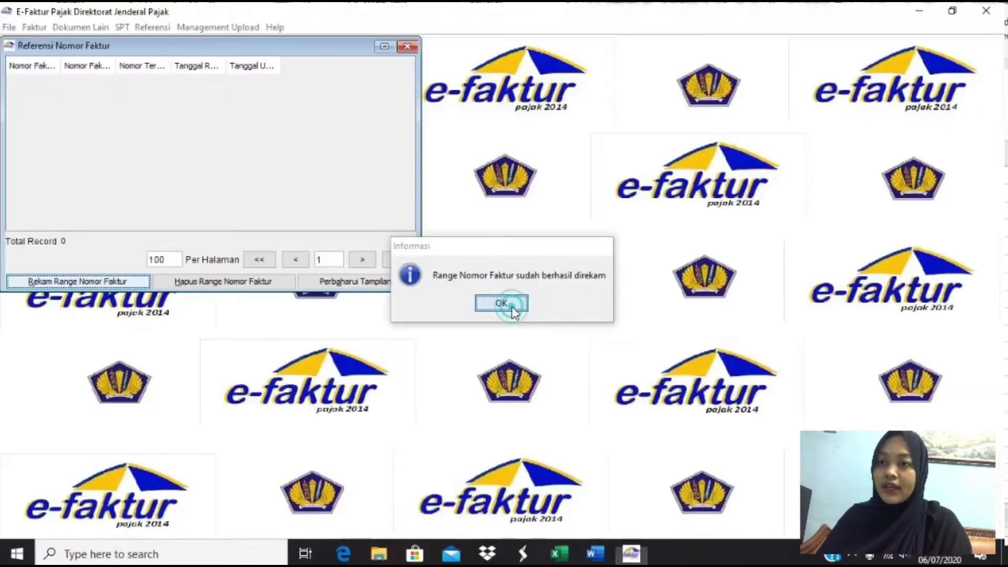
pyautogui.click(513, 309)
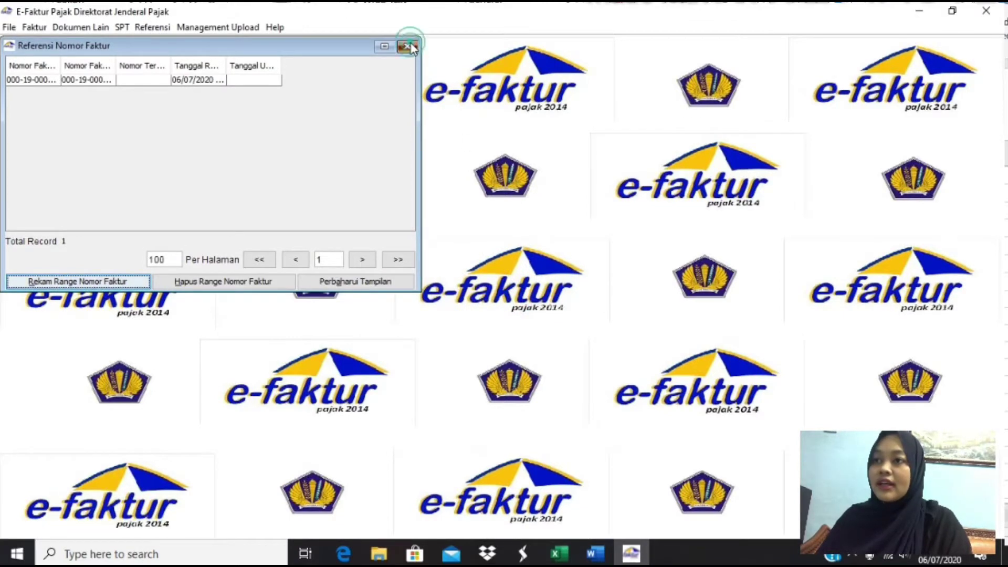
pyautogui.click(408, 46)
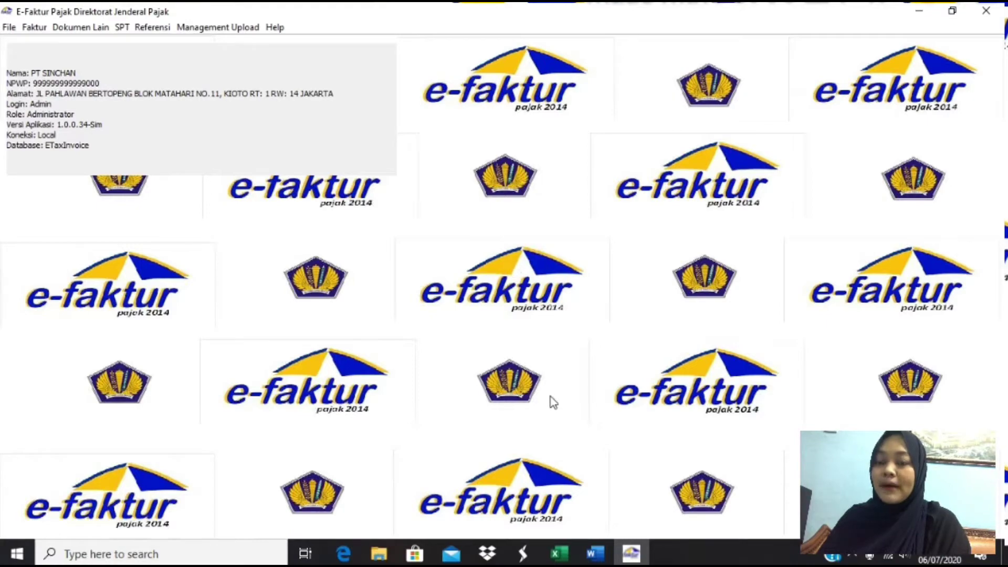
# - Scroll the Word document to the October 2019 sales table starting with 3 Okt 2019
pyautogui.click(595, 553)
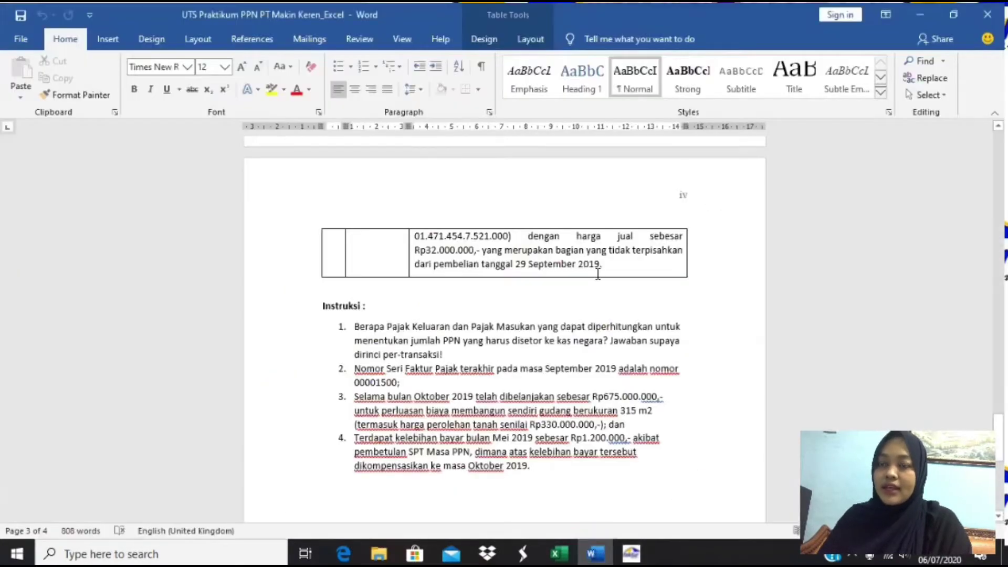
pyautogui.scroll(6, 598, 274)
pyautogui.scroll(15, 598, 273)
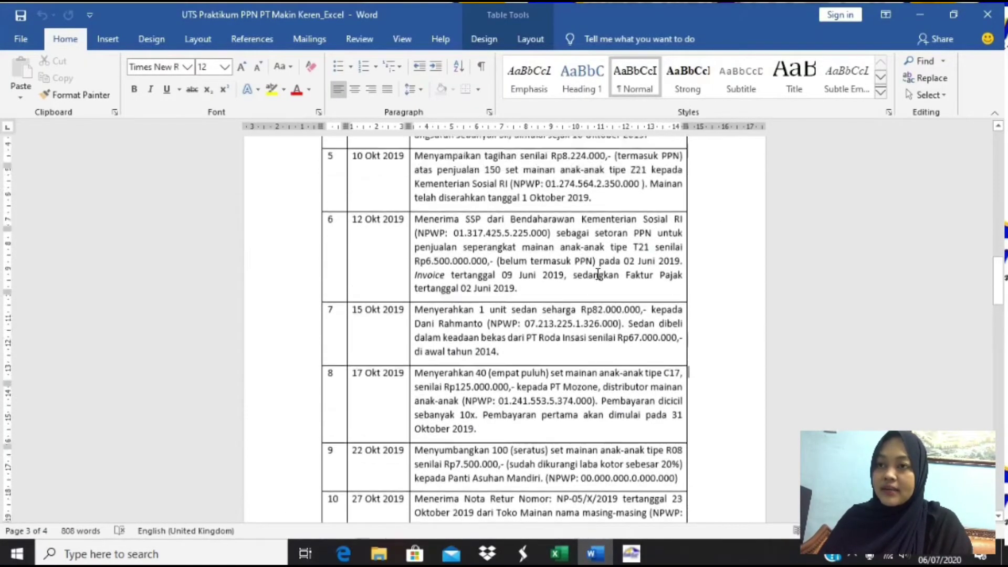
pyautogui.scroll(10, 597, 274)
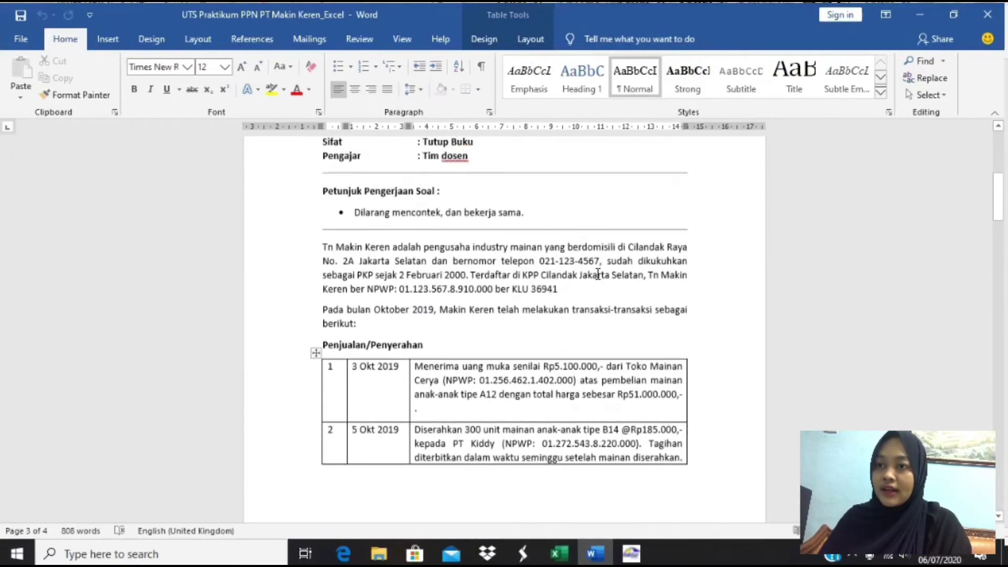
pyautogui.scroll(-4, 551, 275)
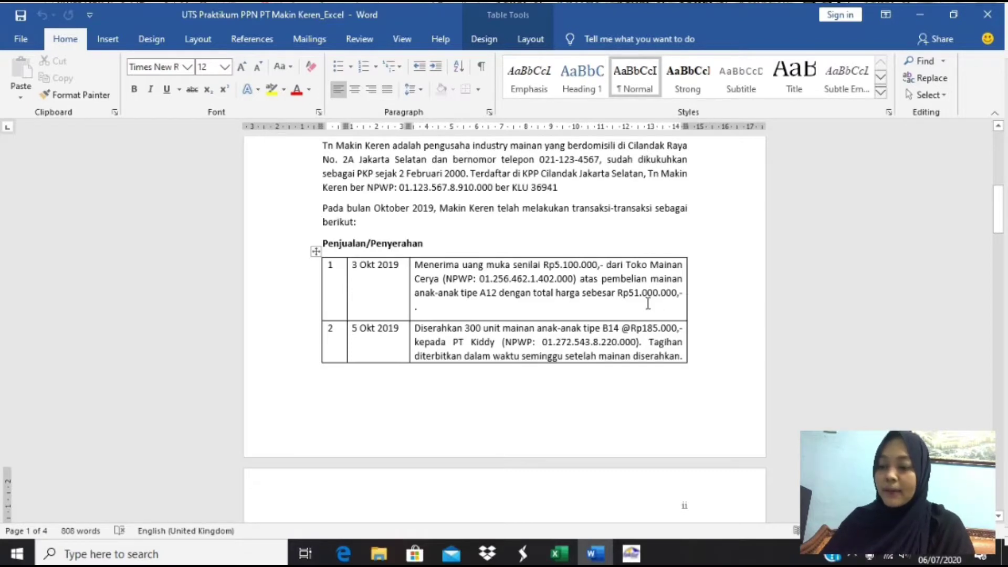
pyautogui.hotkey('alt', 'Tab')
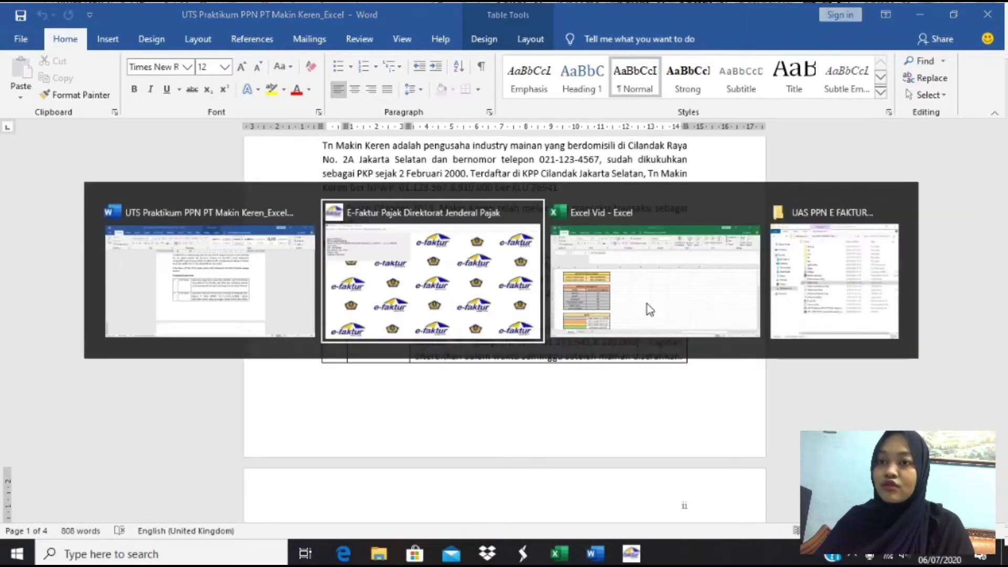
pyautogui.hotkey('alt', 'Tab')
pyautogui.scroll(-6, 449, 338)
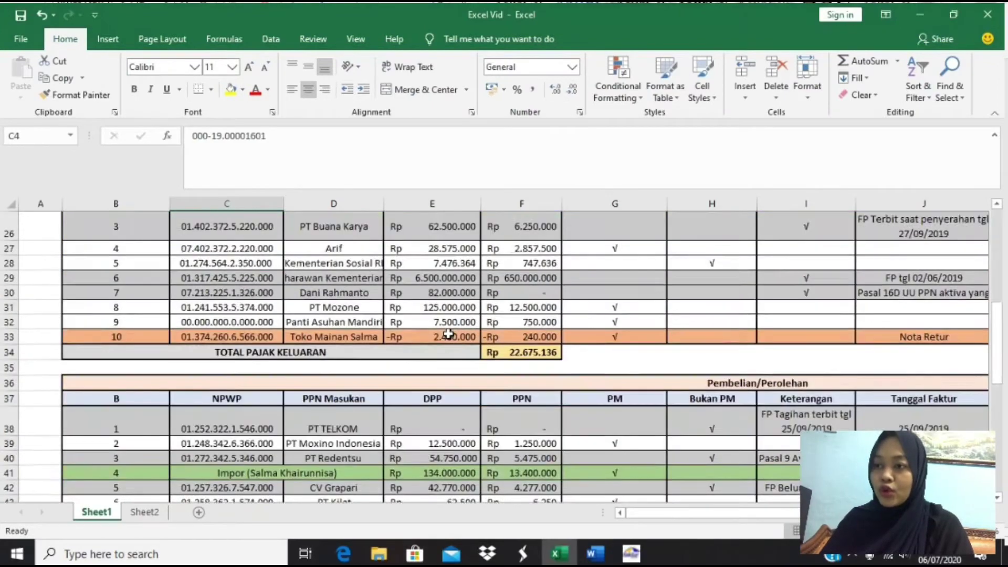
pyautogui.scroll(1, 449, 333)
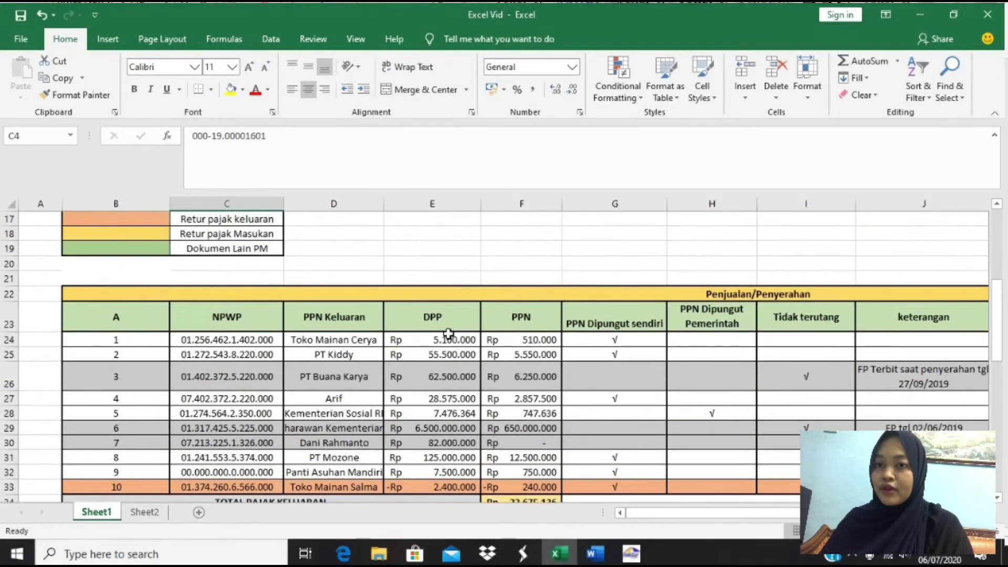
pyautogui.click(325, 340)
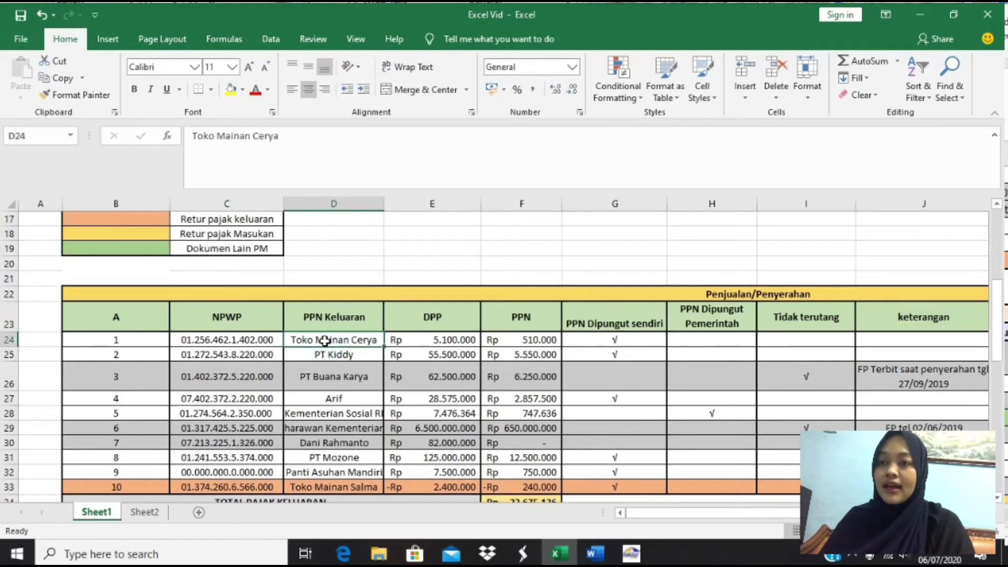
pyautogui.press('Right')
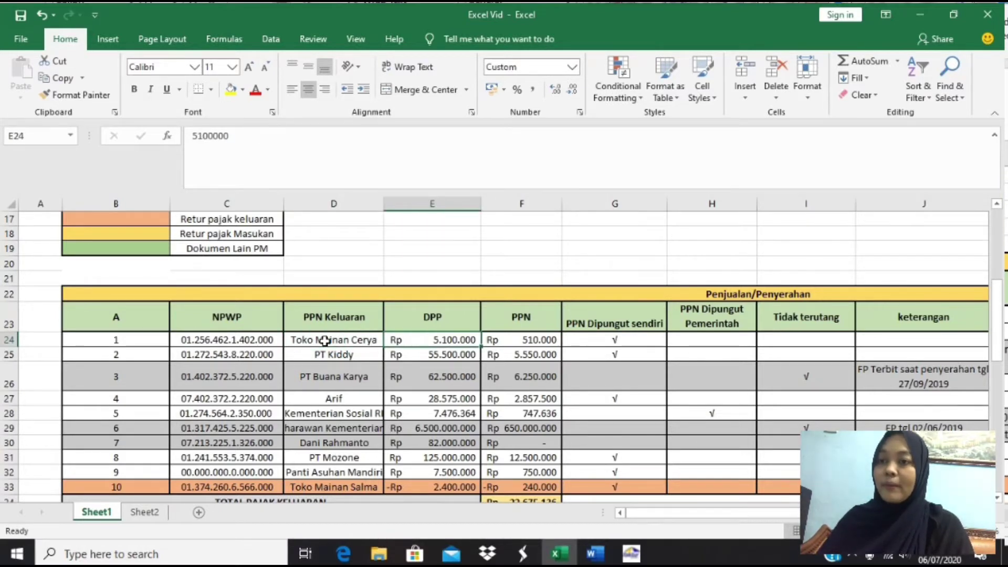
pyautogui.press('Right')
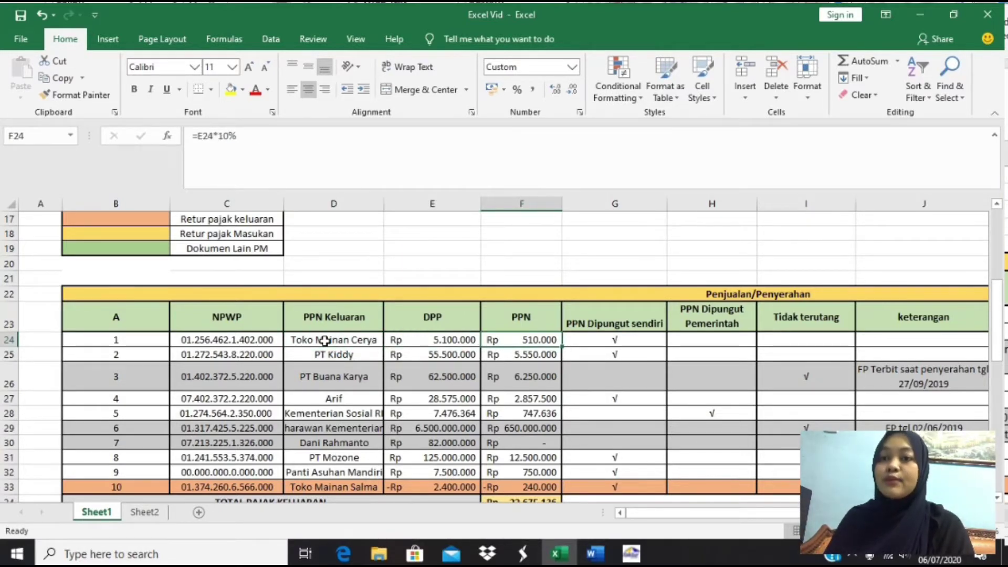
pyautogui.press('Right')
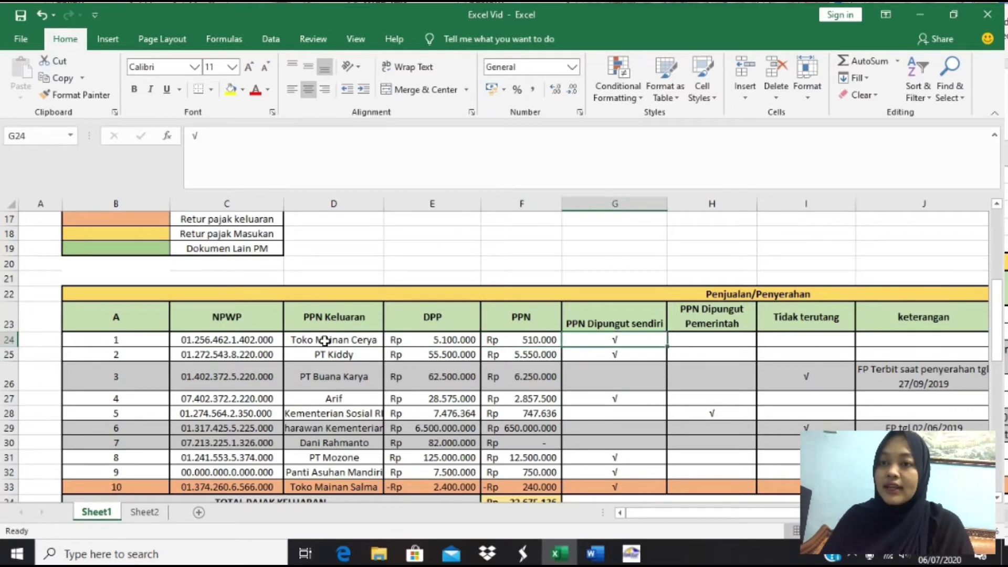
pyautogui.press('Right')
pyautogui.press('Right')
pyautogui.press('Right')
pyautogui.press('Right')
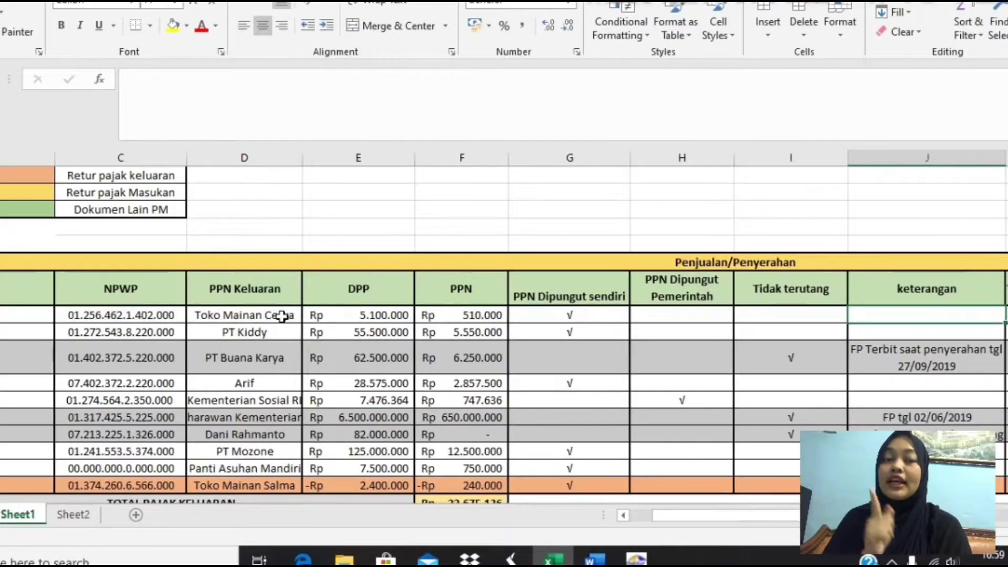
pyautogui.hotkey('alt', 'Tab')
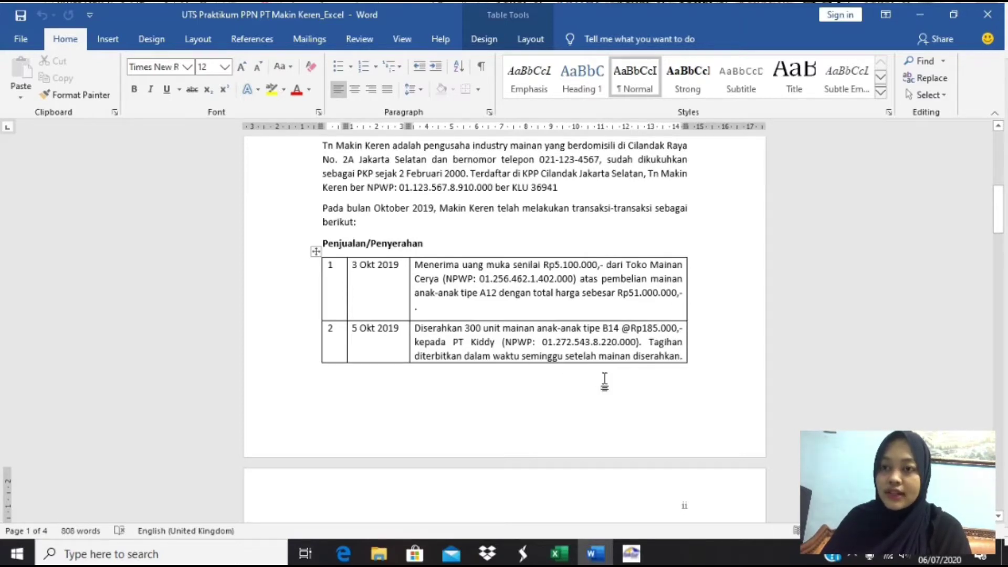
# - Check PT Kiddy's sales row in Excel: DPP Rp 55.500.000 and PPN Rp 5.550.000
pyautogui.scroll(-4, 604, 381)
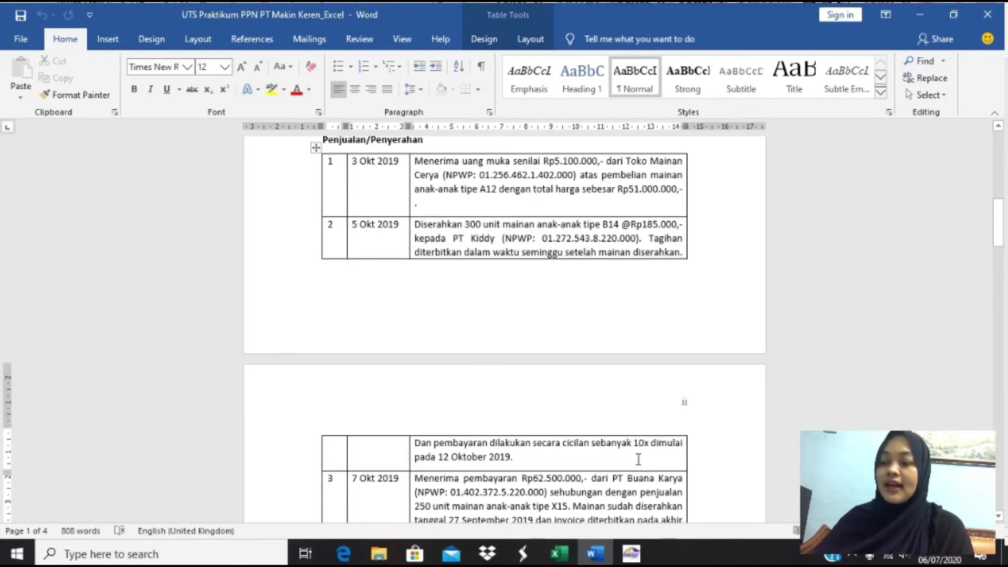
pyautogui.hotkey('alt', 'Tab')
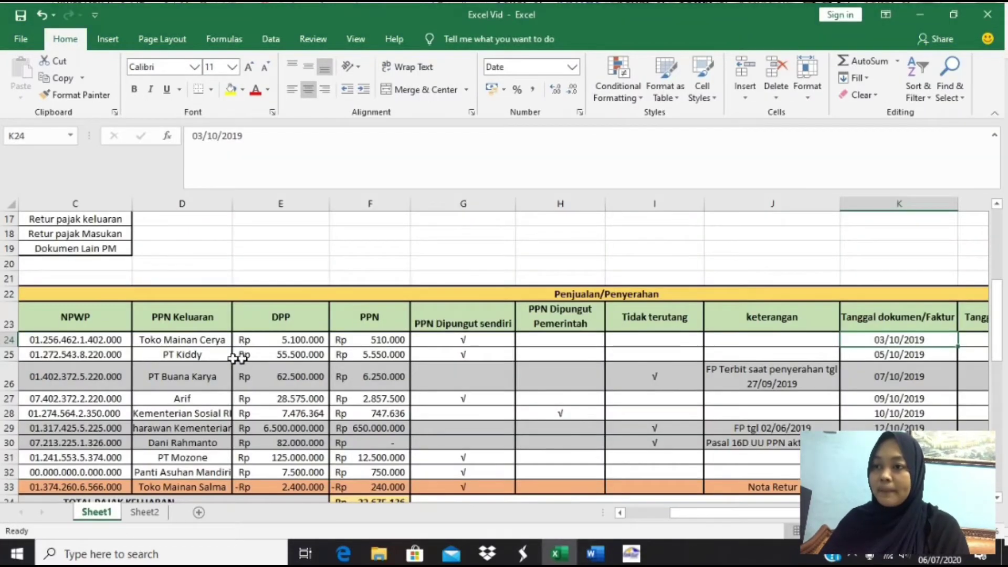
pyautogui.click(216, 352)
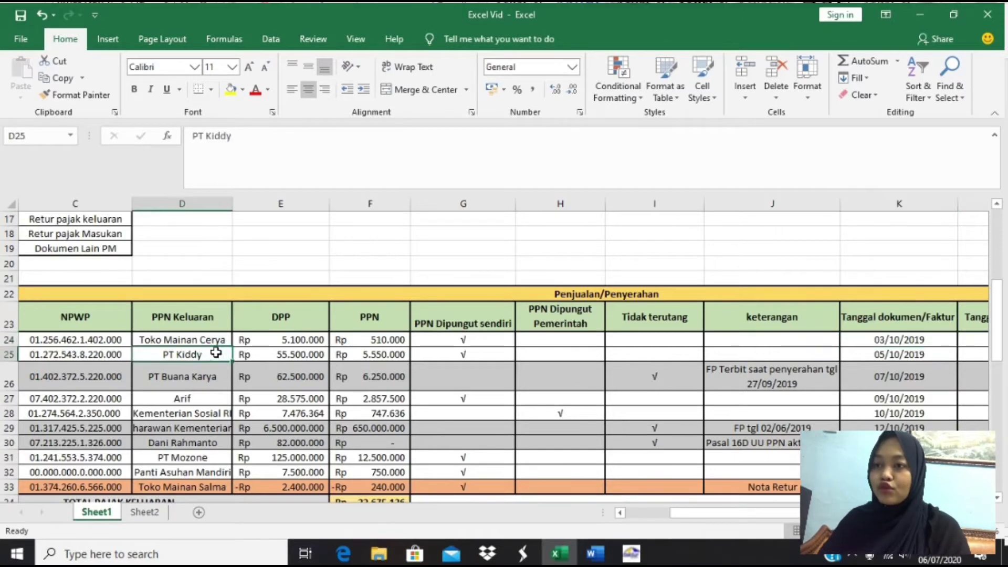
pyautogui.press('Right')
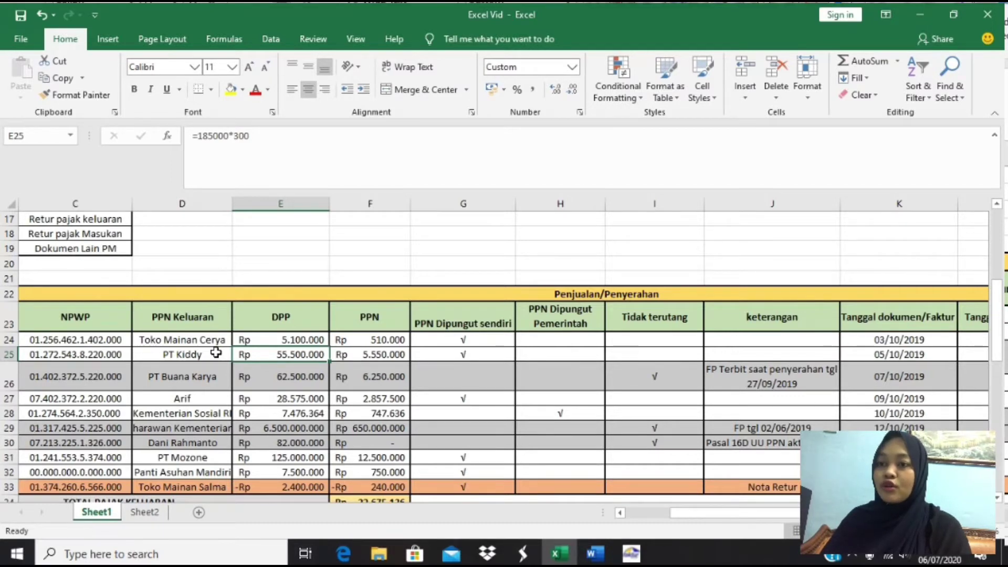
pyautogui.press('Right')
pyautogui.press('Right')
pyautogui.press('Right')
pyautogui.press('Right')
pyautogui.press('Right')
pyautogui.press('Right')
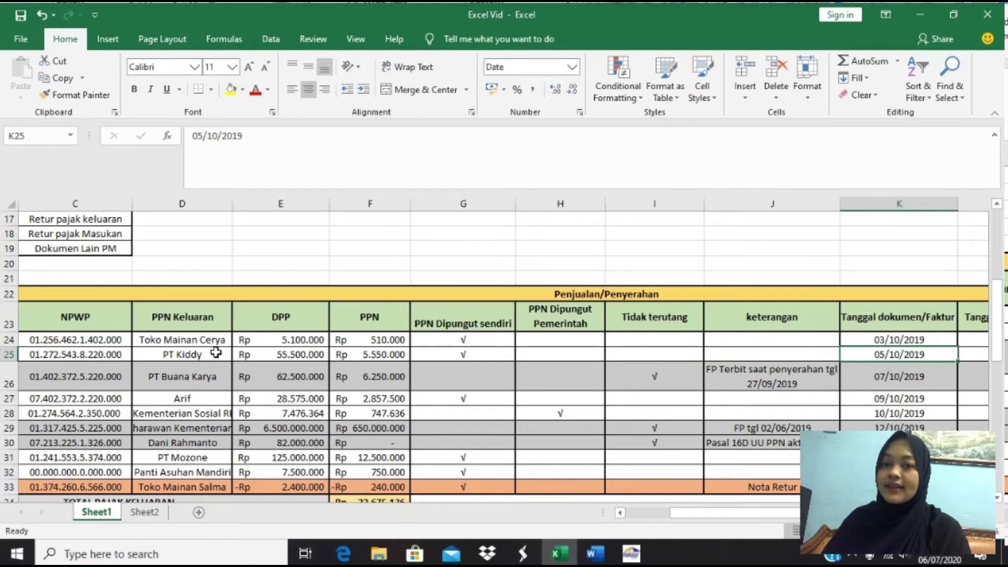
pyautogui.press('Left')
pyautogui.press('Left')
pyautogui.press('Left')
pyautogui.press('Left')
pyautogui.press('Left')
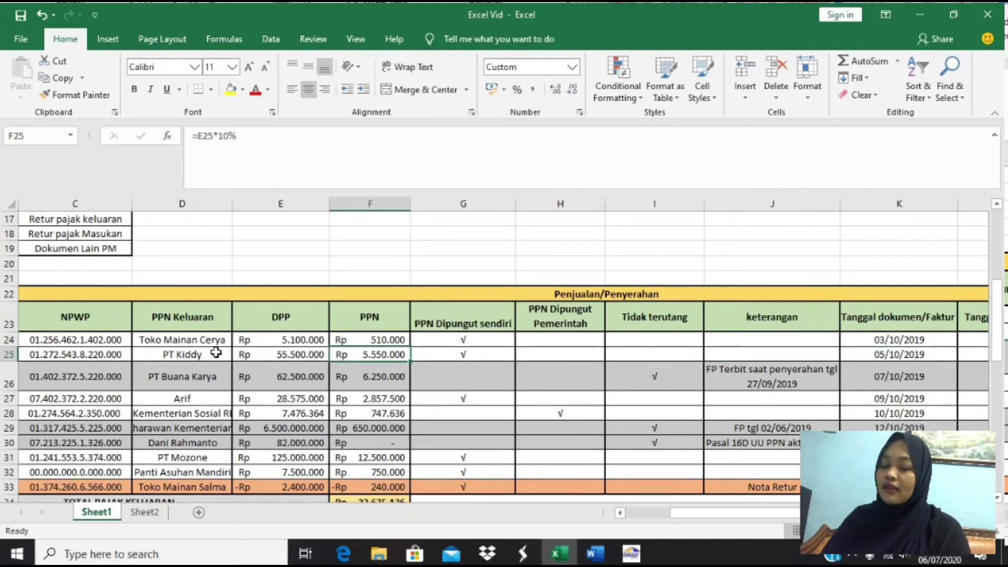
pyautogui.press('Left')
pyautogui.press('Left')
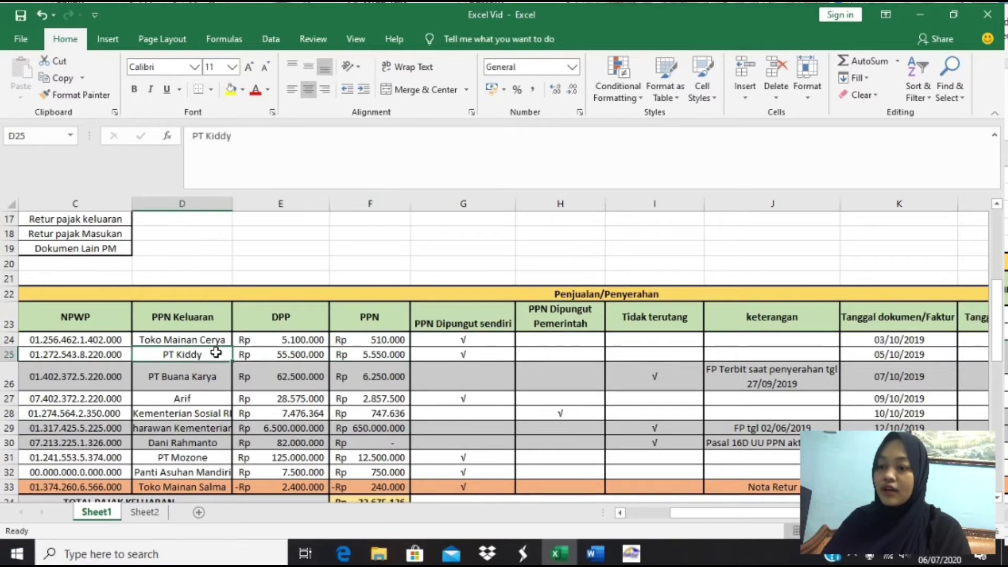
# - Read the matching transaction in the Word exam document, then return to Excel
pyautogui.hotkey('alt', 'Tab')
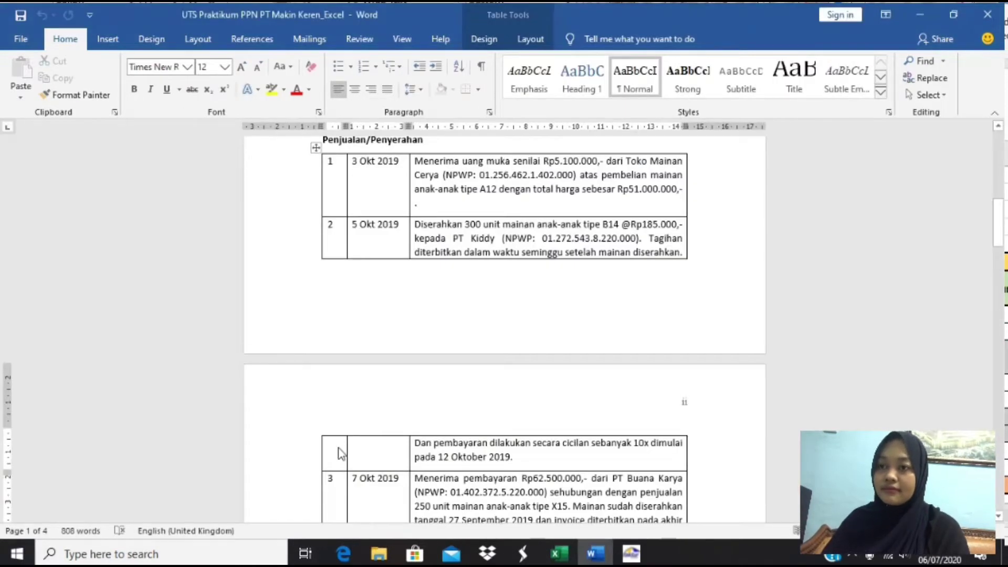
pyautogui.scroll(-3, 485, 488)
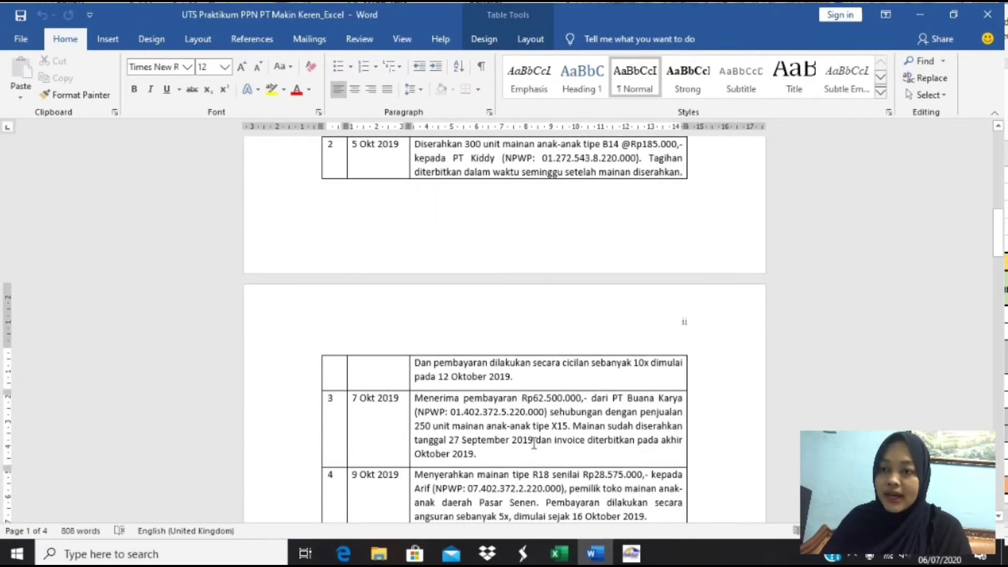
pyautogui.scroll(-1, 534, 434)
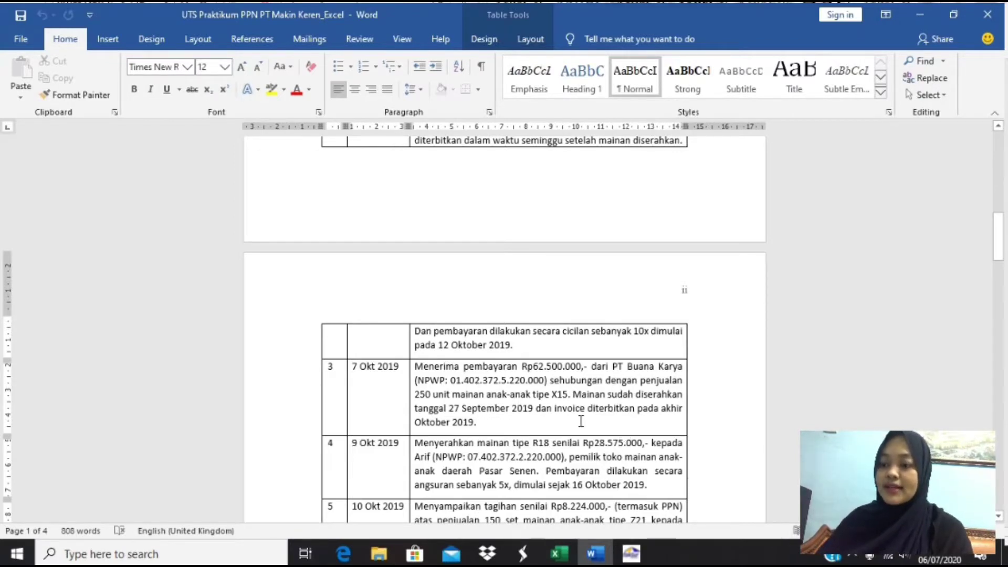
pyautogui.hotkey('alt', 'Tab')
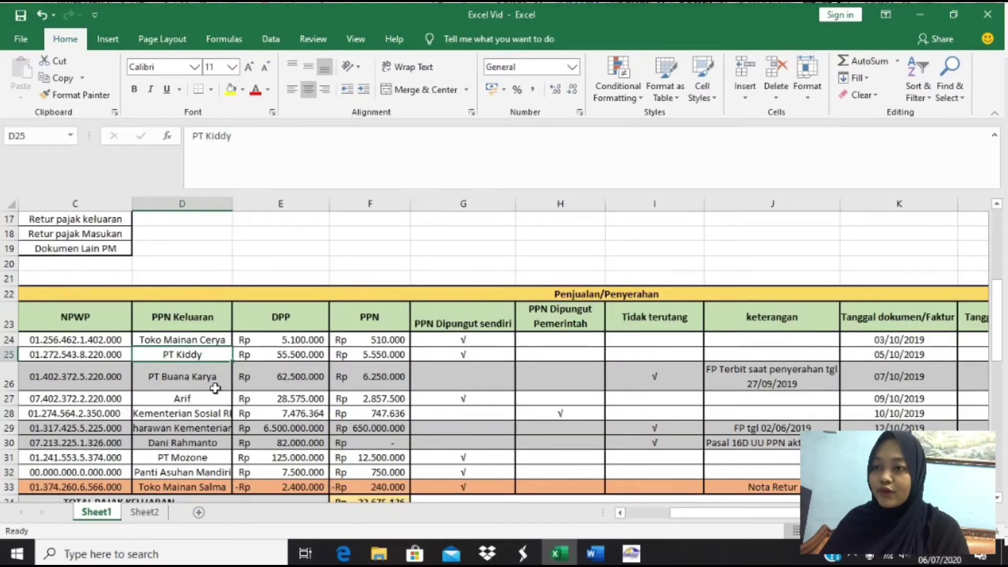
pyautogui.click(200, 371)
pyautogui.press('Right')
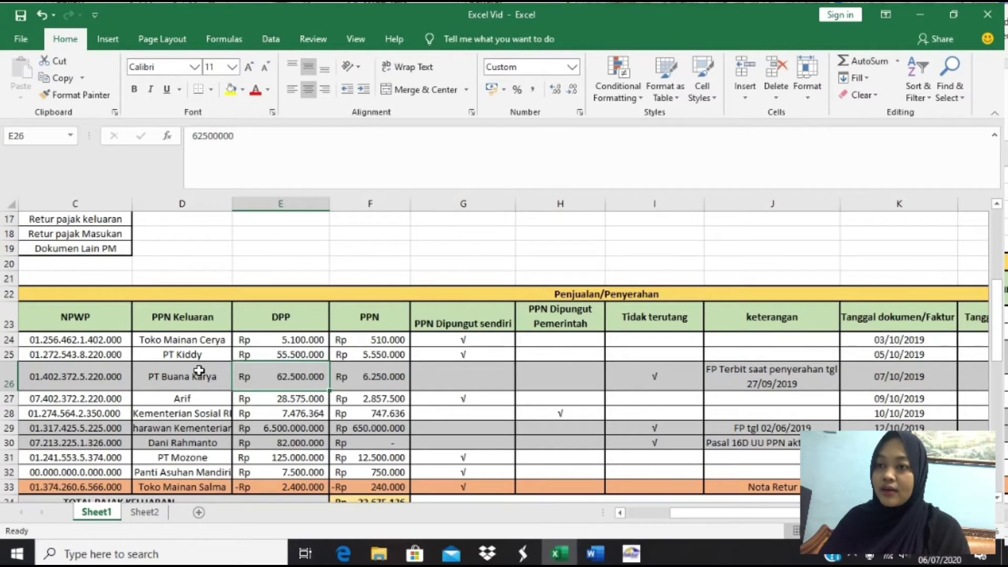
pyautogui.press('Right')
pyautogui.press('Right')
pyautogui.press('Right')
pyautogui.press('Right')
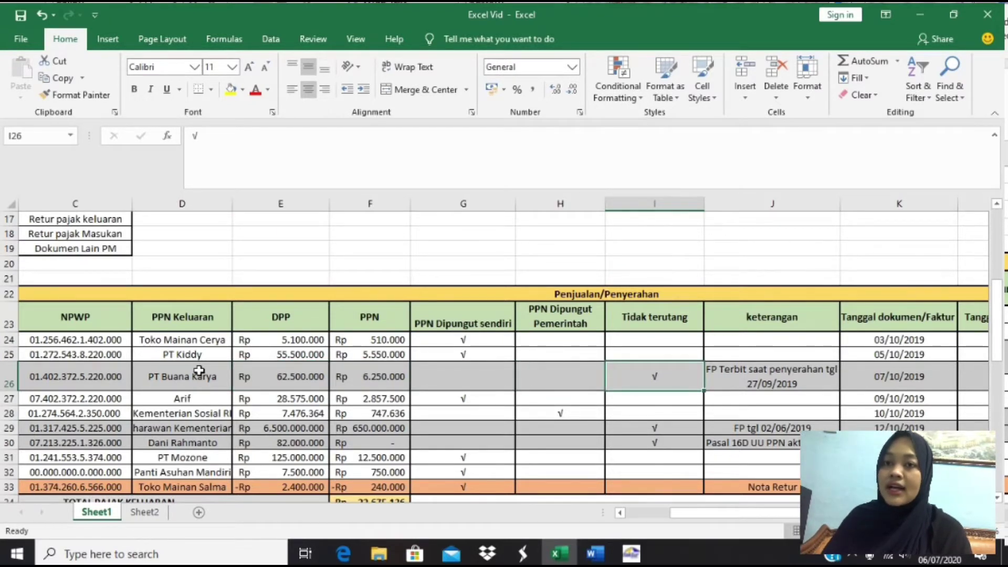
pyautogui.press('Right')
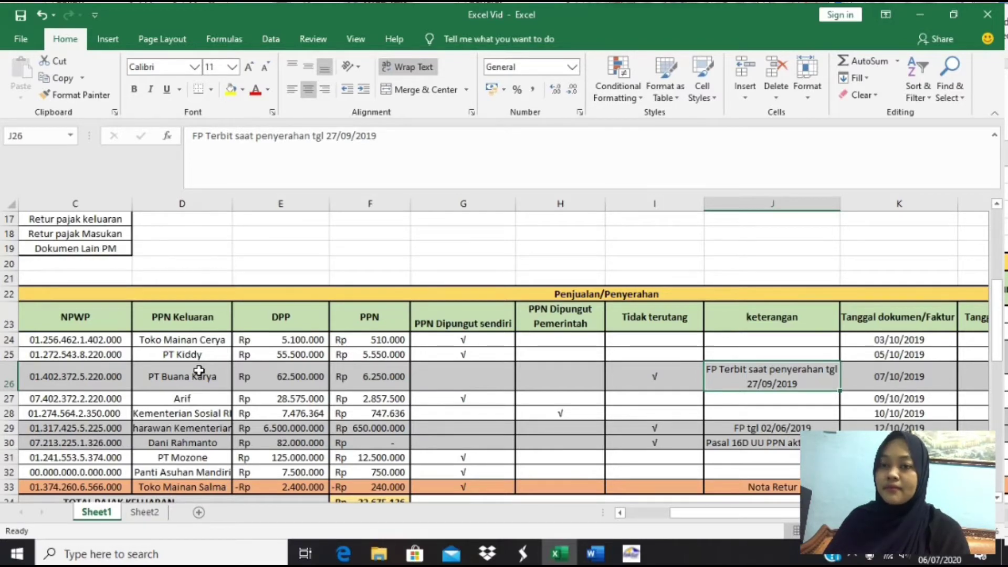
pyautogui.hotkey('alt', 'Tab')
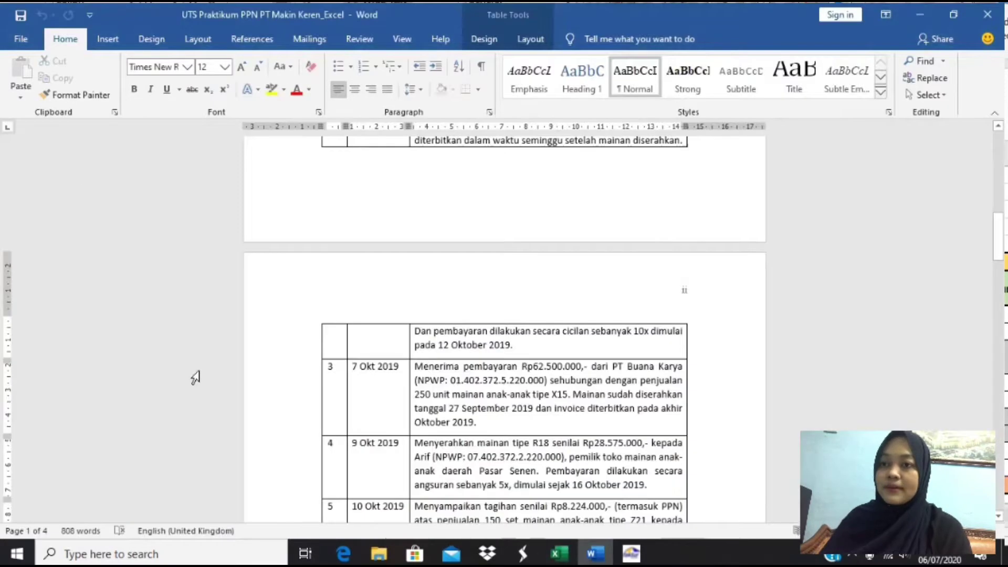
pyautogui.scroll(-2, 432, 492)
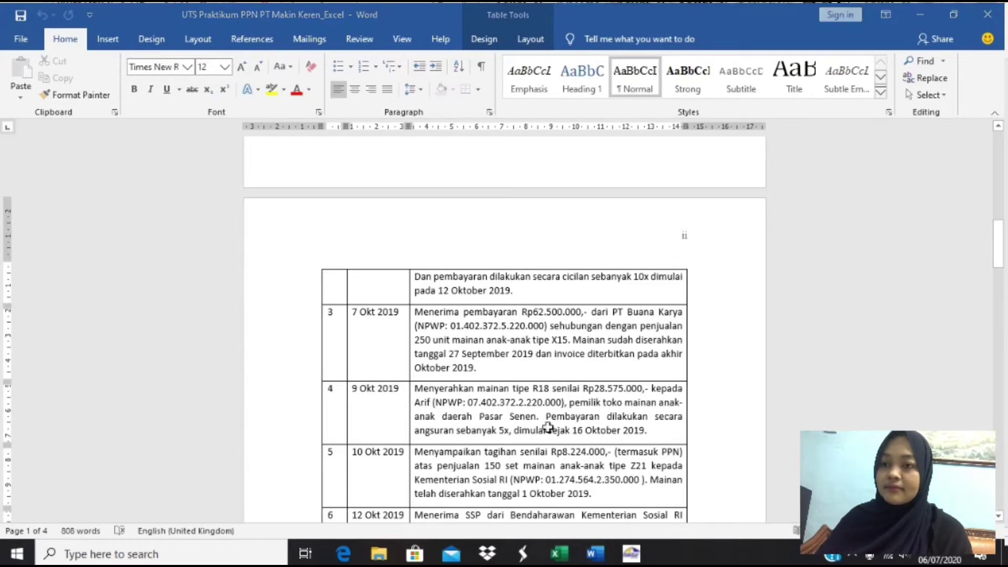
pyautogui.click(559, 554)
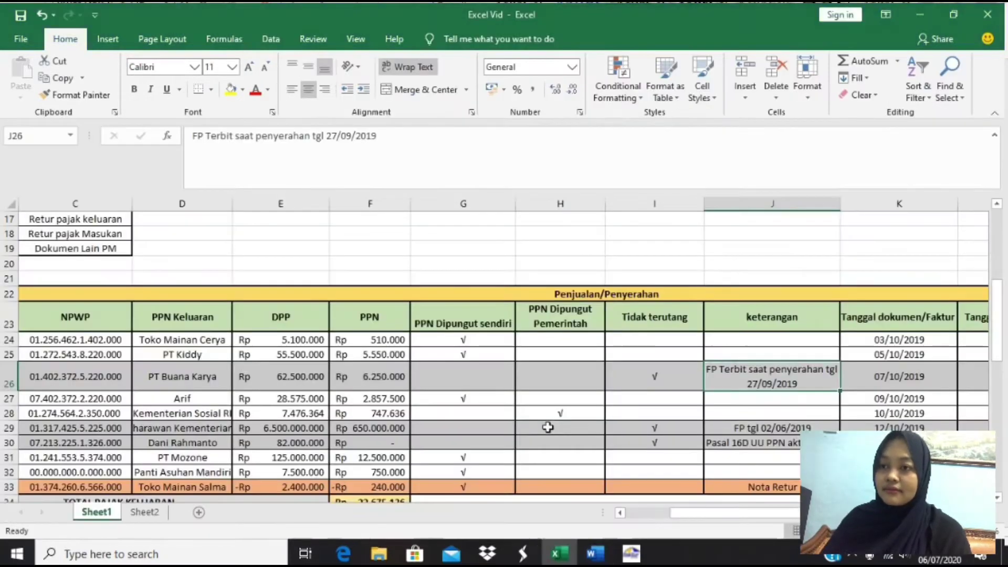
pyautogui.click(205, 397)
pyautogui.press('Right')
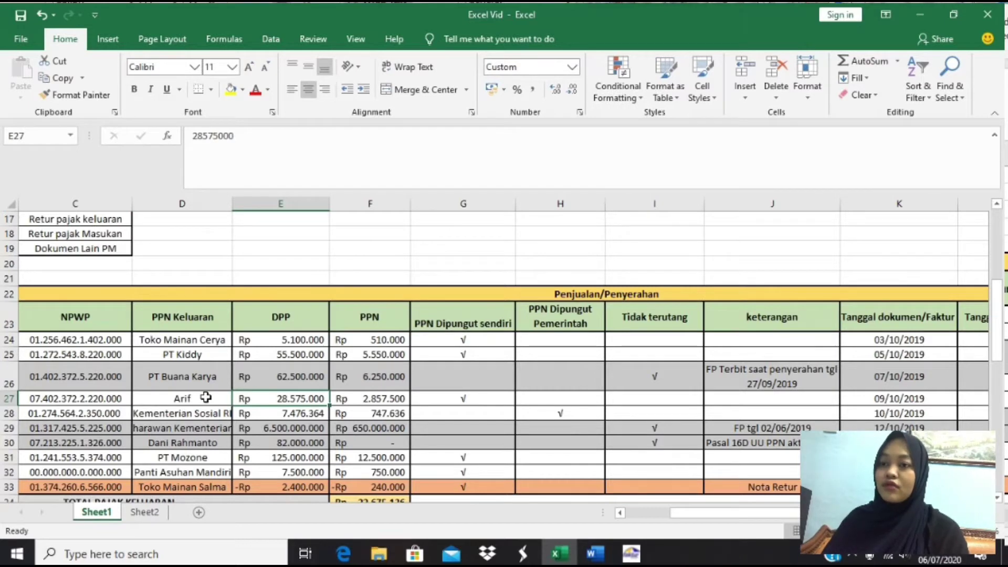
pyautogui.press('Right')
pyautogui.press('Right')
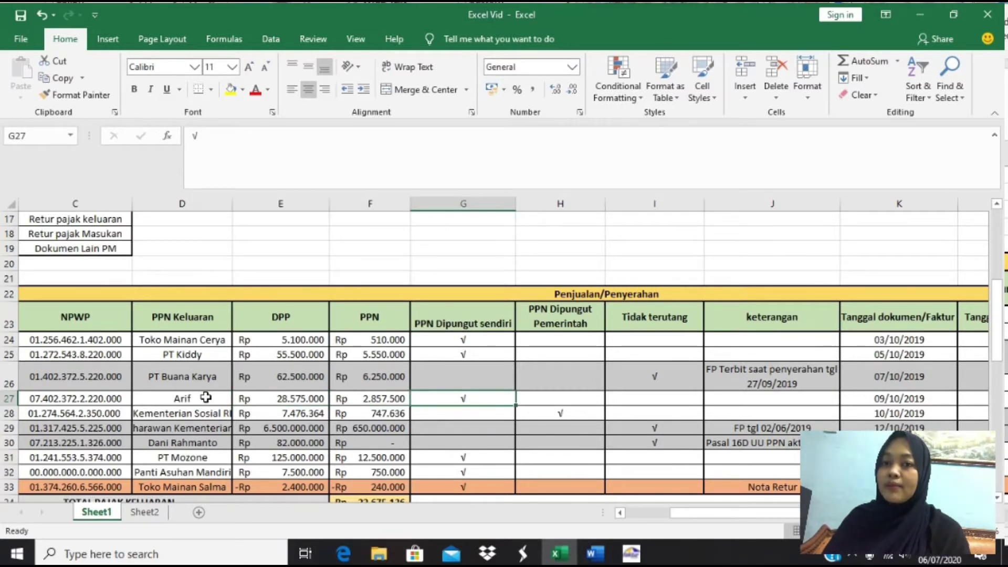
pyautogui.press('Right')
pyautogui.press('Right')
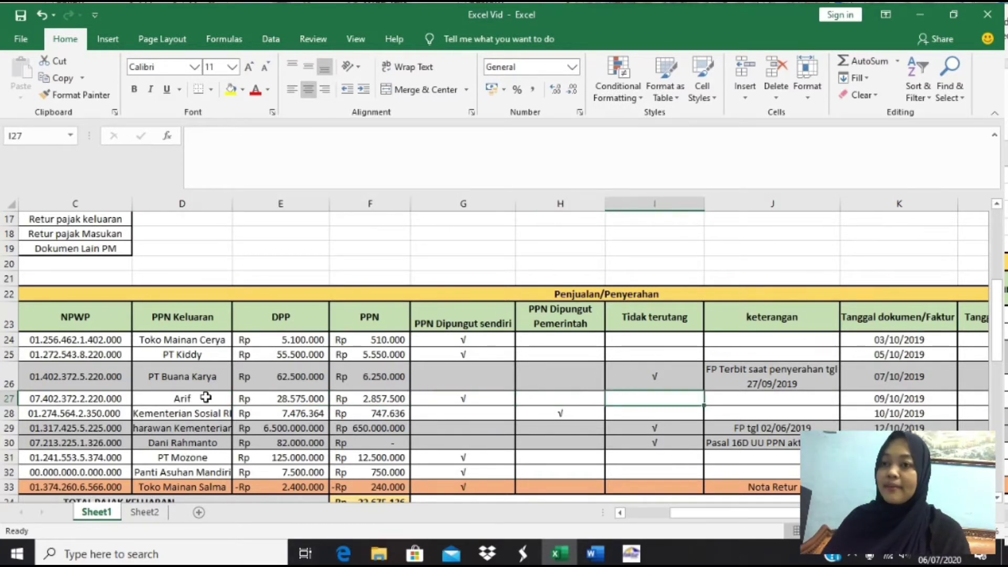
pyautogui.press('Left')
pyautogui.press('Left')
pyautogui.press('Left')
pyautogui.hotkey('alt', 'Tab')
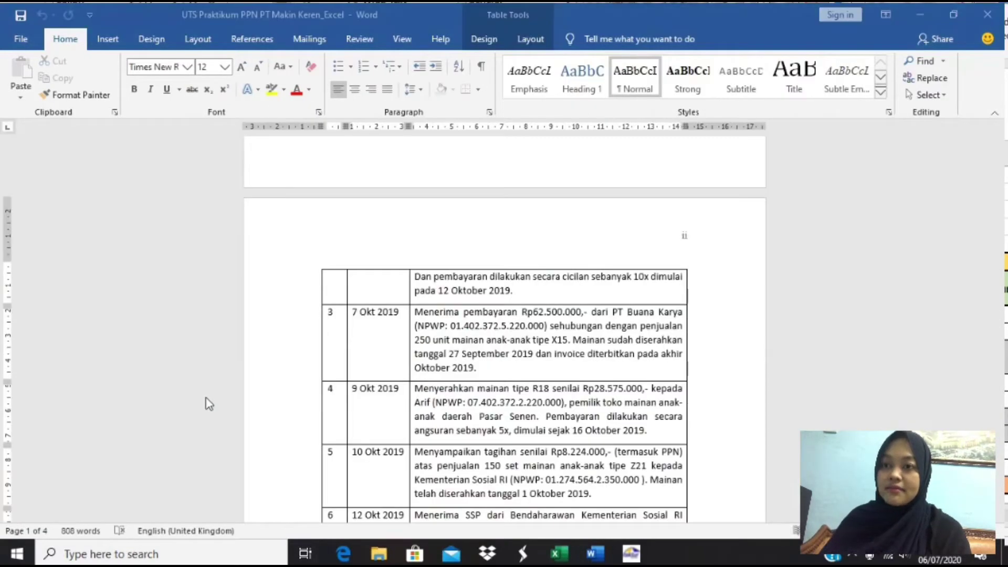
pyautogui.scroll(-2, 436, 470)
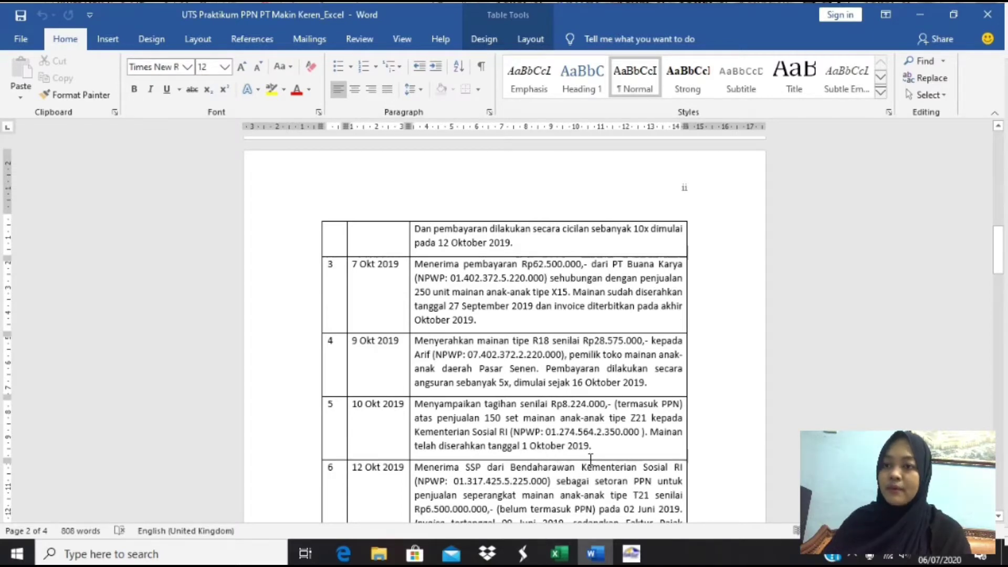
pyautogui.hotkey('alt', 'Tab')
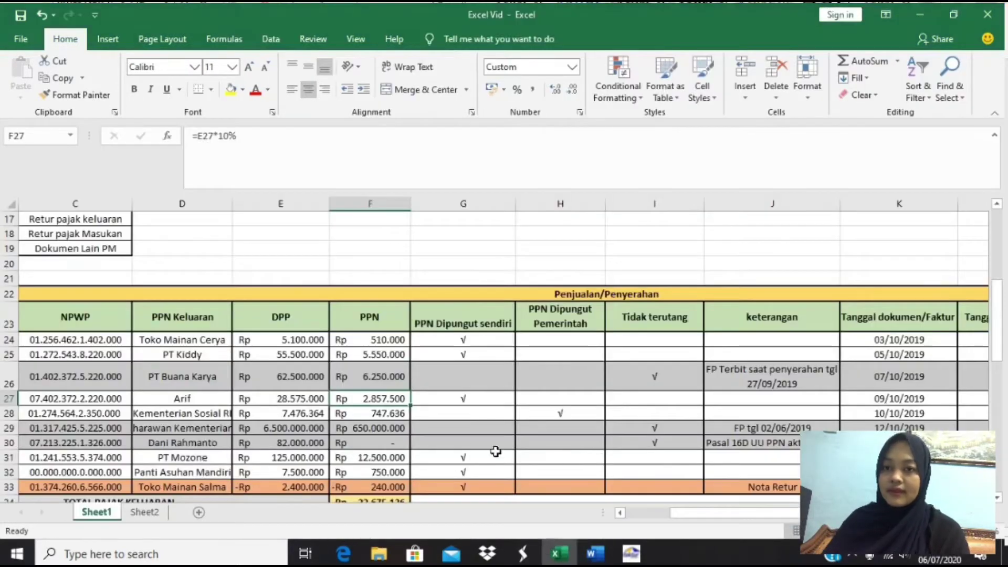
pyautogui.click(191, 417)
pyautogui.press('Right')
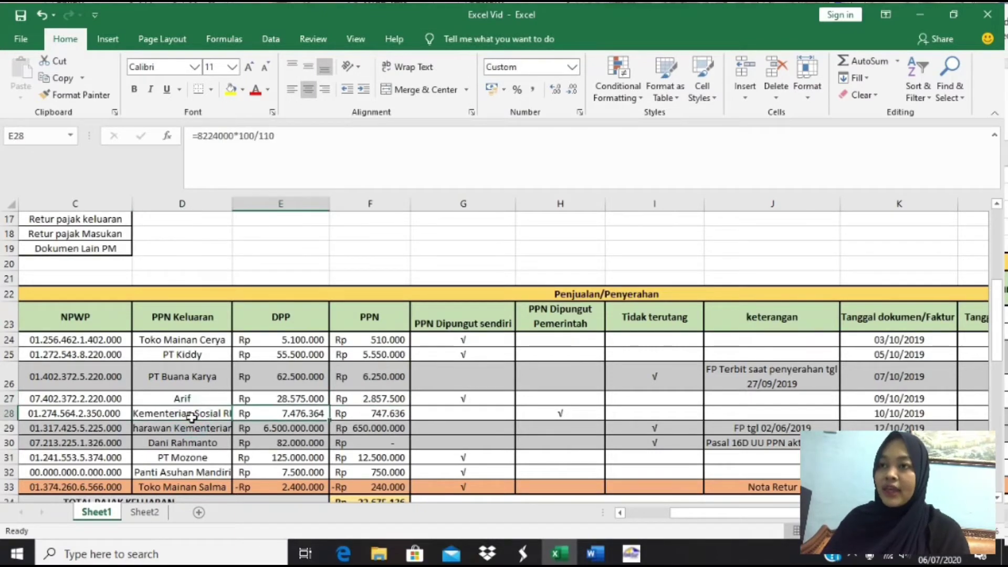
pyautogui.hotkey('alt', 'Tab')
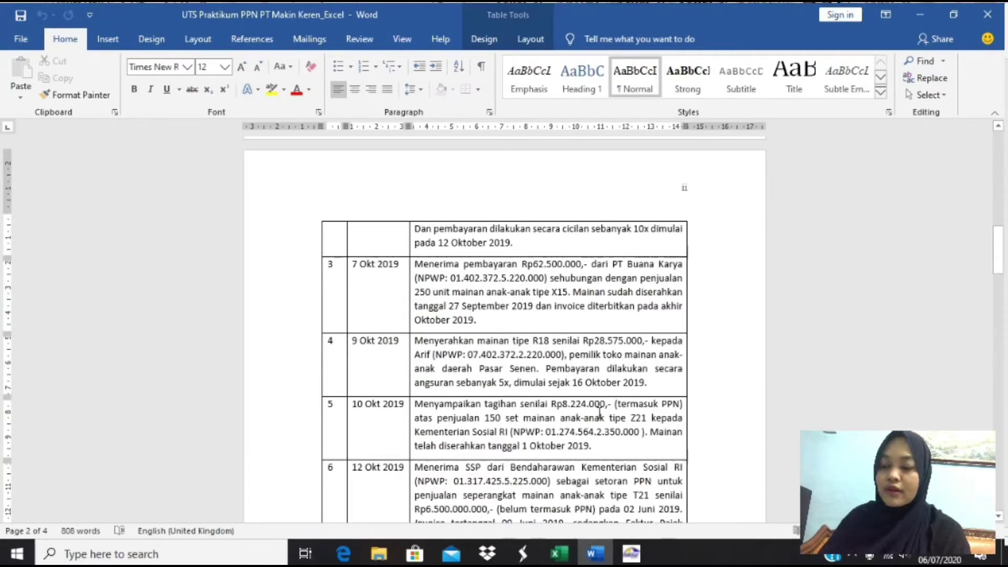
pyautogui.hotkey('alt', 'Tab')
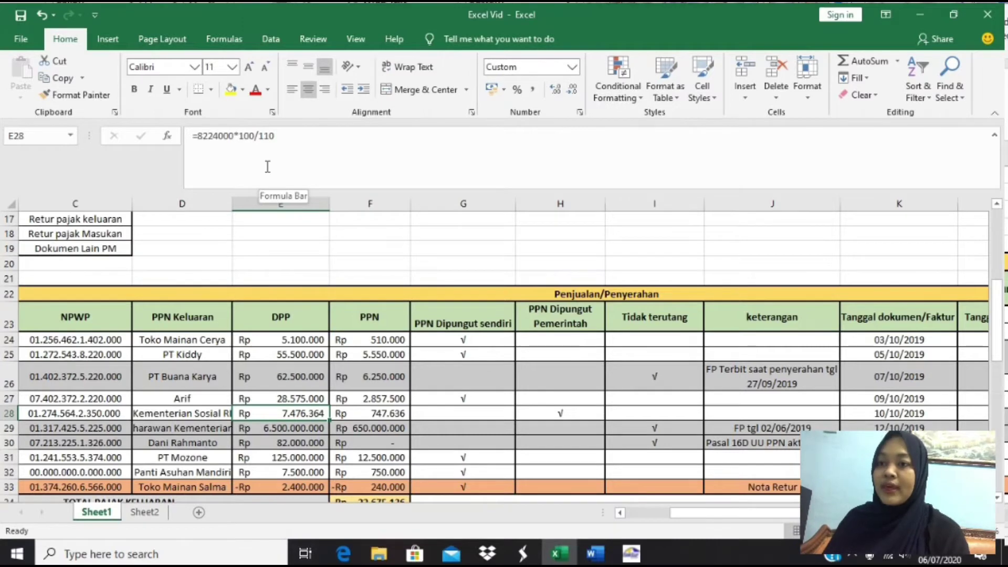
pyautogui.press('Right')
pyautogui.press('Right')
pyautogui.press('Right')
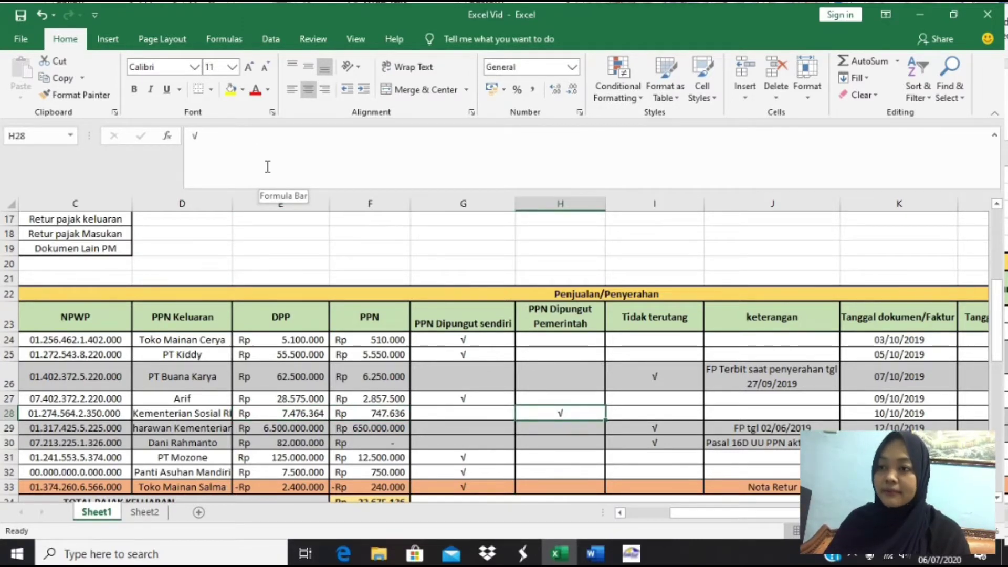
pyautogui.press('Right')
pyautogui.press('Left')
pyautogui.press('Left')
pyautogui.press('Left')
pyautogui.press('Left')
pyautogui.press('Left')
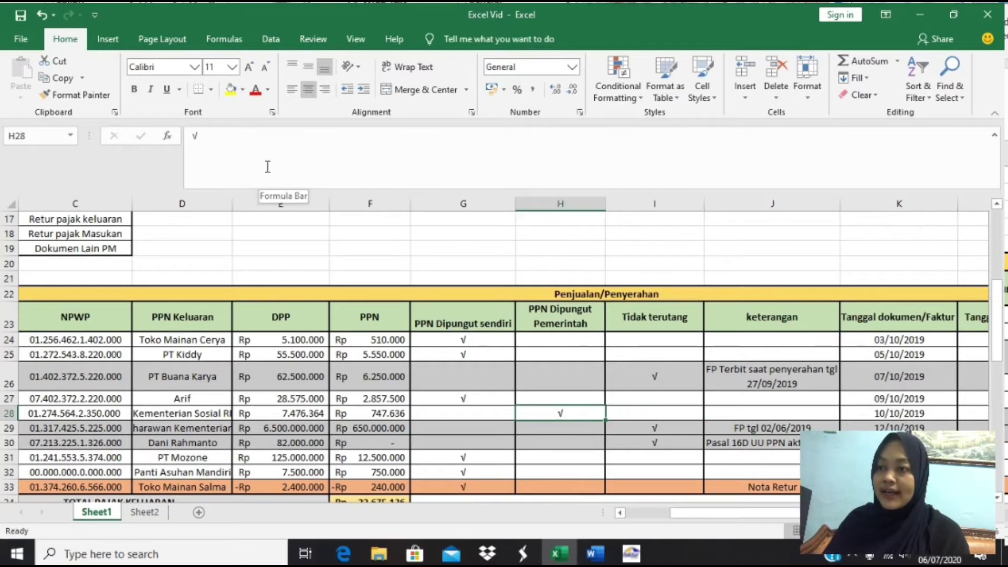
pyautogui.press('Down')
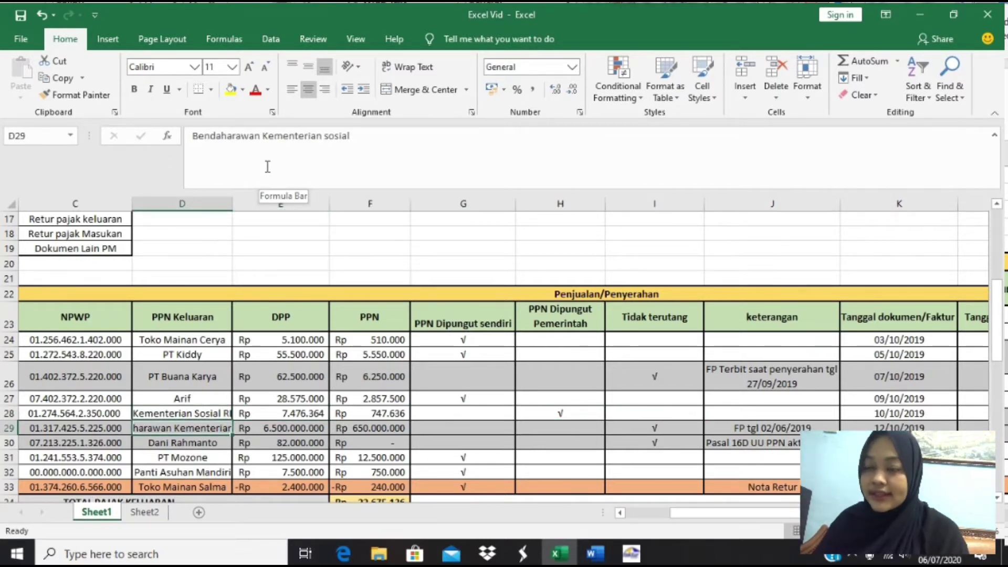
pyautogui.hotkey('alt', 'Tab')
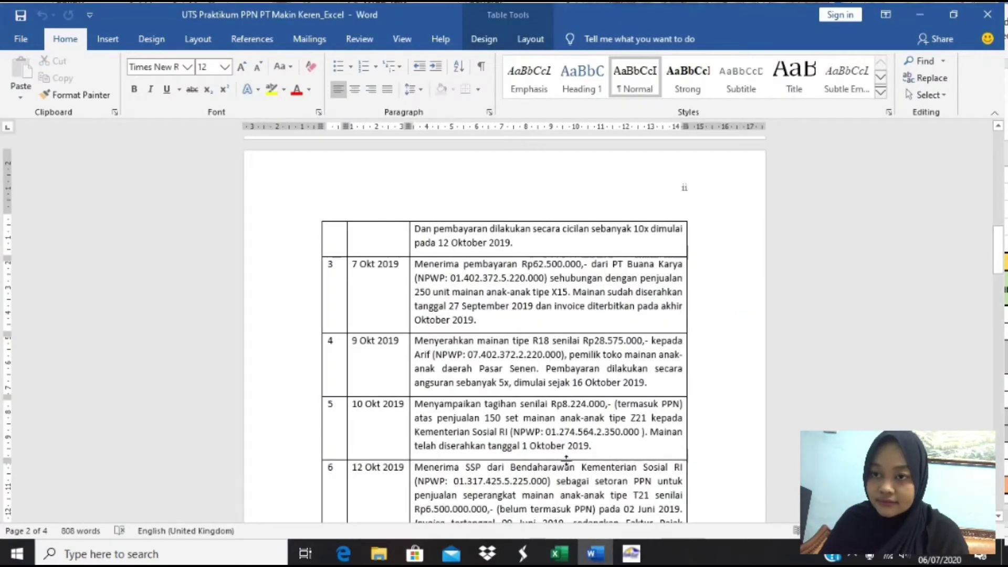
pyautogui.scroll(-2, 566, 460)
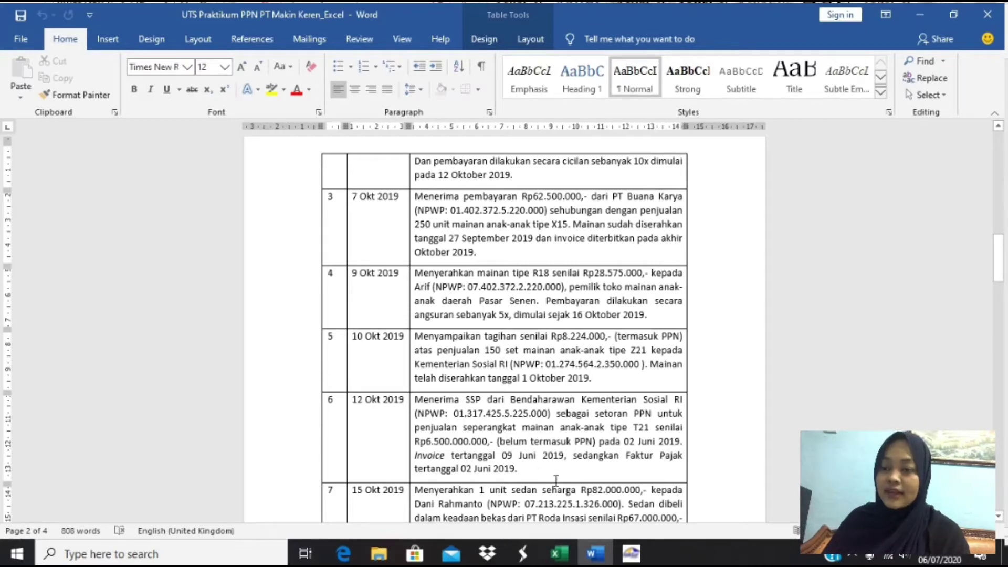
pyautogui.scroll(-1, 556, 480)
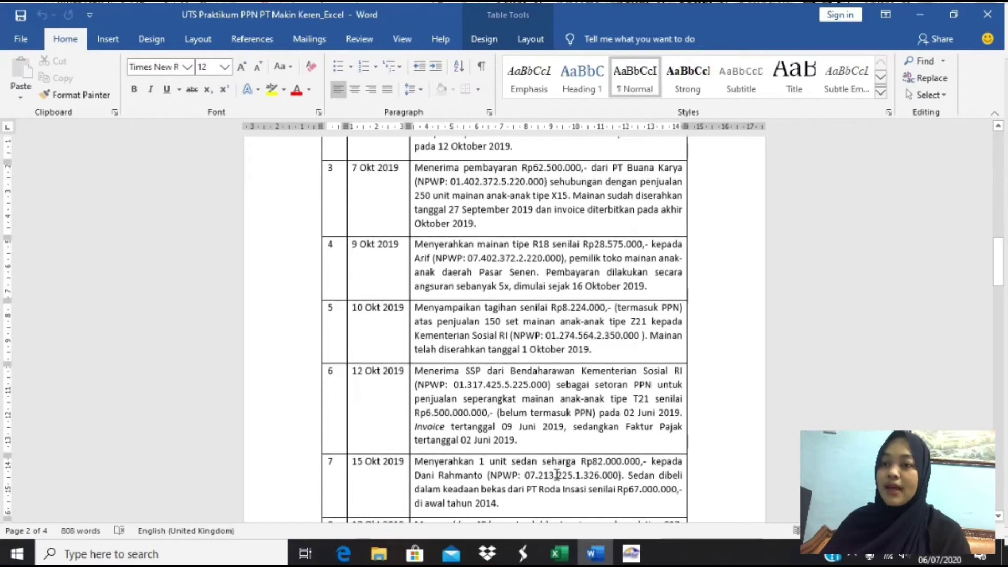
pyautogui.hotkey('alt', 'Tab')
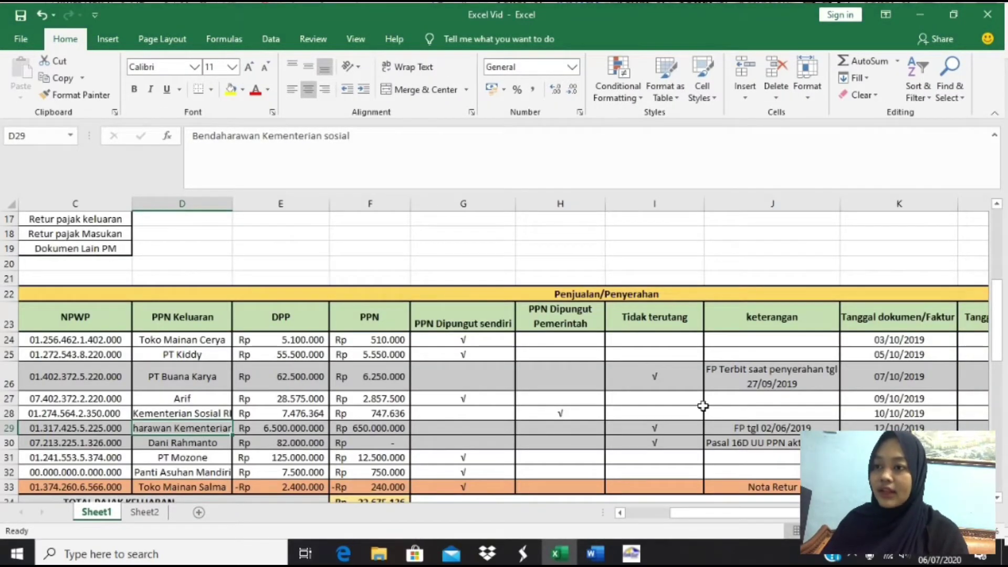
pyautogui.press('Right')
pyautogui.press('Right')
pyautogui.press('Right')
pyautogui.press('Right')
pyautogui.press('Right')
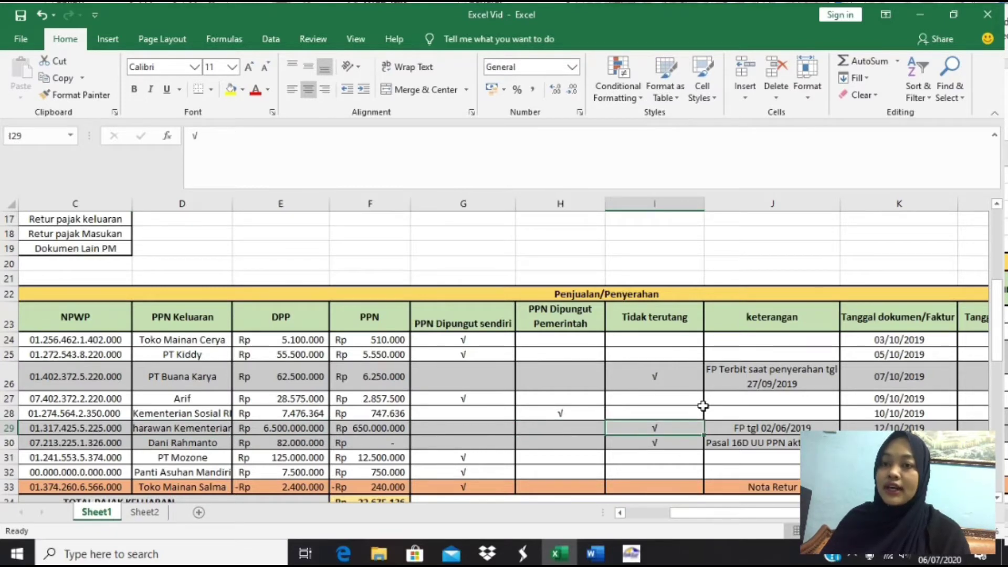
pyautogui.press('Right')
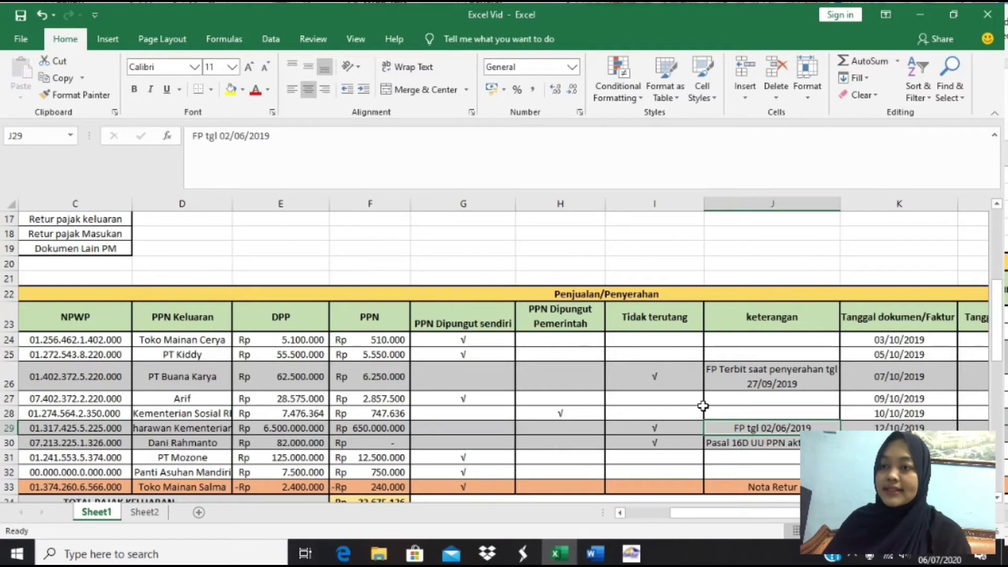
pyautogui.press('Left')
pyautogui.press('Left')
pyautogui.press('Left')
pyautogui.press('Left')
pyautogui.press('Left')
pyautogui.press('Left')
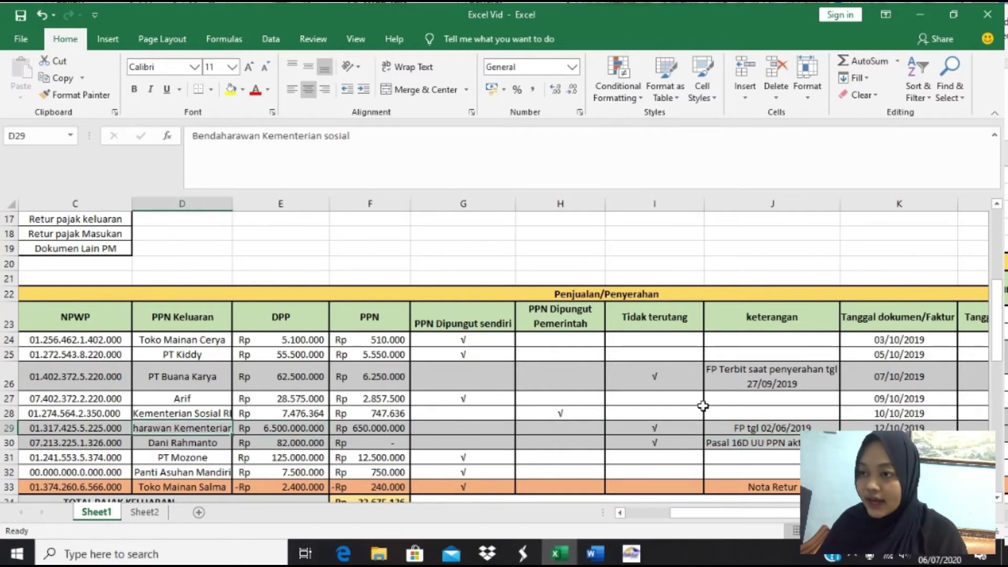
pyautogui.press('Down')
pyautogui.hotkey('alt', 'Tab')
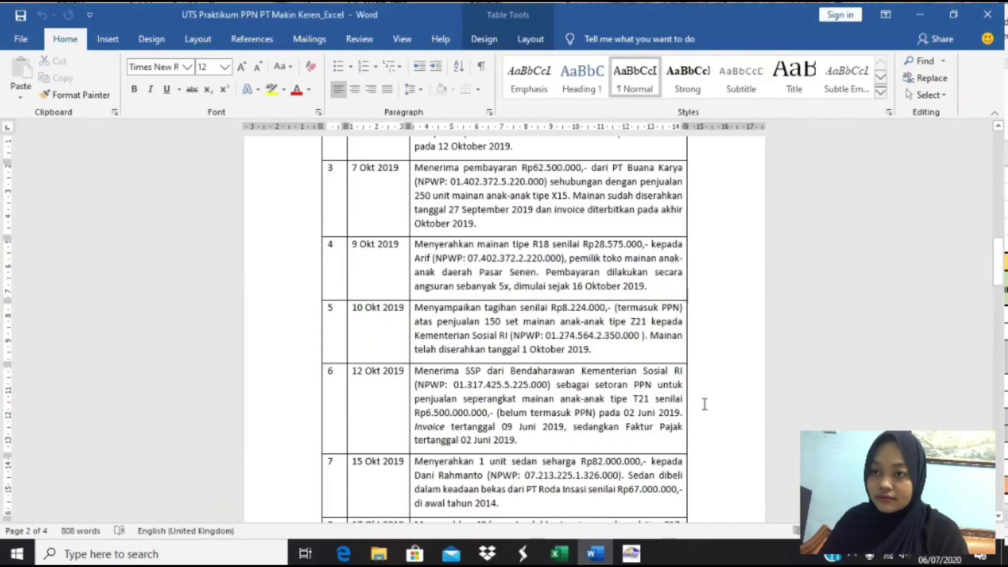
pyautogui.scroll(-3, 705, 404)
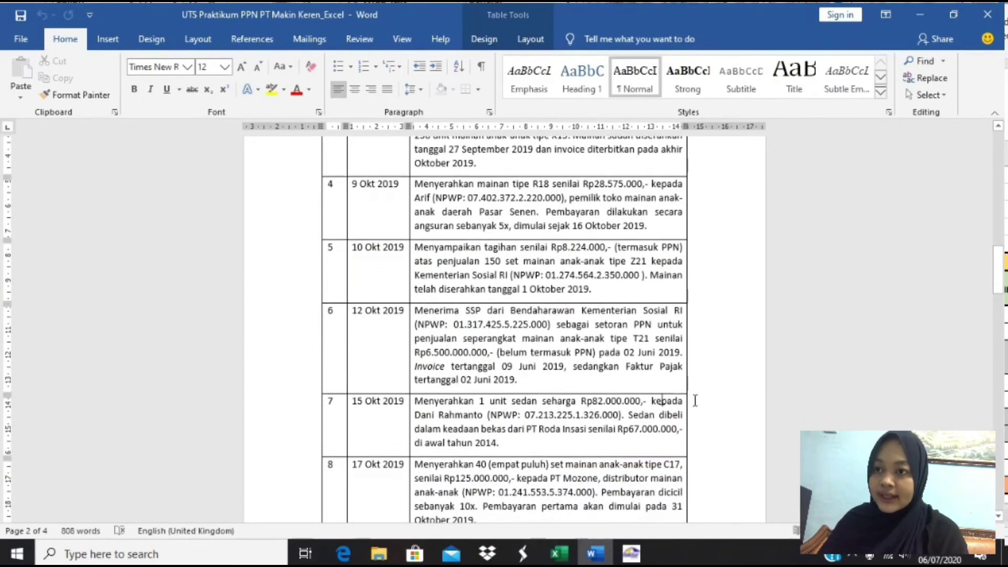
pyautogui.scroll(-1, 517, 393)
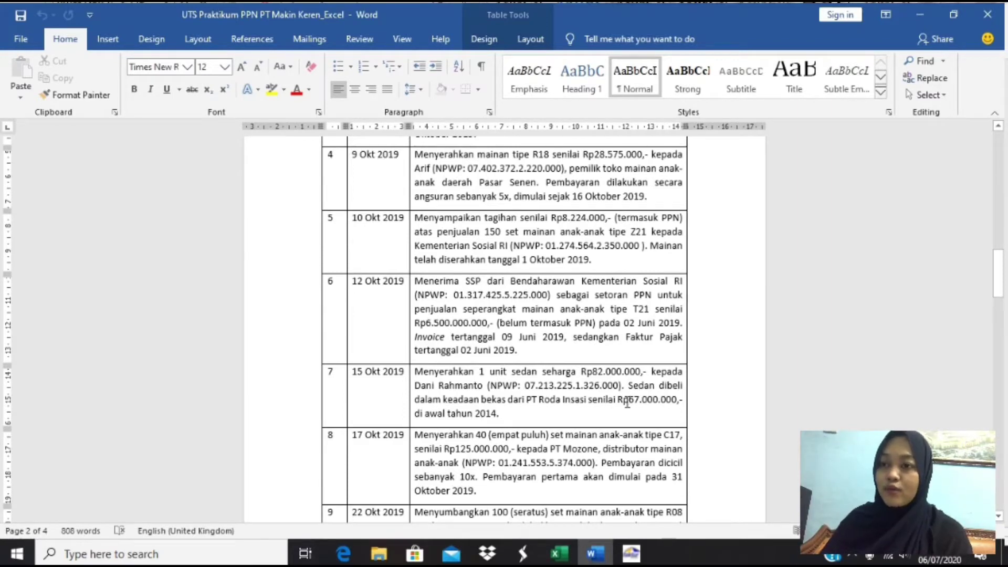
pyautogui.hotkey('alt', 'Tab')
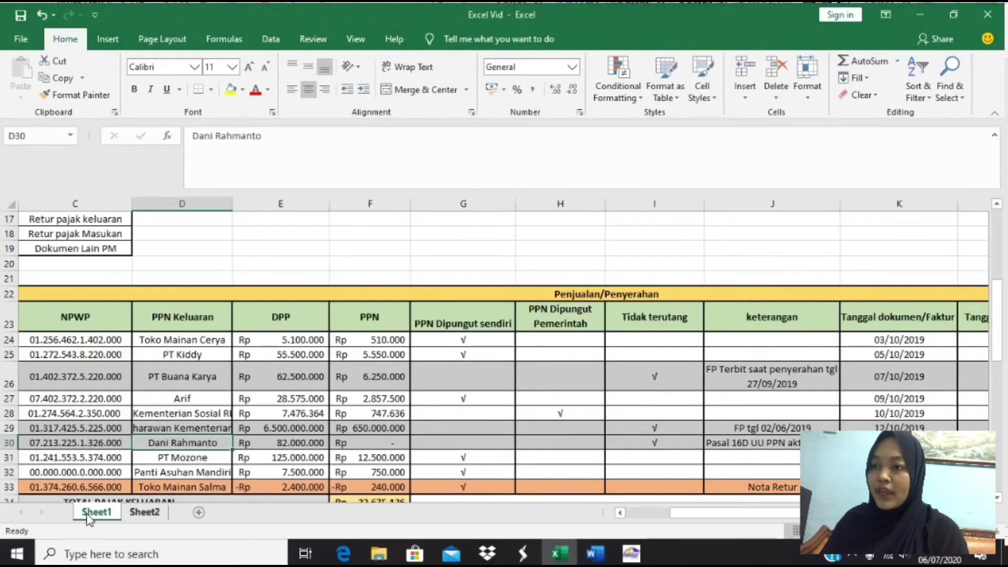
pyautogui.press('Right')
pyautogui.press('Right')
pyautogui.press('Right')
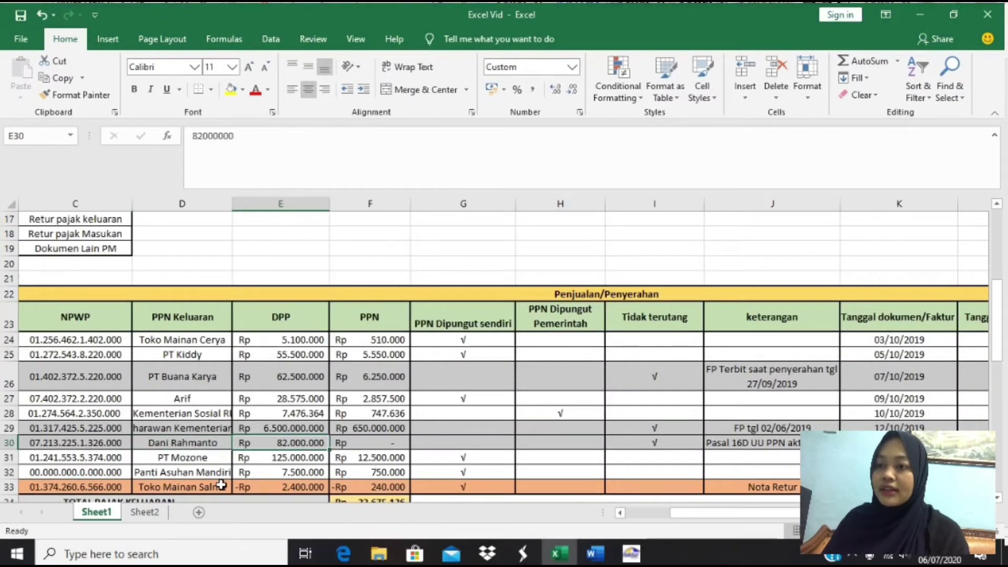
pyautogui.press('Right')
pyautogui.press('Right')
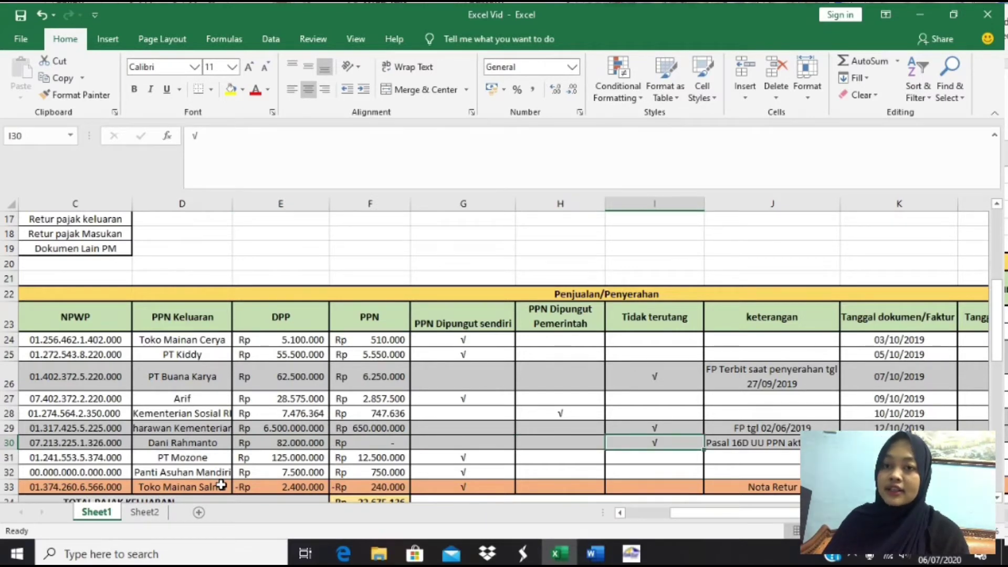
pyautogui.press('Right')
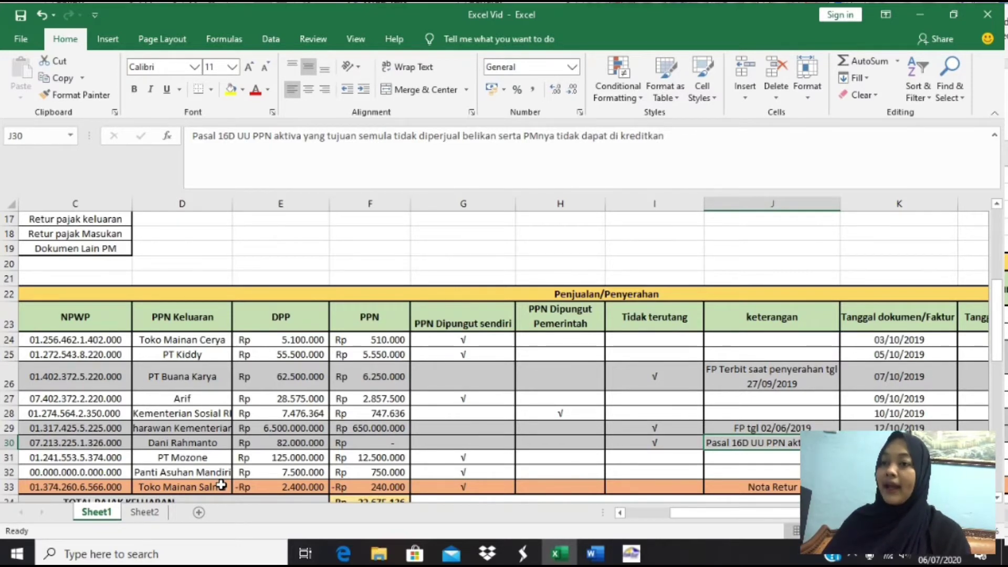
pyautogui.hotkey('alt', 'Tab')
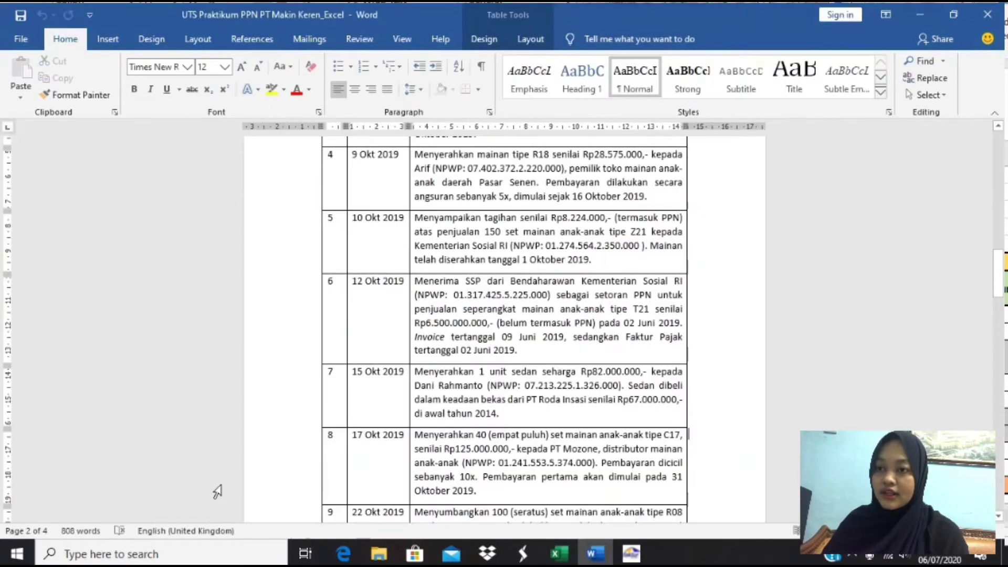
pyautogui.scroll(-2, 449, 508)
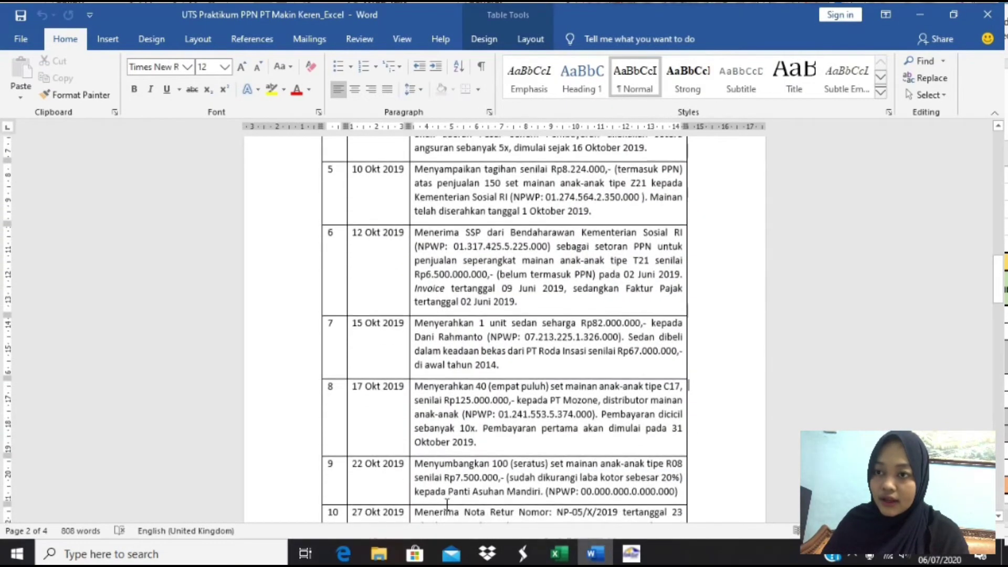
pyautogui.scroll(-4, 447, 504)
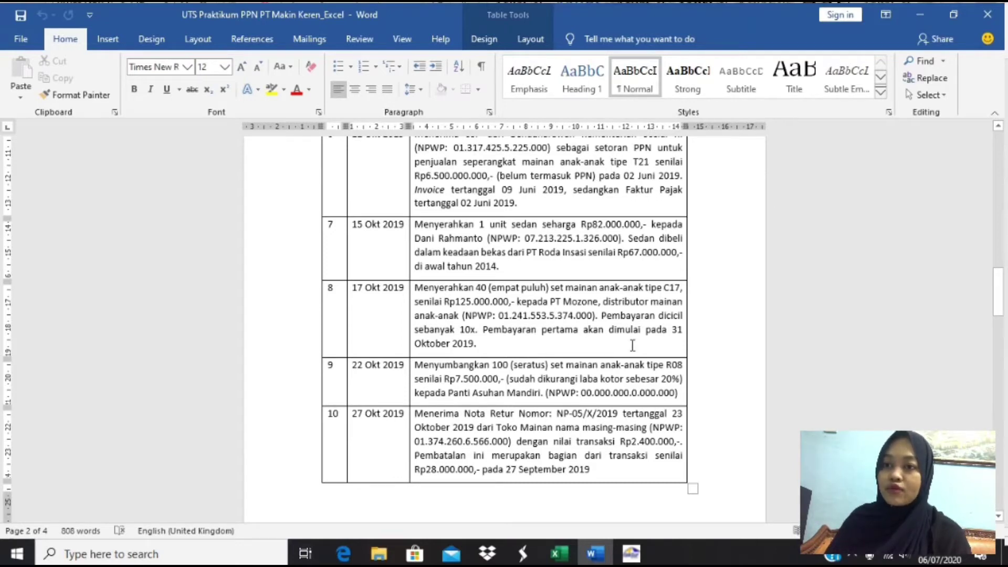
pyautogui.hotkey('alt', 'Tab')
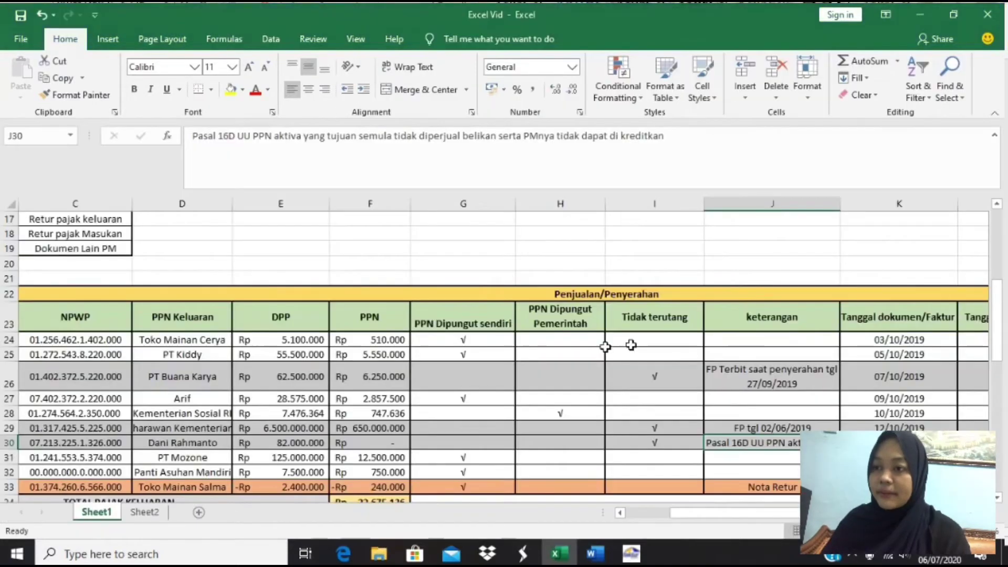
pyautogui.click(189, 456)
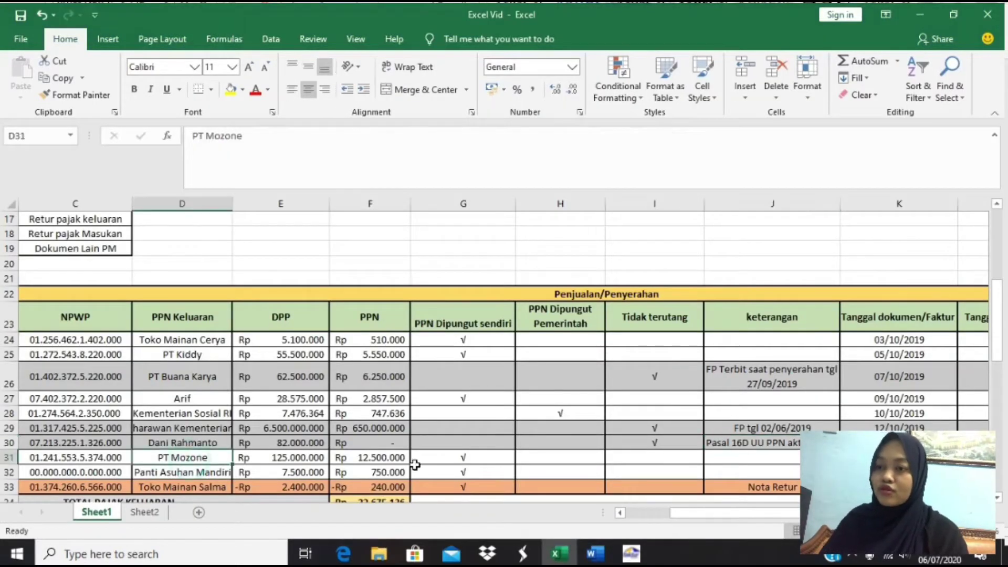
pyautogui.press('Right')
pyautogui.press('Right')
pyautogui.press('Right')
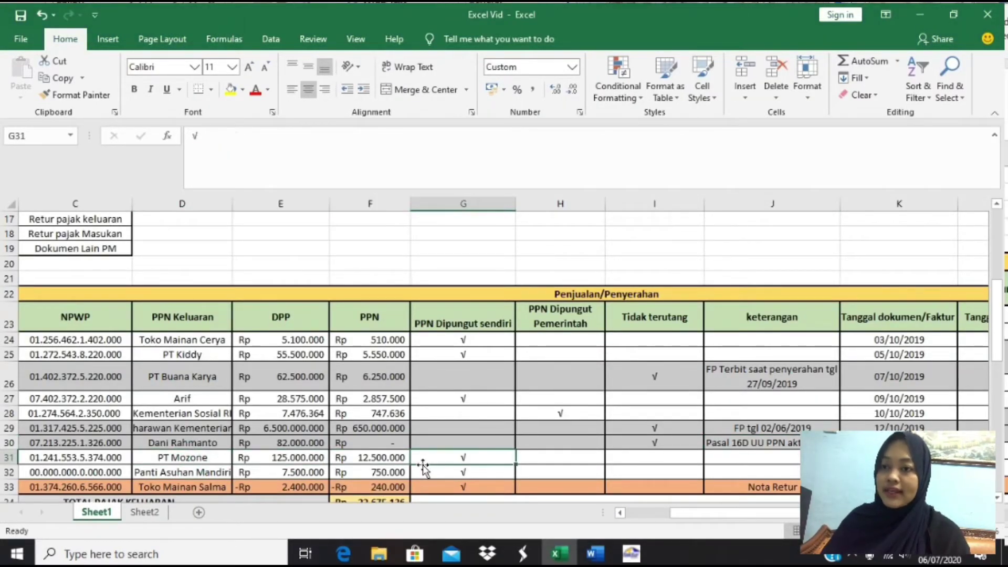
pyautogui.press('Left')
pyautogui.press('Left')
pyautogui.press('Left')
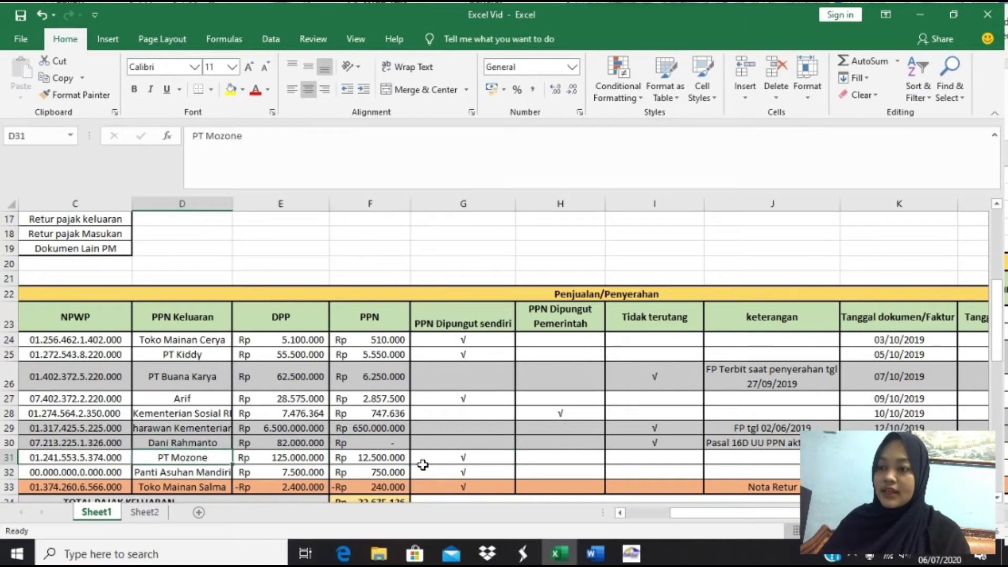
pyautogui.hotkey('alt', 'Tab')
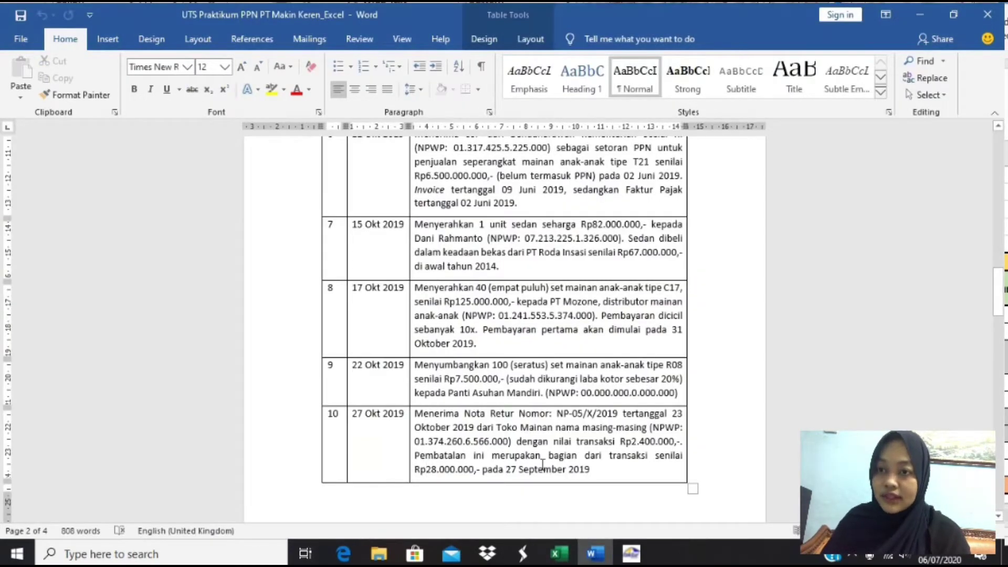
pyautogui.scroll(-1, 543, 464)
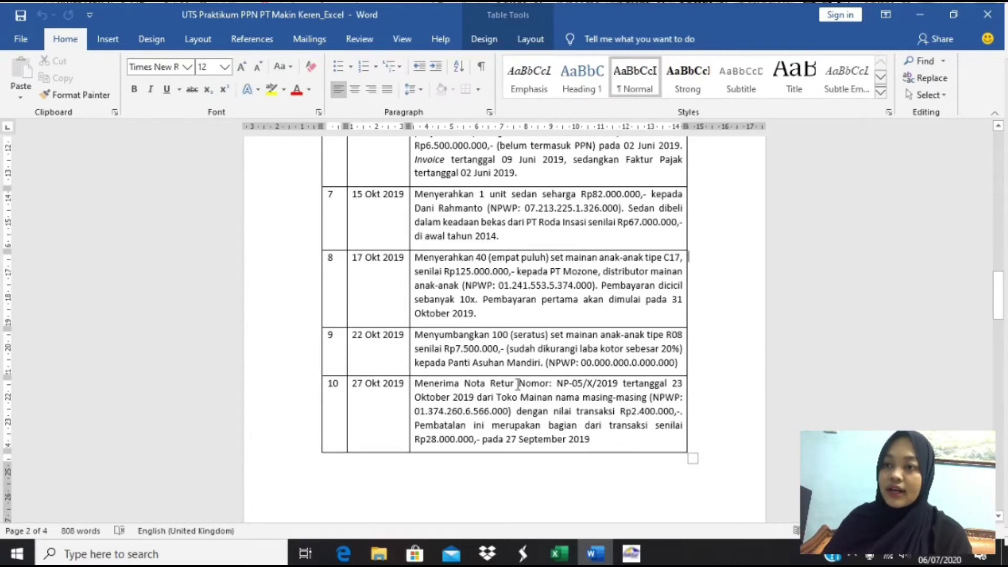
pyautogui.hotkey('alt', 'Tab')
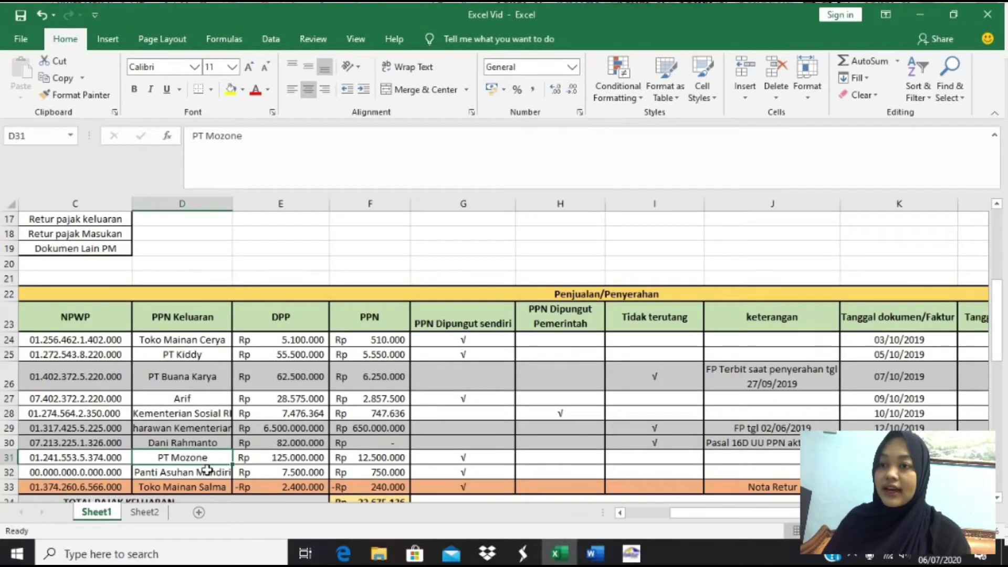
pyautogui.press('Right')
pyautogui.press('Down')
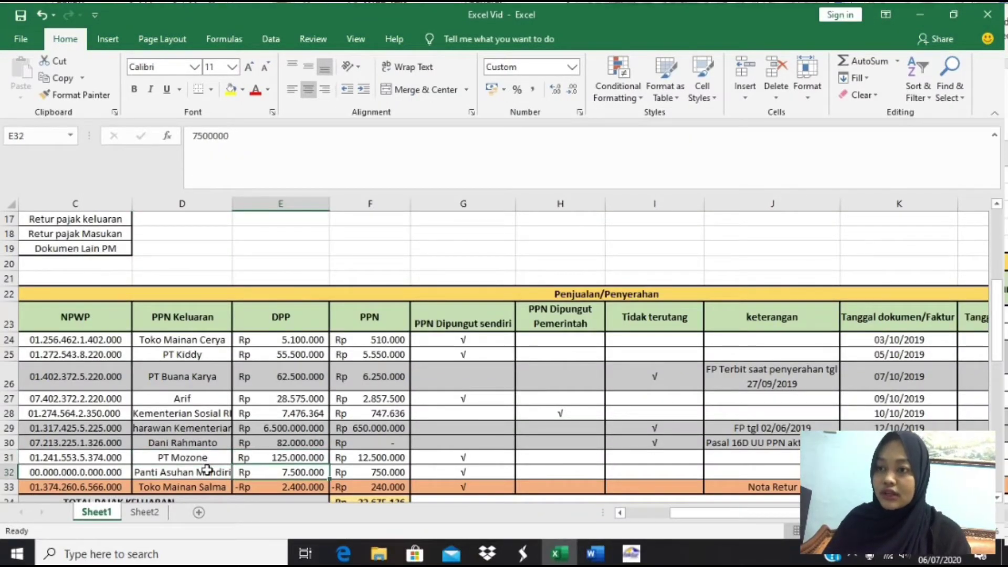
pyautogui.press('Right')
pyautogui.press('Right')
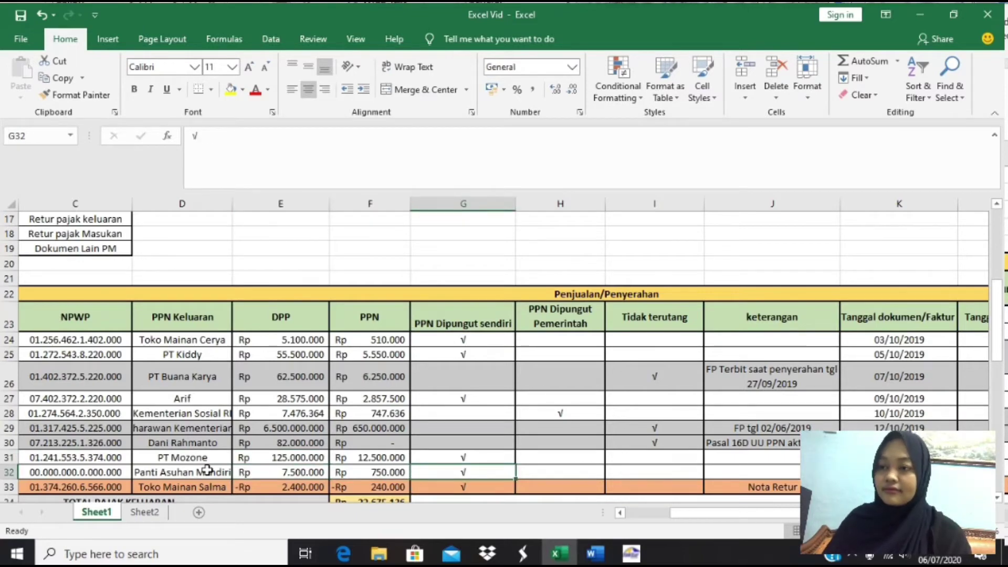
pyautogui.press('Down')
pyautogui.hotkey('alt', 'Tab')
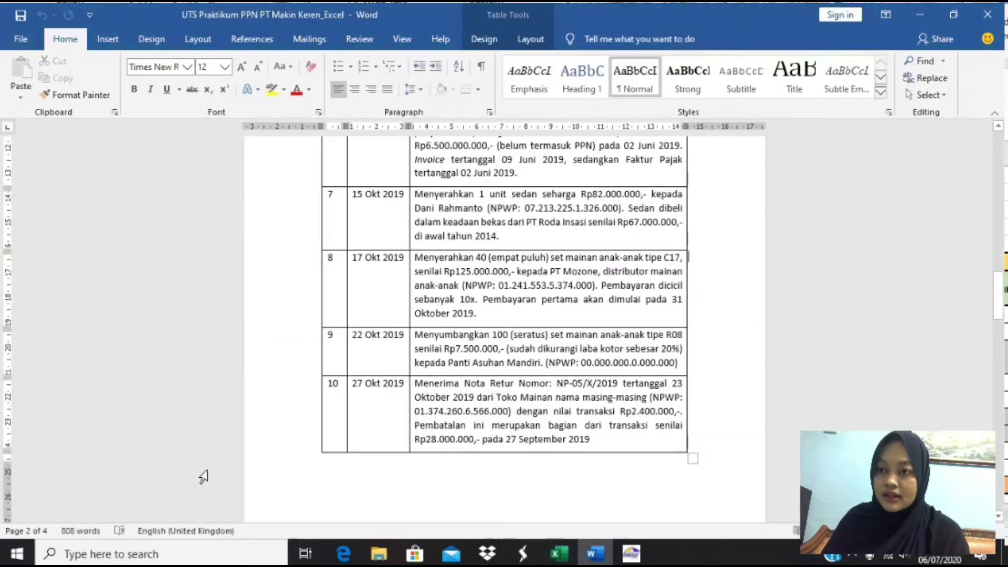
pyautogui.scroll(-1, 511, 470)
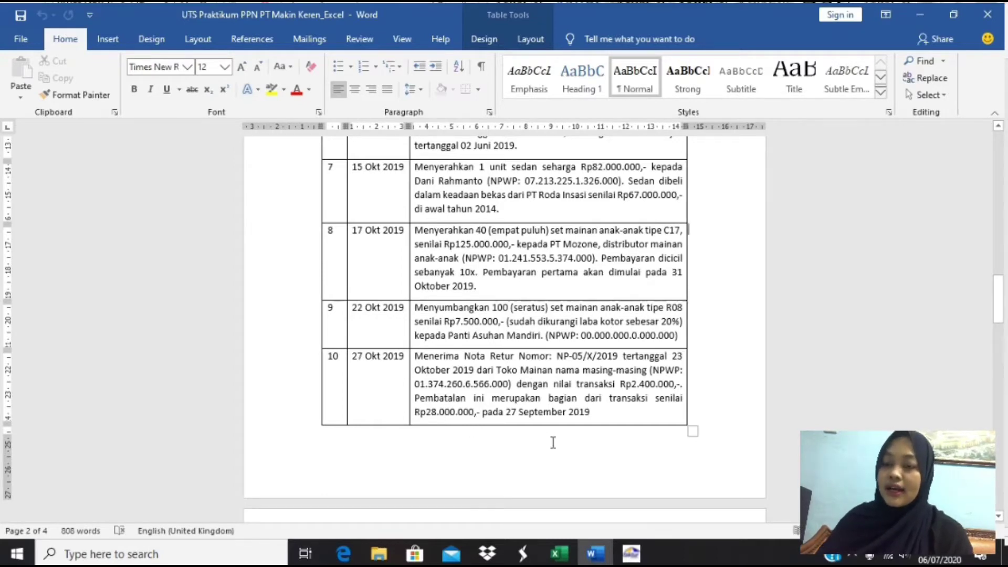
pyautogui.hotkey('alt', 'Tab')
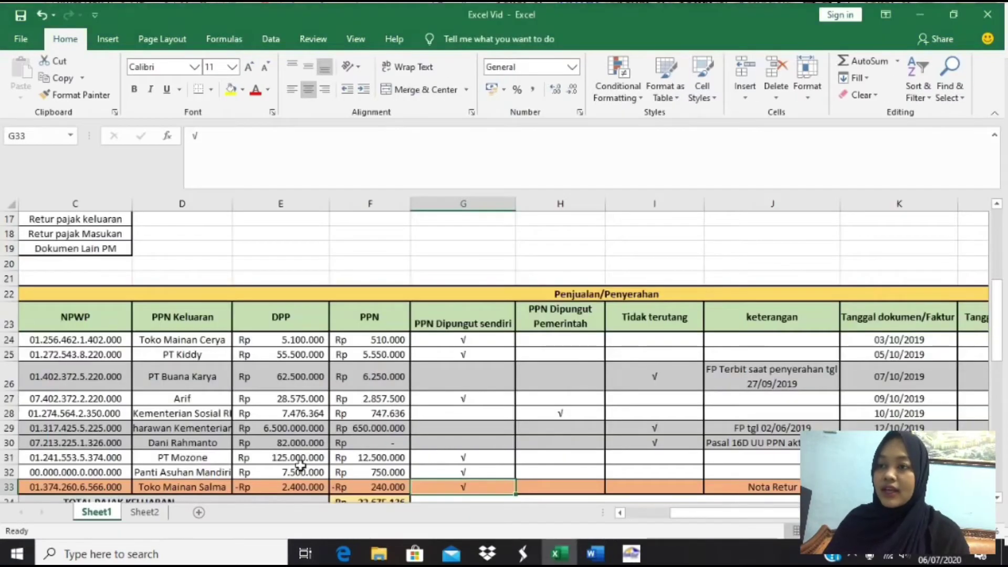
pyautogui.scroll(-2, 300, 464)
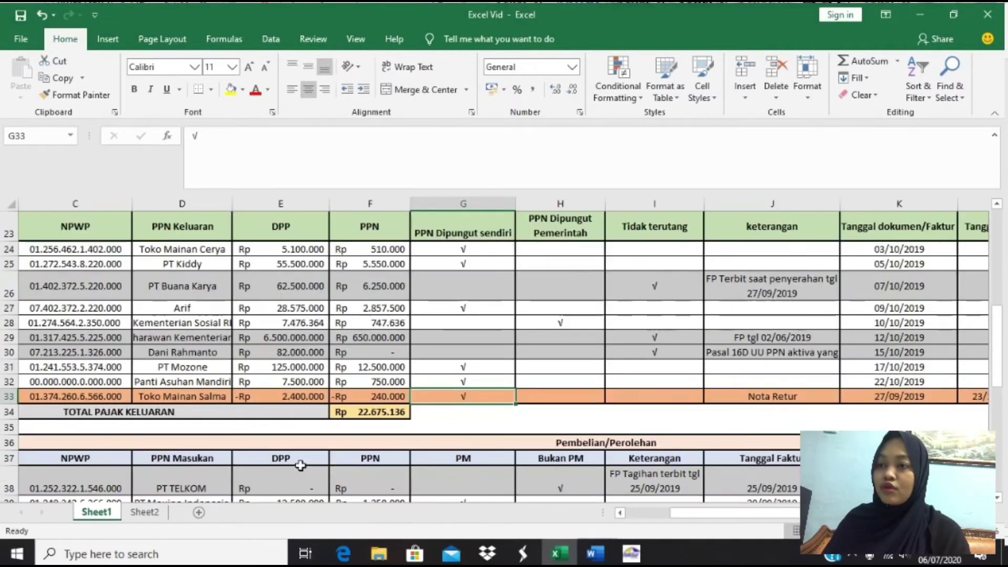
pyautogui.click(220, 395)
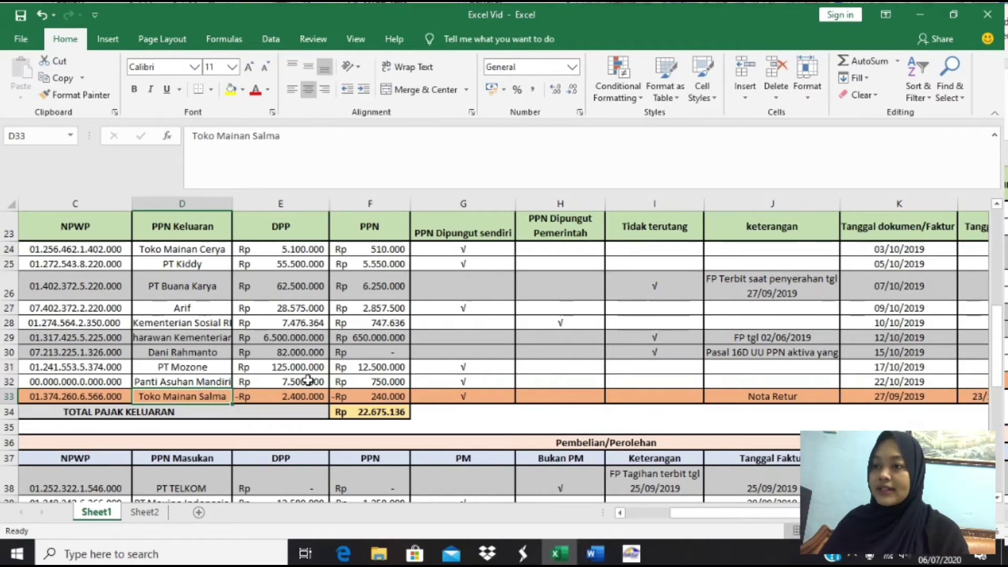
pyautogui.press('Right')
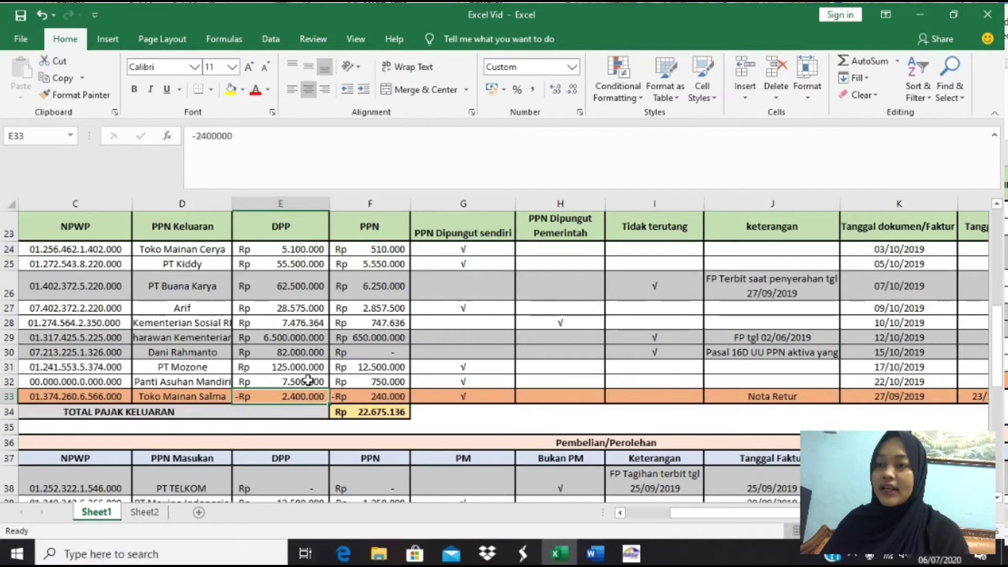
pyautogui.press('Right')
pyautogui.press('Right')
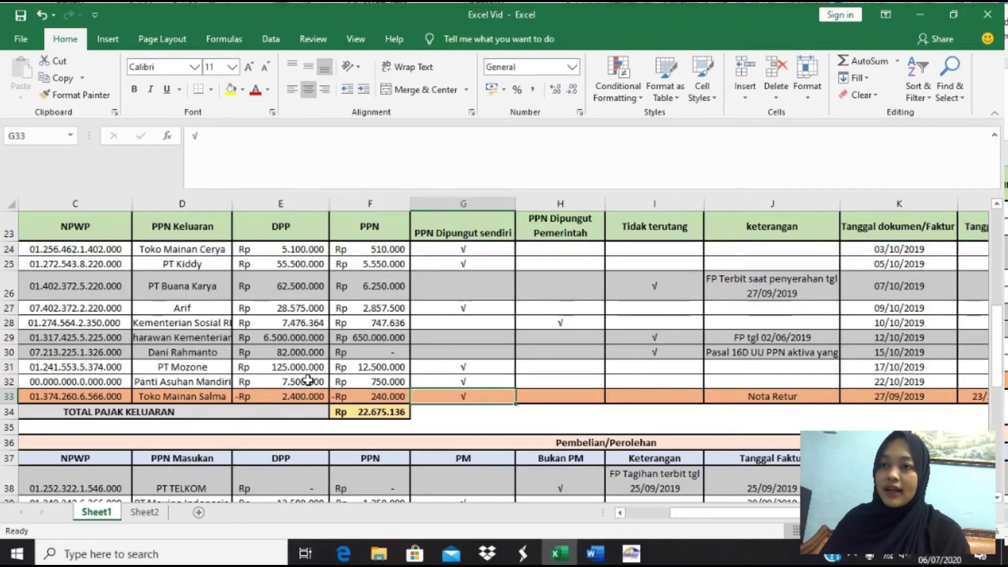
pyautogui.press('Right')
pyautogui.press('Right')
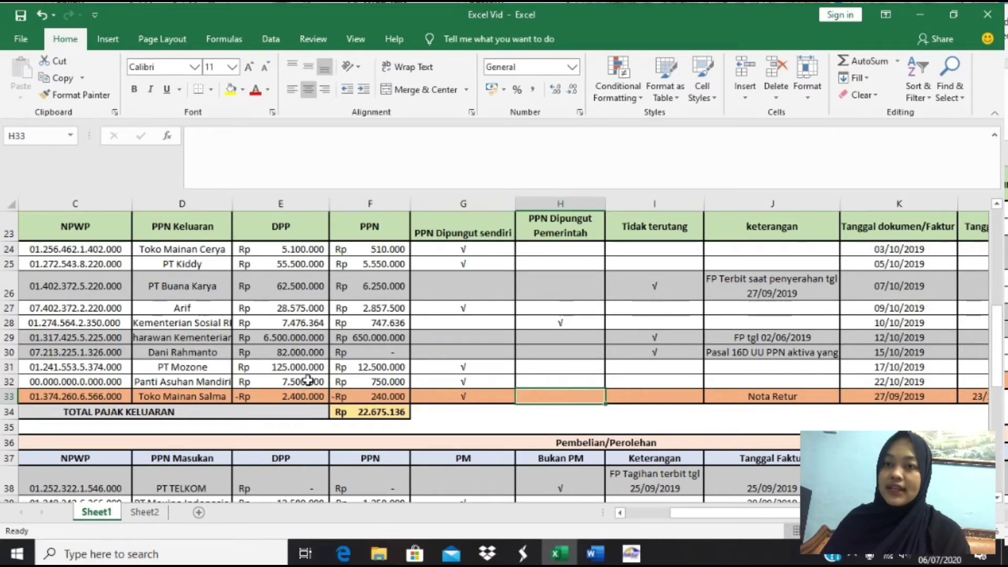
pyautogui.press('Right')
pyautogui.press('Right')
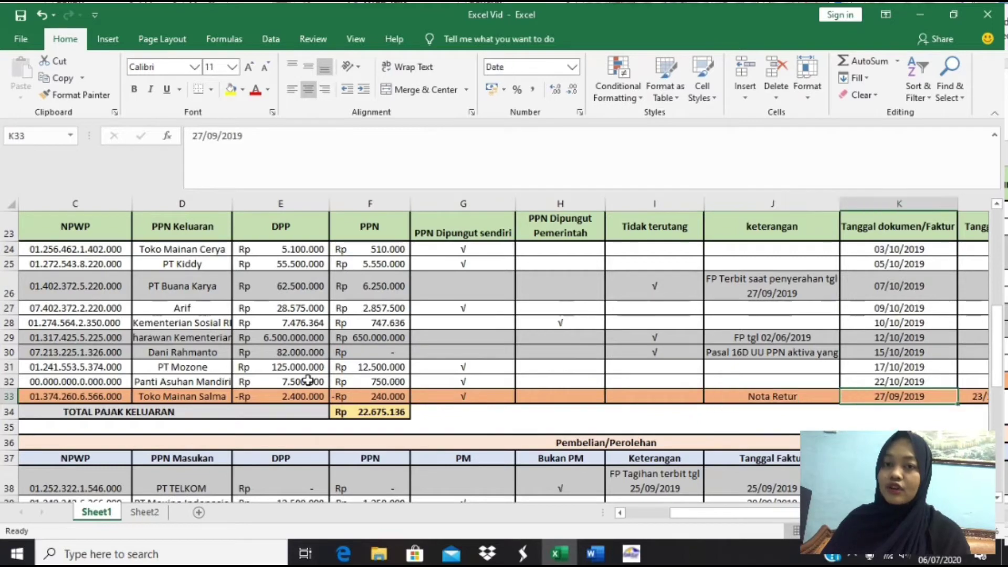
pyautogui.press('Right')
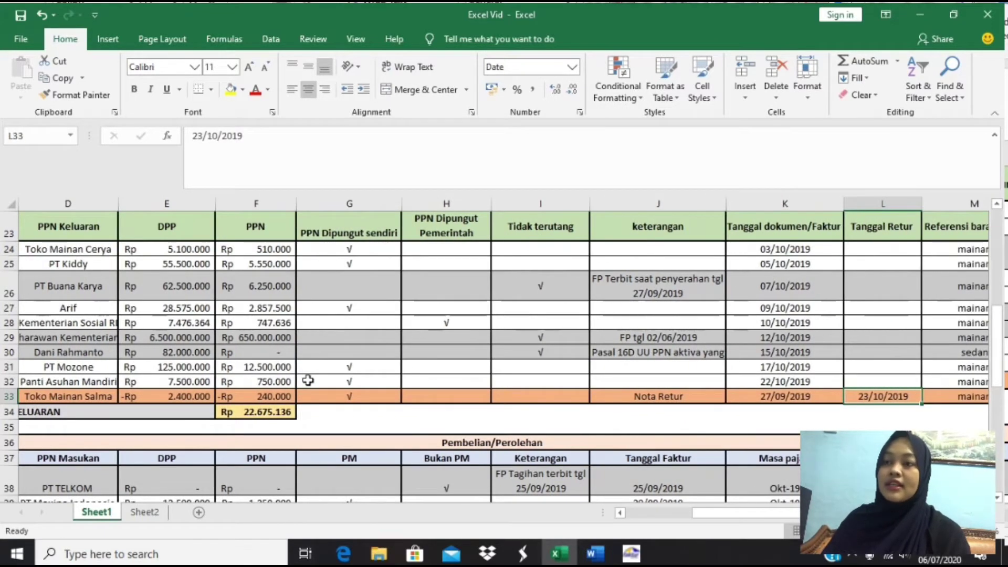
pyautogui.press('Right')
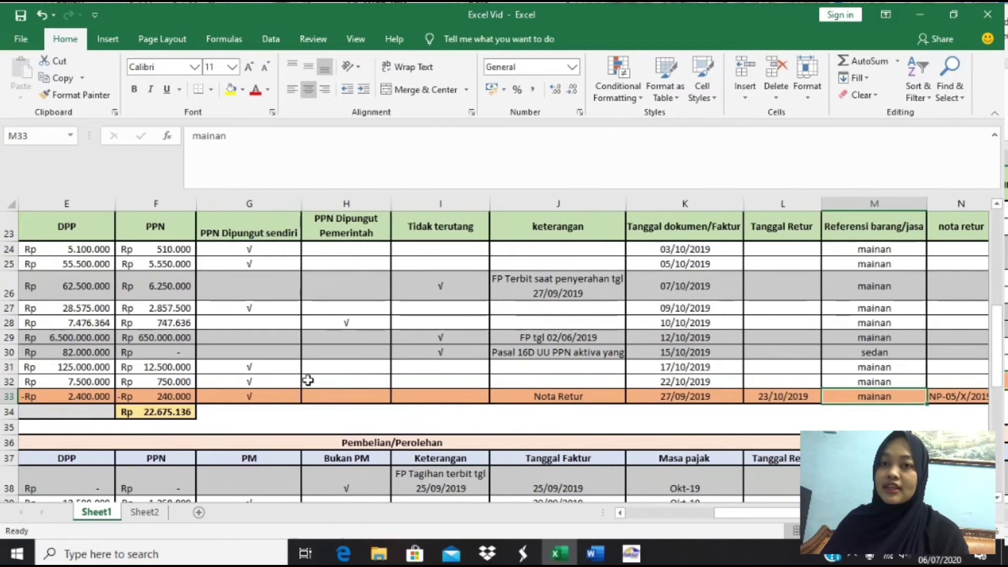
pyautogui.press('Left')
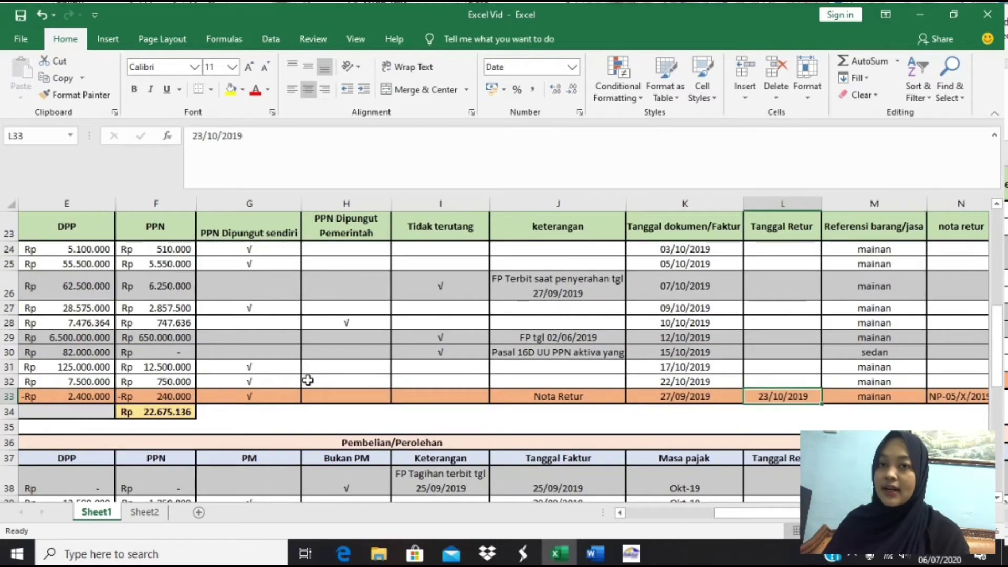
pyautogui.press('Right')
pyautogui.press('Right')
pyautogui.press('Right')
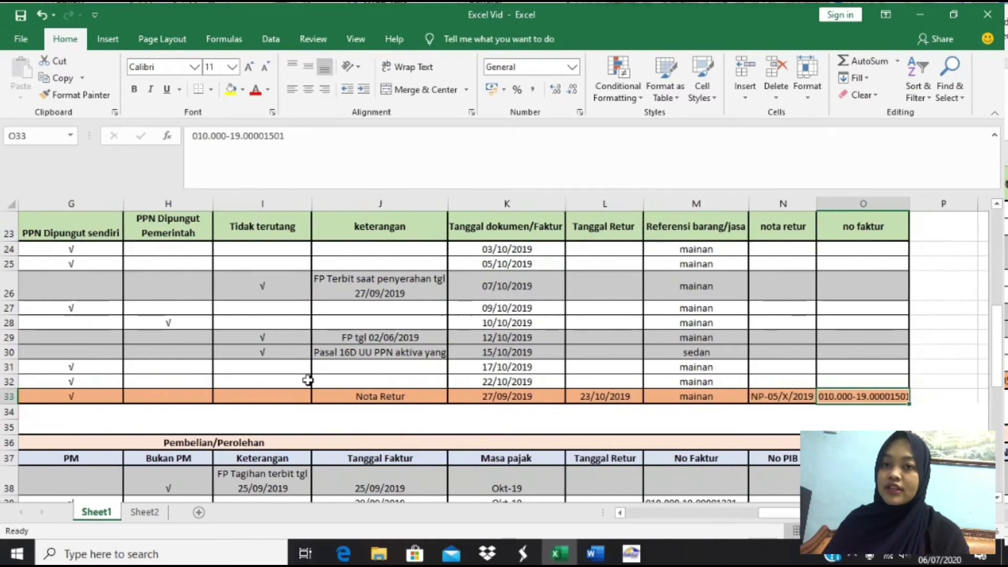
pyautogui.press('Left')
pyautogui.press('Left')
pyautogui.press('Left')
pyautogui.press('Left')
pyautogui.press('Left')
pyautogui.press('Left')
pyautogui.press('Left')
pyautogui.press('Left')
pyautogui.press('Left')
pyautogui.press('Left')
pyautogui.press('Left')
pyautogui.press('Left')
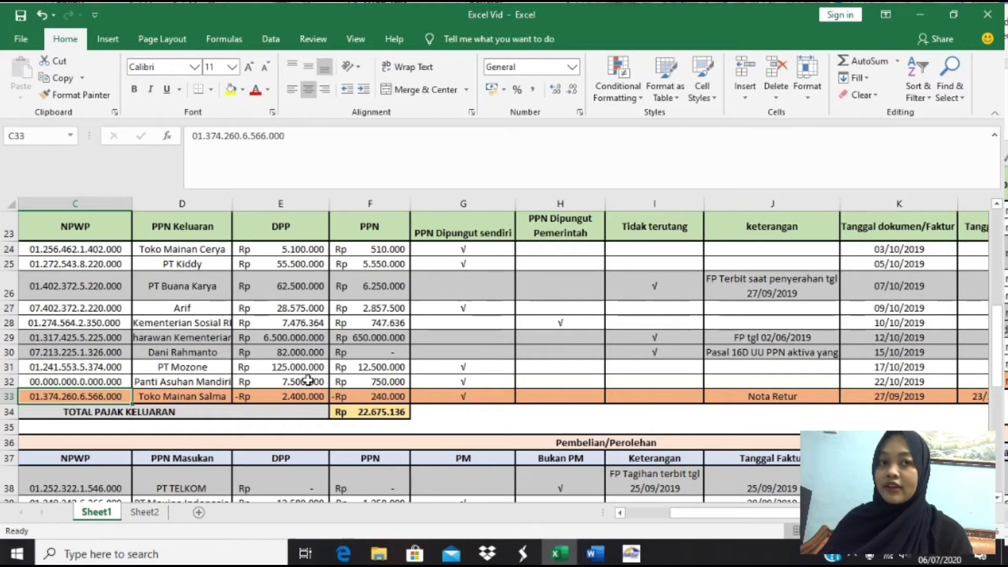
pyautogui.hotkey('alt', 'Tab')
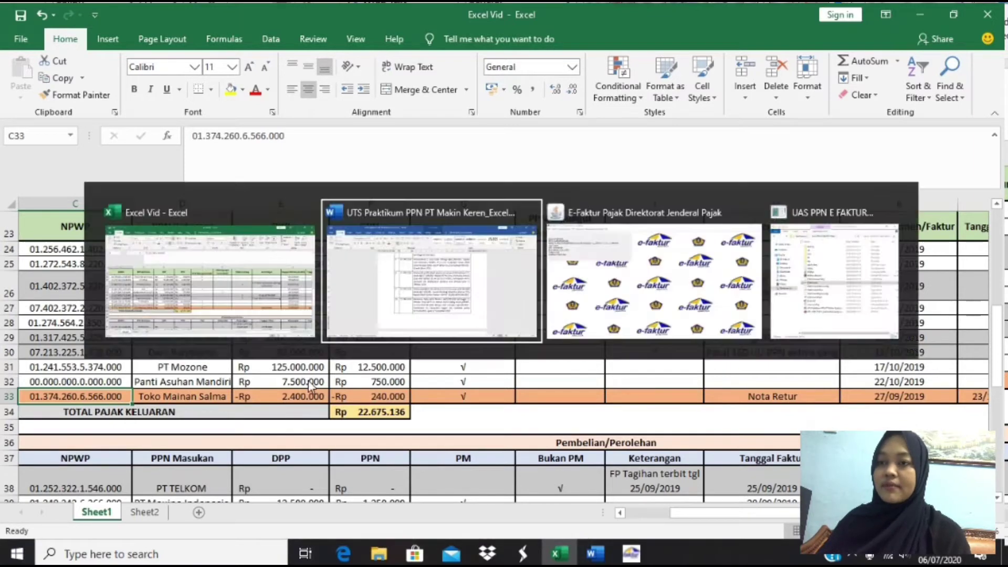
pyautogui.scroll(-8, 493, 427)
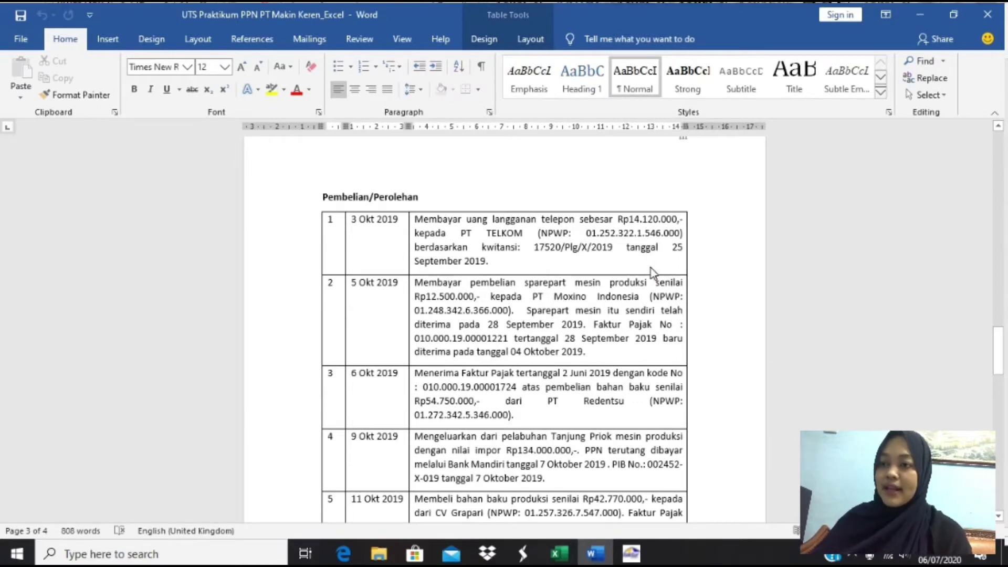
pyautogui.hotkey('alt', 'Tab')
pyautogui.click(174, 488)
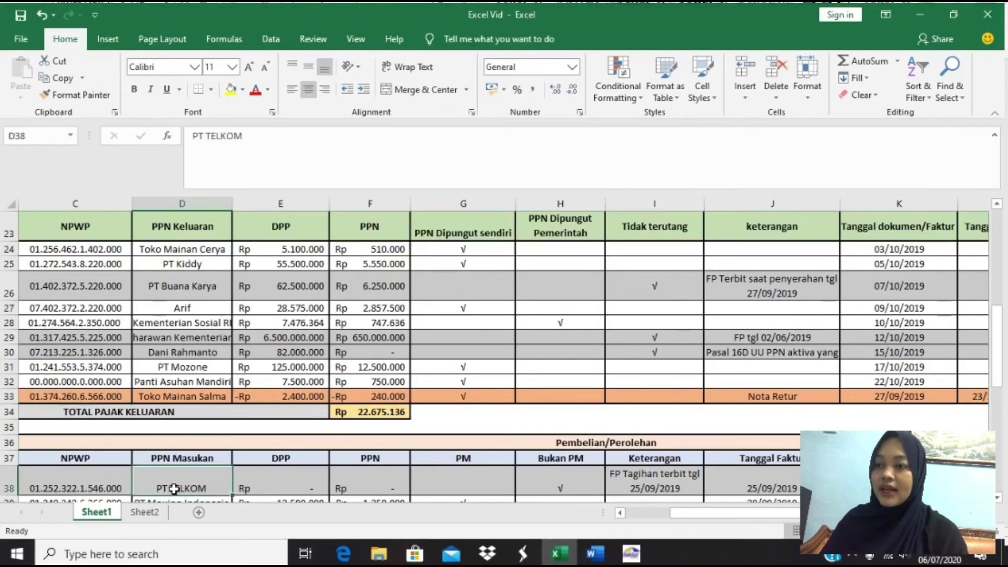
pyautogui.press('Down')
pyautogui.press('Down')
pyautogui.press('Up')
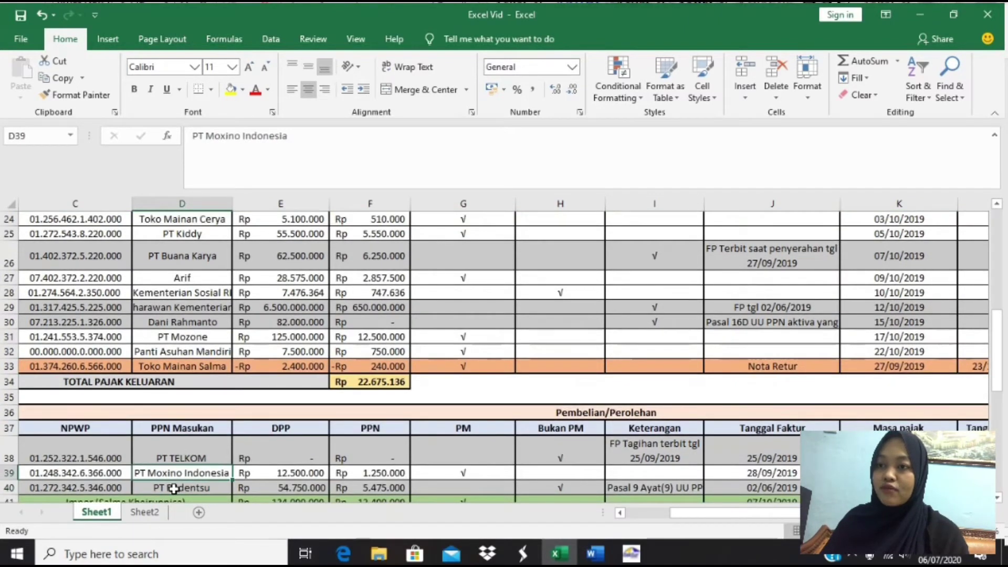
pyautogui.press('Up')
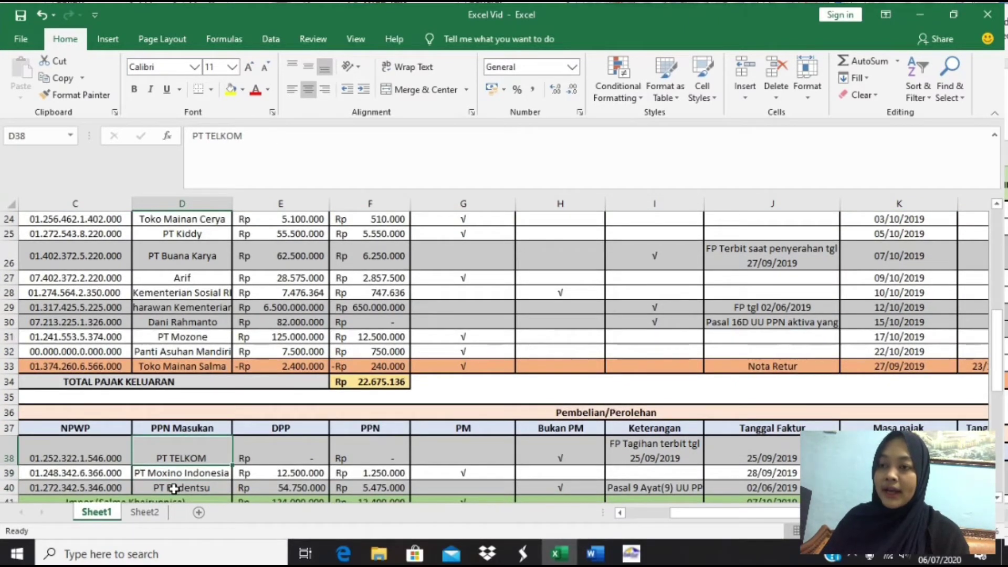
pyautogui.press('Right')
pyautogui.press('Right')
pyautogui.press('Right')
pyautogui.press('Right')
pyautogui.press('Right')
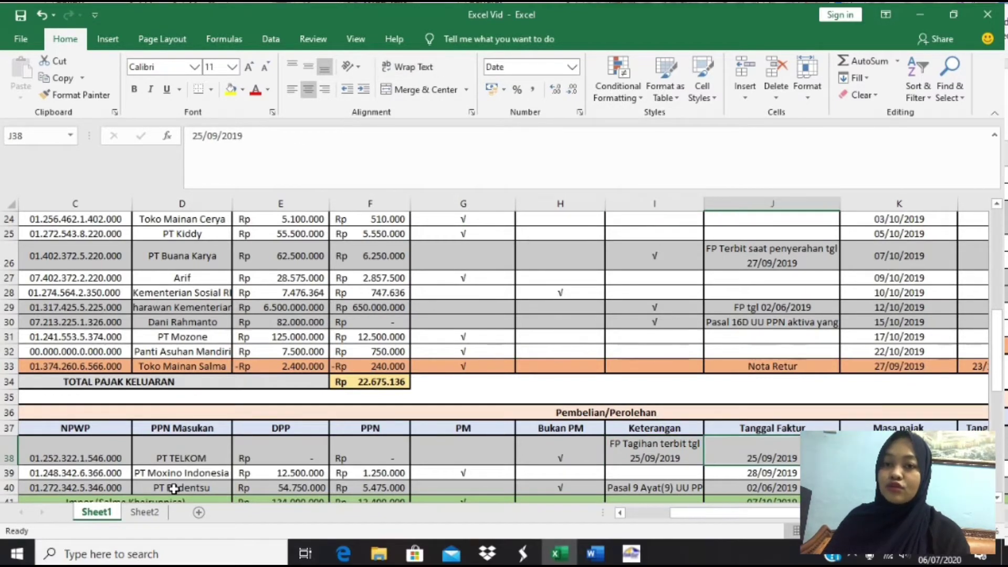
pyautogui.hotkey('alt', 'Tab')
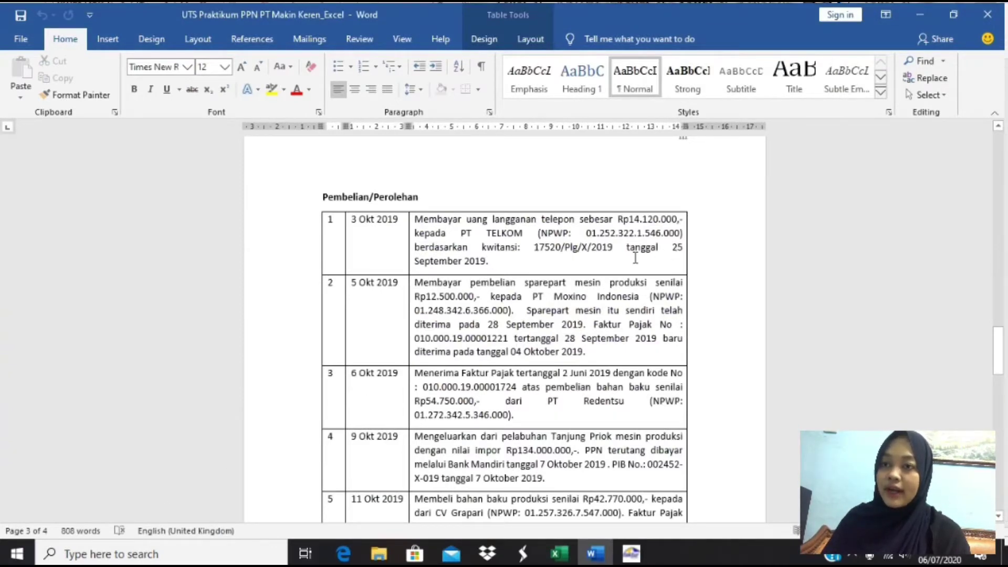
pyautogui.hotkey('alt', 'Tab')
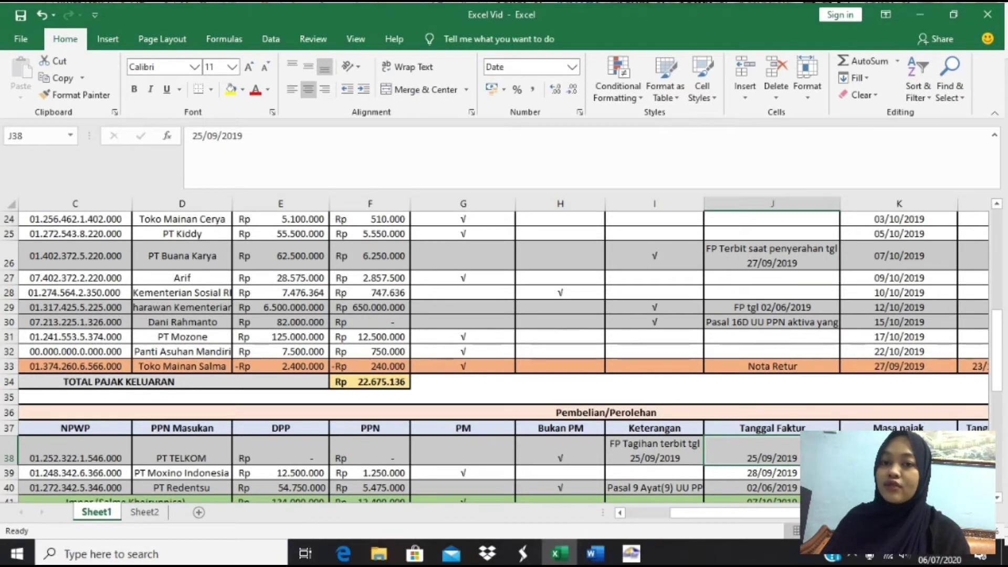
pyautogui.click(869, 451)
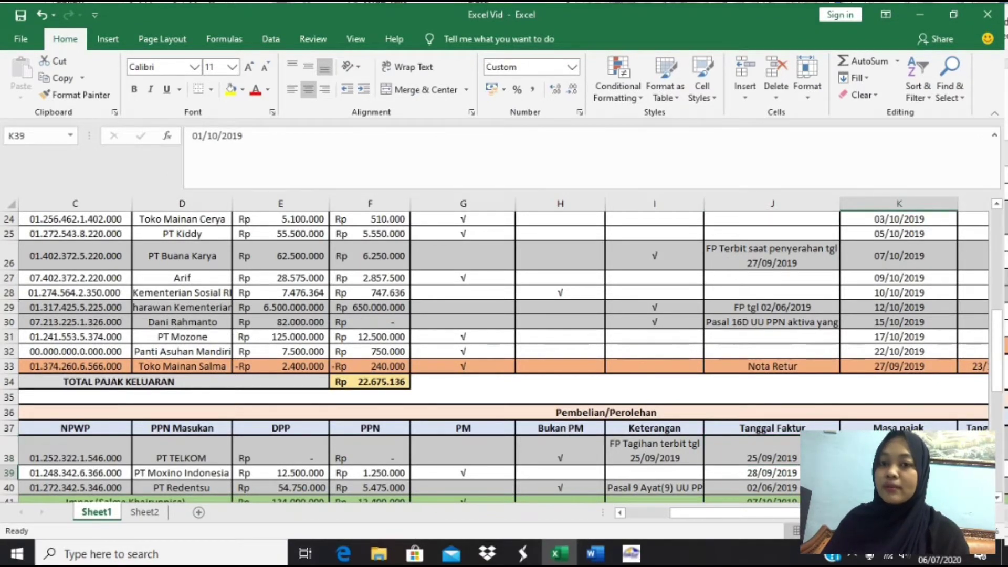
pyautogui.press('Left')
pyautogui.press('Left')
pyautogui.press('Left')
pyautogui.press('Left')
pyautogui.press('Left')
pyautogui.press('Left')
pyautogui.press('Left')
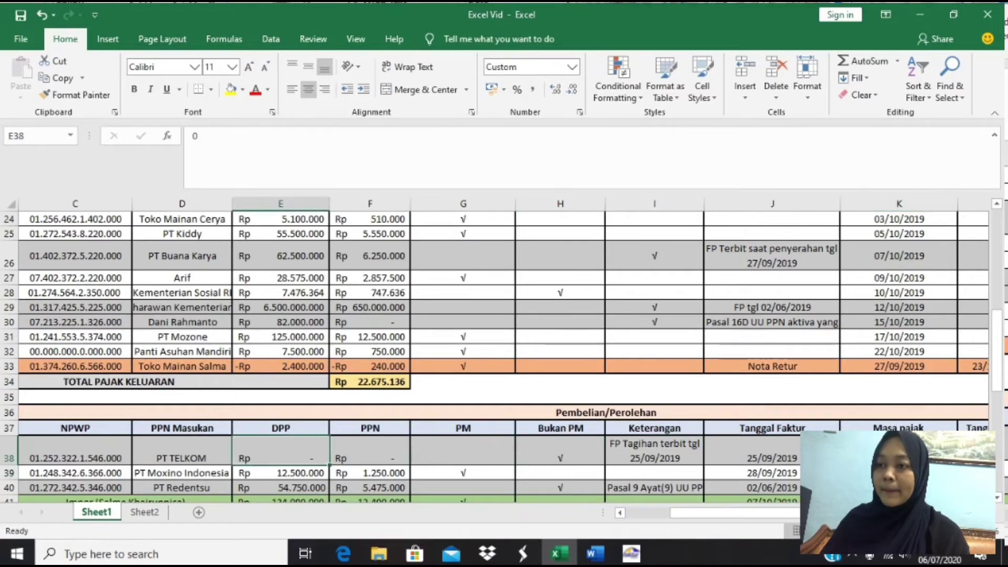
pyautogui.hotkey('alt', 'Tab')
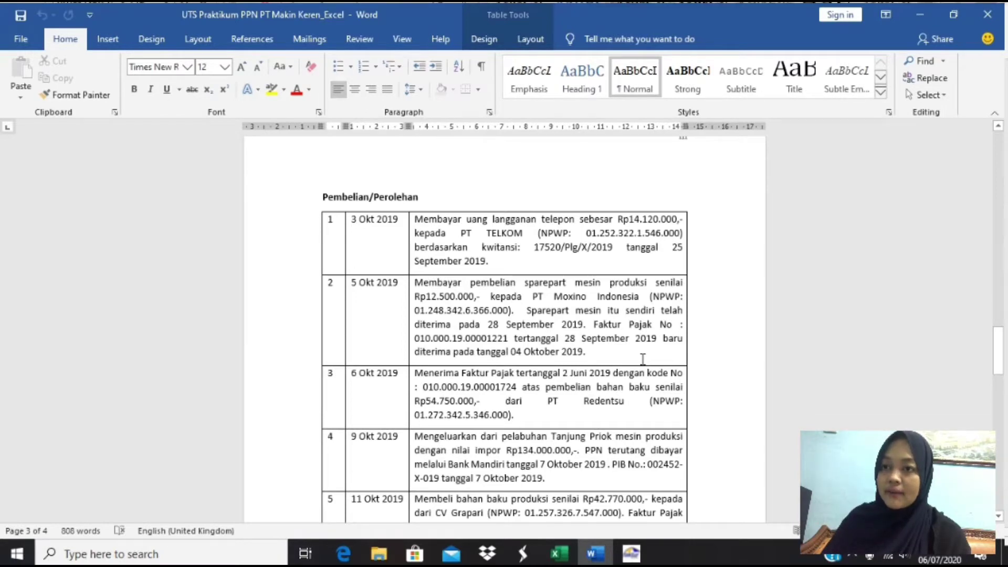
pyautogui.hotkey('alt', 'Tab')
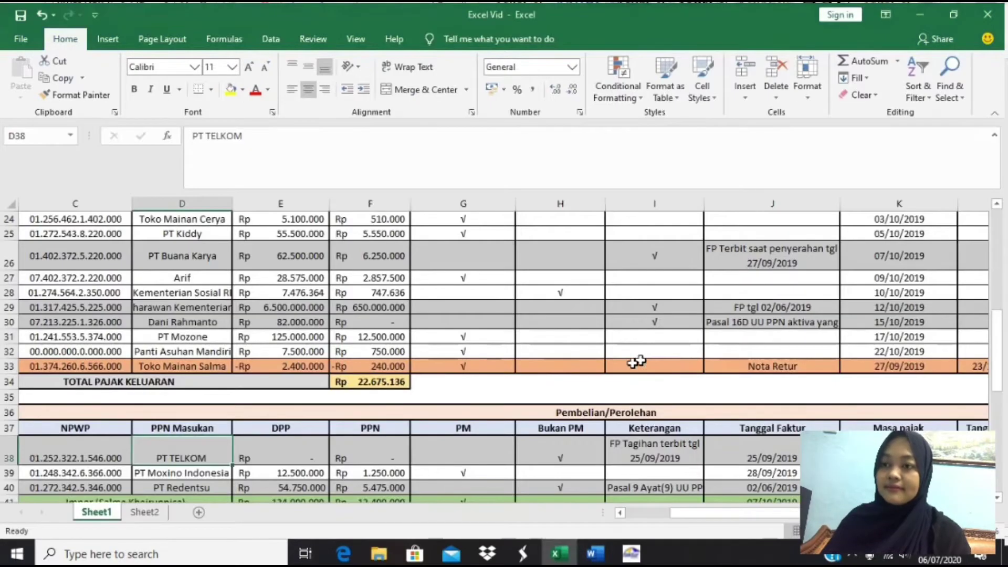
pyautogui.scroll(-2, 460, 365)
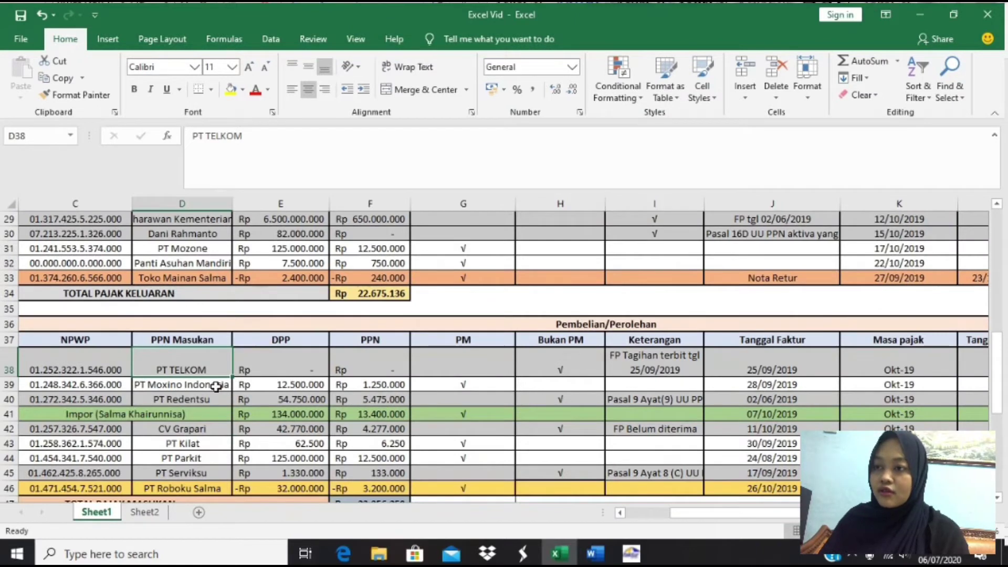
pyautogui.press('Right')
pyautogui.press('Down')
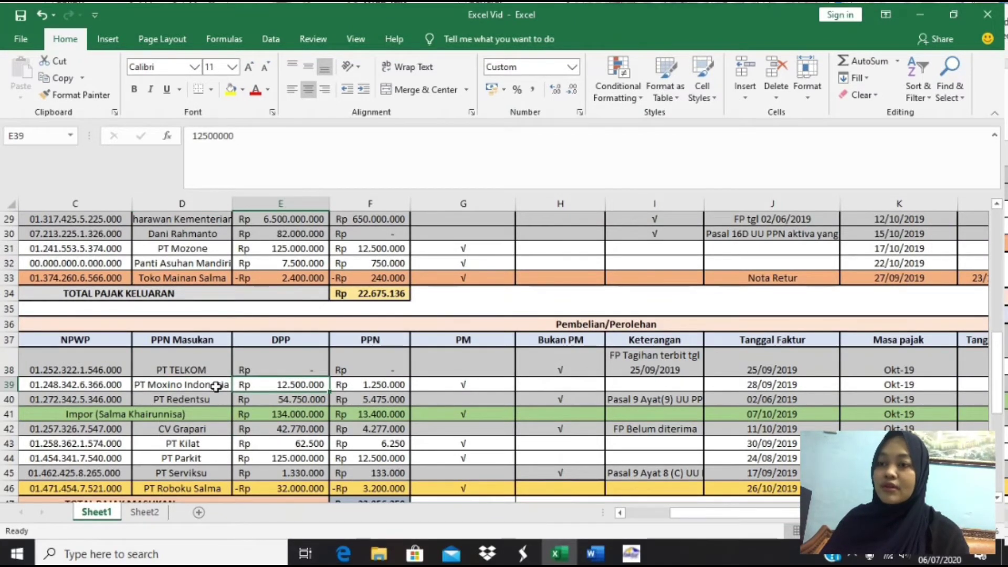
pyautogui.press('Right')
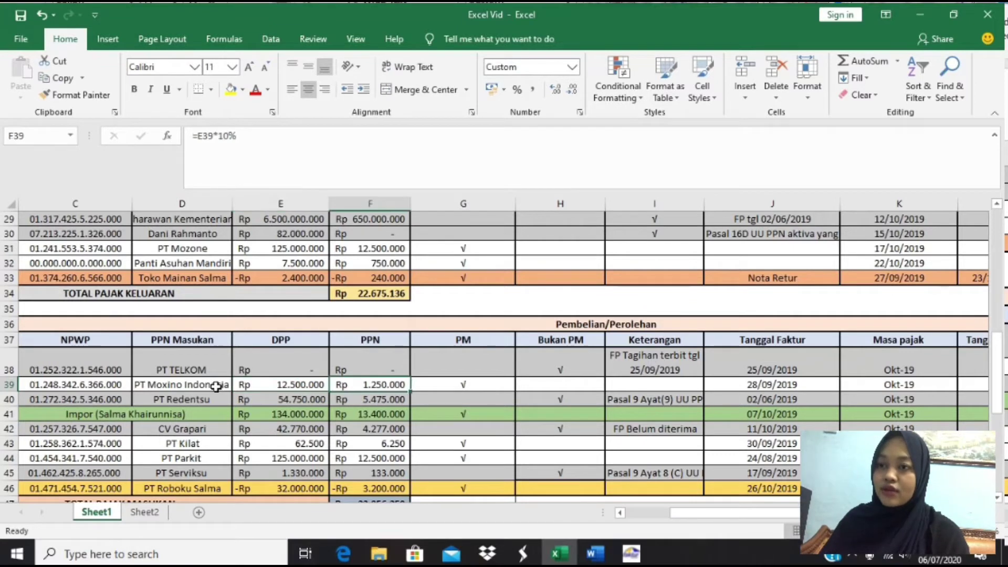
pyautogui.press('Right')
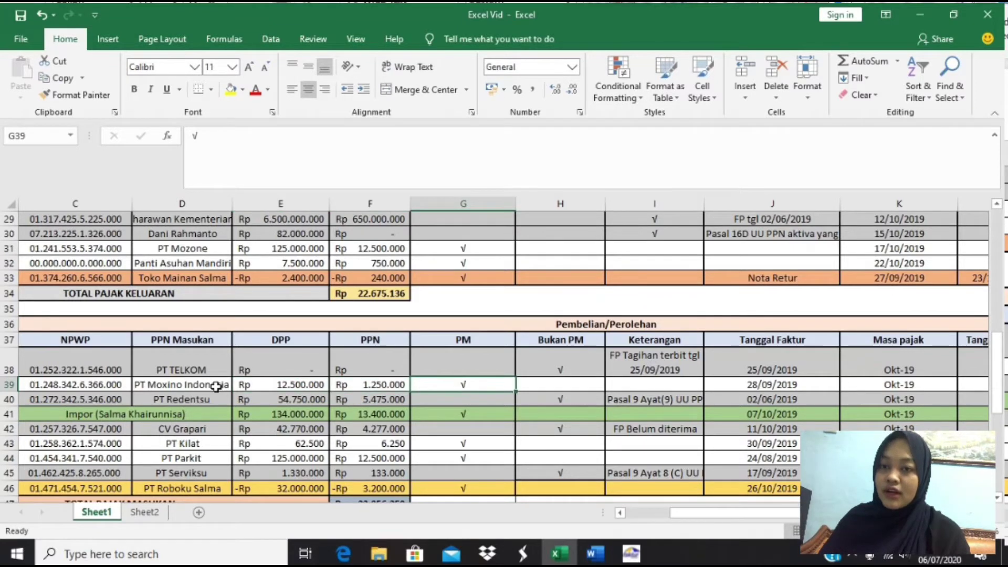
pyautogui.press('Right')
pyautogui.press('Right')
pyautogui.press('Right')
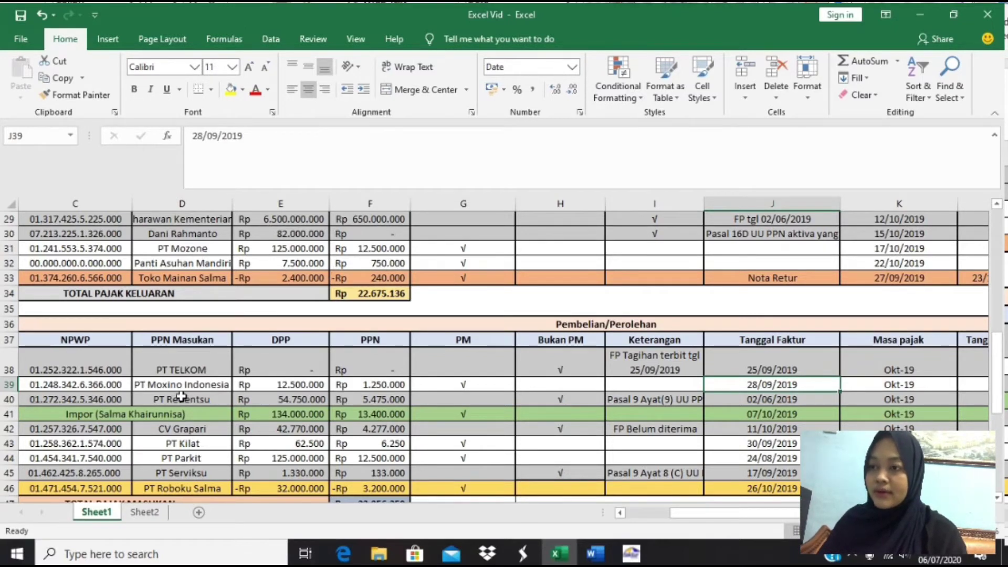
pyautogui.hotkey('alt', 'Tab')
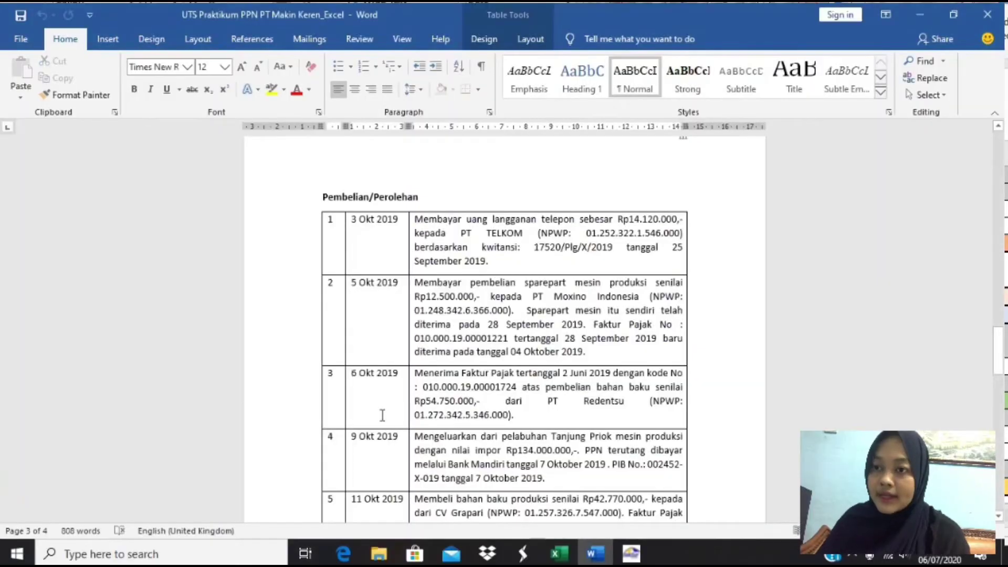
pyautogui.scroll(-1, 434, 381)
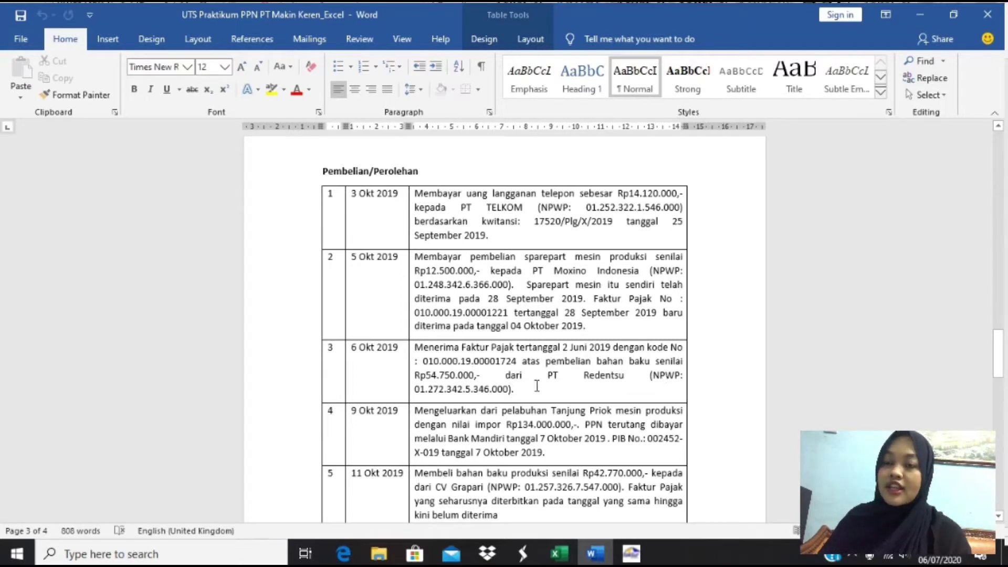
pyautogui.hotkey('alt', 'Tab')
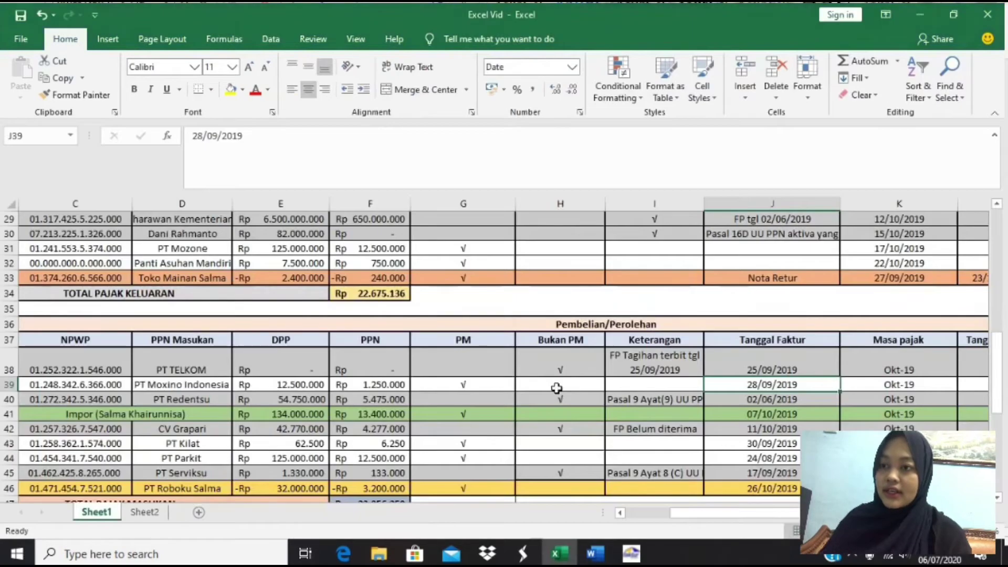
# - Read PT Redentsu's row 40: DPP Rp 54.750.000, PPN Rp 5.475.000, Bukan PM, Pasal 9 Ayat(9) note
pyautogui.click(212, 402)
pyautogui.press('Right')
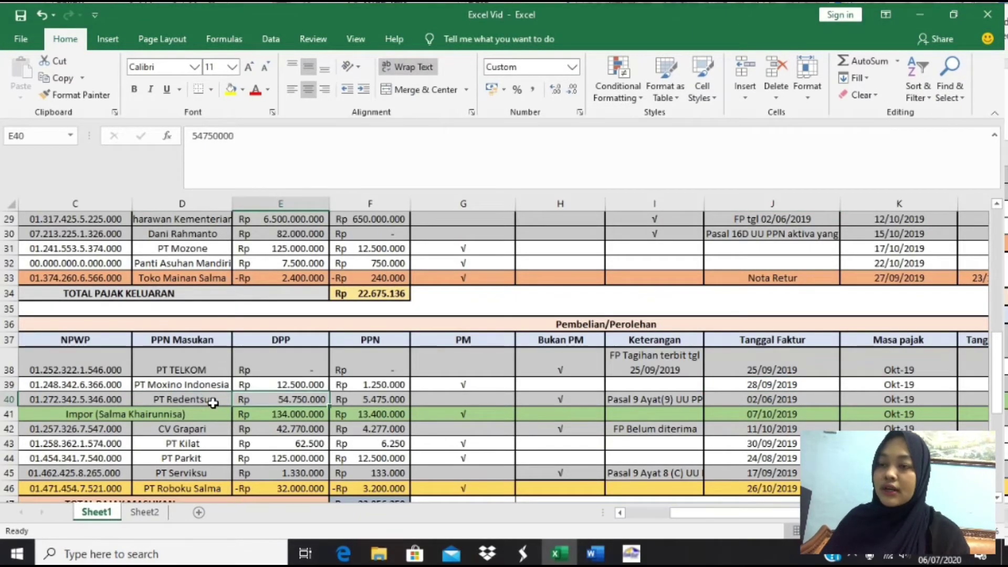
pyautogui.press('Right')
pyautogui.press('Right')
pyautogui.press('Right')
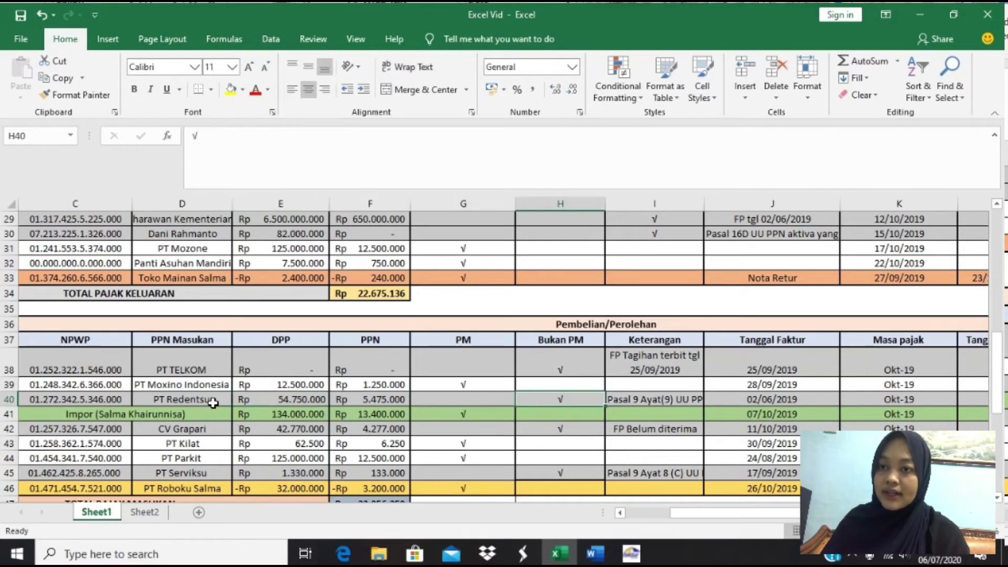
pyautogui.press('Right')
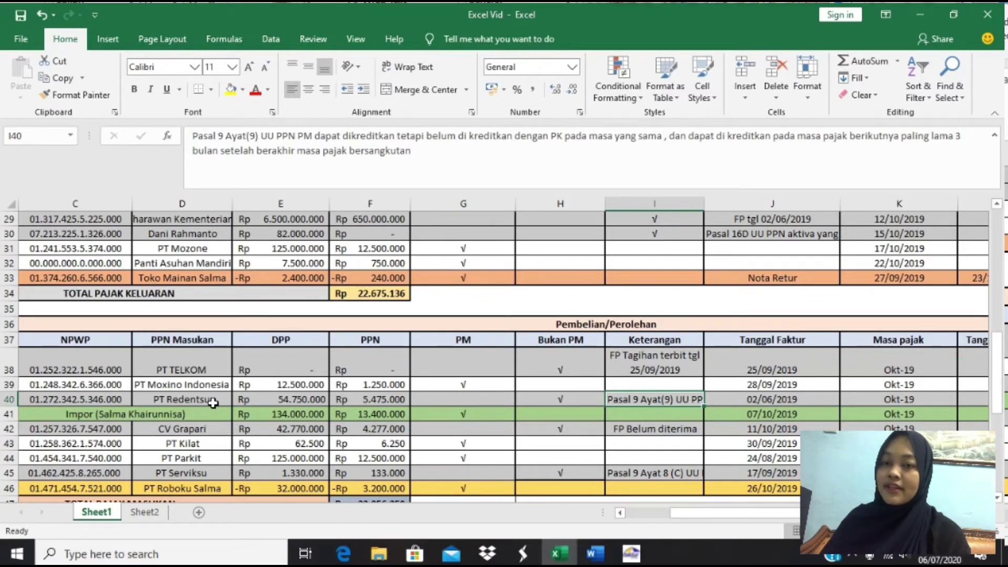
pyautogui.press('Left')
pyautogui.press('Left')
pyautogui.press('Left')
pyautogui.press('Left')
pyautogui.press('Left')
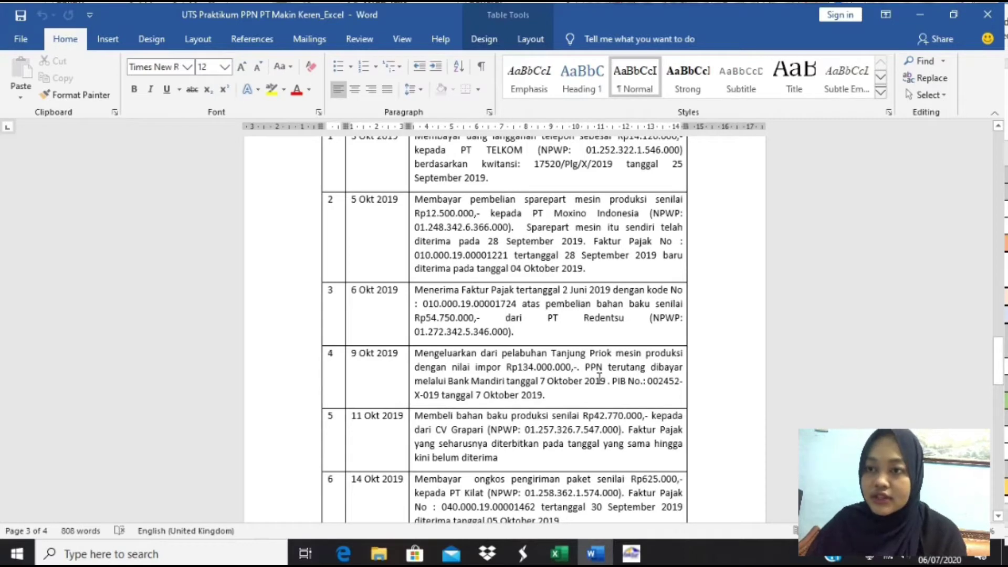
pyautogui.scroll(-1, 599, 378)
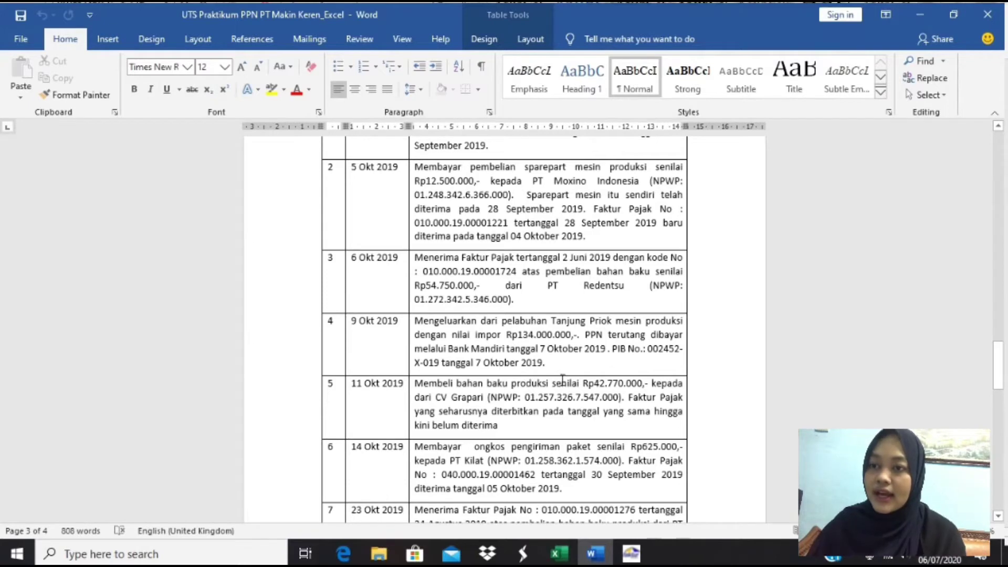
pyautogui.hotkey('alt', 'Tab')
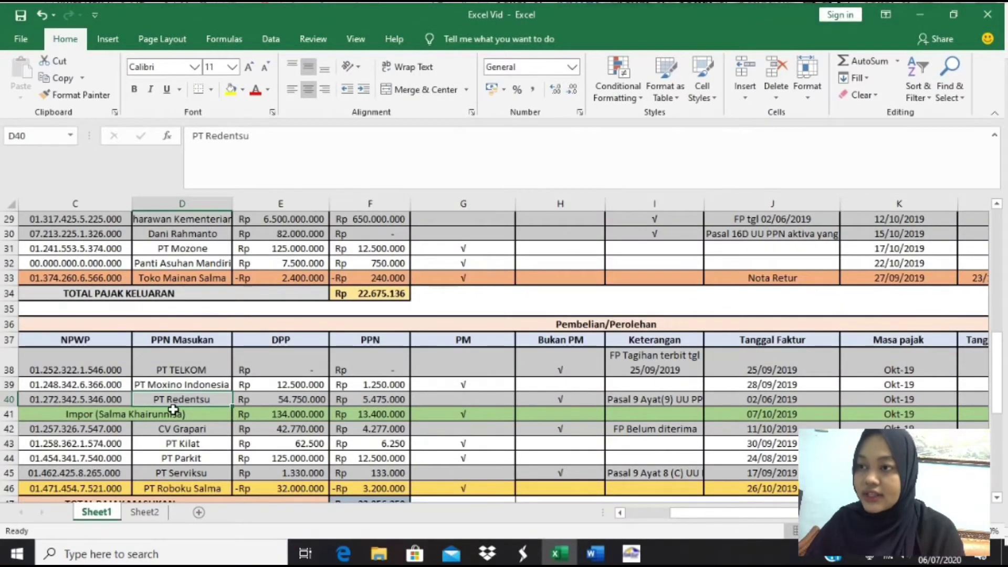
# - Check the import row 41 and CV Grapari's row 42 (DPP Rp 42.770.000, PPN Rp 4.277.000)
pyautogui.click(207, 416)
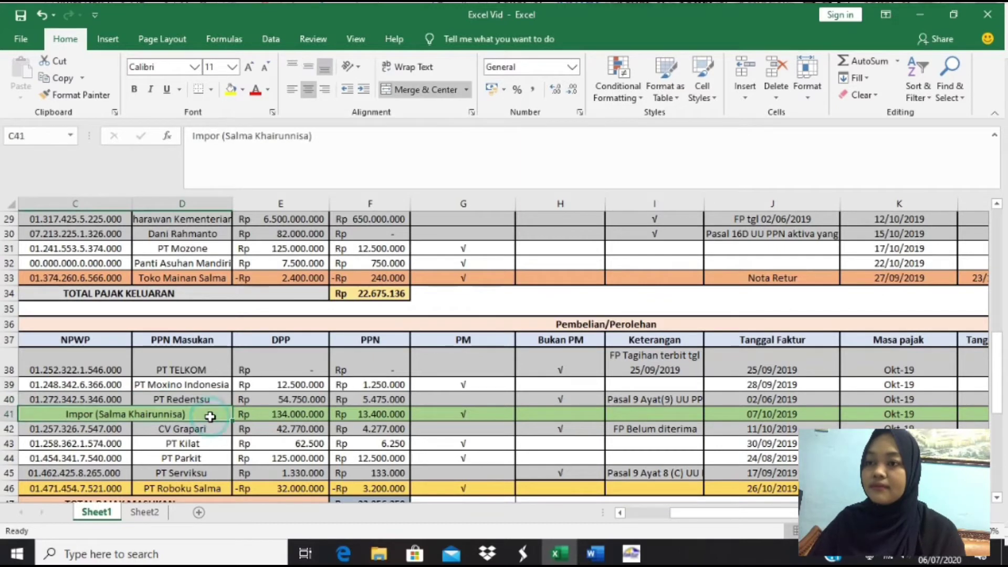
pyautogui.press('Right')
pyautogui.press('Right')
pyautogui.press('Right')
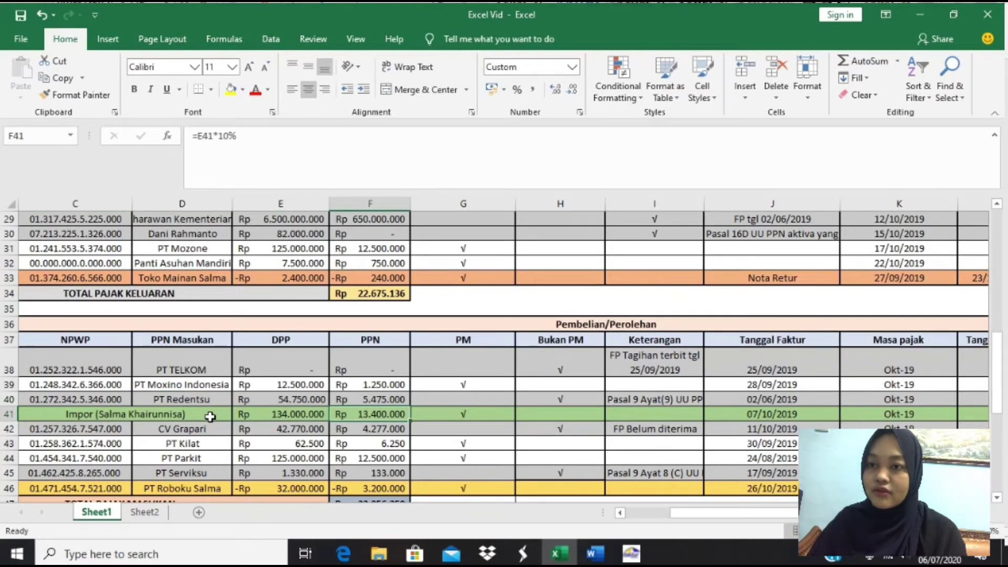
pyautogui.press('Right')
pyautogui.press('Right')
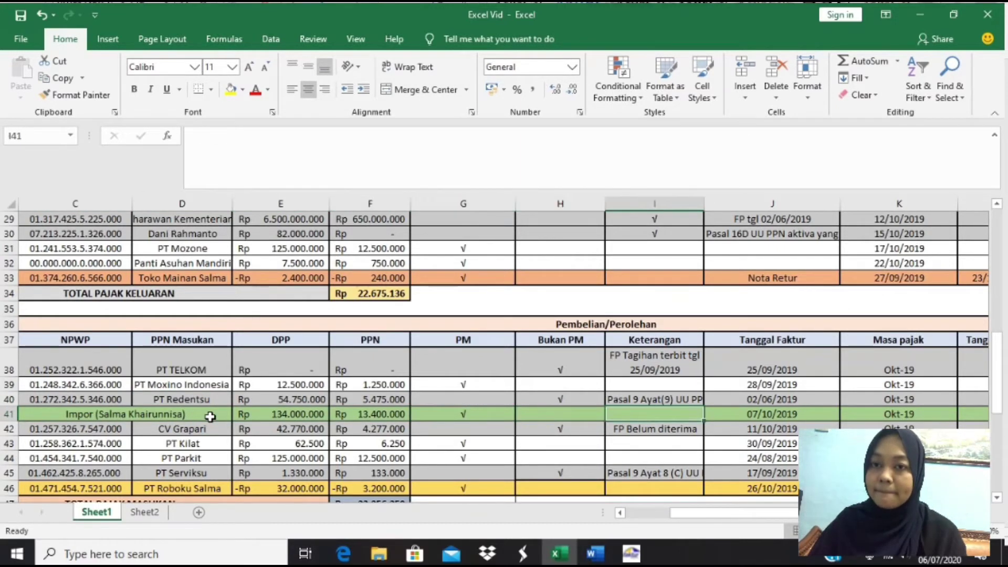
pyautogui.press('Left')
pyautogui.press('Left')
pyautogui.press('Left')
pyautogui.press('Left')
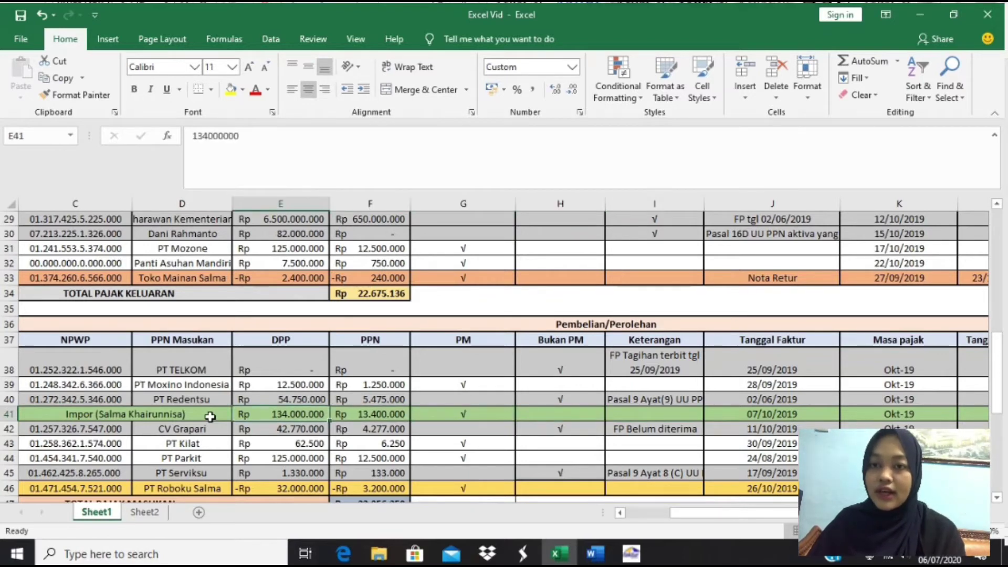
pyautogui.press('Down')
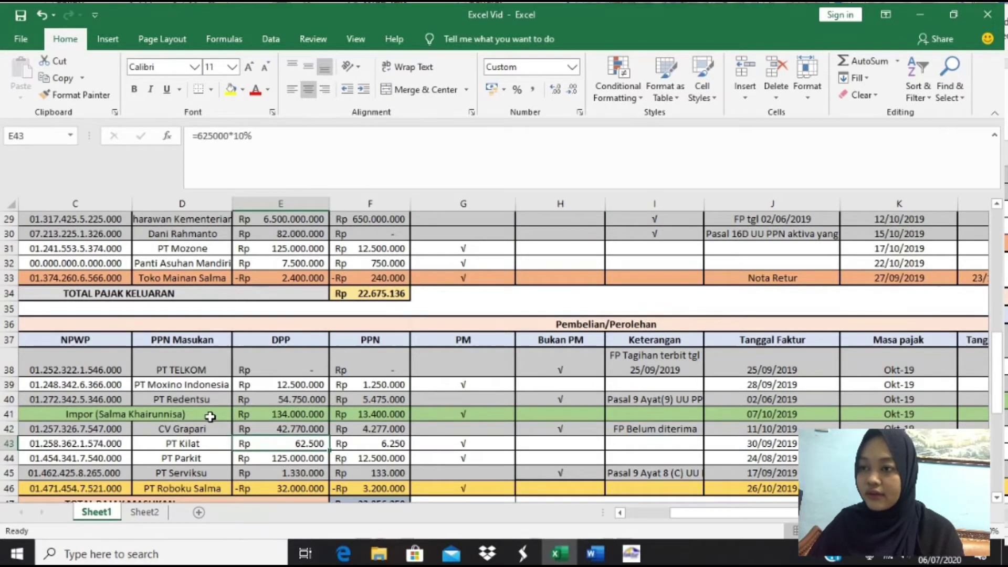
pyautogui.press('Left')
# - Compare these purchases with the Word transaction descriptions, then return to Excel
pyautogui.hotkey('alt', 'Tab')
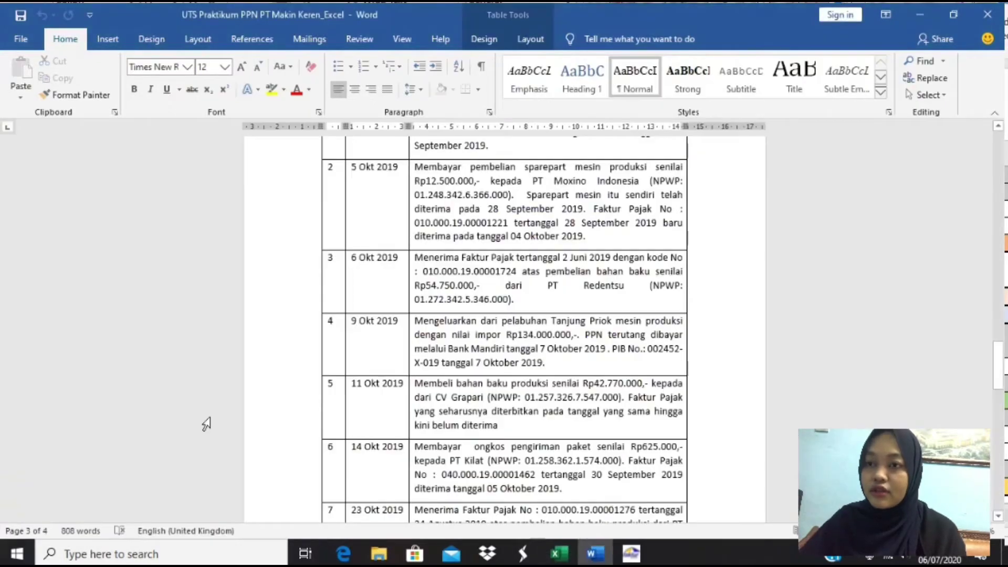
pyautogui.scroll(-1, 511, 424)
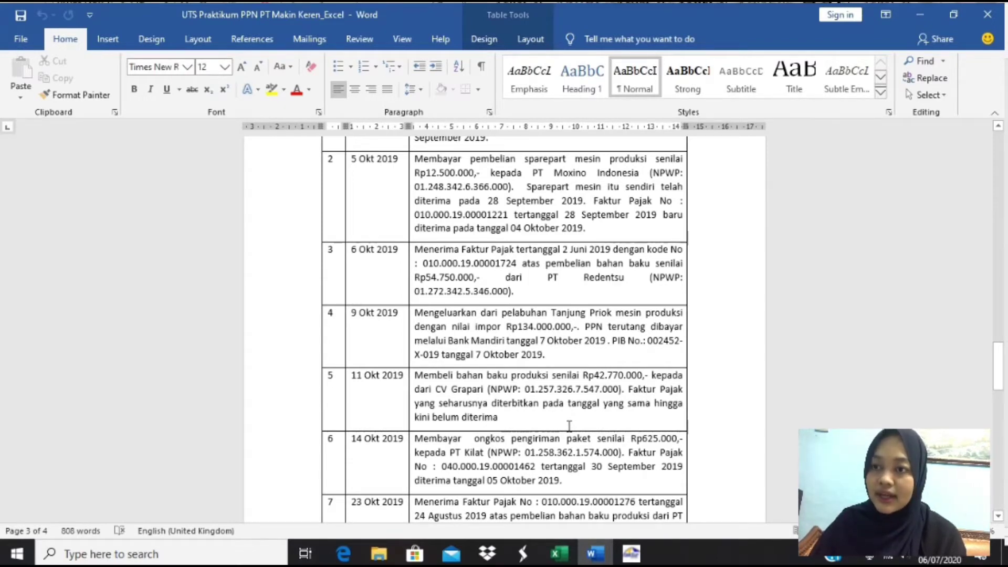
pyautogui.scroll(-3, 569, 425)
pyautogui.hotkey('alt', 'Tab')
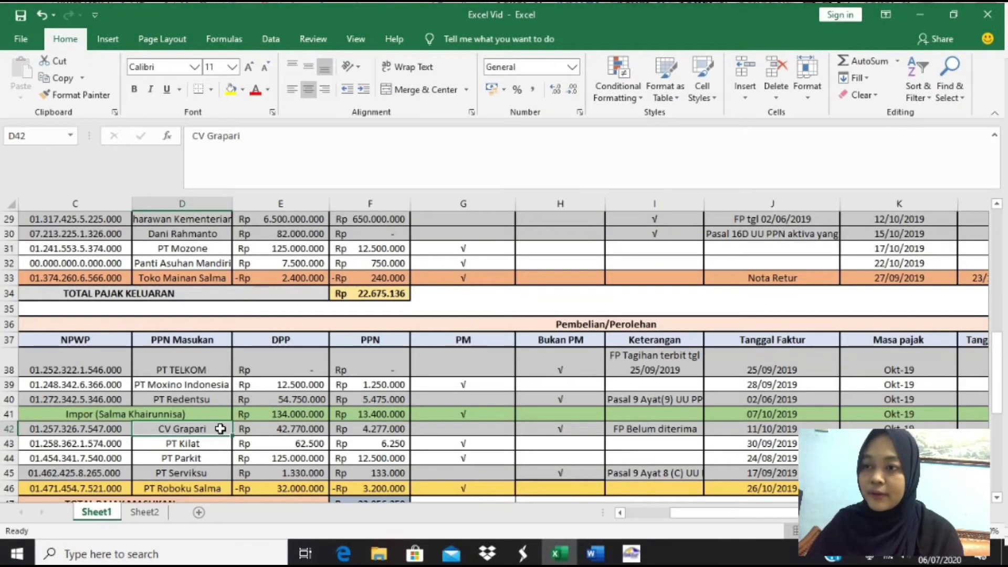
pyautogui.press('Right')
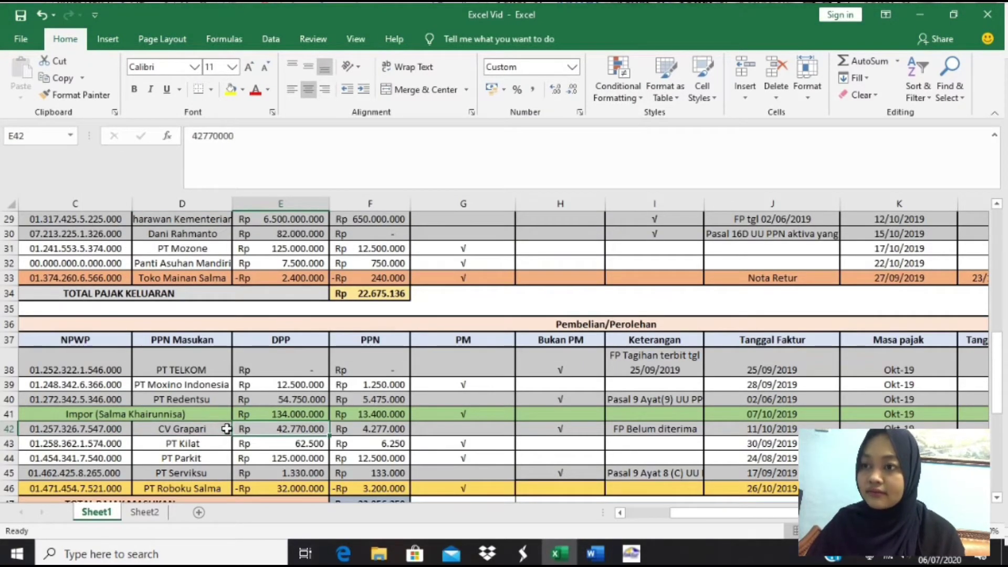
pyautogui.press('Right')
pyautogui.press('Right')
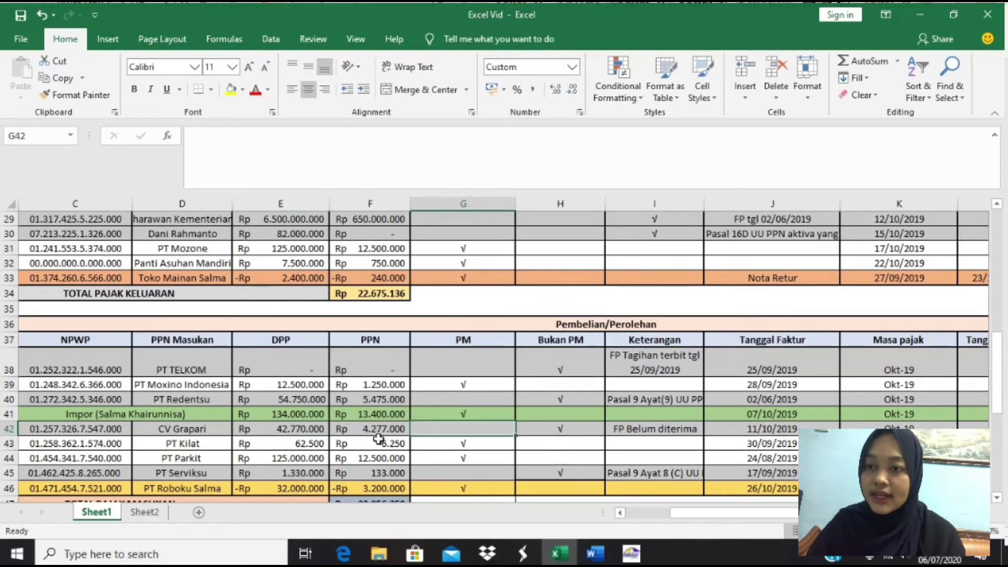
pyautogui.press('Right')
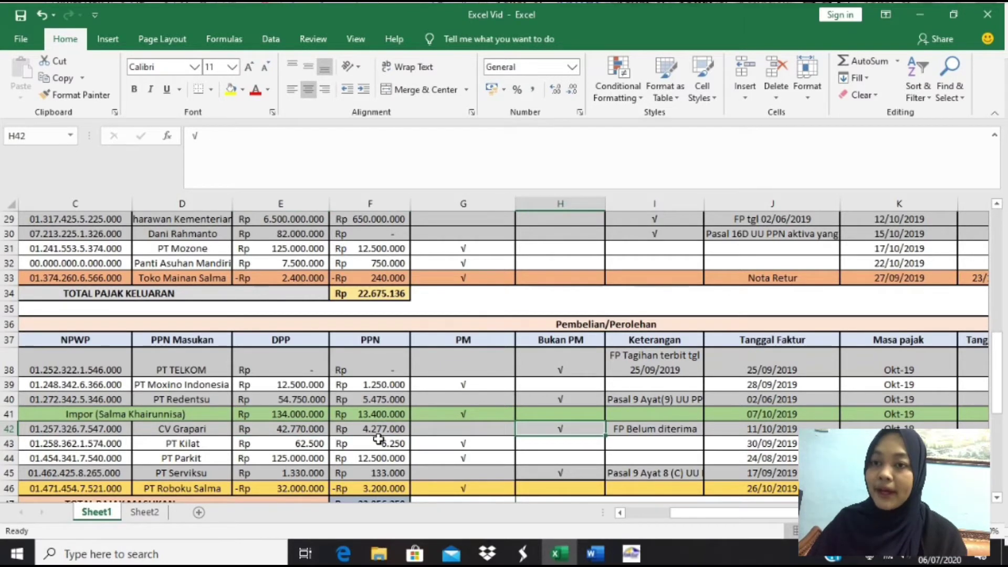
pyautogui.press('Right')
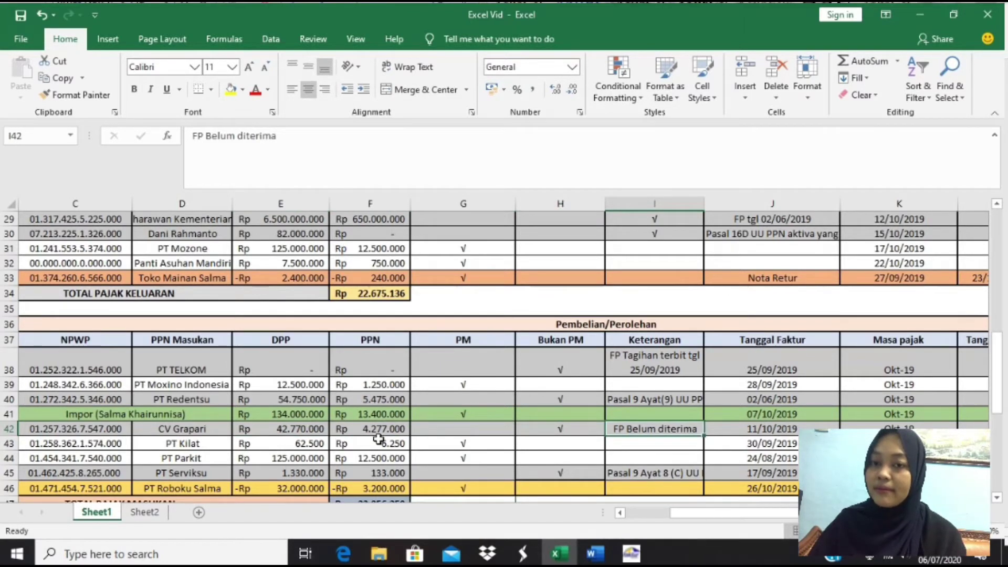
pyautogui.press('Left')
pyautogui.press('Left')
pyautogui.press('Left')
pyautogui.press('Left')
pyautogui.press('Left')
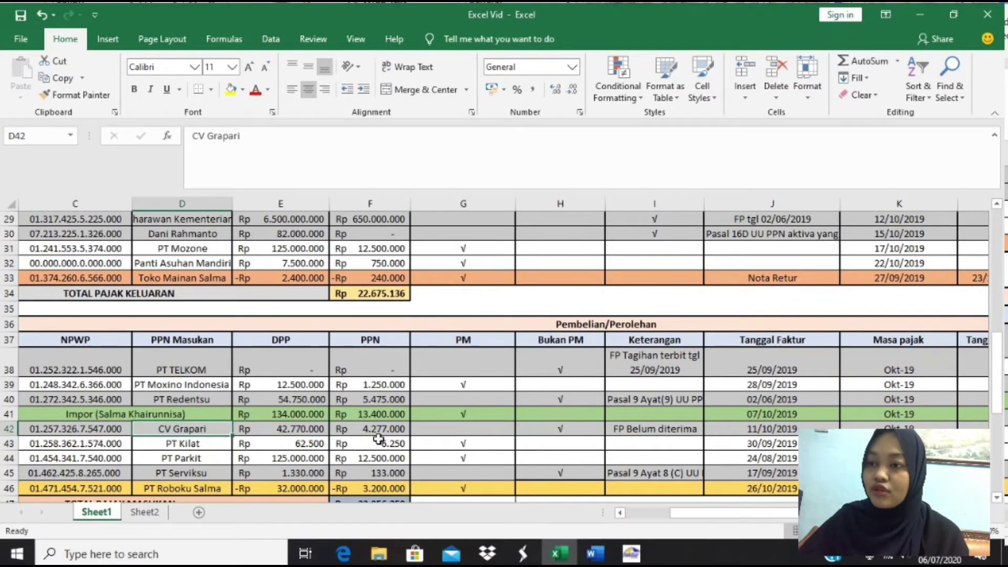
pyautogui.hotkey('alt', 'Tab')
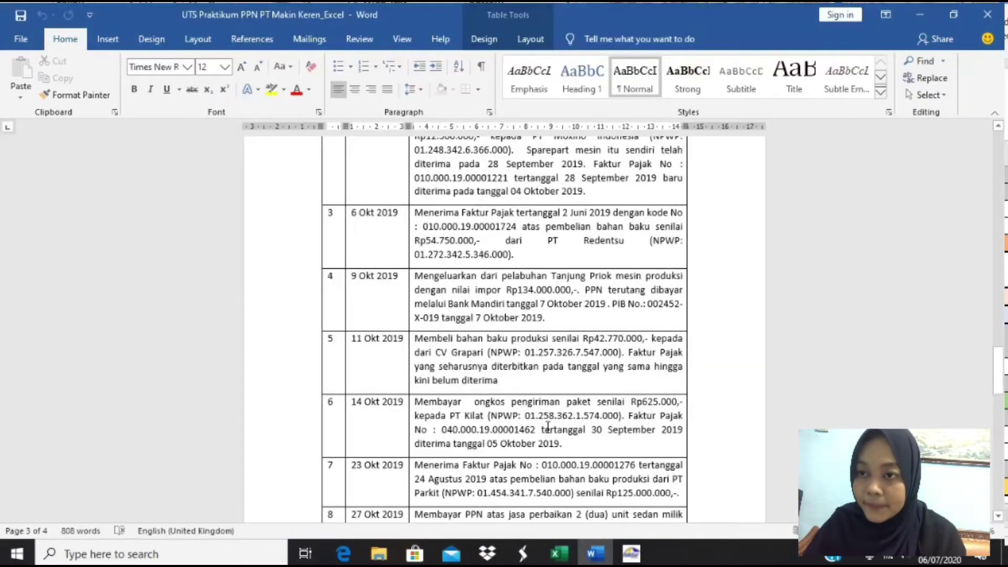
pyautogui.scroll(-3, 548, 426)
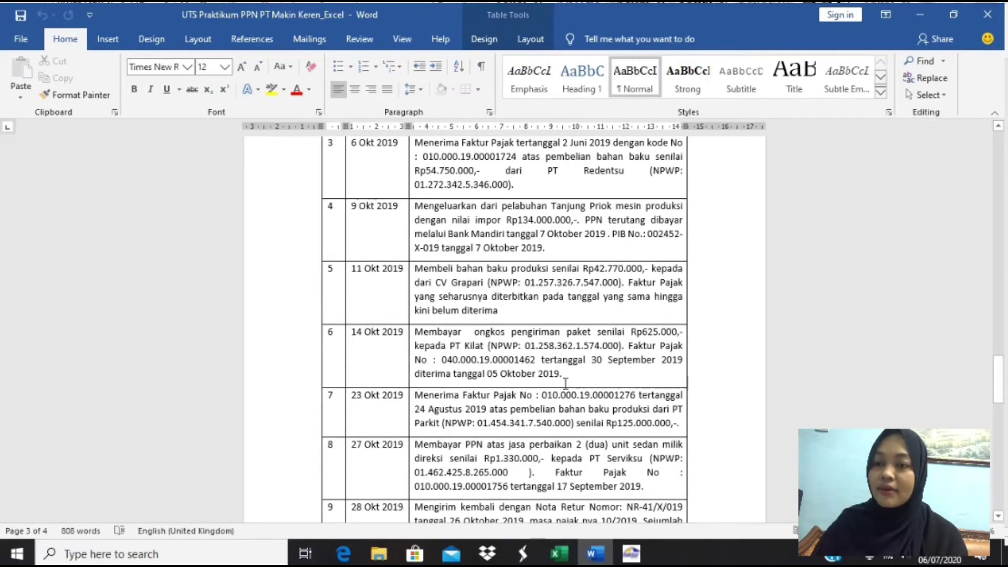
pyautogui.hotkey('alt', 'Tab')
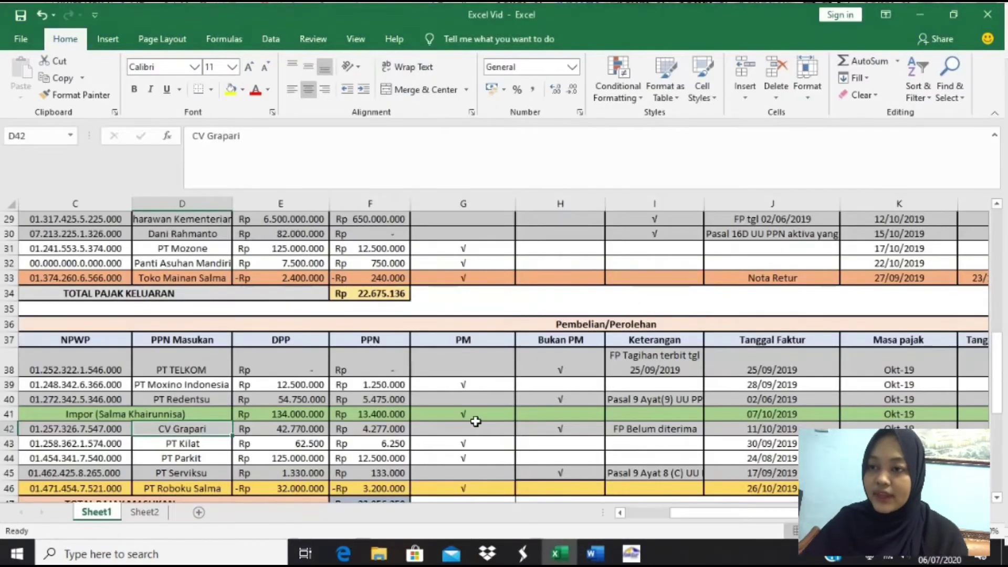
pyautogui.click(196, 443)
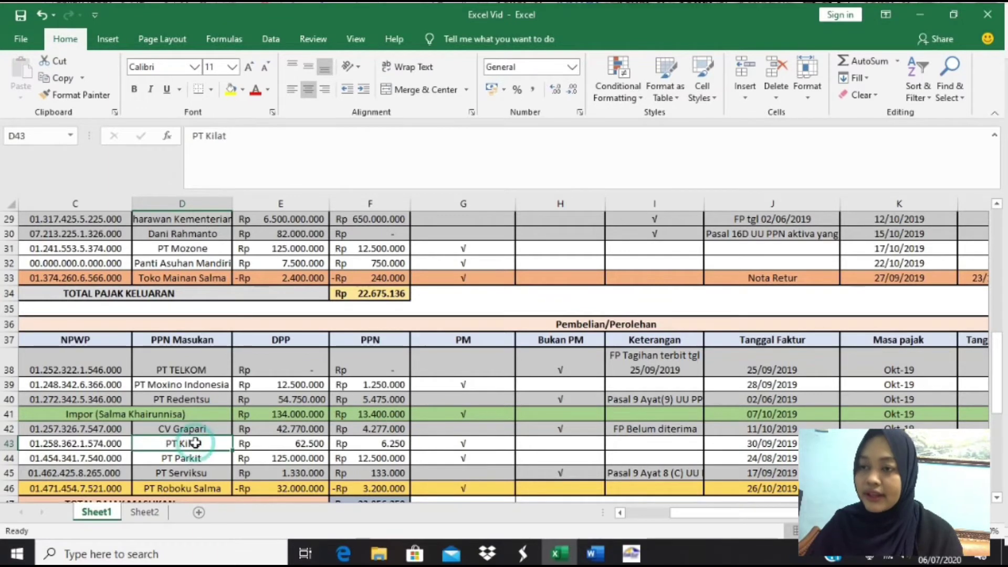
pyautogui.press('Right')
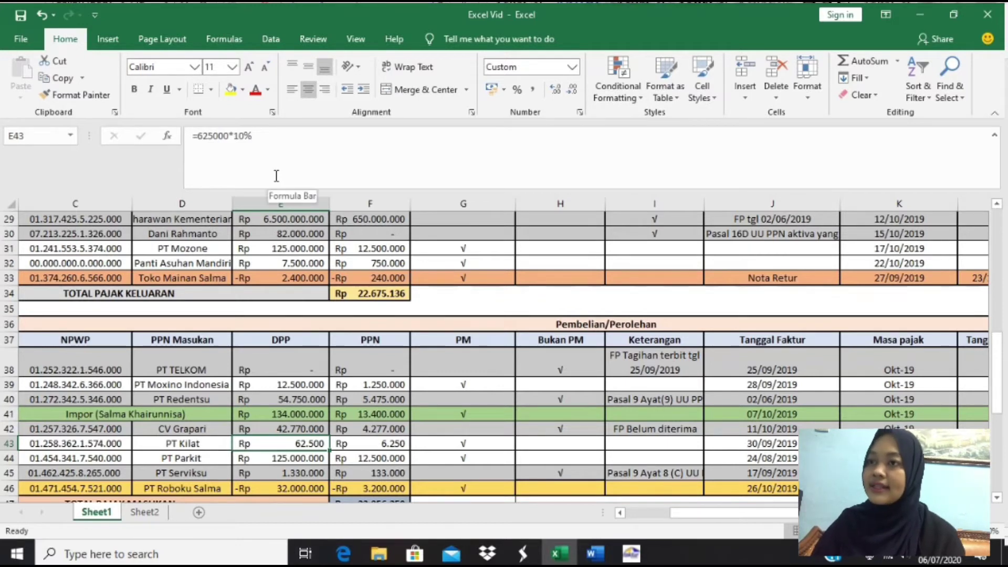
pyautogui.press('Down')
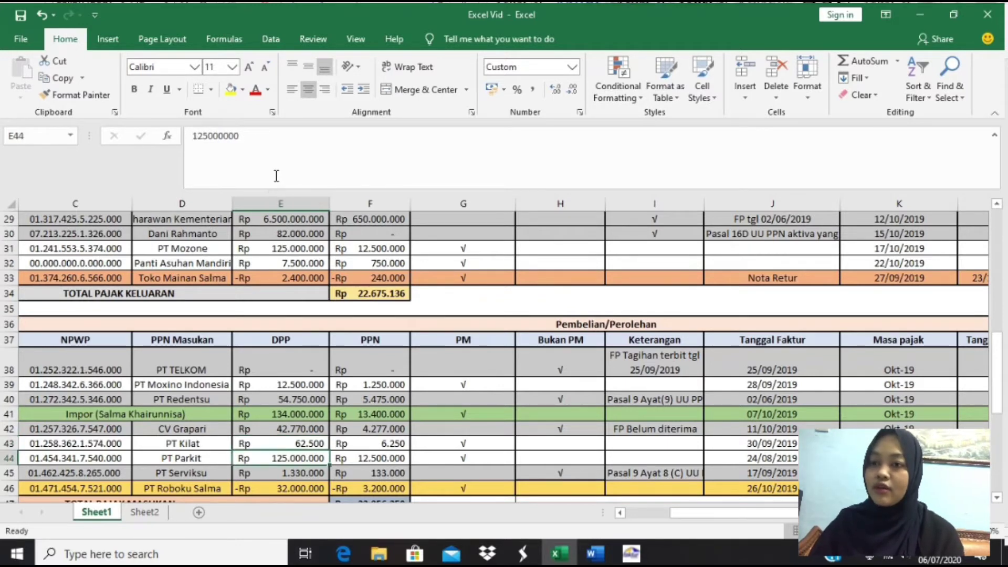
pyautogui.press('Right')
pyautogui.press('Right')
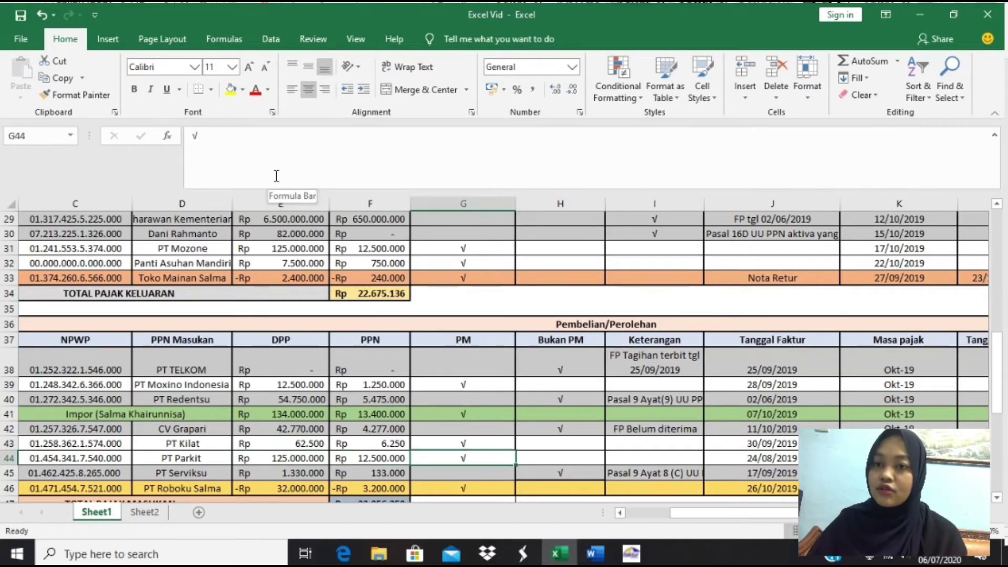
pyautogui.hotkey('alt', 'Tab')
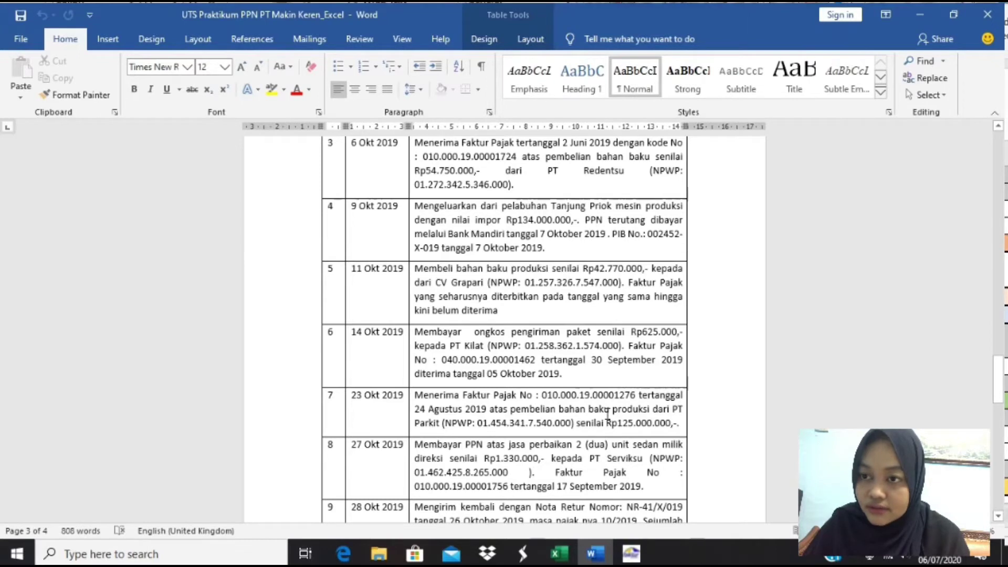
pyautogui.scroll(-1, 608, 410)
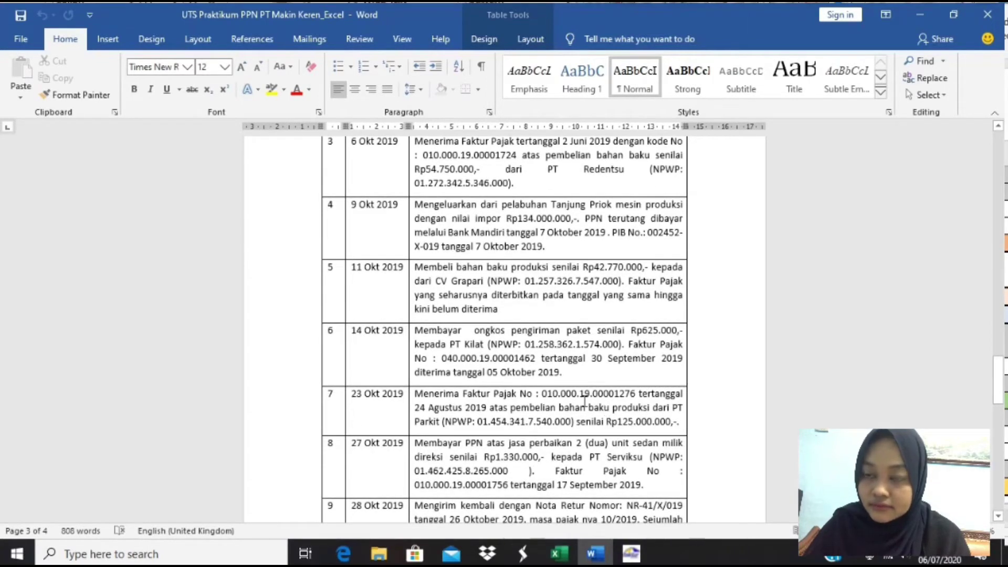
pyautogui.click(585, 401)
pyautogui.scroll(-1, 585, 401)
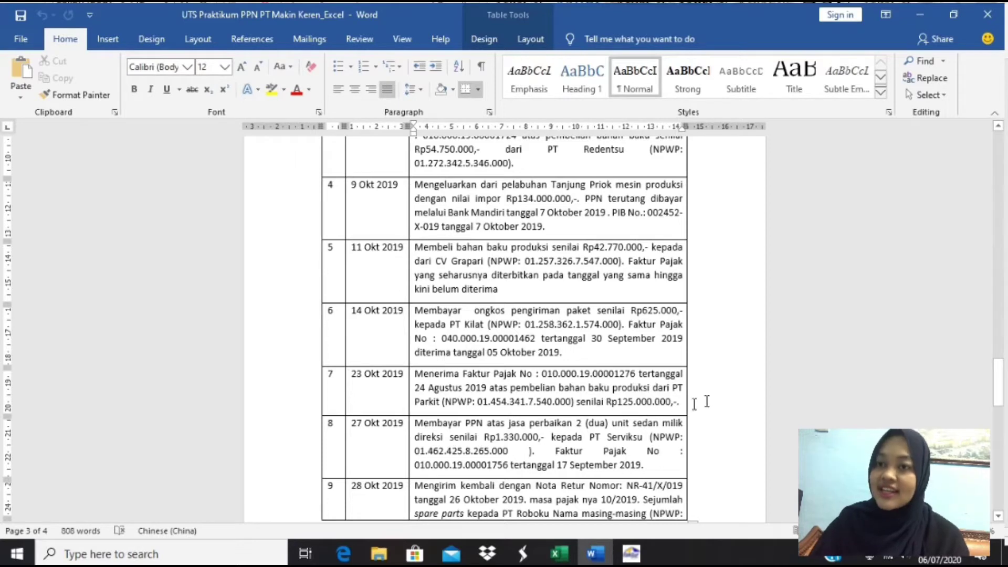
pyautogui.hotkey('alt', 'Tab')
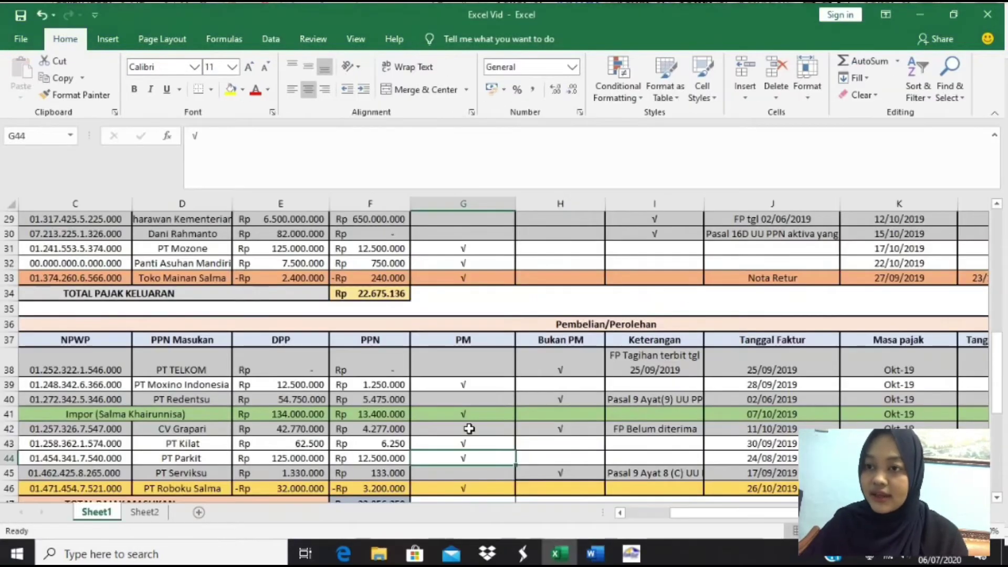
pyautogui.click(210, 460)
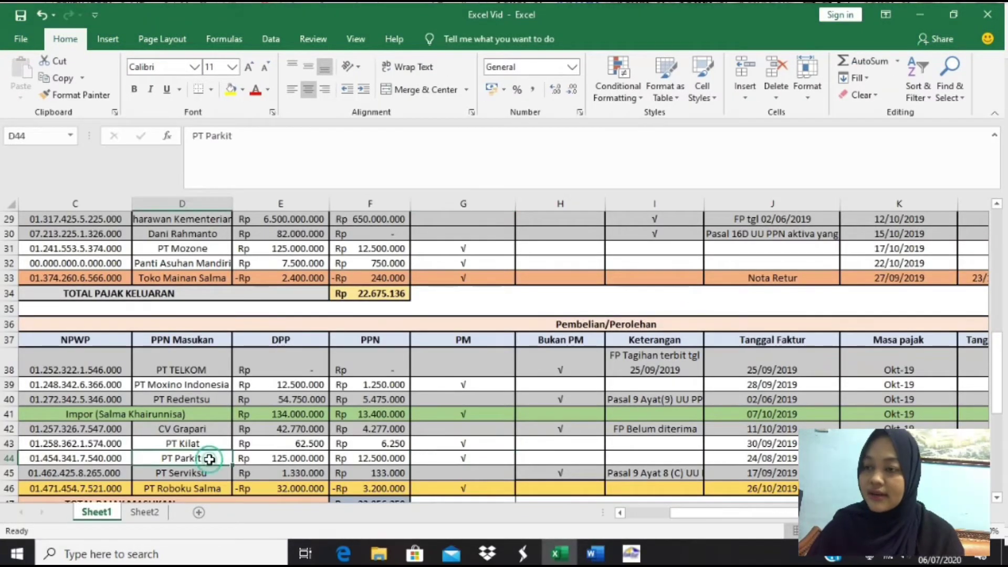
pyautogui.press('Right')
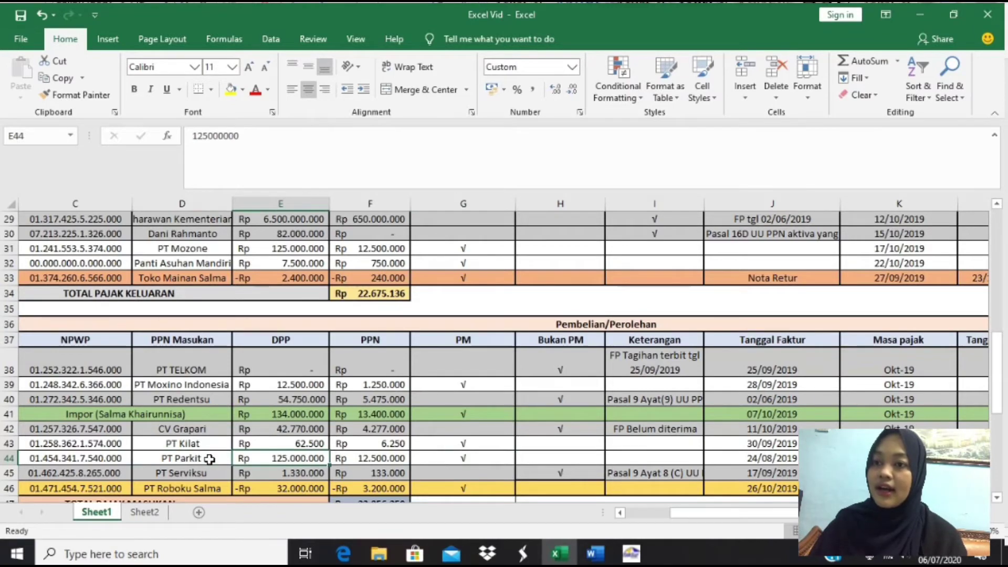
pyautogui.hotkey('alt', 'Tab')
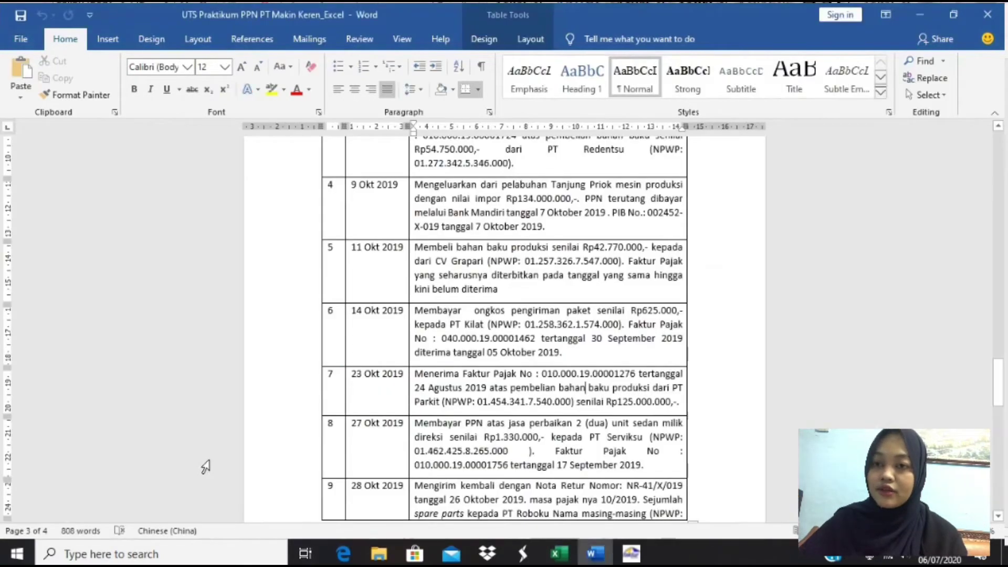
pyautogui.scroll(-5, 505, 496)
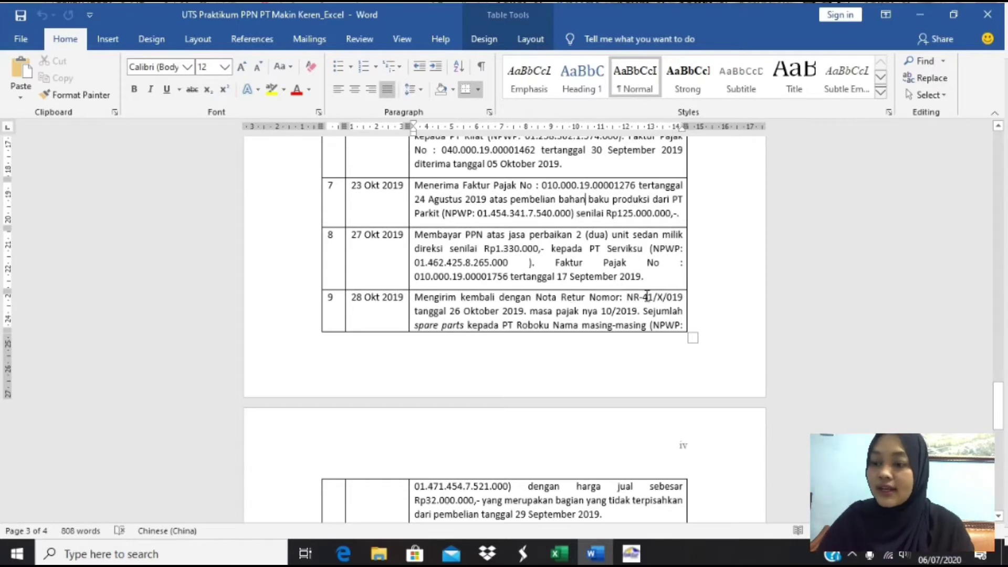
pyautogui.hotkey('alt', 'Tab')
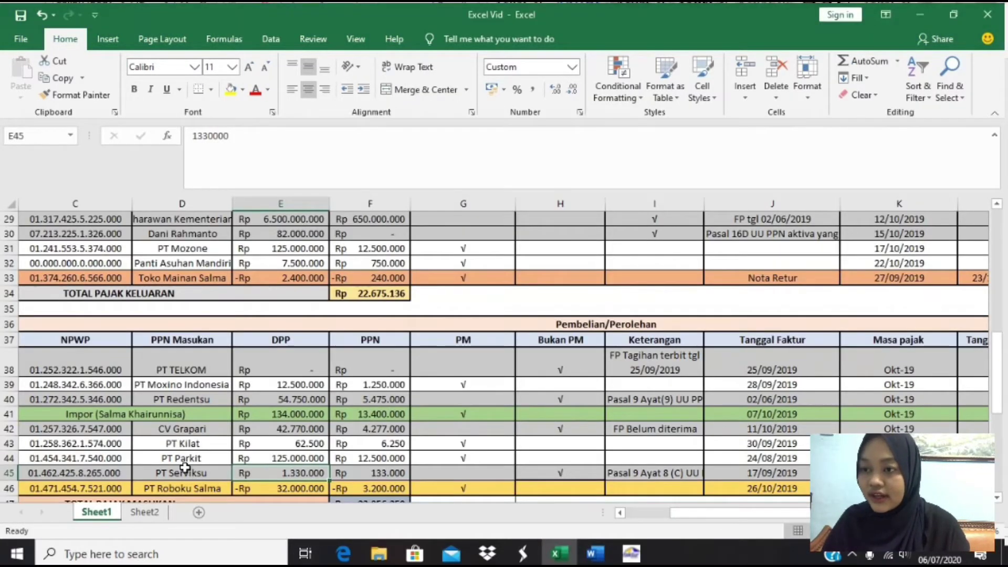
# - Review PT Serviksu's Bukan PM mark and its Pasal 9 note in the tax table
pyautogui.scroll(-1, 184, 462)
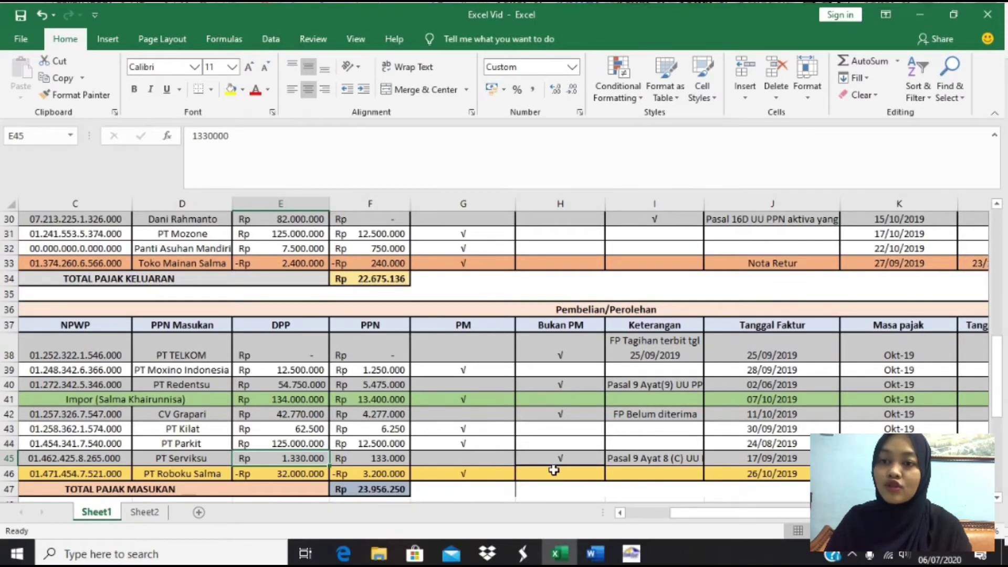
pyautogui.click(559, 459)
pyautogui.press('Right')
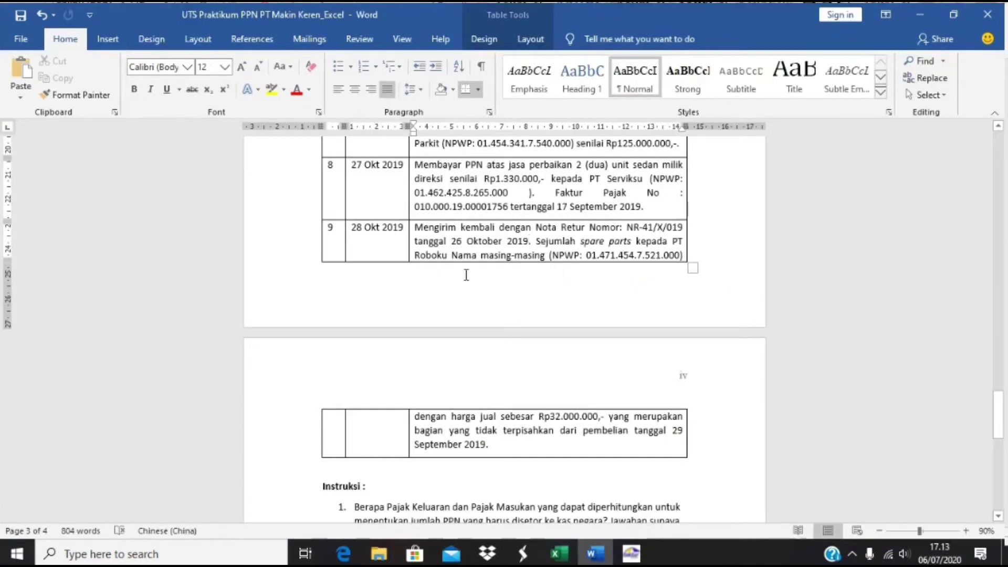
pyautogui.write('.')
# - Check PT Roboku Salma's return row: negative tax base, VAT formula, PM mark, date 26/10/2019
pyautogui.hotkey('alt', 'Tab')
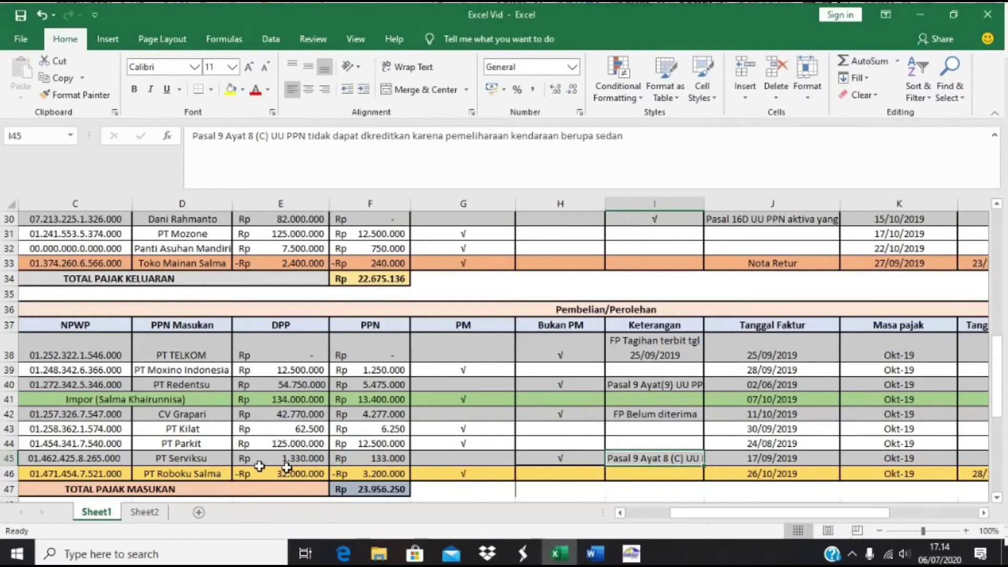
pyautogui.click(201, 475)
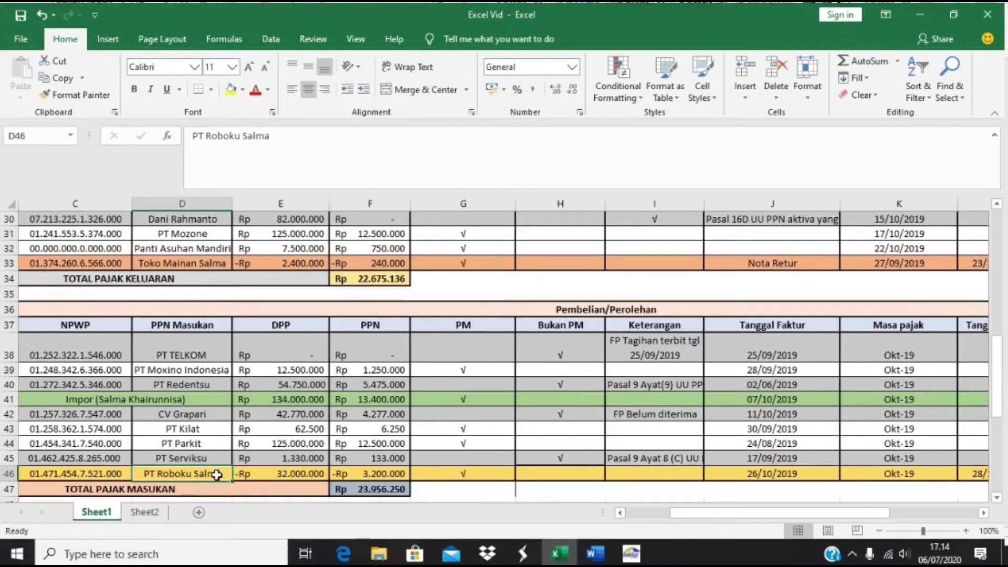
pyautogui.click(241, 475)
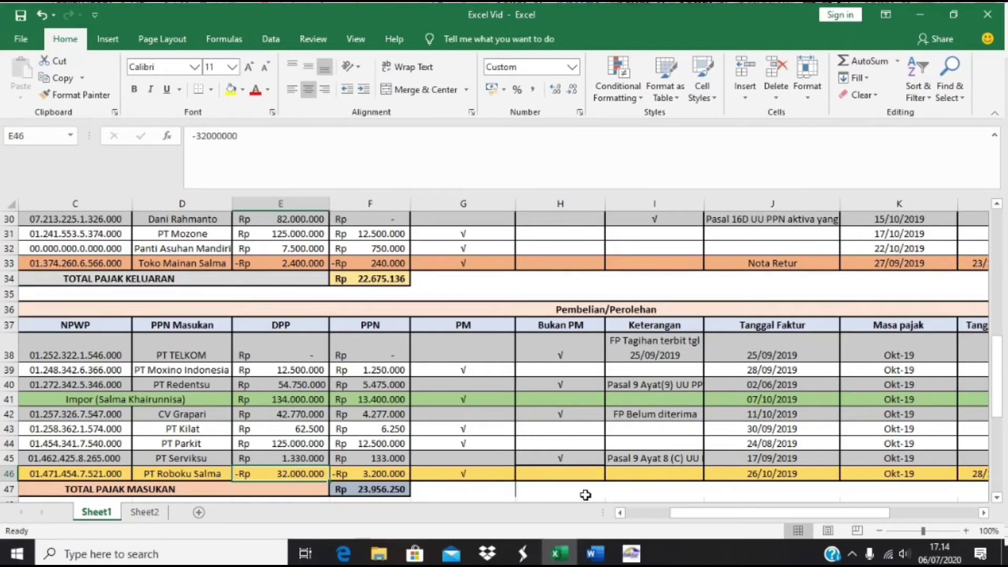
pyautogui.press('Right')
pyautogui.press('Right')
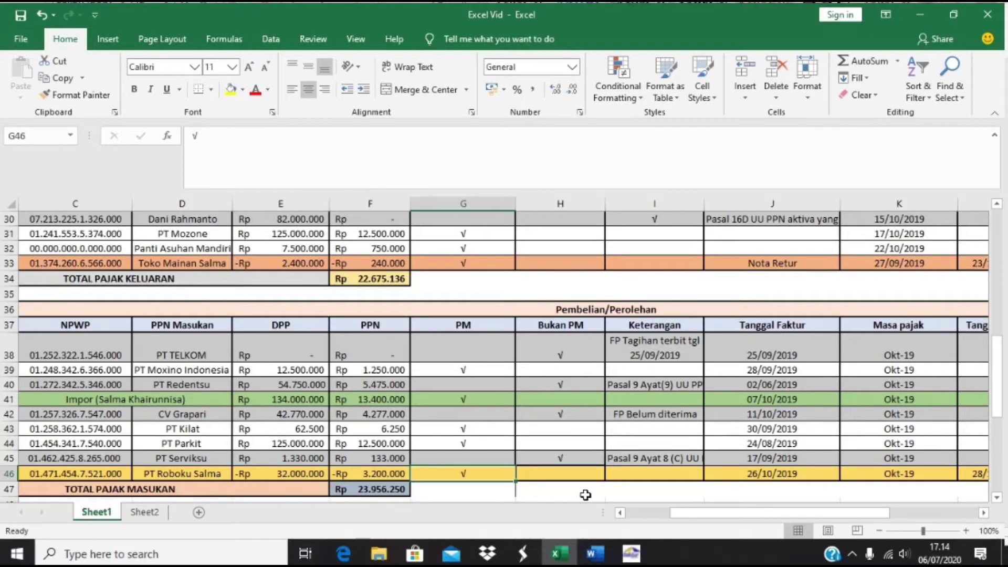
pyautogui.press('Right')
pyautogui.press('Right')
pyautogui.press('Right')
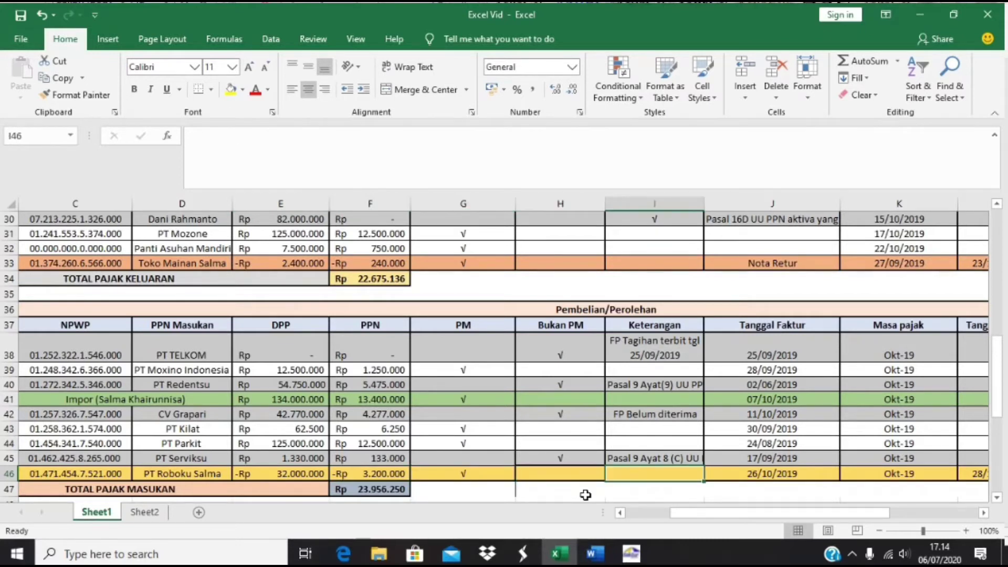
pyautogui.press('Right')
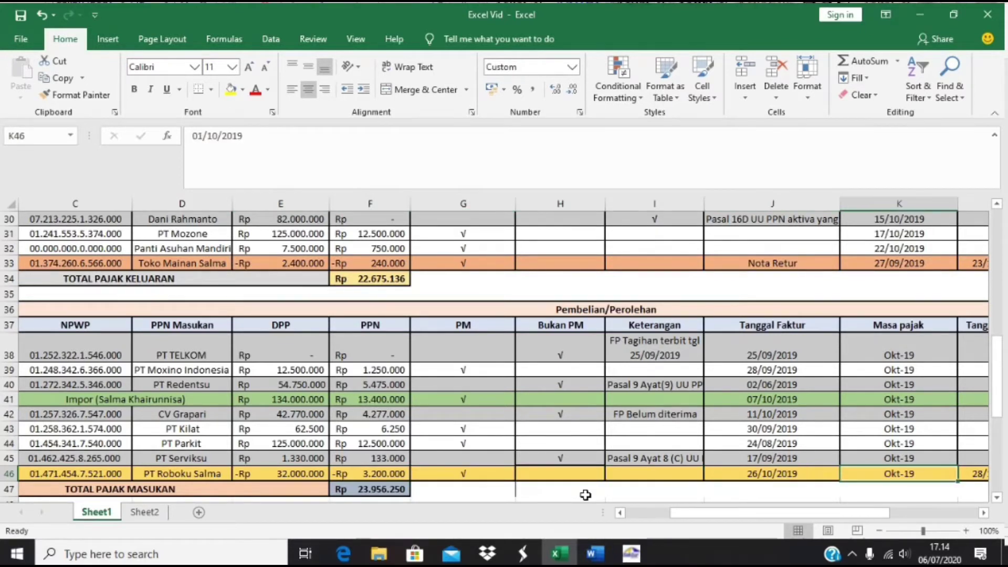
pyautogui.press('Left')
pyautogui.press('Left')
pyautogui.press('Left')
pyautogui.press('Left')
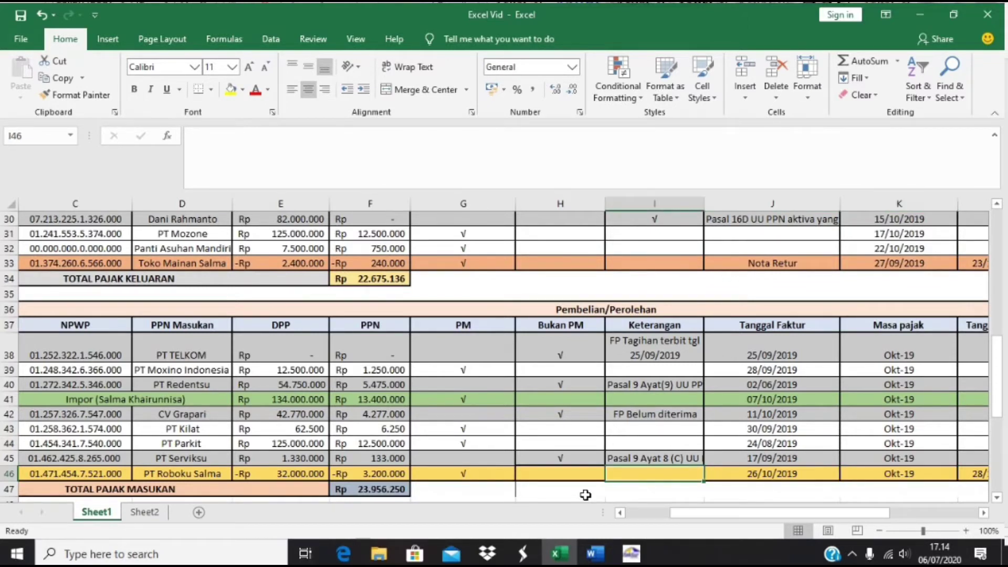
pyautogui.press('Right')
pyautogui.press('Right')
pyautogui.press('Right')
pyautogui.press('Down')
pyautogui.press('Down')
pyautogui.press('Down')
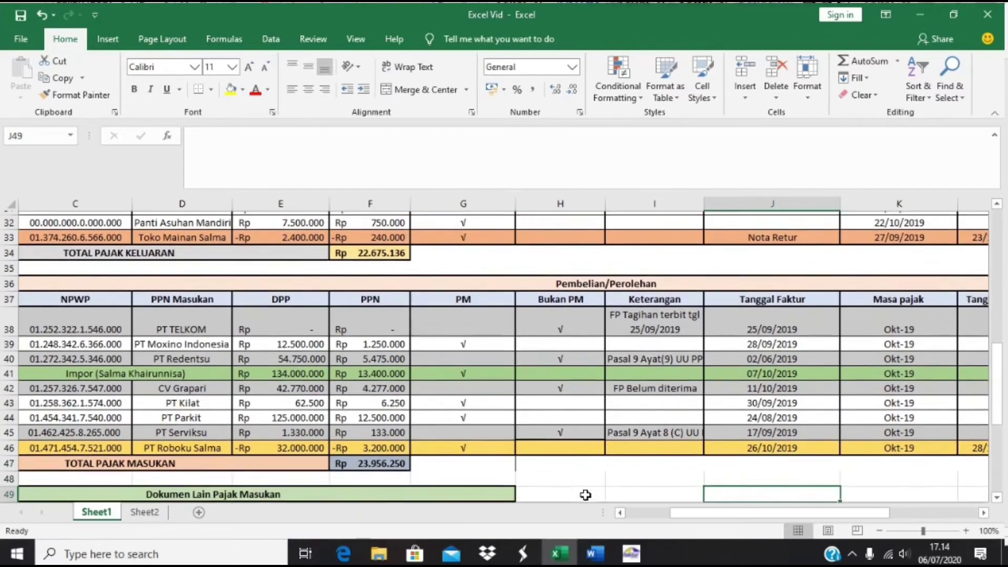
# - Verify Total Pajak Keluaran sums to Rp 22.675.136 against Rp 23.956.250 input tax
pyautogui.hotkey('alt', 'Tab')
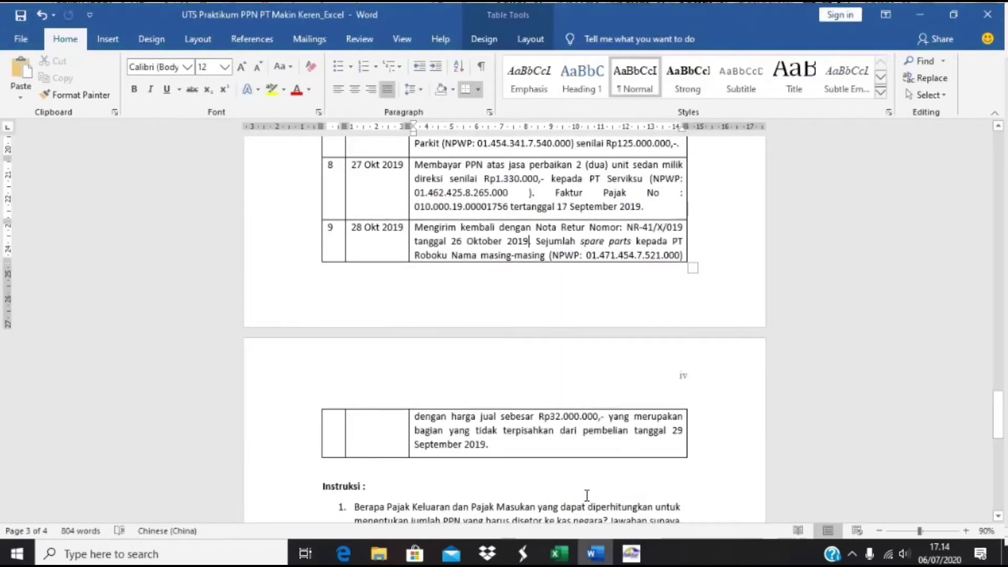
pyautogui.hotkey('alt', 'Tab')
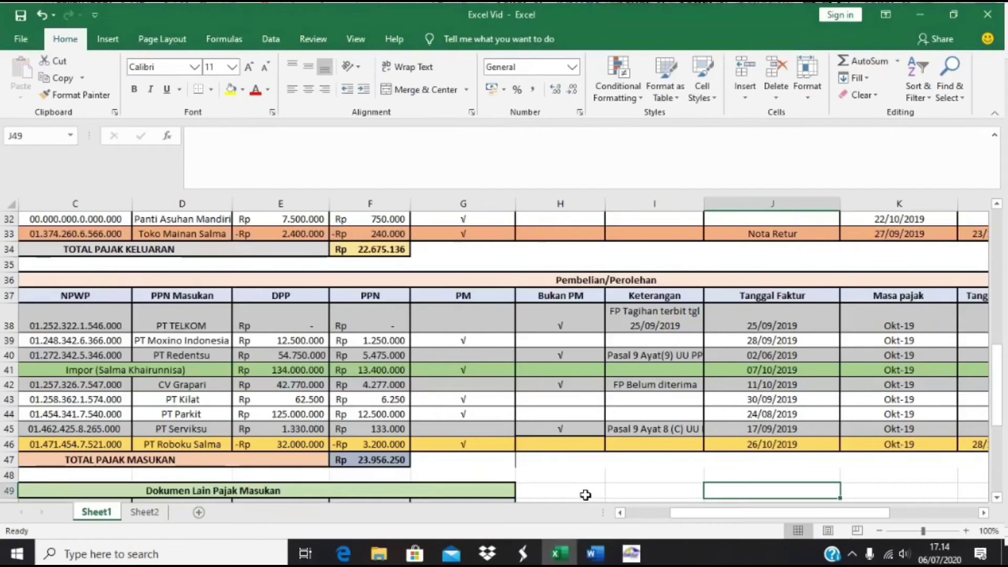
pyautogui.scroll(4, 340, 403)
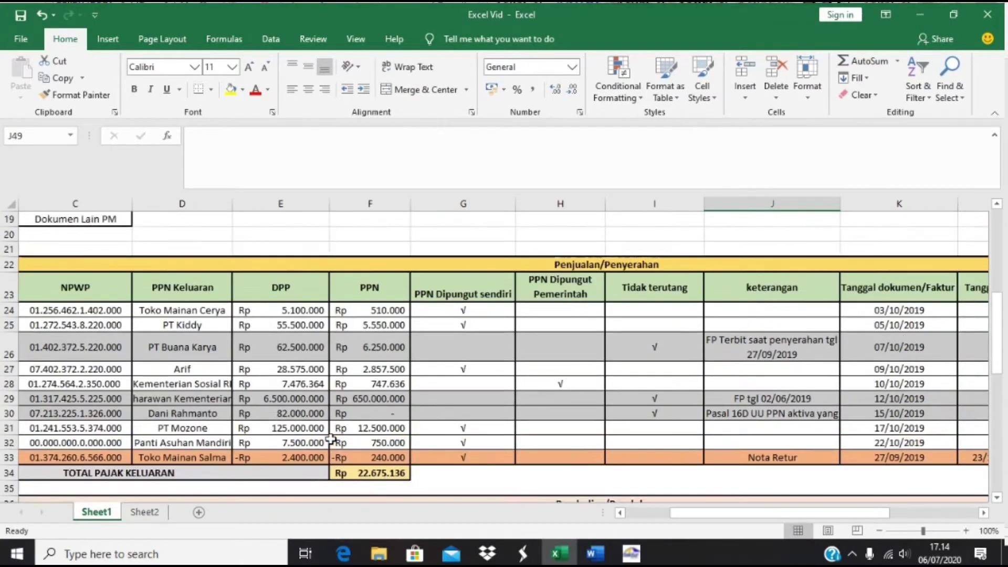
pyautogui.scroll(1, 341, 441)
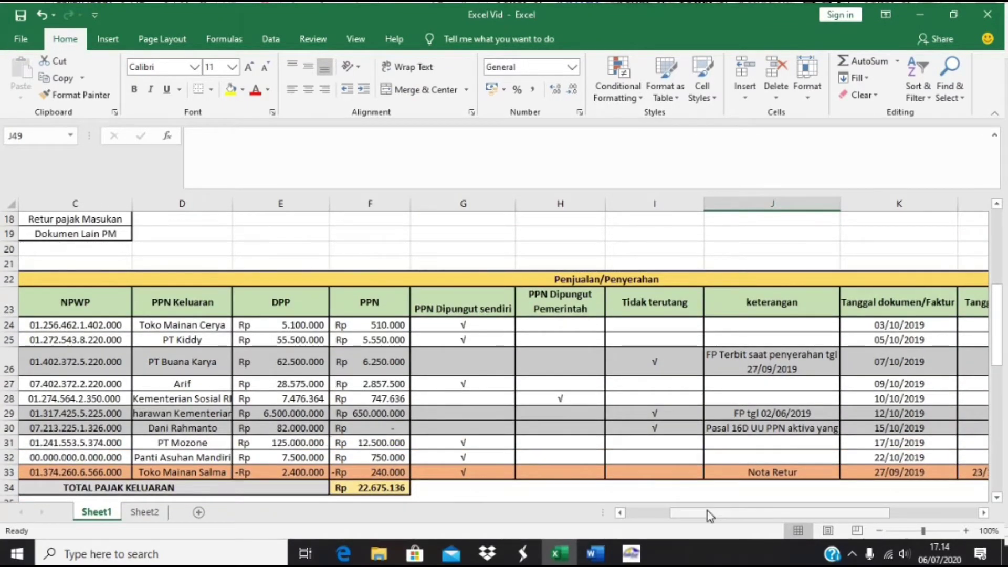
pyautogui.moveTo(707, 512); pyautogui.dragTo(685, 514)
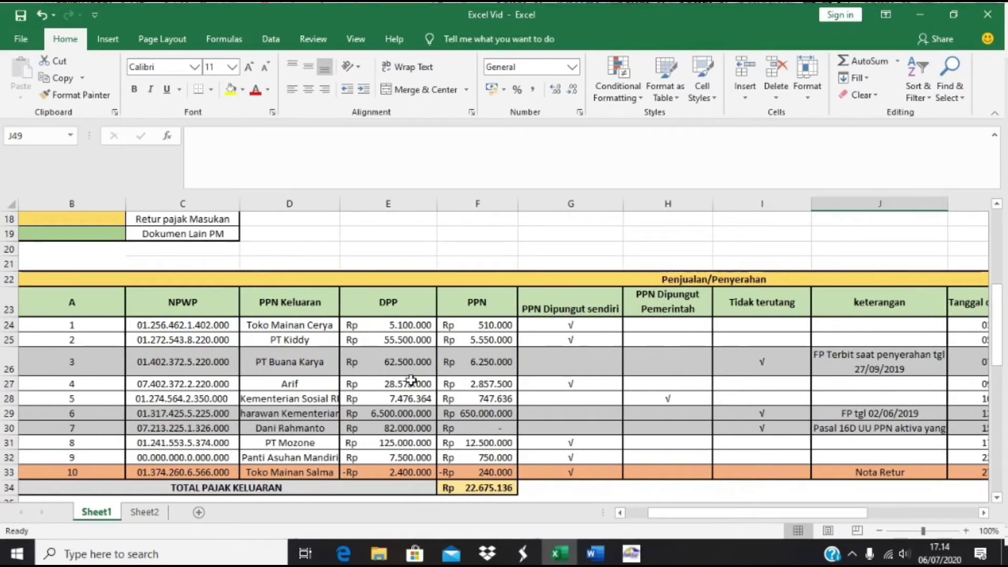
pyautogui.click(474, 489)
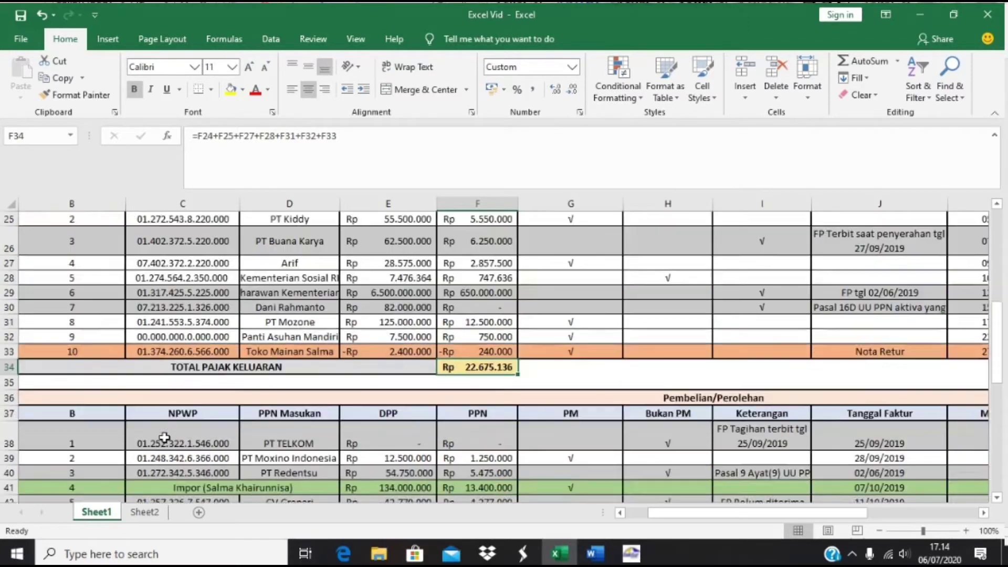
pyautogui.scroll(-3, 164, 437)
pyautogui.scroll(-2, 165, 437)
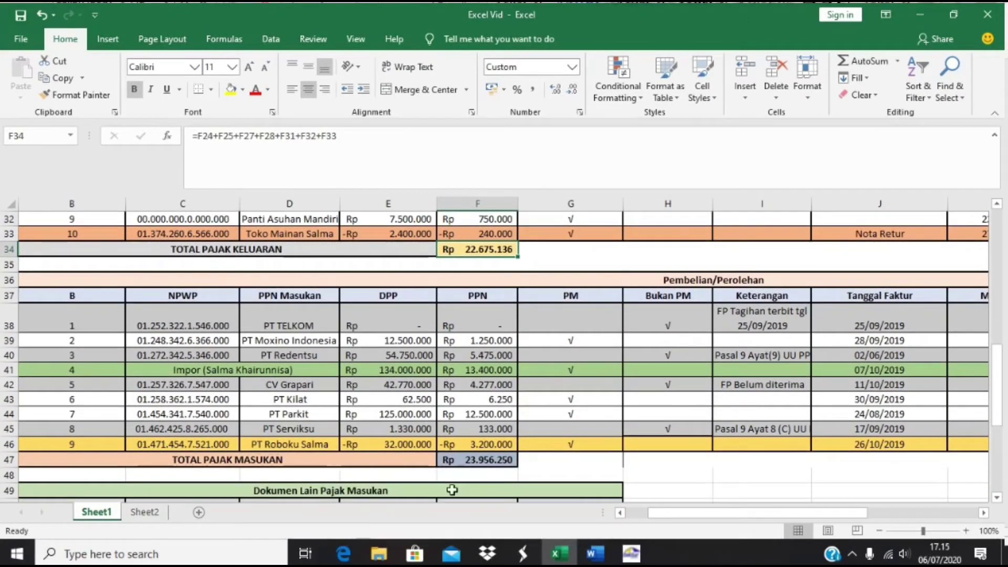
pyautogui.click(632, 555)
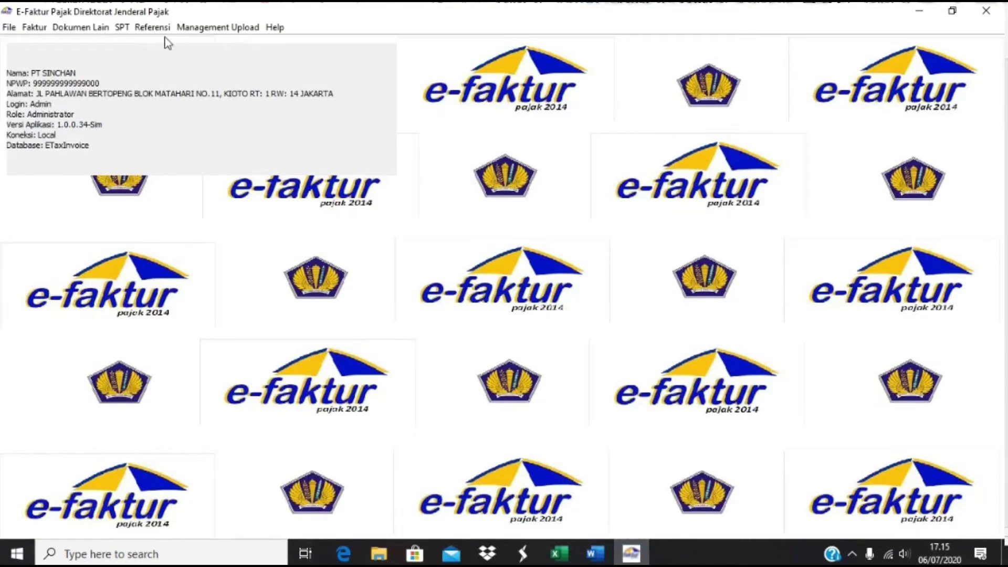
# - Add PT Roboku Salma with its NPWP as the 11th counterparty in Administrasi Lawan Transaksi
pyautogui.click(152, 28)
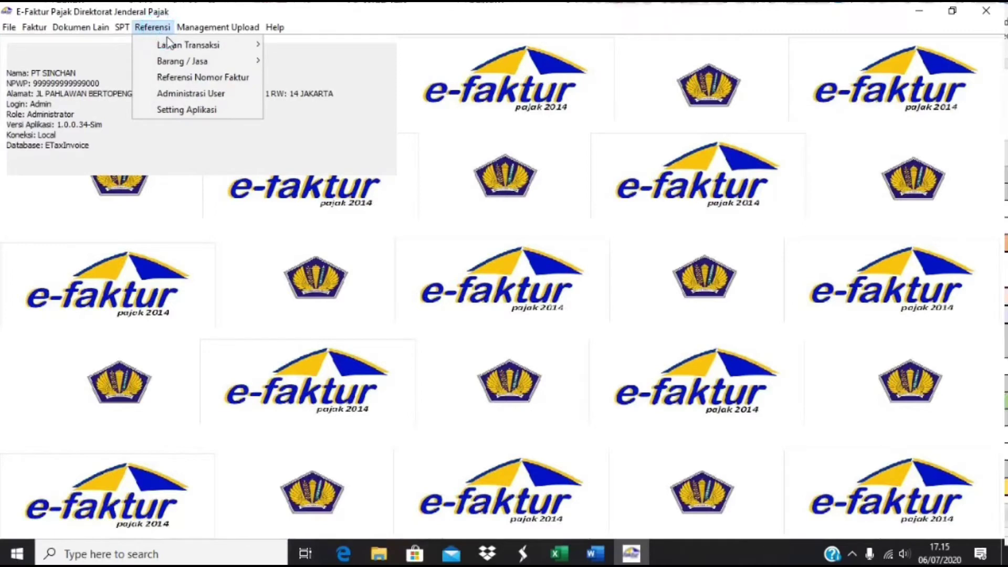
pyautogui.moveTo(184, 47)
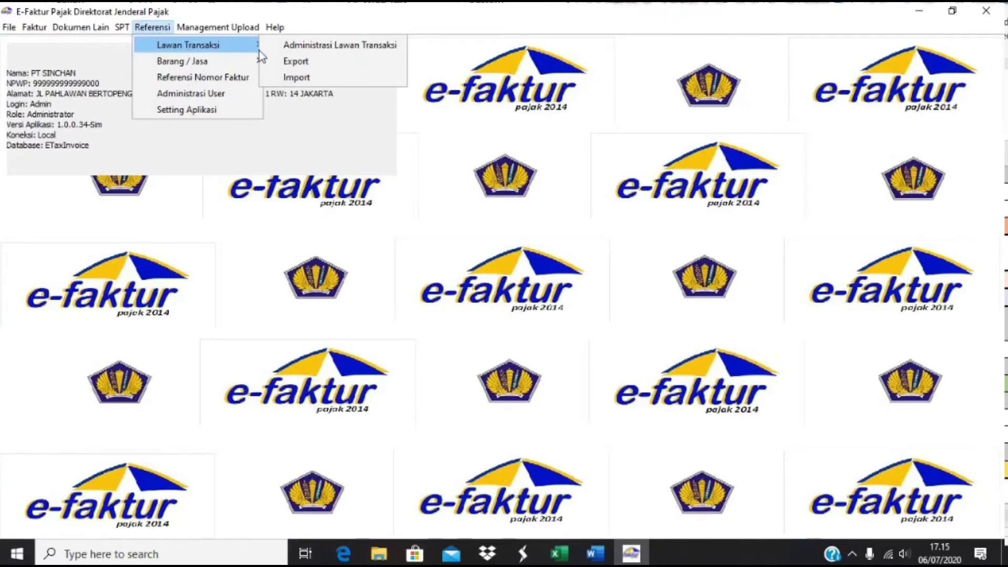
pyautogui.click(279, 51)
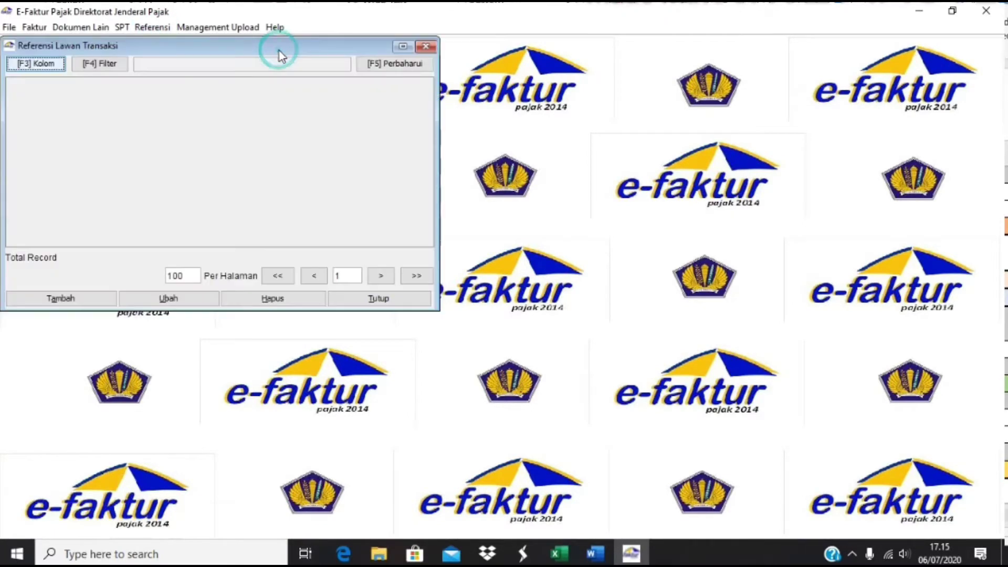
pyautogui.click(76, 298)
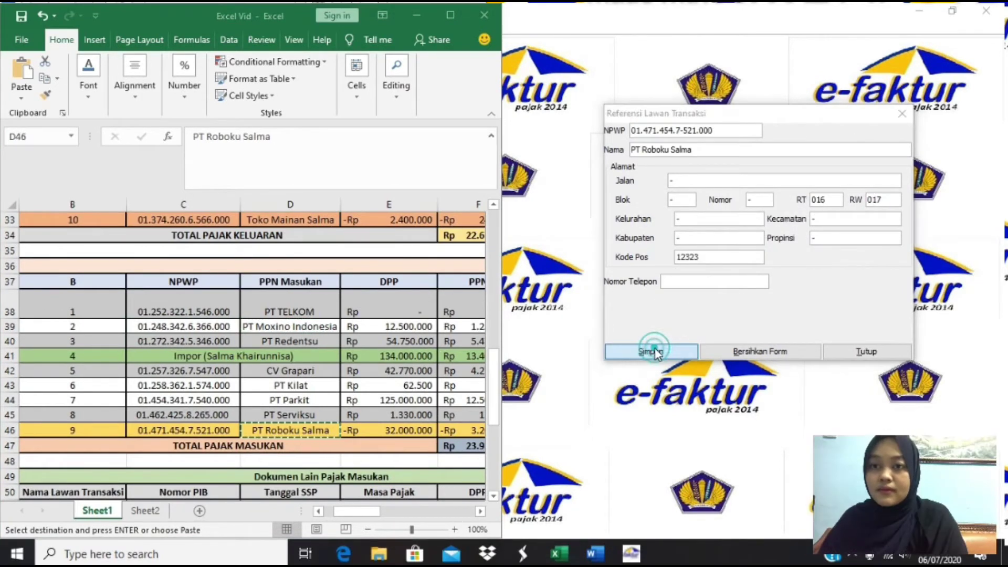
pyautogui.click(650, 351)
pyautogui.click(729, 257)
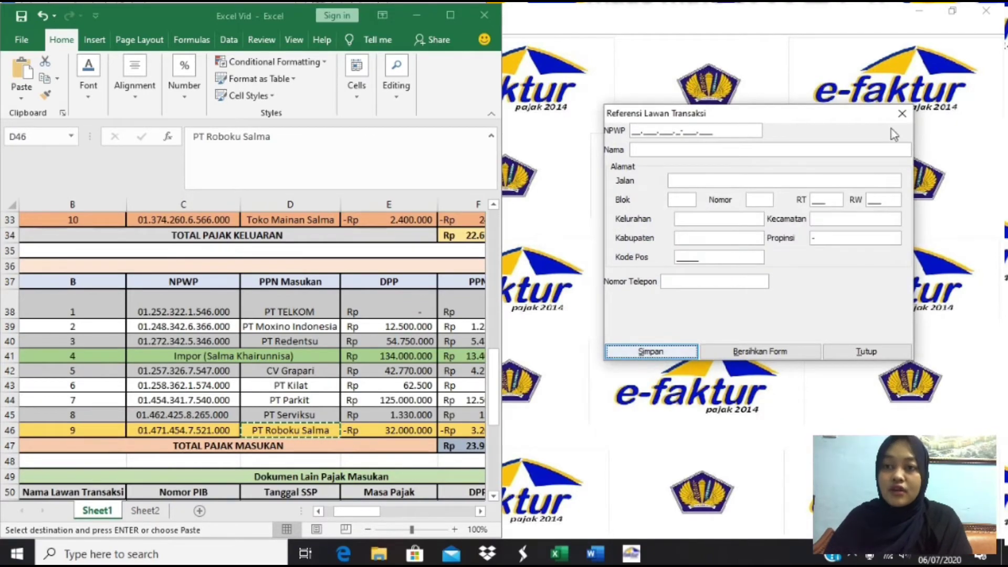
pyautogui.click(901, 114)
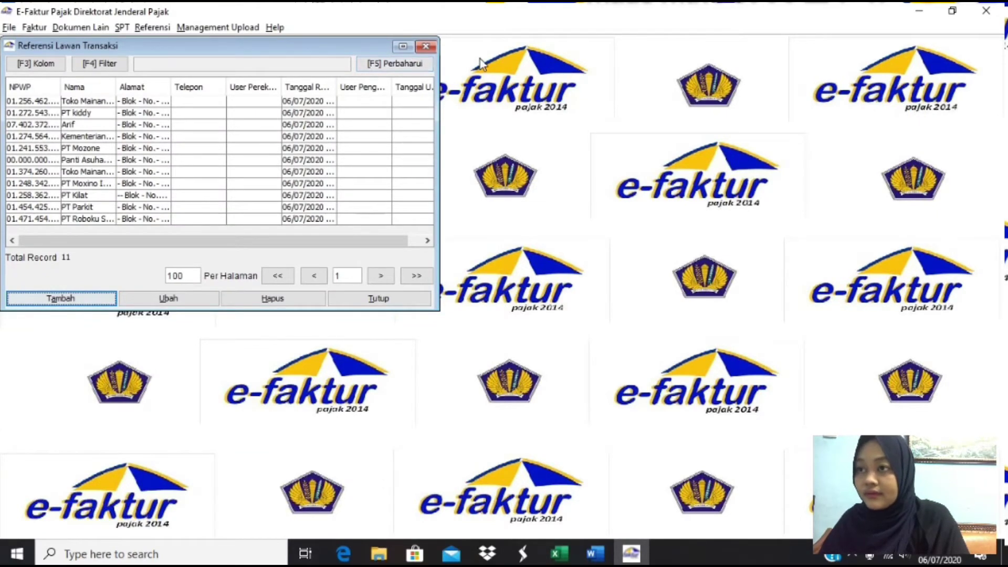
pyautogui.click(427, 46)
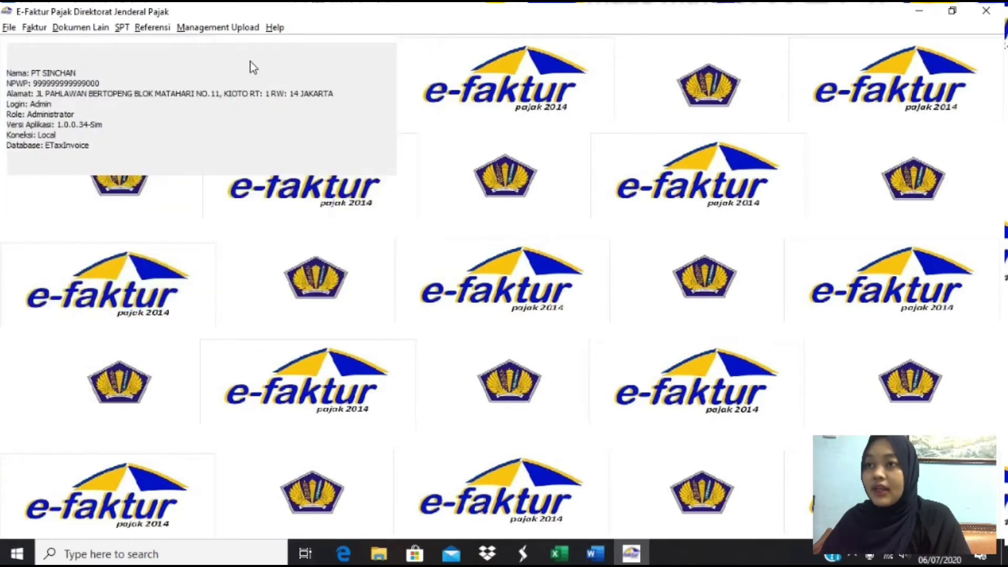
# - Open a blank Referensi Barang/Jasa entry form from Administrasi Barang / Jasa
pyautogui.click(154, 30)
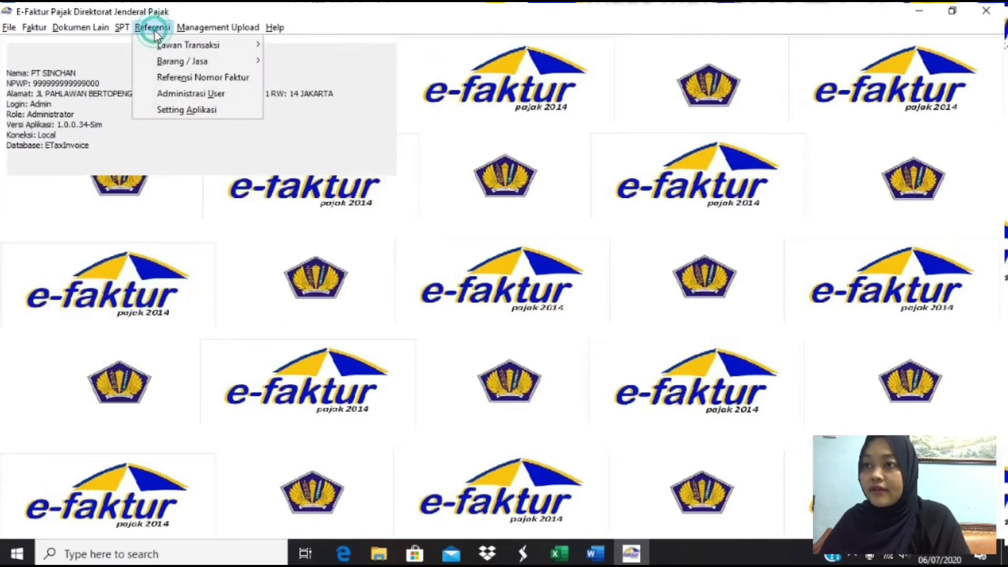
pyautogui.moveTo(179, 61)
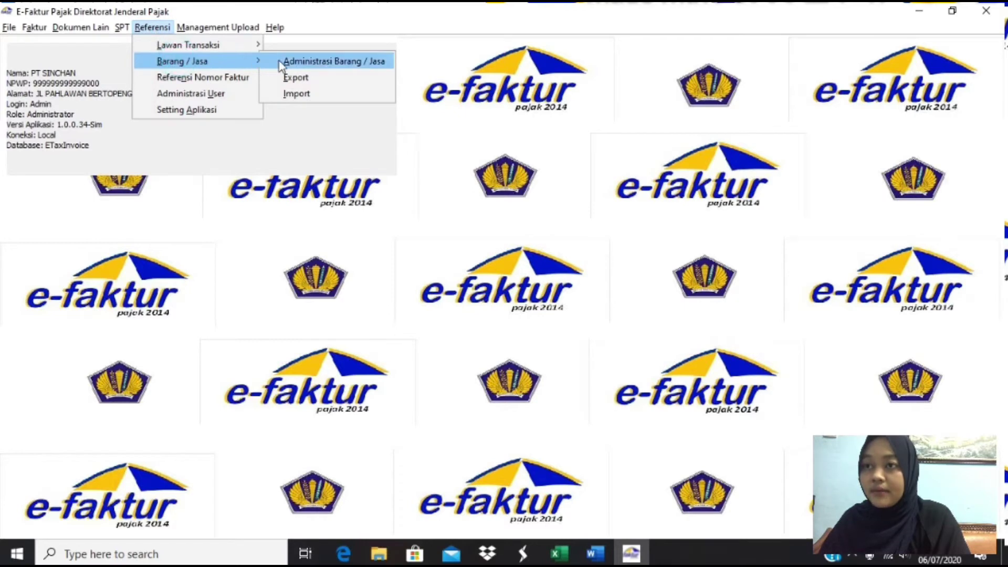
pyautogui.click(285, 62)
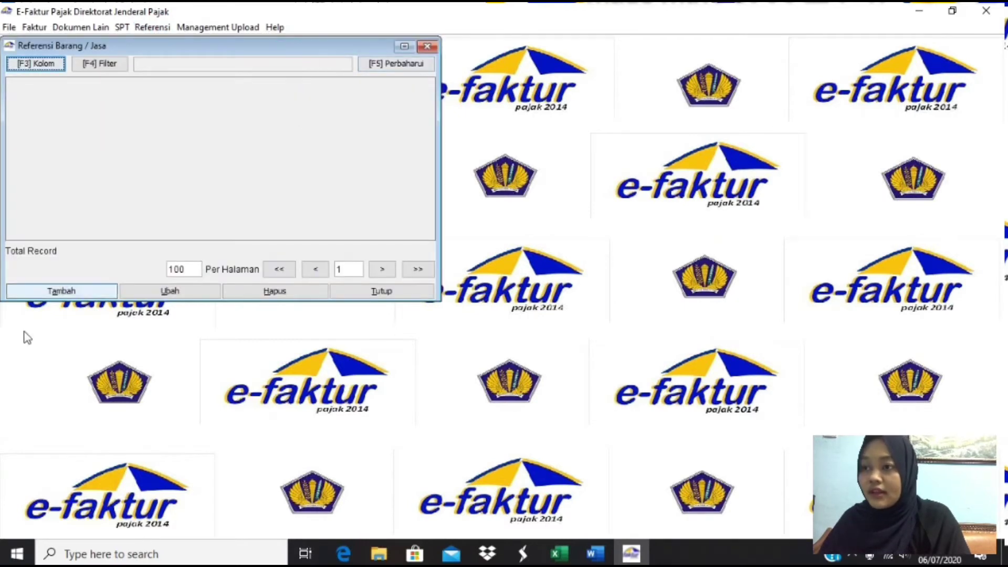
pyautogui.click(76, 289)
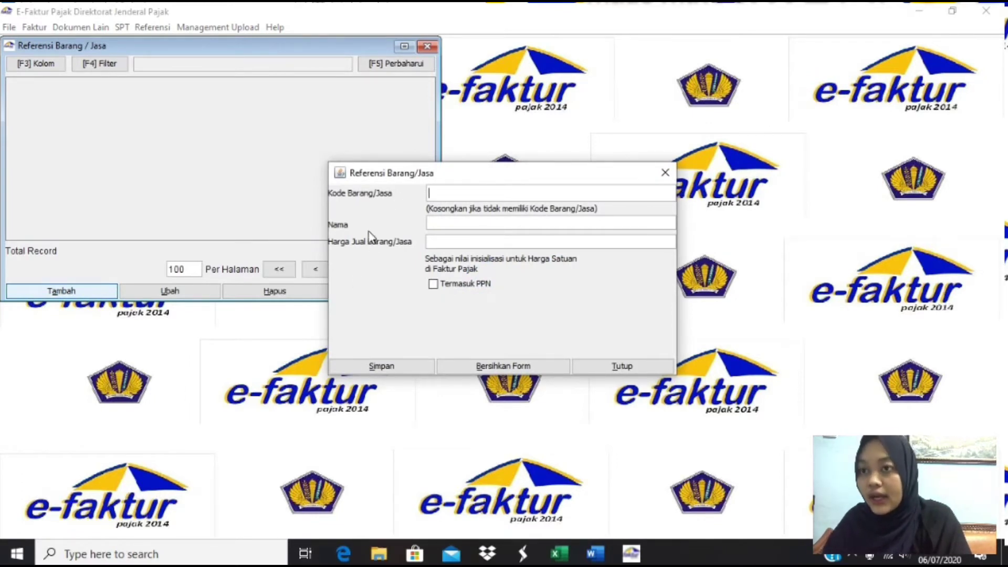
pyautogui.click(455, 242)
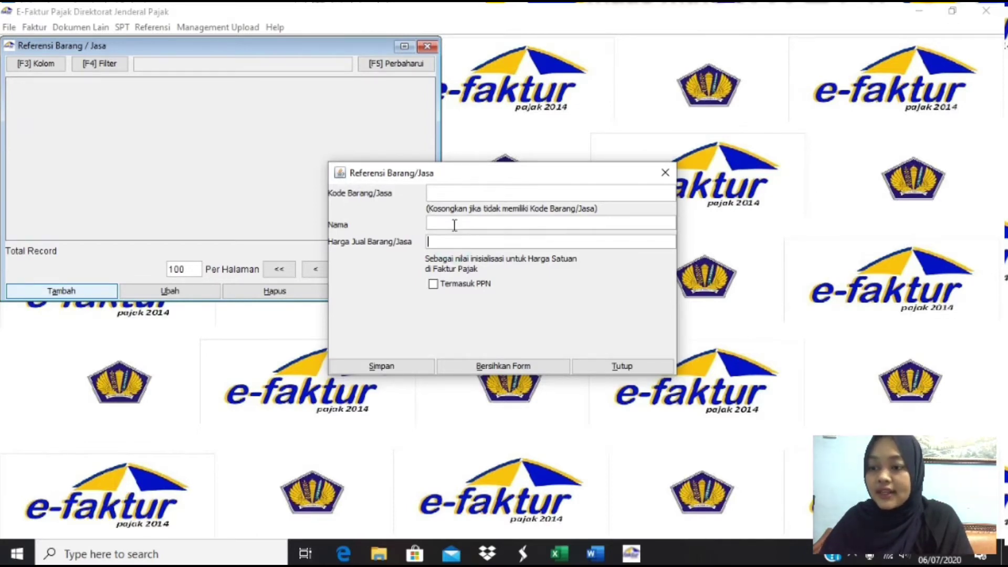
pyautogui.hotkey('alt', 'Tab')
pyautogui.hotkey('alt', 'Tab')
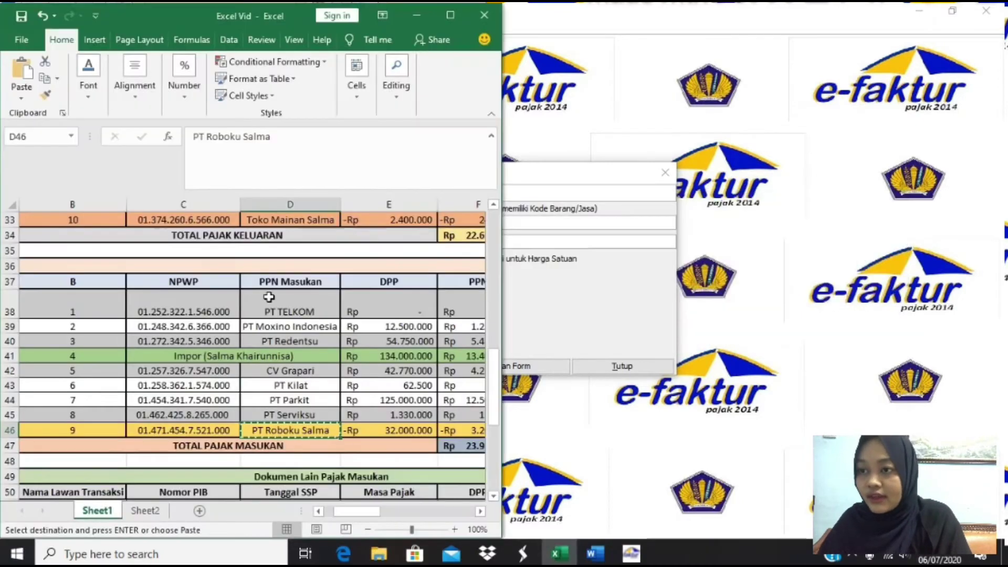
# - Save the goods reference Mainan, named from Excel, at selling price 10
pyautogui.click(210, 332)
pyautogui.scroll(10, 211, 334)
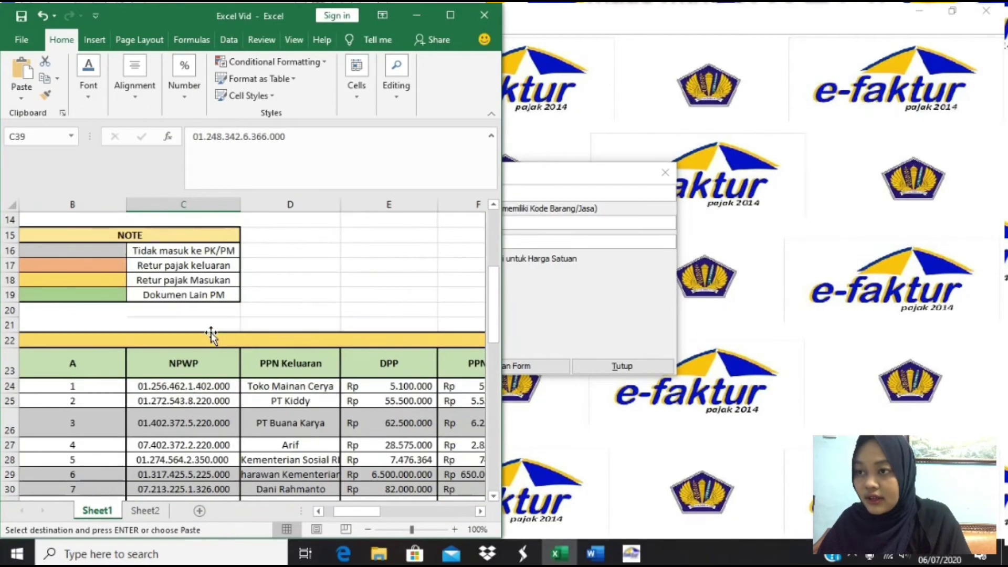
pyautogui.scroll(1, 211, 334)
pyautogui.click(94, 296)
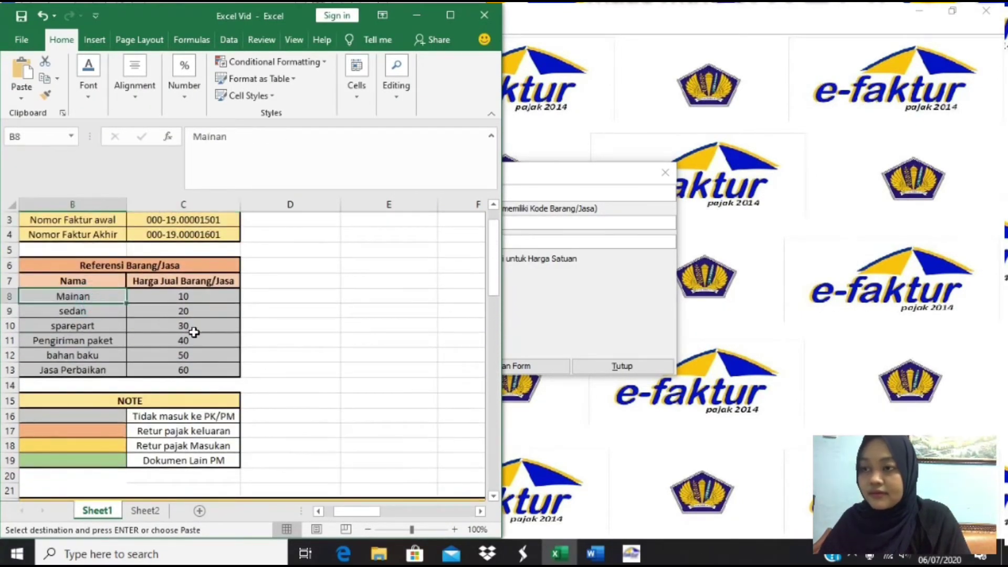
pyautogui.hotkey('ctrl', 'c')
pyautogui.hotkey('alt', 'Tab')
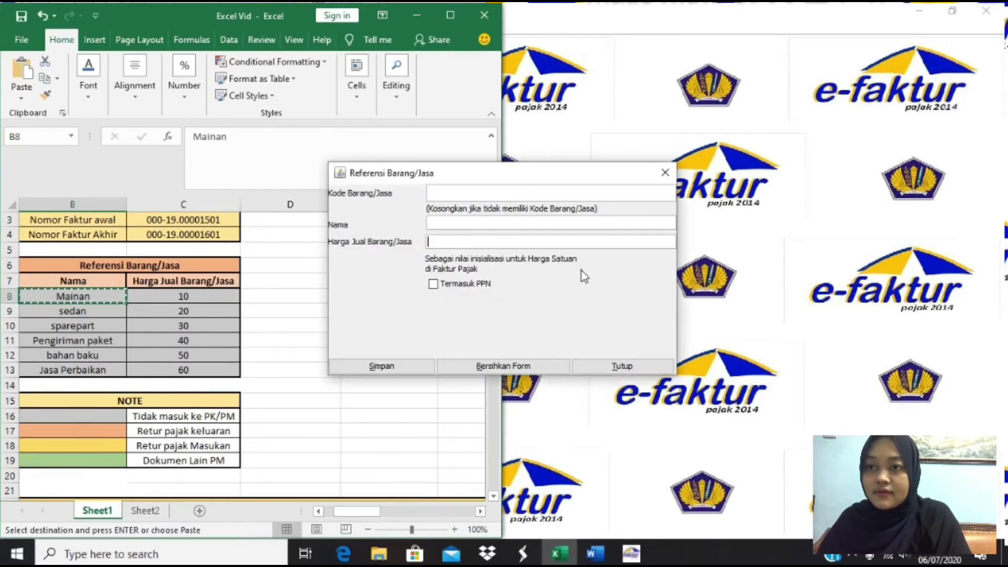
pyautogui.click(464, 223)
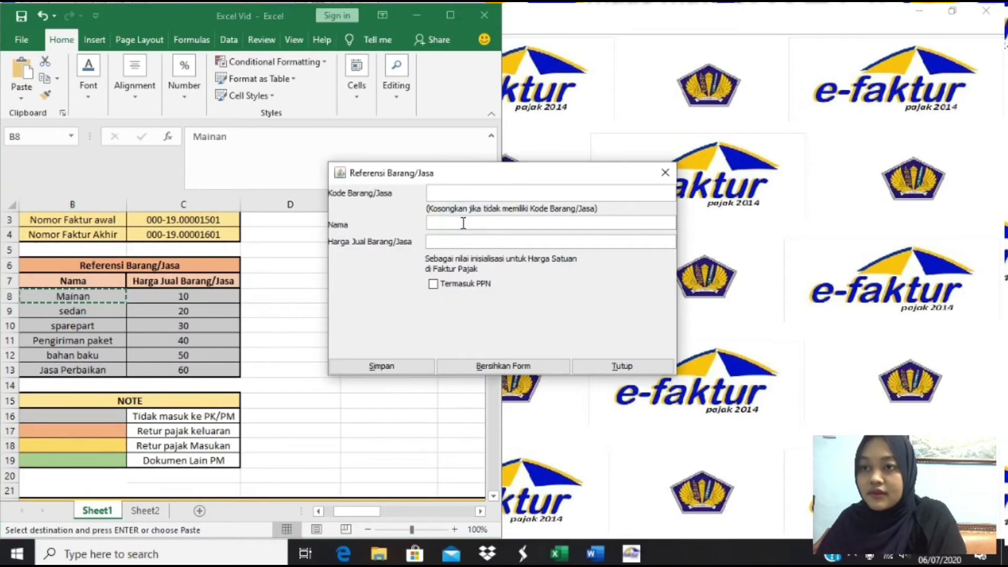
pyautogui.hotkey('ctrl', 'v')
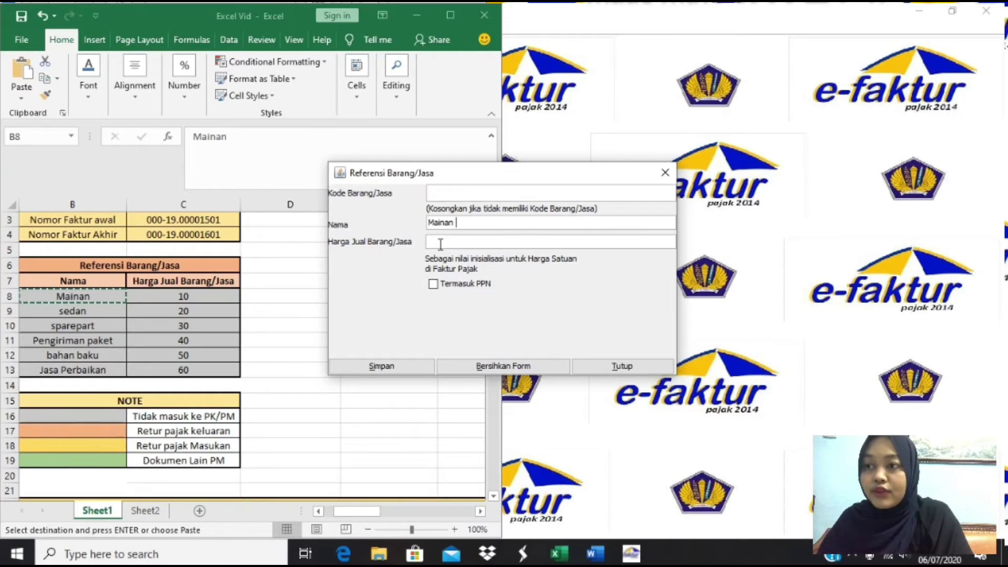
pyautogui.click(442, 242)
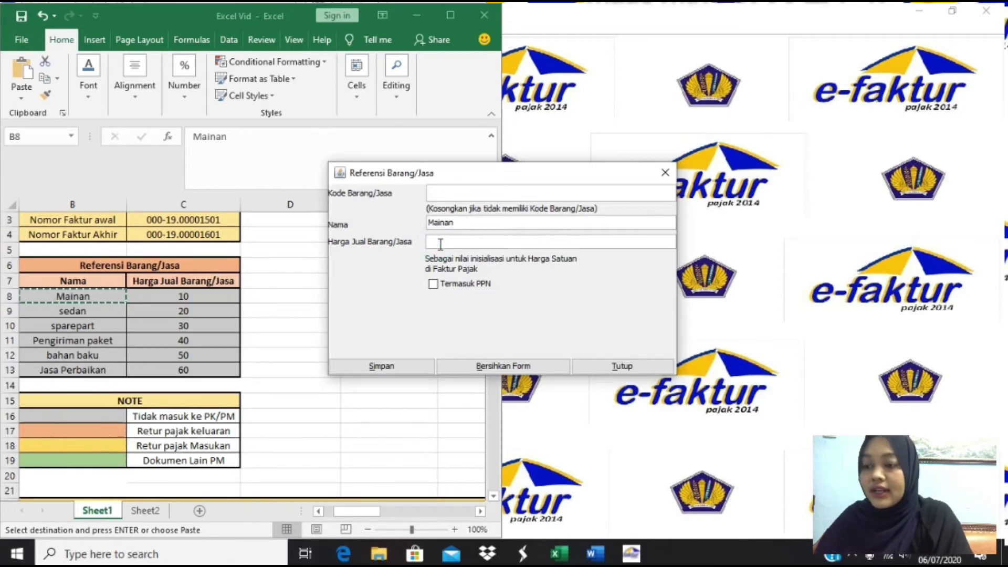
pyautogui.write('10')
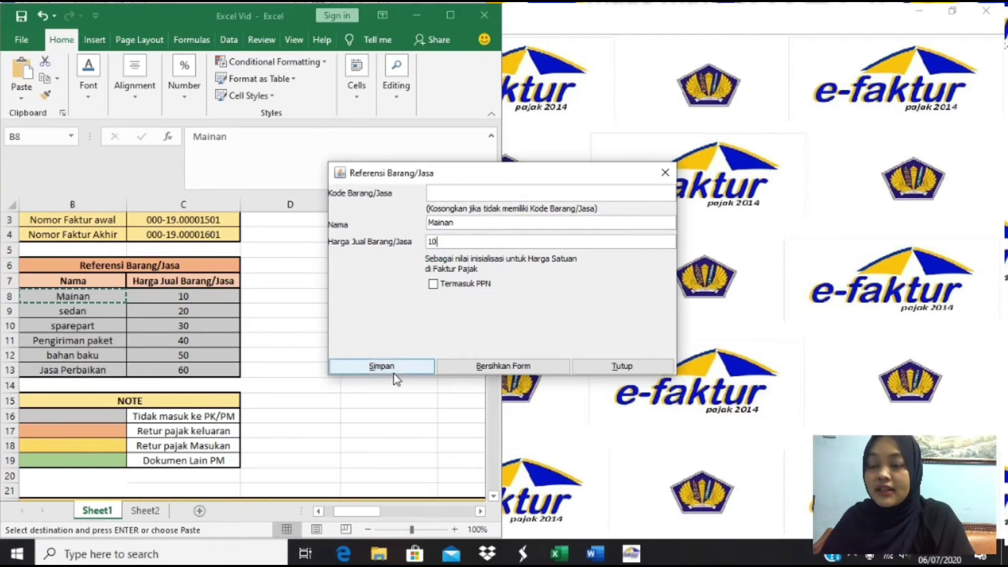
pyautogui.click(394, 367)
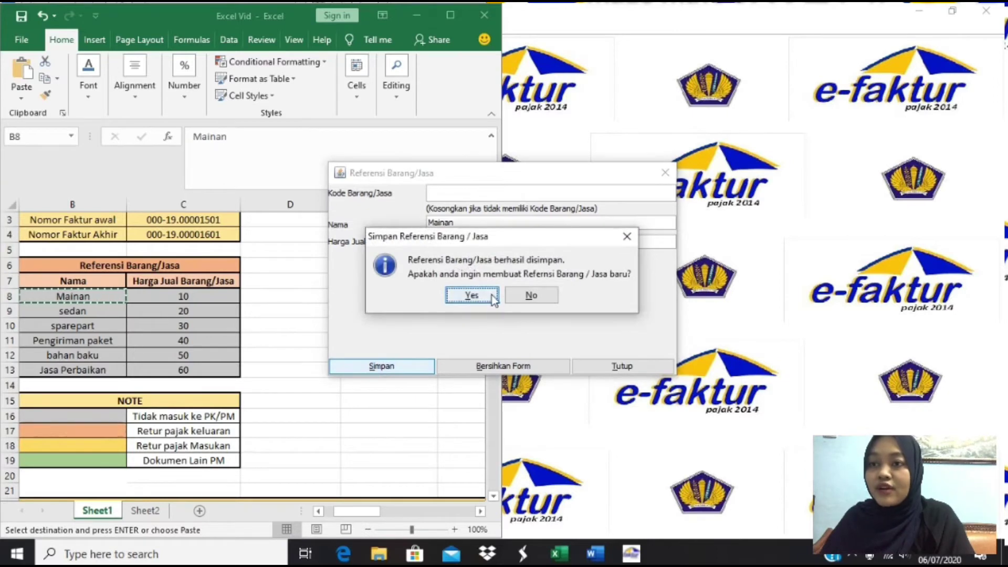
pyautogui.click(471, 295)
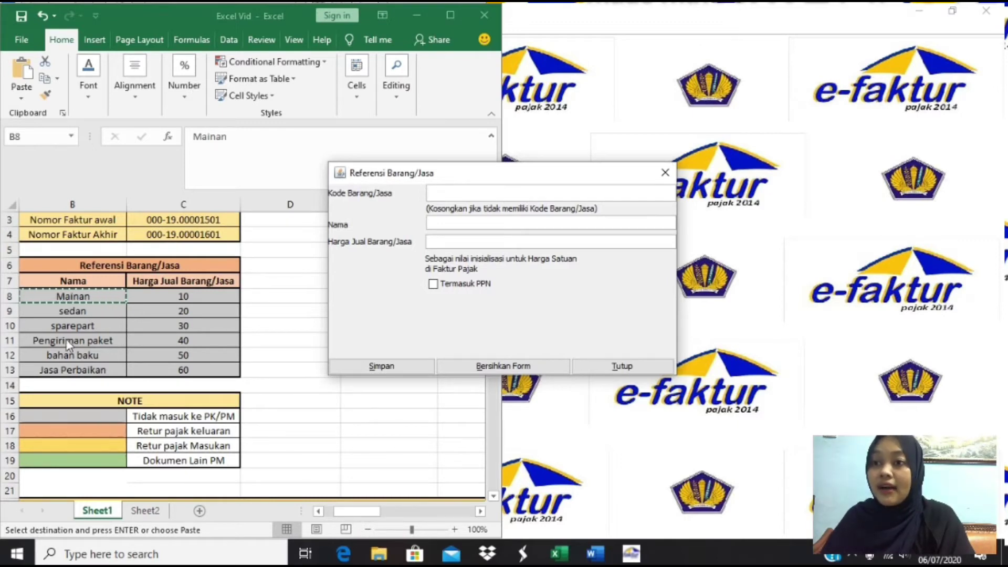
# - Save goods references sedan at price 20 and sparepart at price 30
pyautogui.click(73, 310)
pyautogui.hotkey('ctrl', 'c')
pyautogui.click(457, 223)
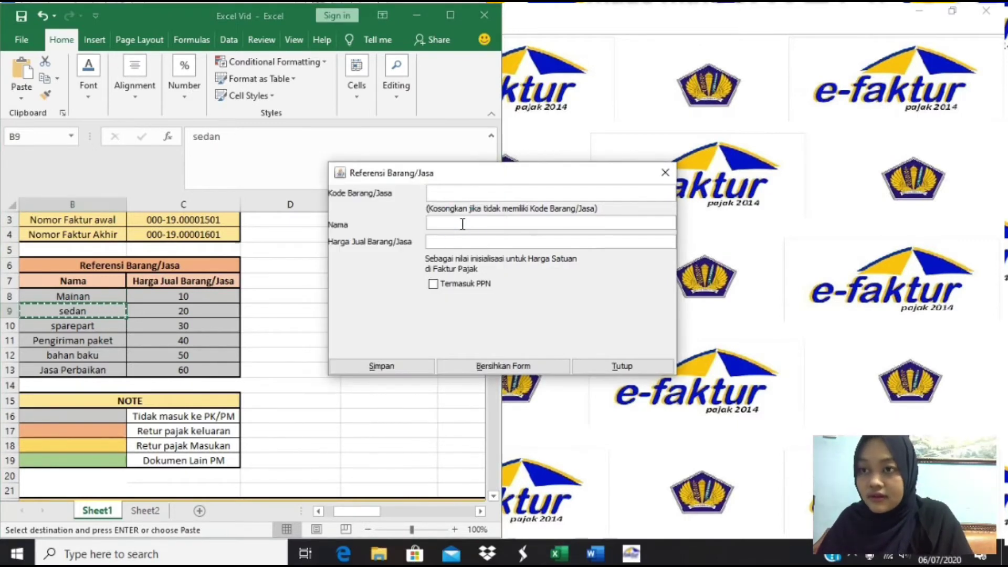
pyautogui.hotkey('ctrl', 'v')
pyautogui.click(458, 240)
pyautogui.write('20')
pyautogui.click(405, 367)
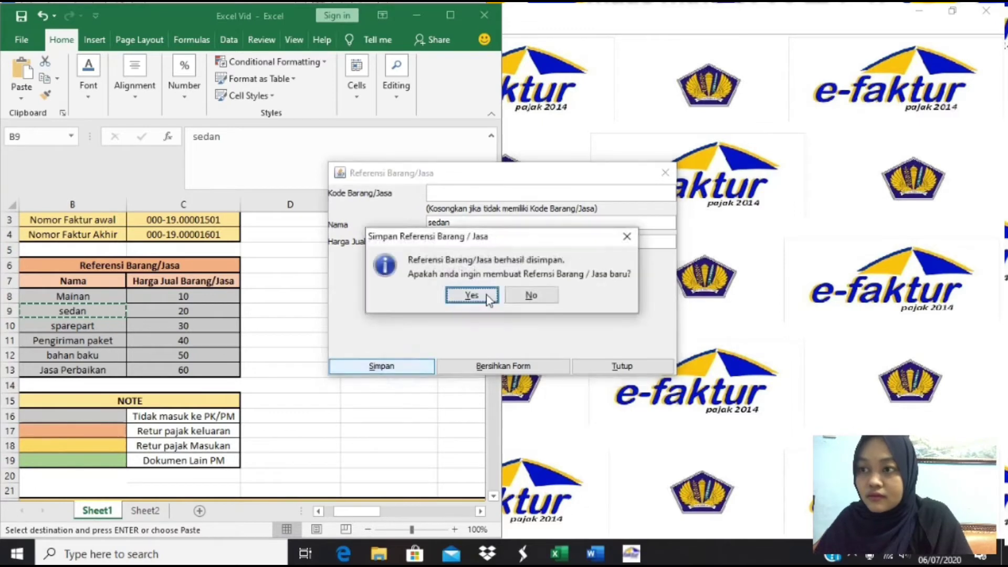
pyautogui.click(465, 293)
pyautogui.click(90, 326)
pyautogui.hotkey('ctrl', 'c')
pyautogui.click(518, 222)
pyautogui.hotkey('ctrl', 'v')
pyautogui.click(457, 242)
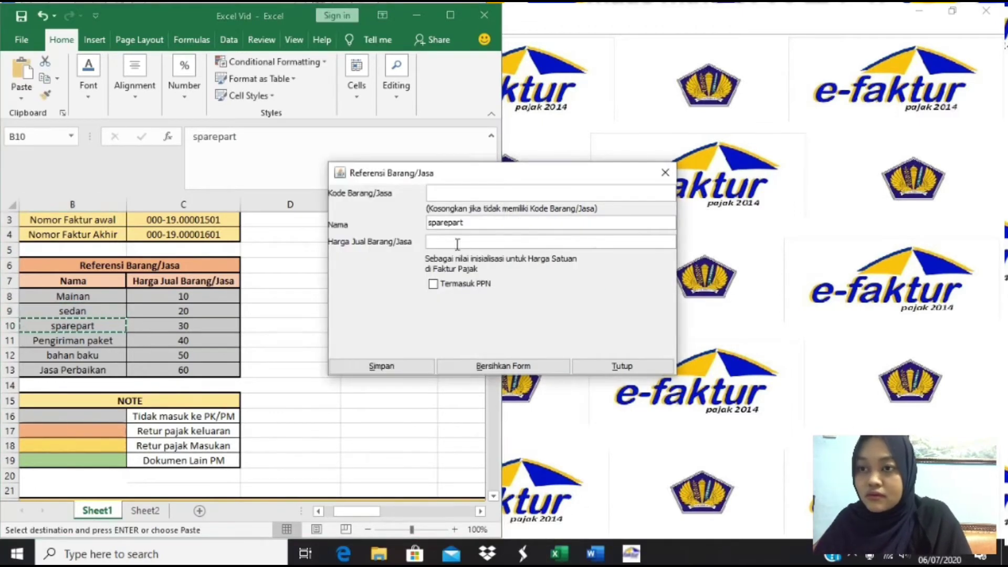
pyautogui.write('30')
pyautogui.click(382, 366)
pyautogui.click(466, 292)
# - Save pengiriman paket (40), bahan baku (50) and jasa perbaikan (60), then close the form
pyautogui.click(464, 224)
pyautogui.write('pengiri')
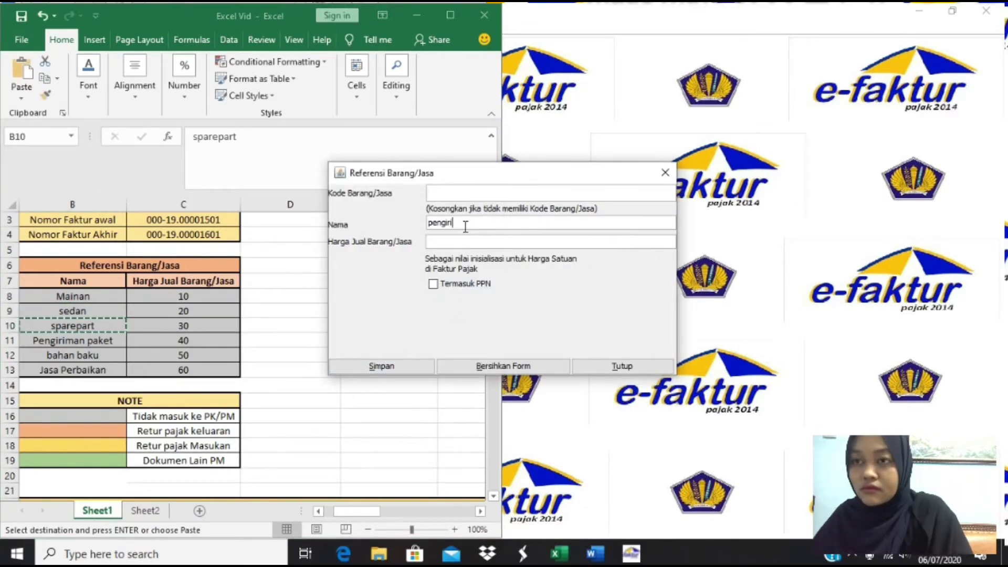
pyautogui.write('man paket')
pyautogui.click(457, 242)
pyautogui.write('40')
pyautogui.click(405, 366)
pyautogui.click(465, 292)
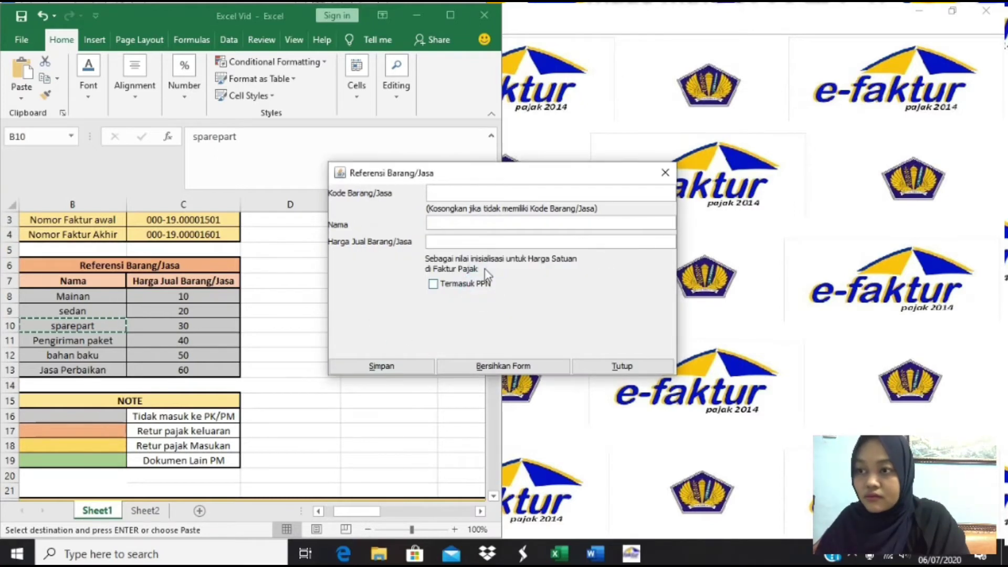
pyautogui.click(467, 225)
pyautogui.write('bahan baku')
pyautogui.click(382, 366)
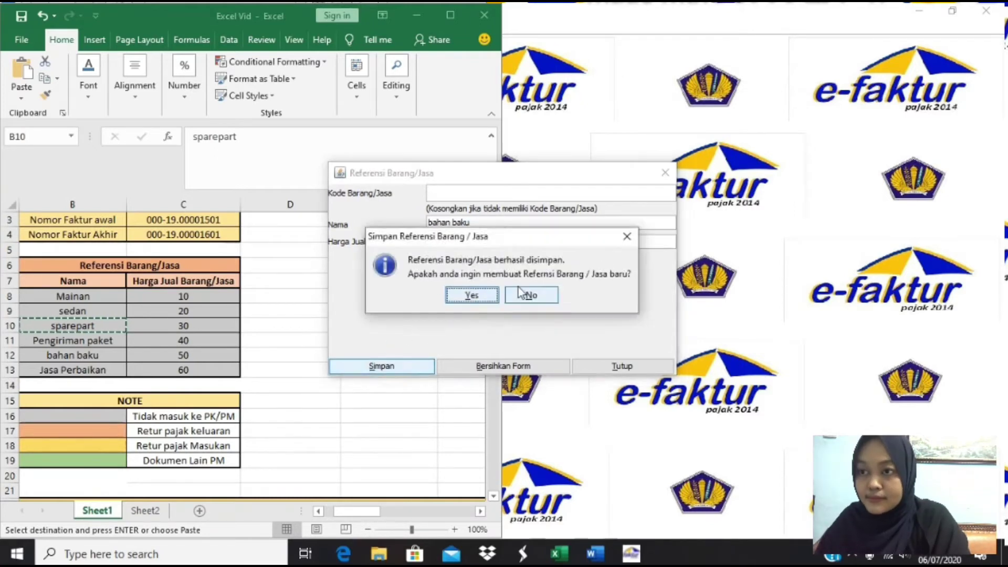
pyautogui.click(467, 293)
pyautogui.click(461, 225)
pyautogui.write('jasa perbaikan')
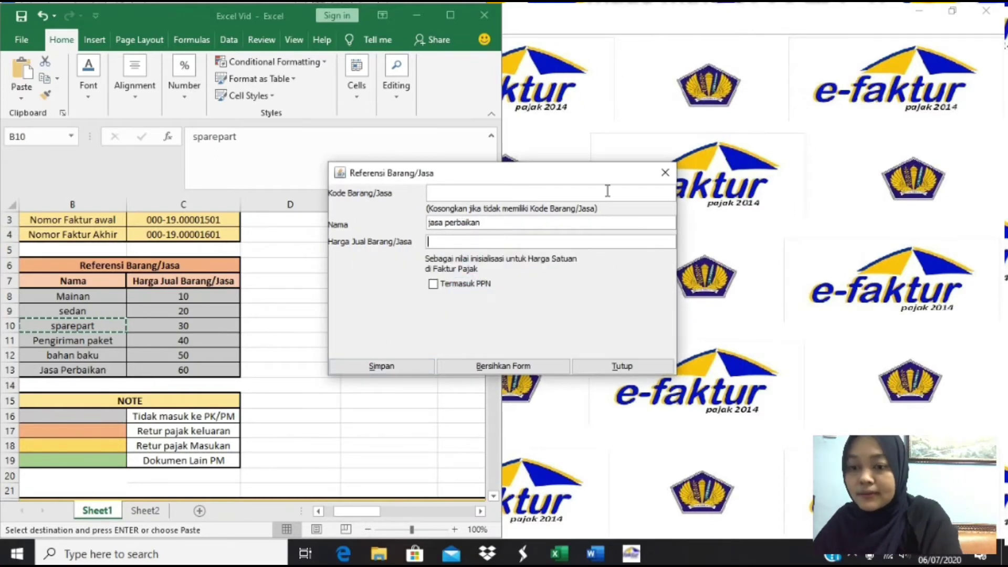
pyautogui.write('60')
pyautogui.click(382, 366)
pyautogui.click(466, 292)
pyautogui.click(665, 172)
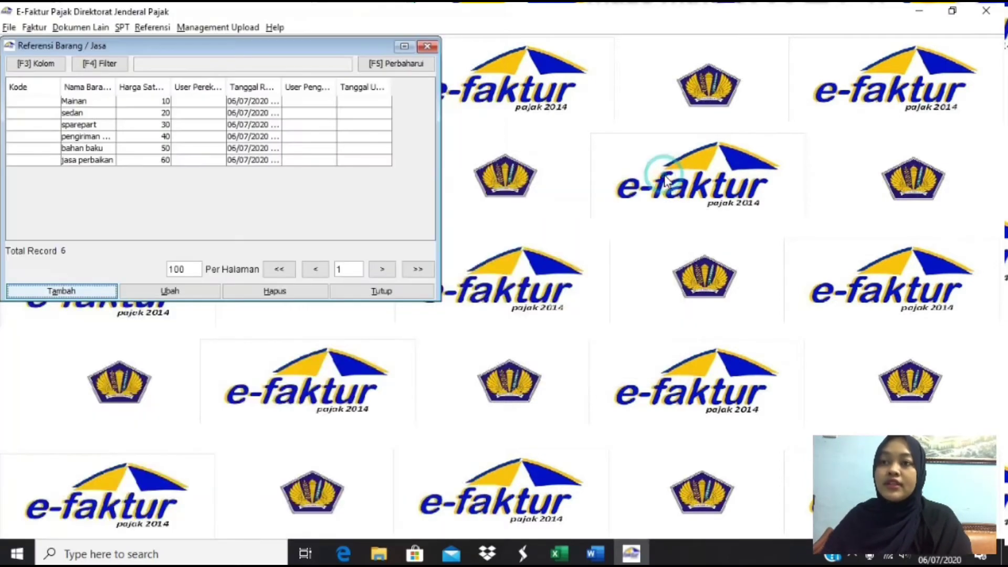
# - Start recording a new invoice from the Administrasi Faktur Pajak Keluaran list
pyautogui.click(427, 47)
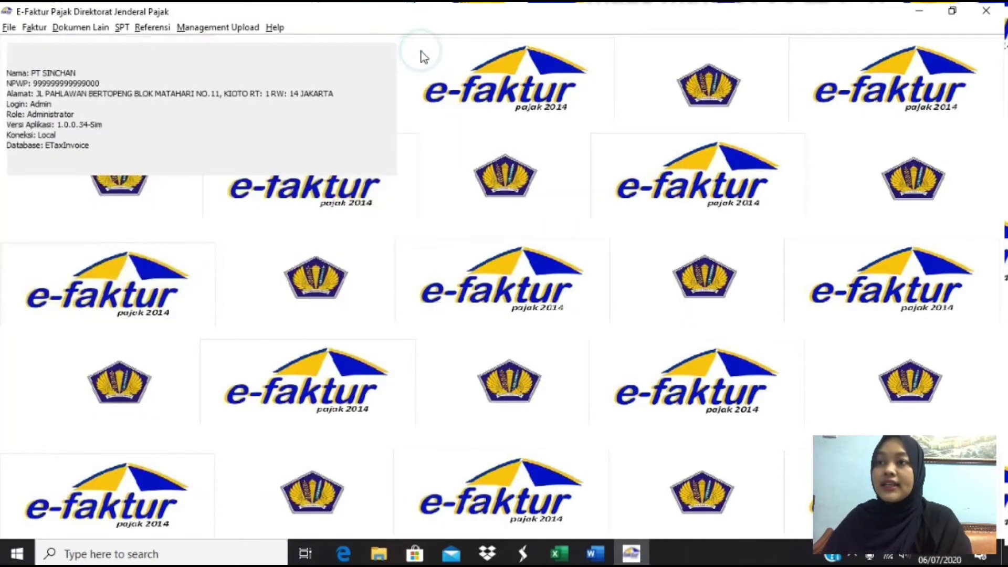
pyautogui.click(35, 27)
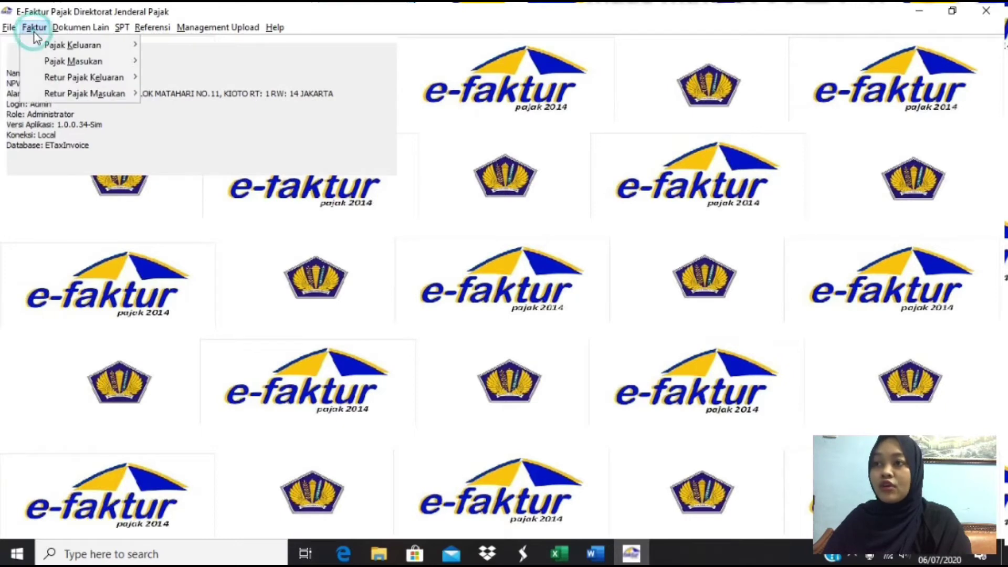
pyautogui.moveTo(56, 46)
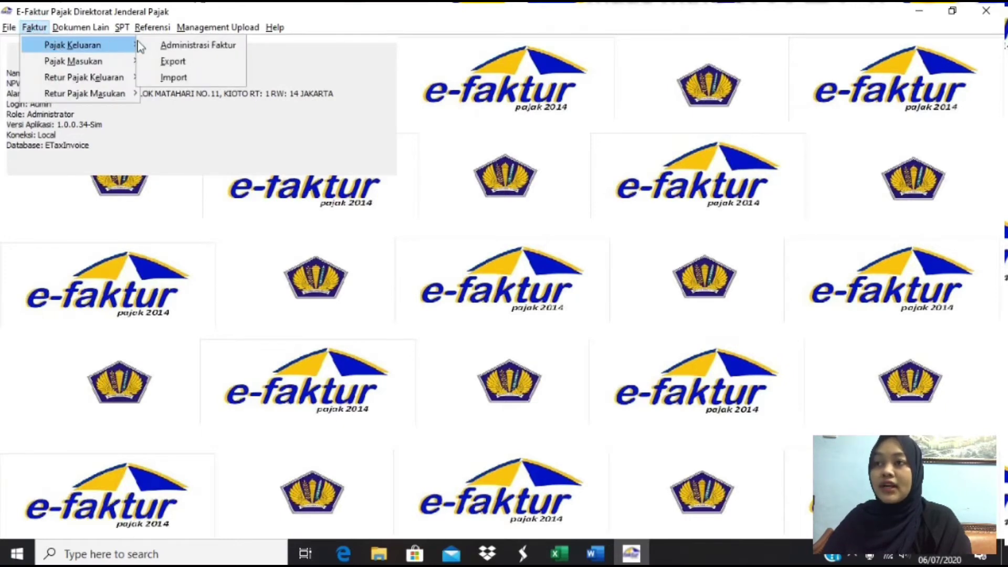
pyautogui.click(157, 43)
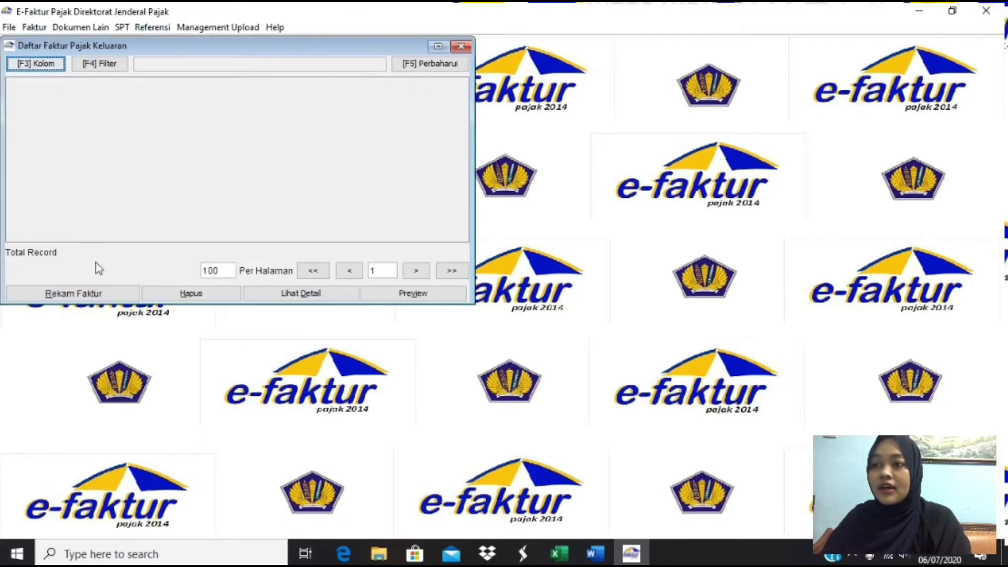
pyautogui.click(122, 302)
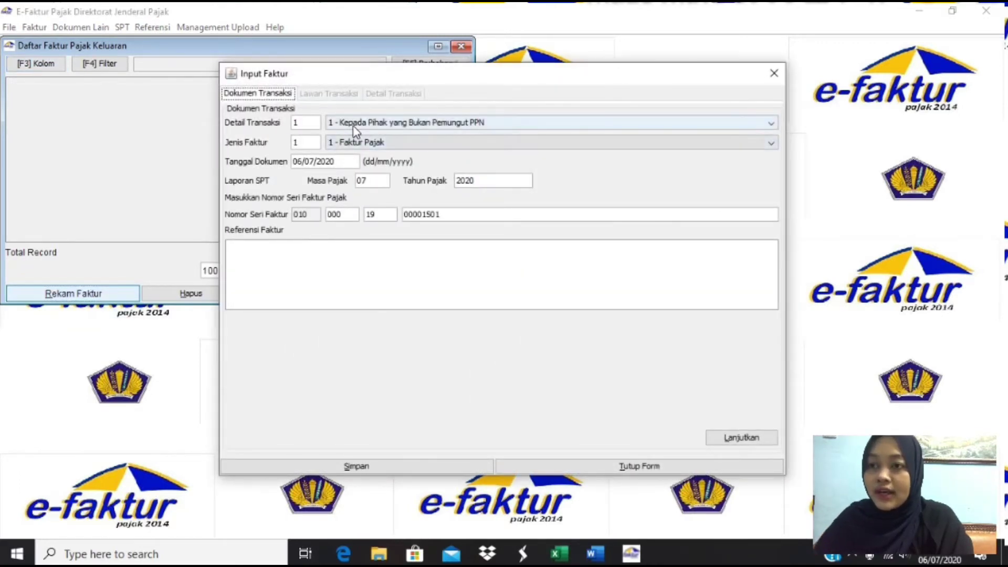
# - Keep transaction type 1 (non-VAT-collector) and the regular Faktur Pajak invoice type
pyautogui.hotkey('alt', 'Tab')
pyautogui.hotkey('alt', 'Tab')
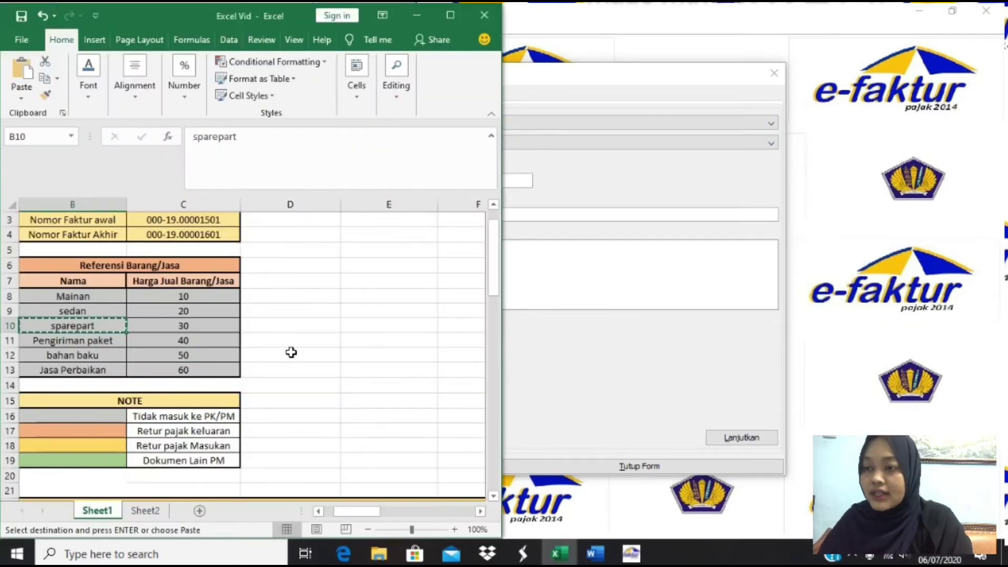
pyautogui.scroll(-4, 291, 353)
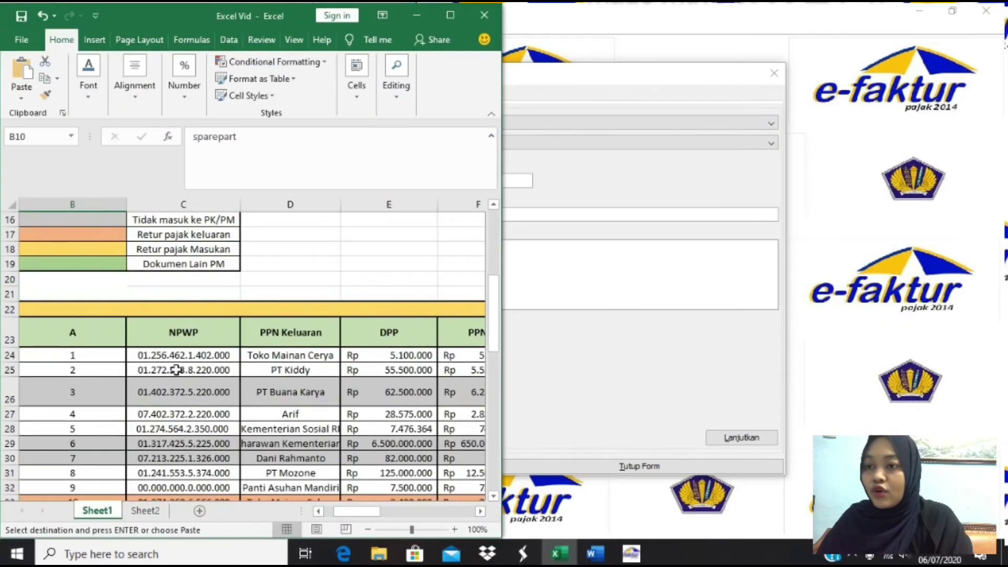
pyautogui.click(582, 383)
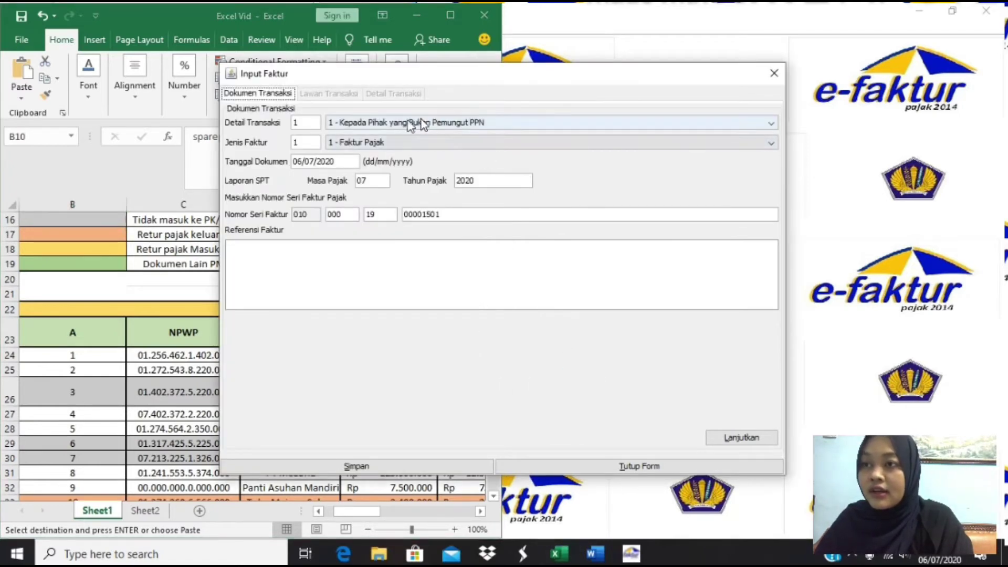
pyautogui.click(367, 128)
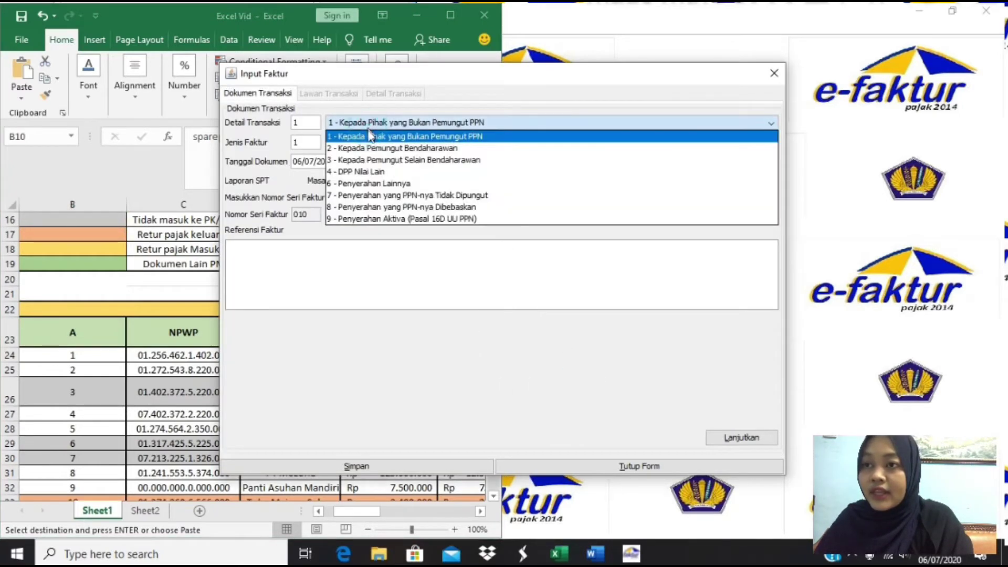
pyautogui.click(369, 247)
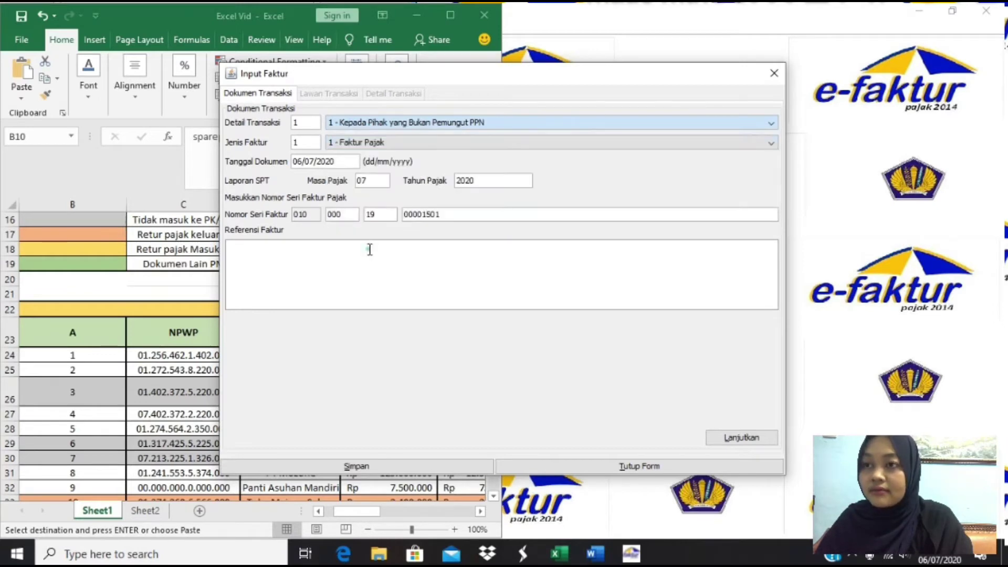
pyautogui.click(360, 136)
pyautogui.click(361, 142)
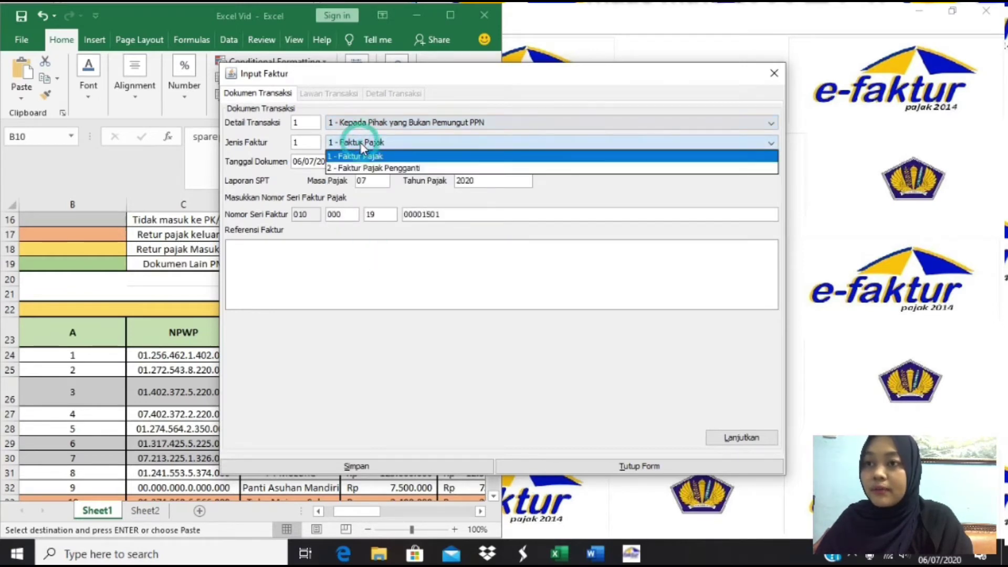
pyautogui.click(361, 142)
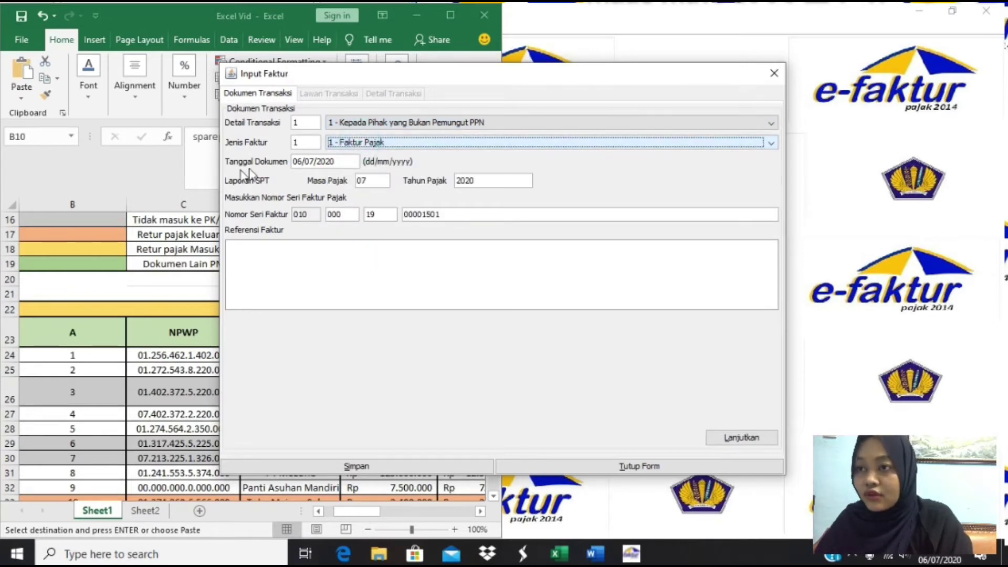
# - Copy 03/10/2019 from Excel cell K24 into the invoice's Tanggal Dokumen
pyautogui.click(167, 368)
pyautogui.click(175, 356)
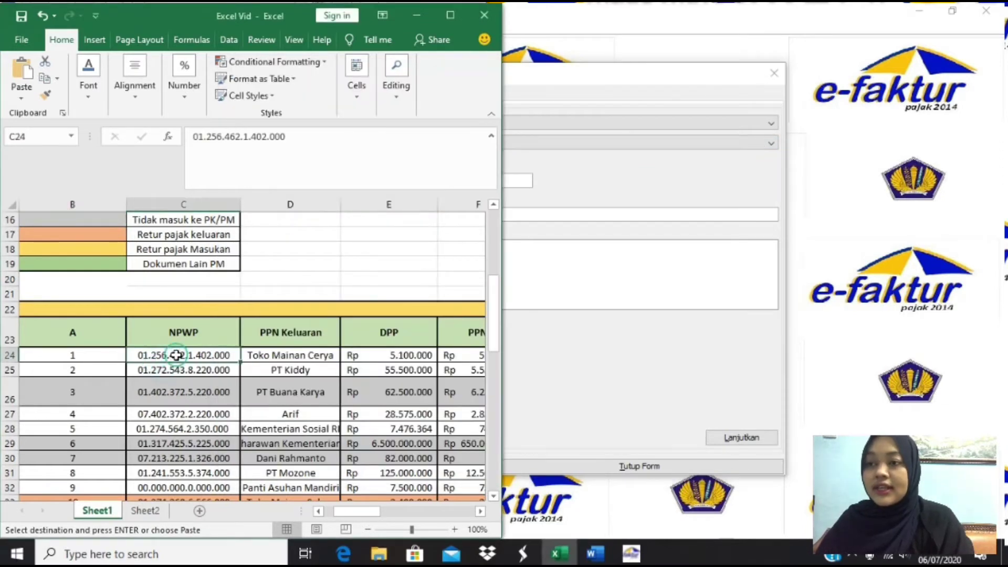
pyautogui.press('Right')
pyautogui.press('Right')
pyautogui.press('Right')
pyautogui.press('Right')
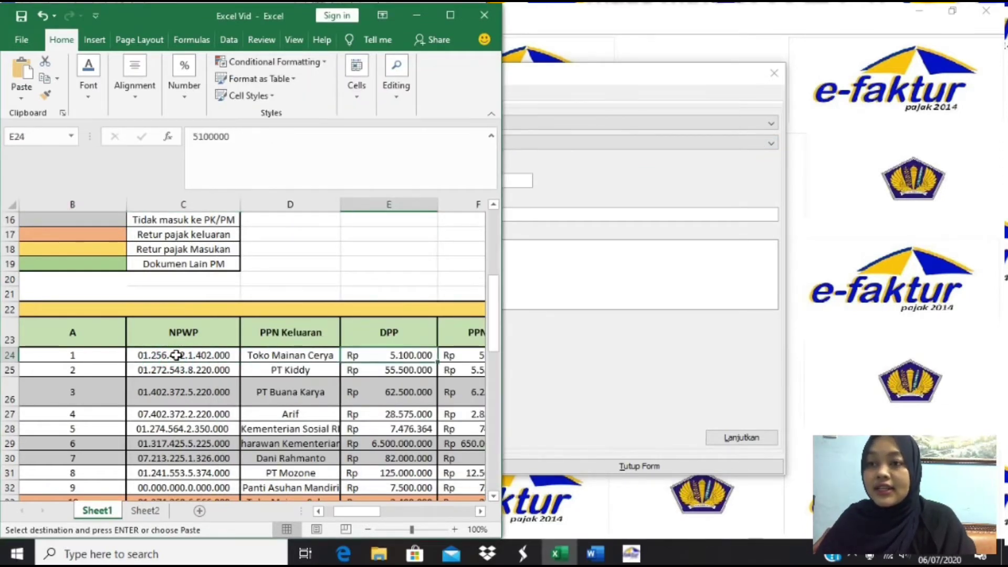
pyautogui.press('Right')
pyautogui.press('Right')
pyautogui.press('Right')
pyautogui.press('Right')
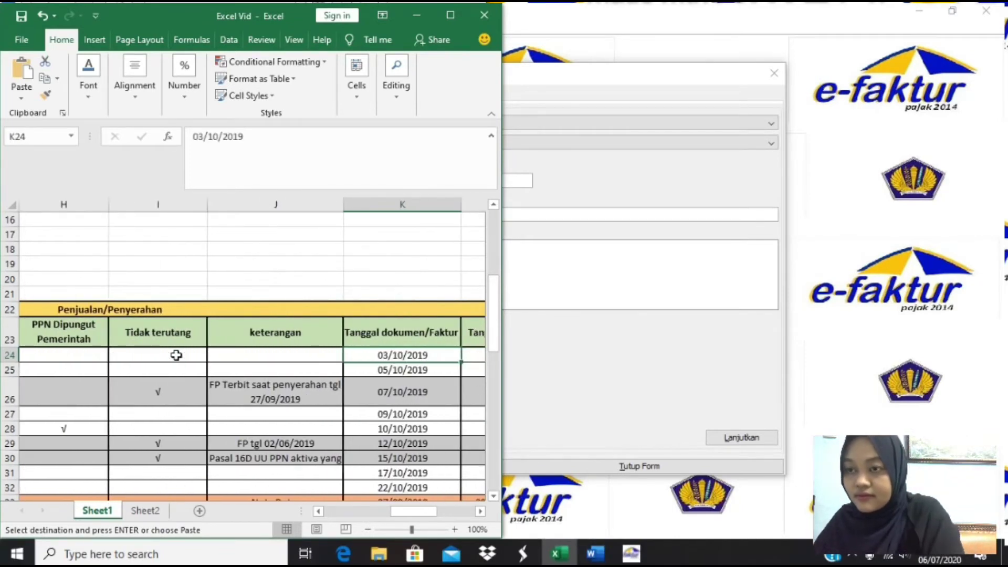
pyautogui.click(574, 301)
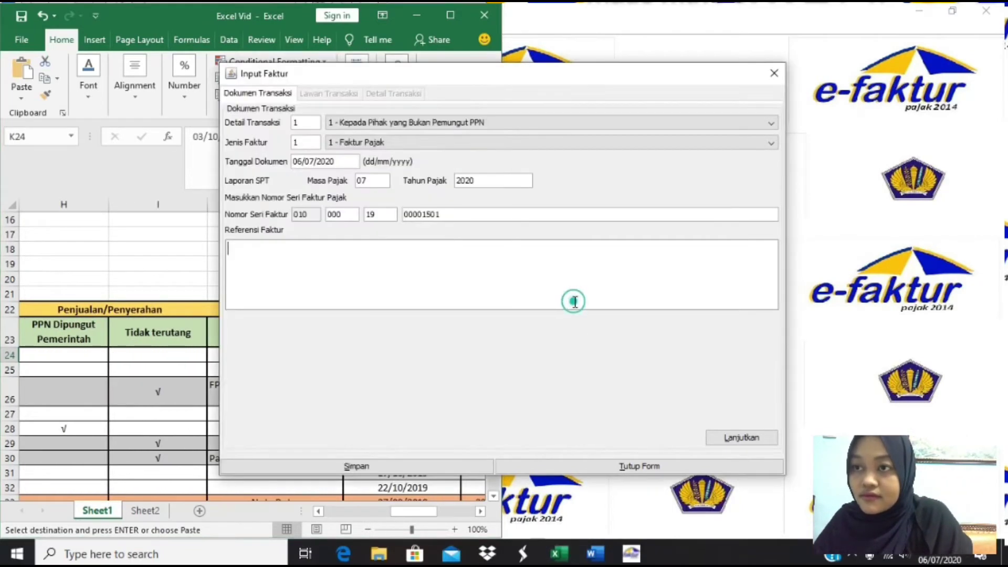
pyautogui.moveTo(294, 162); pyautogui.dragTo(375, 168)
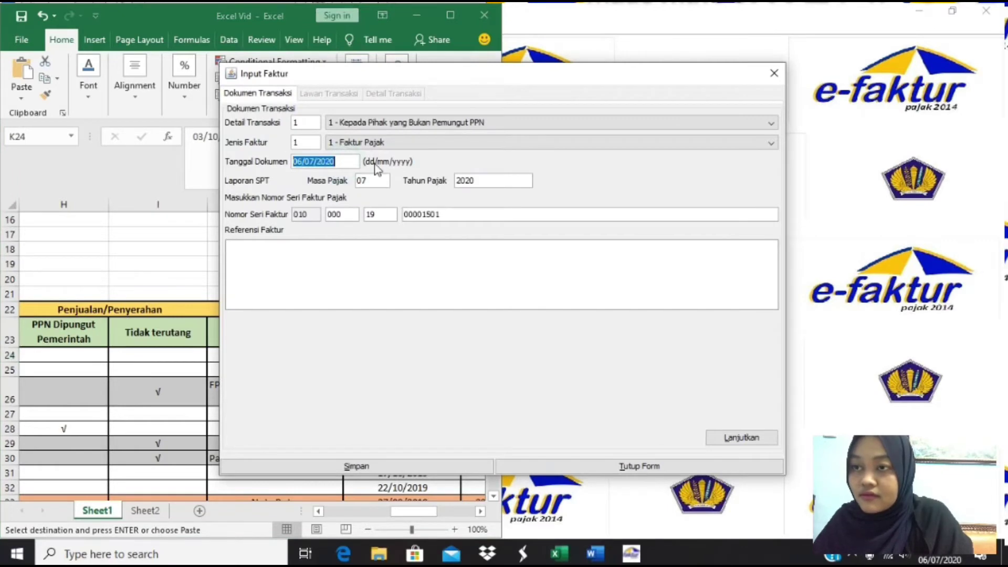
pyautogui.write('03/10/2019')
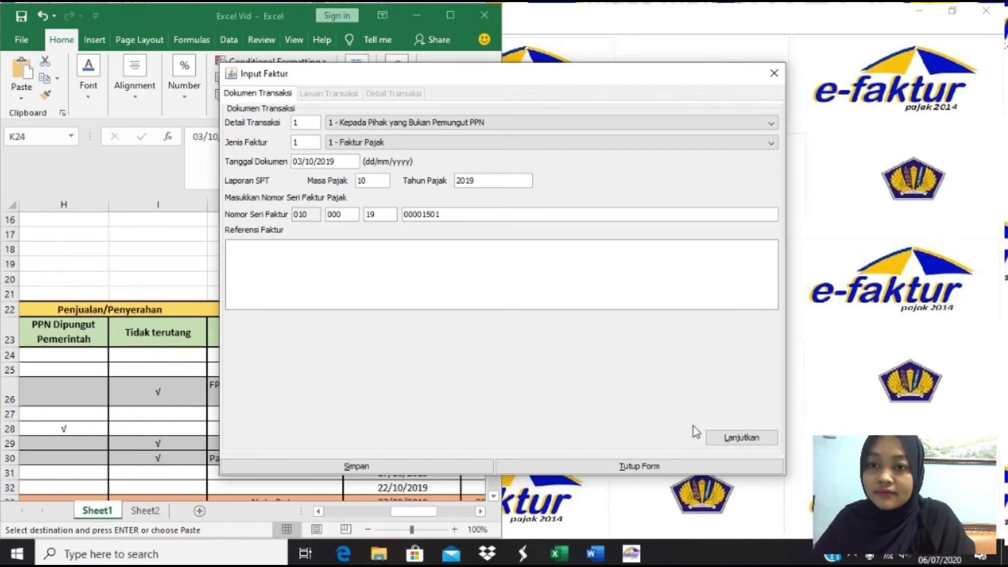
pyautogui.click(732, 437)
# - Select Toko Mainan from the counterparty reference list as the invoice buyer
pyautogui.click(735, 130)
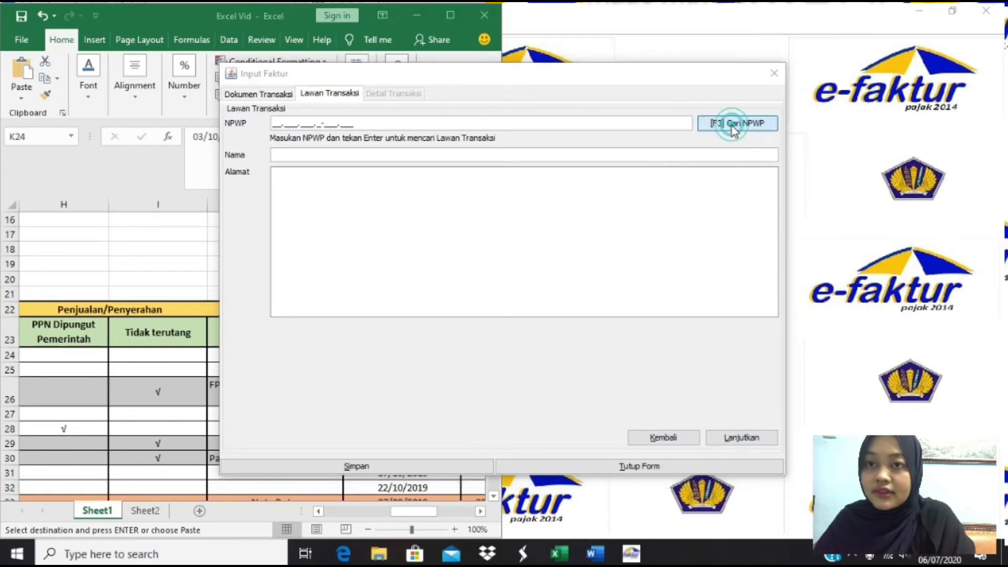
pyautogui.click(638, 184)
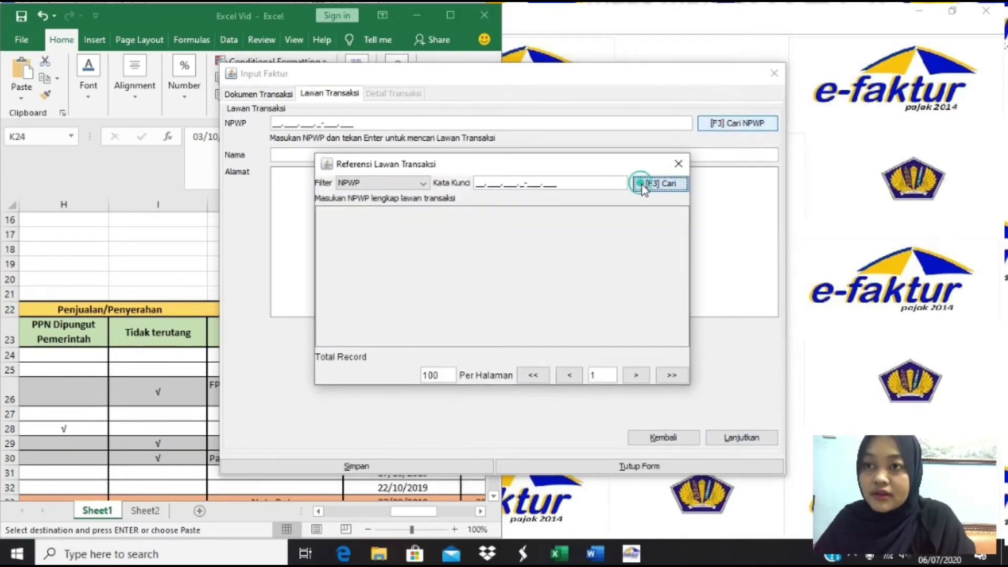
pyautogui.doubleClick(383, 230)
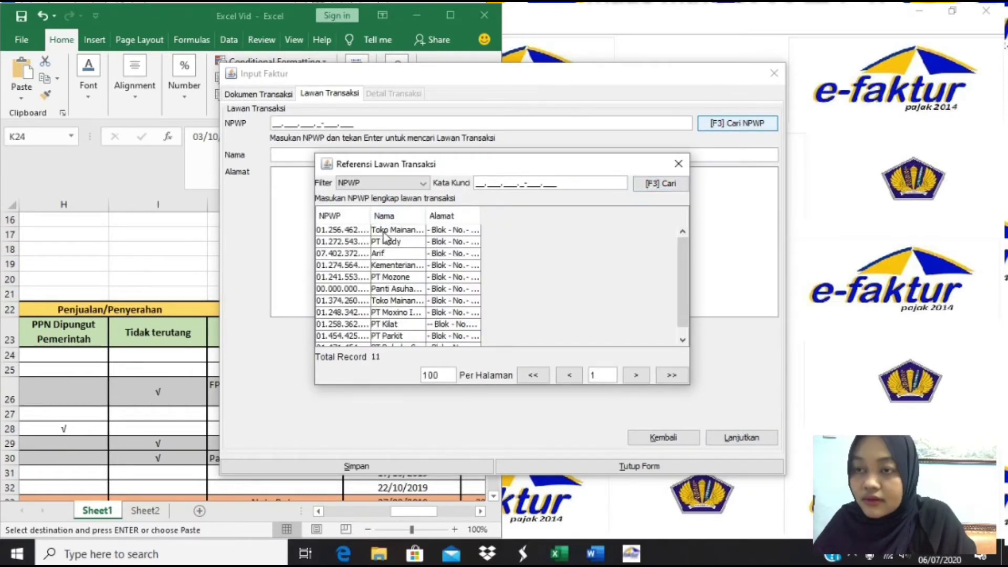
pyautogui.click(728, 440)
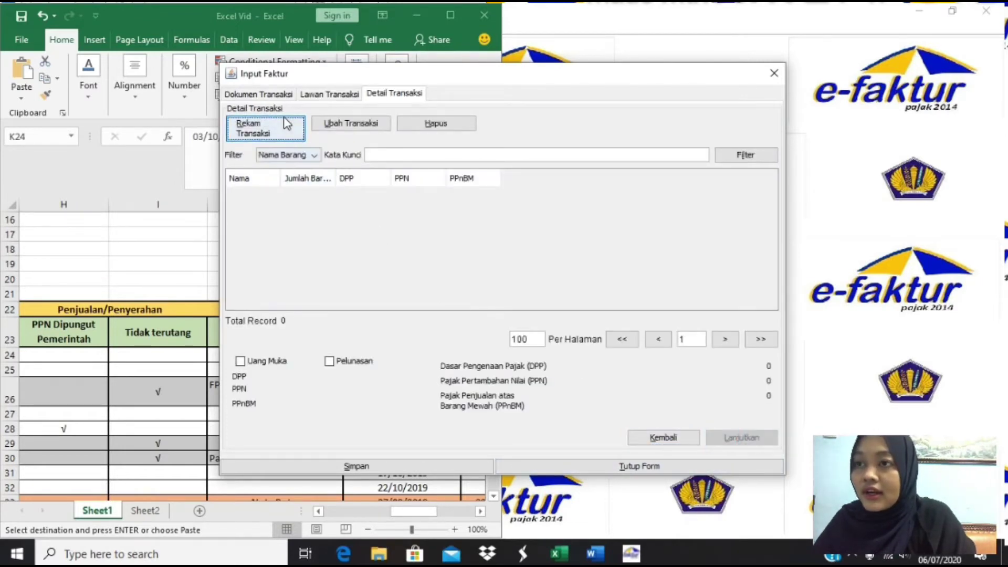
# - Add a Mainan goods line with unit price 5.100.000 taken from Excel cell E24
pyautogui.click(288, 135)
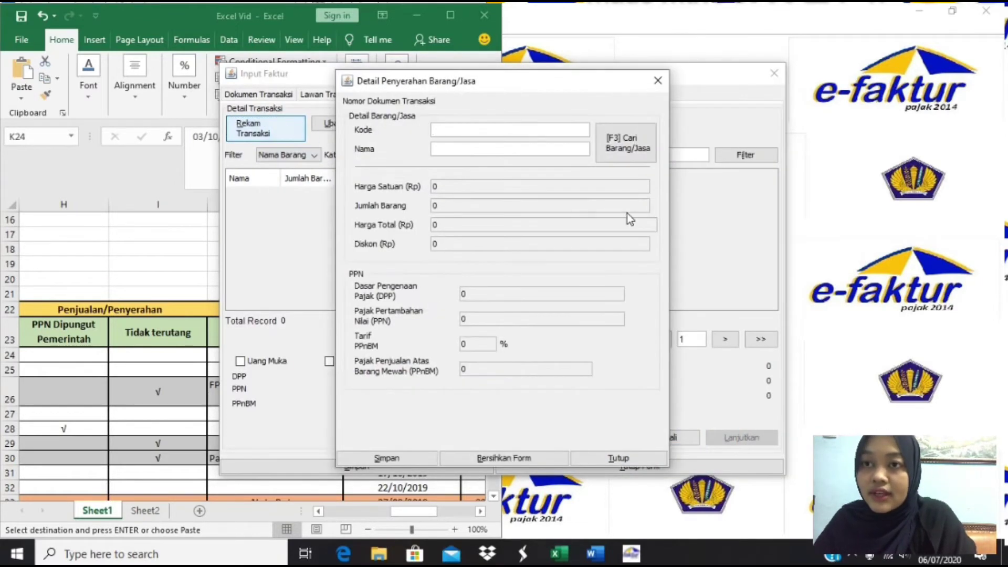
pyautogui.click(654, 156)
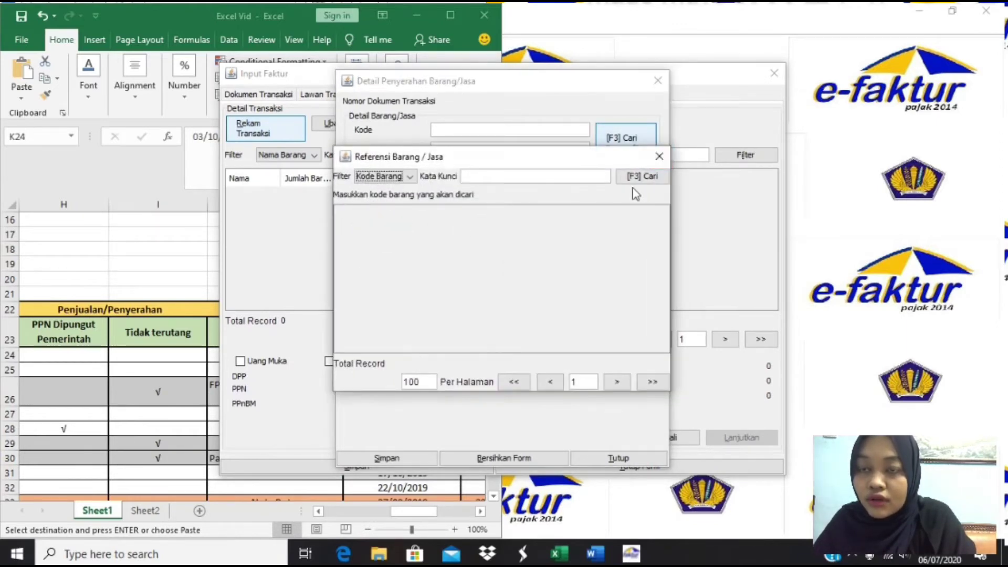
pyautogui.click(646, 180)
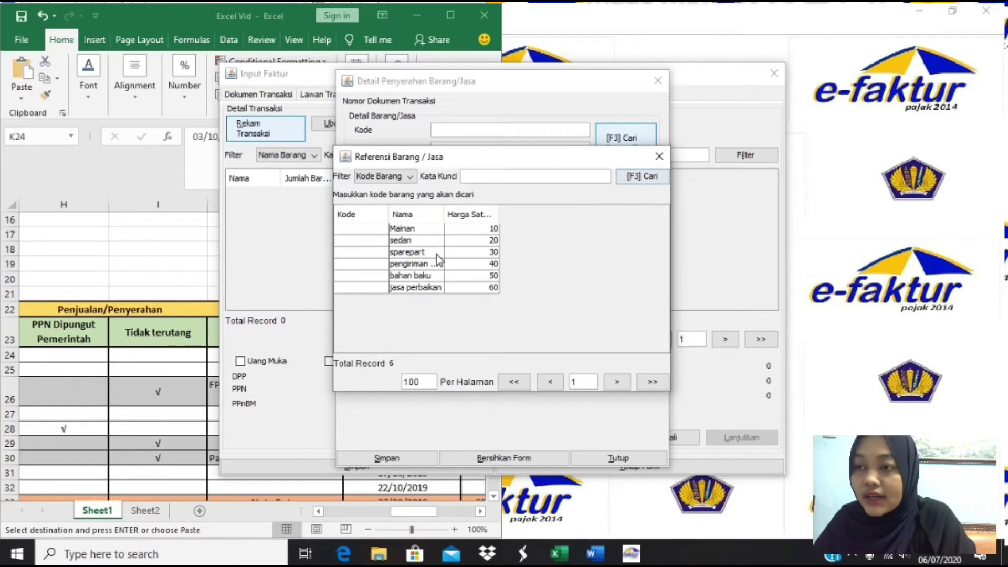
pyautogui.doubleClick(425, 229)
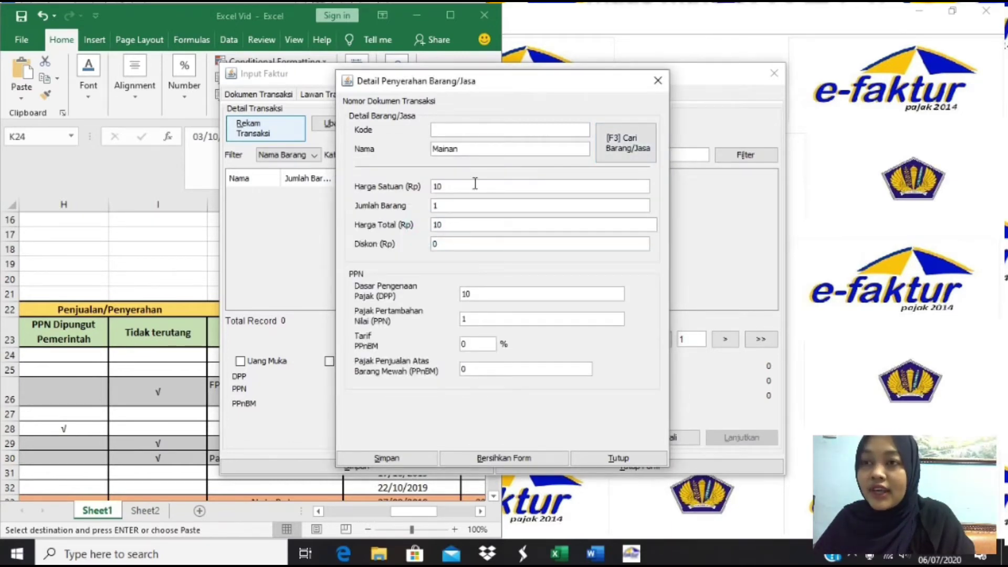
pyautogui.click(474, 187)
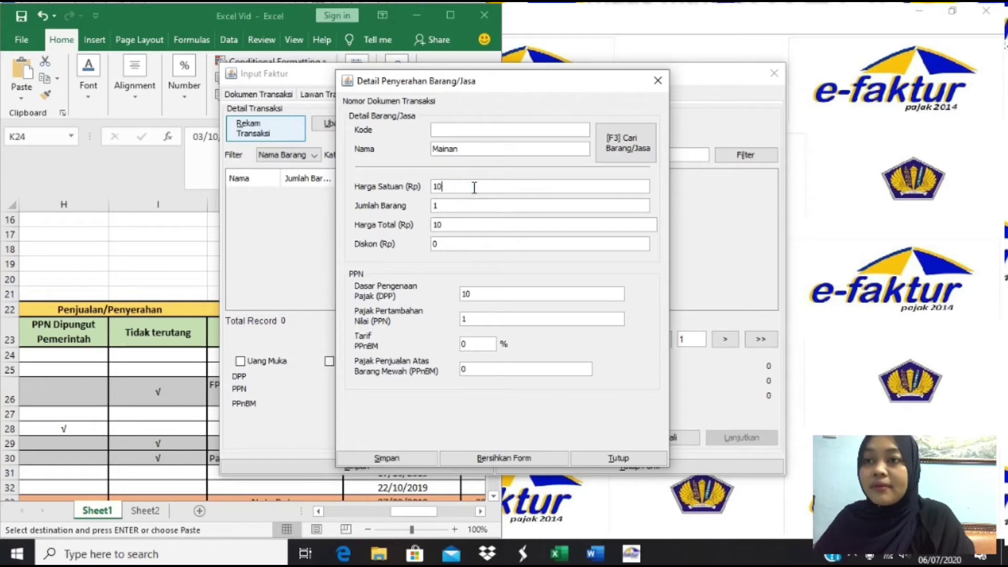
pyautogui.doubleClick(474, 188)
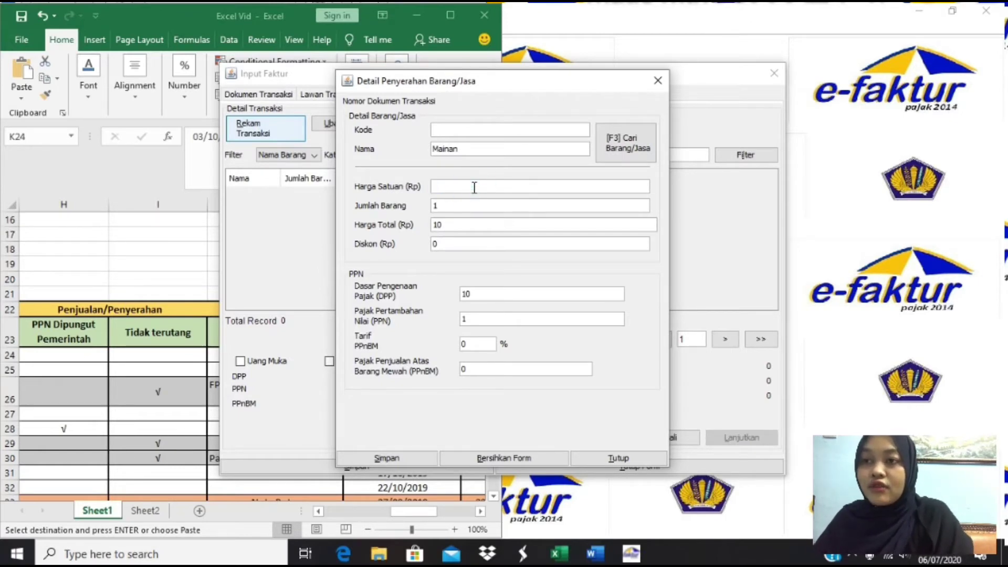
pyautogui.click(135, 355)
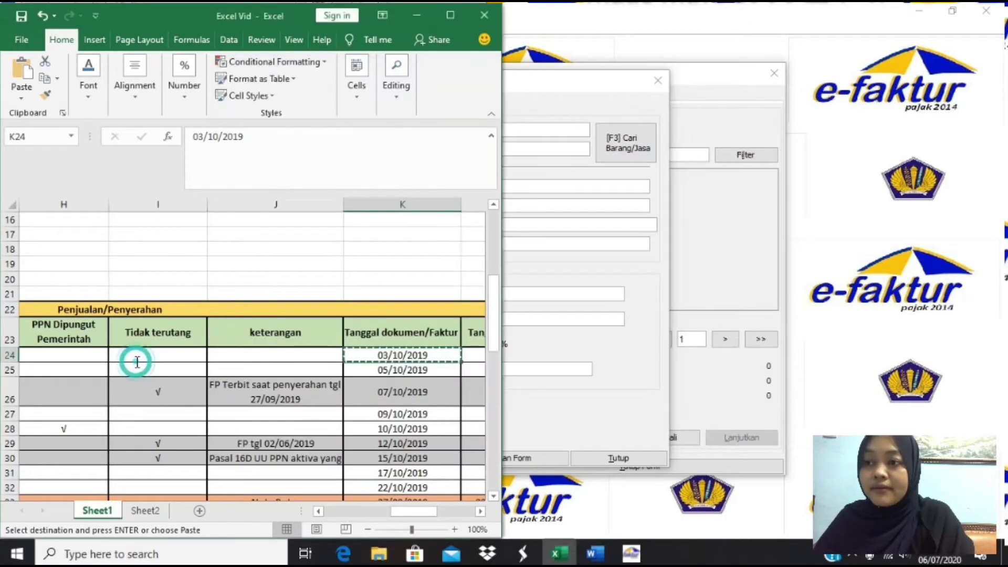
pyautogui.click(134, 355)
pyautogui.press('Left')
pyautogui.press('Left')
pyautogui.press('Left')
pyautogui.press('Left')
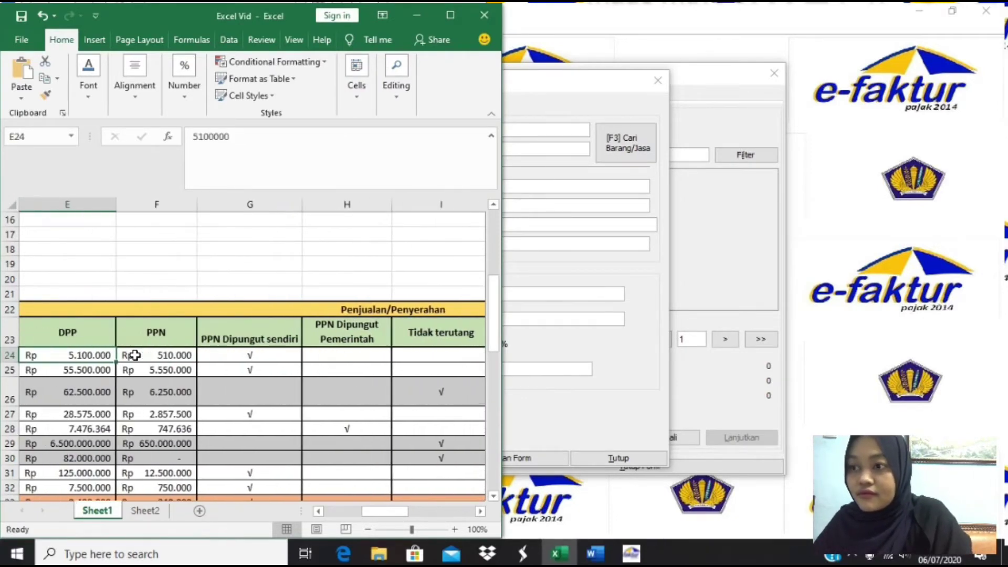
pyautogui.hotkey('ctrl', 'c')
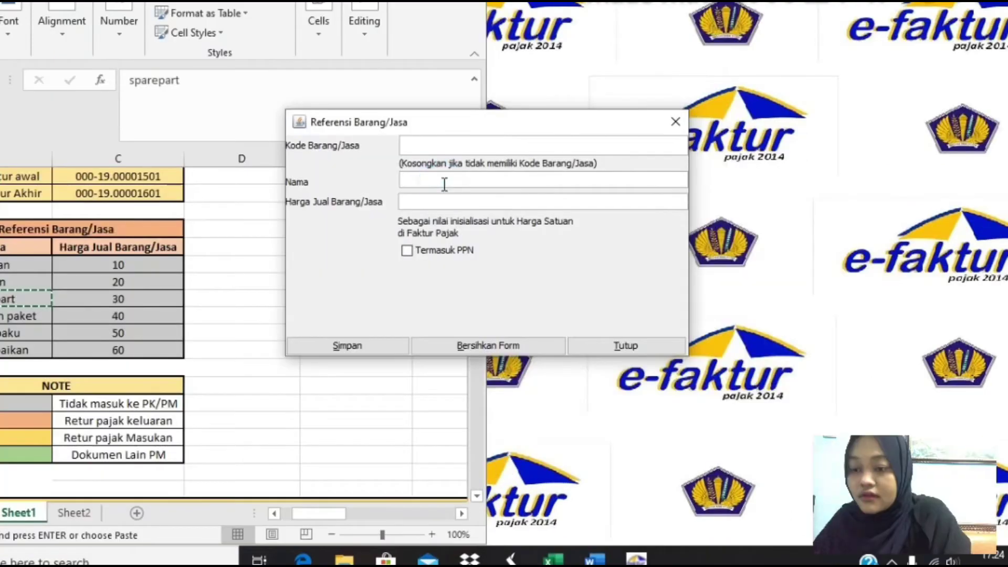
pyautogui.click(549, 187)
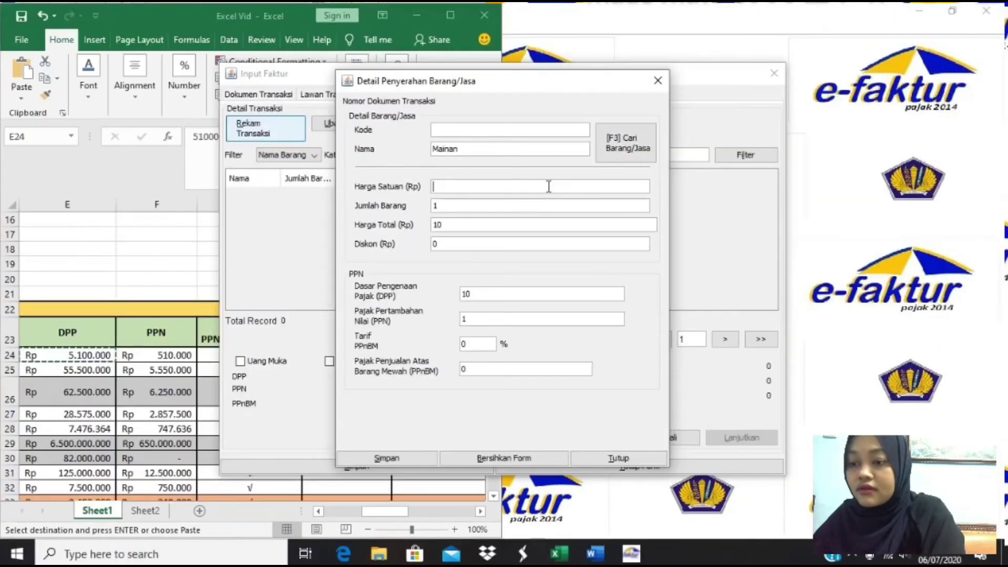
pyautogui.write('5100')
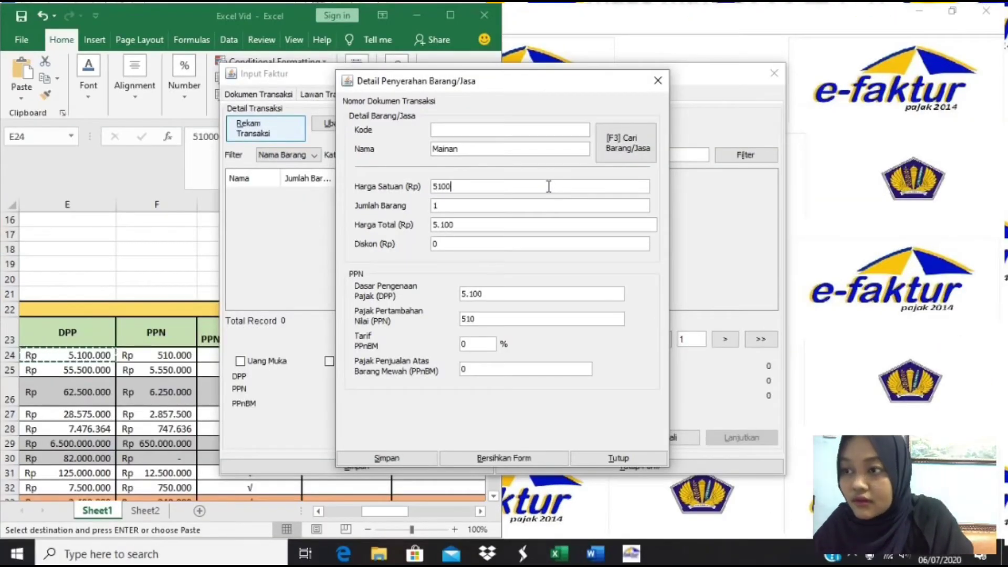
pyautogui.write('000')
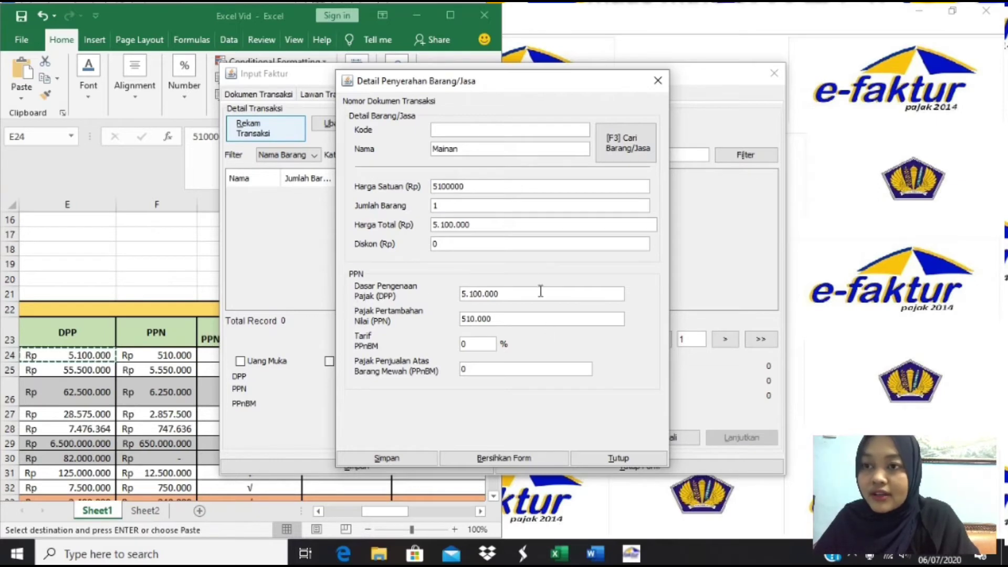
# - Save the Mainan line and the invoice with DPP 5.100.000 and PPN 510.000
pyautogui.click(393, 459)
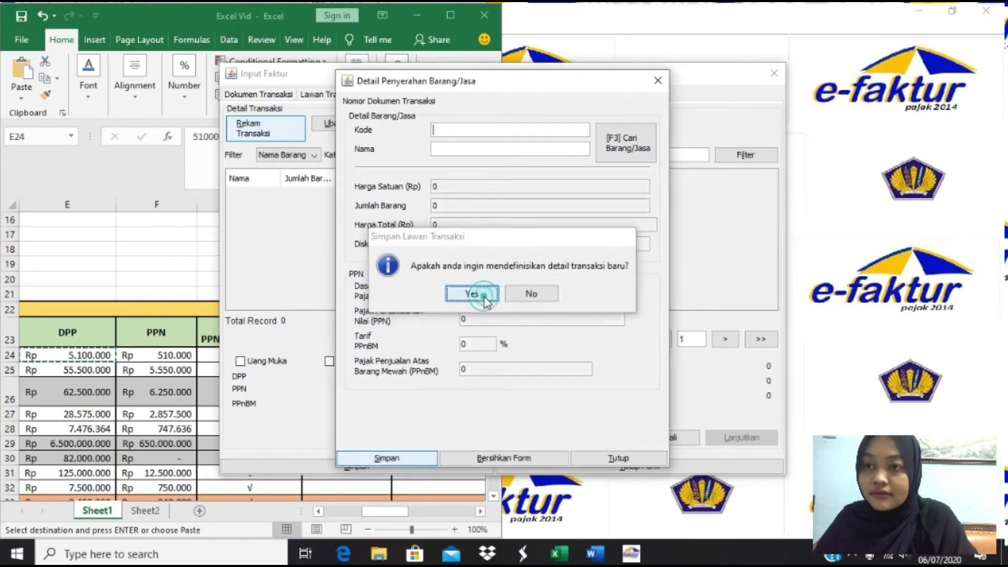
pyautogui.click(476, 293)
pyautogui.click(658, 82)
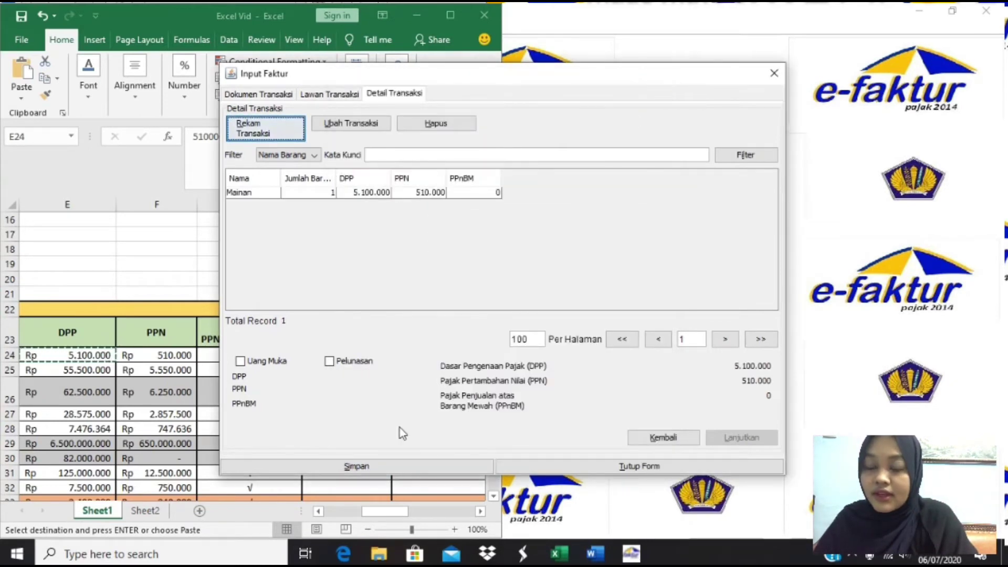
pyautogui.click(359, 466)
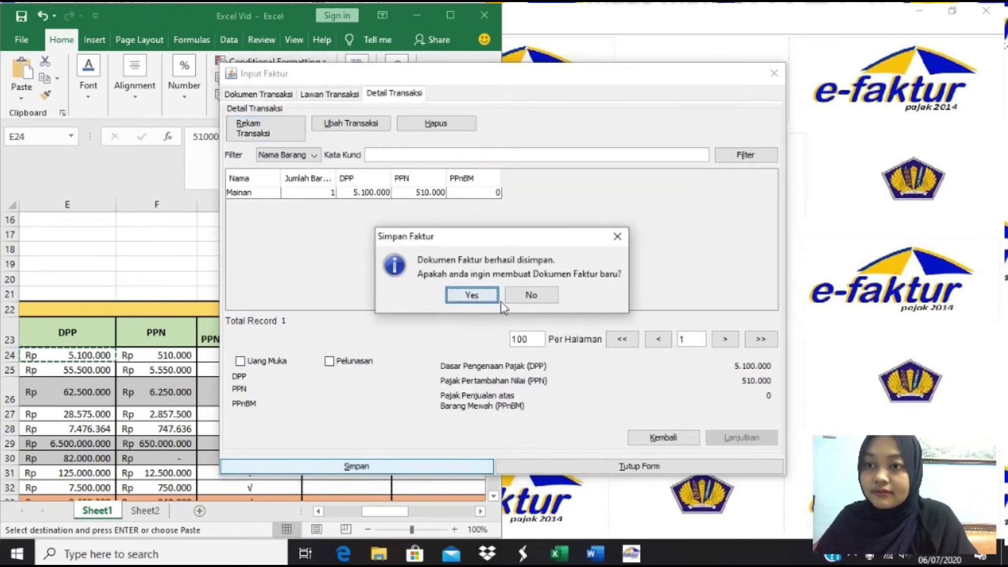
# - Start the next invoice for PT Kiddy, pasting its Excel DPP as the Mainan unit price
pyautogui.click(475, 293)
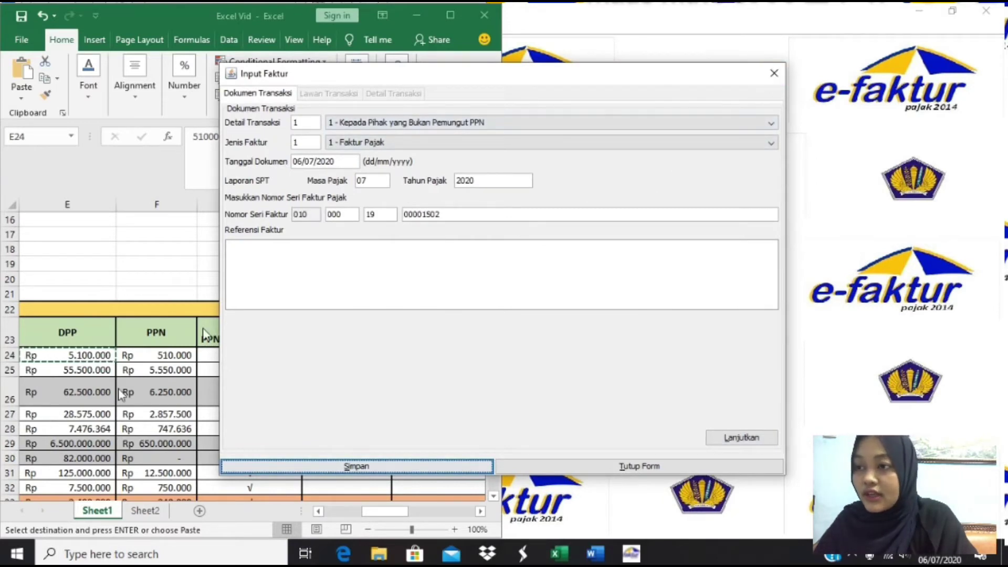
pyautogui.hotkey('alt', 'Tab')
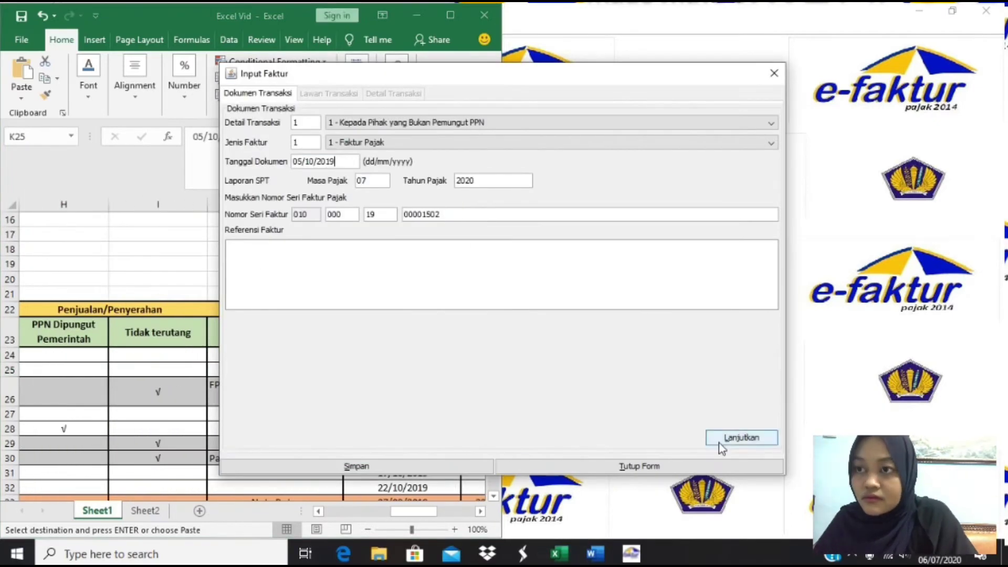
pyautogui.click(721, 441)
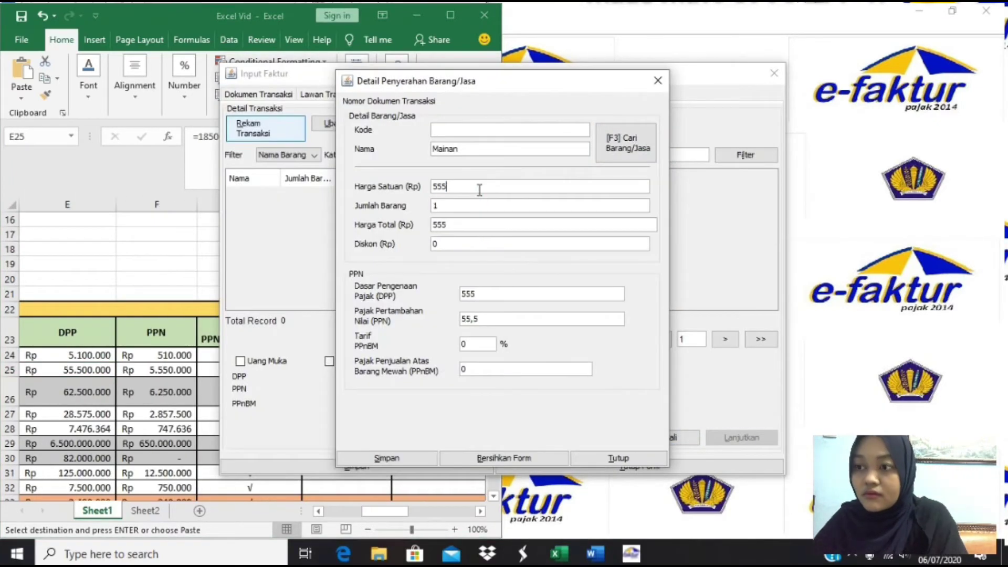
pyautogui.write('00000')
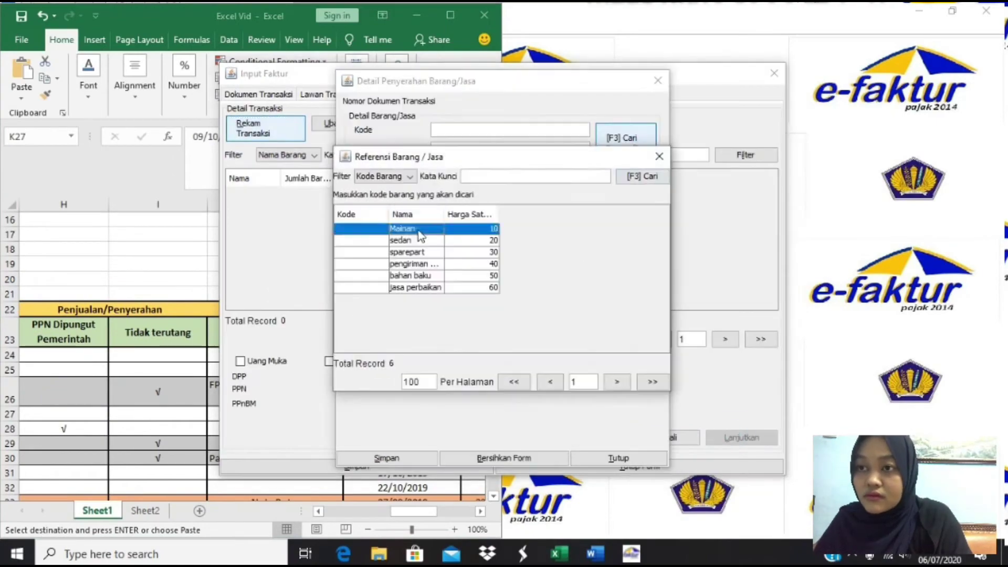
pyautogui.click(696, 167)
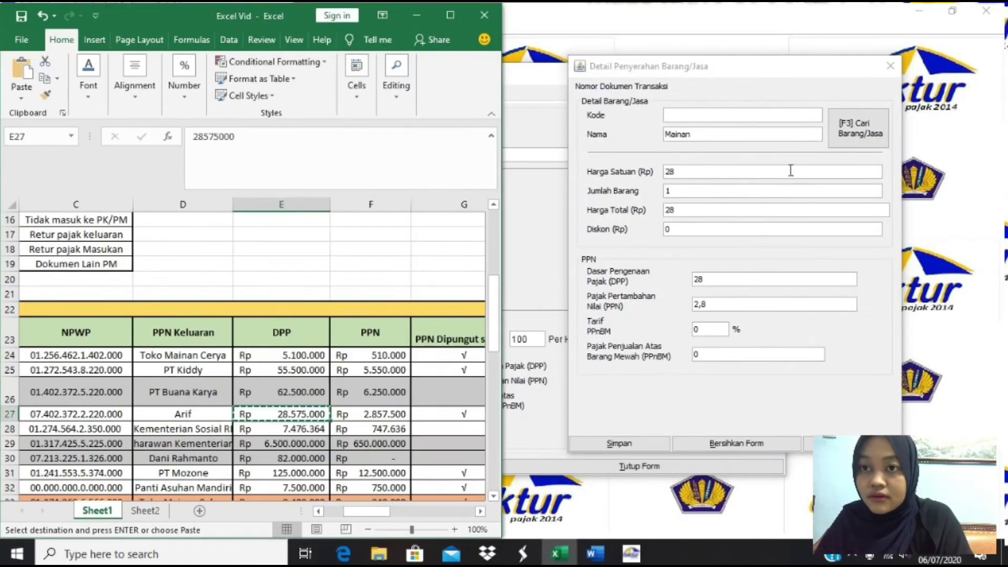
pyautogui.write('28575000')
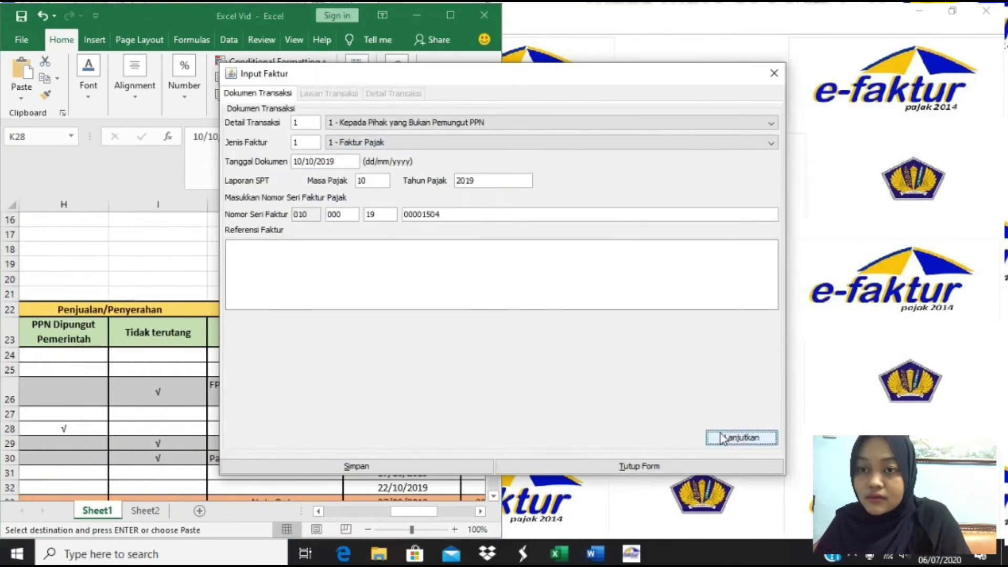
pyautogui.click(735, 436)
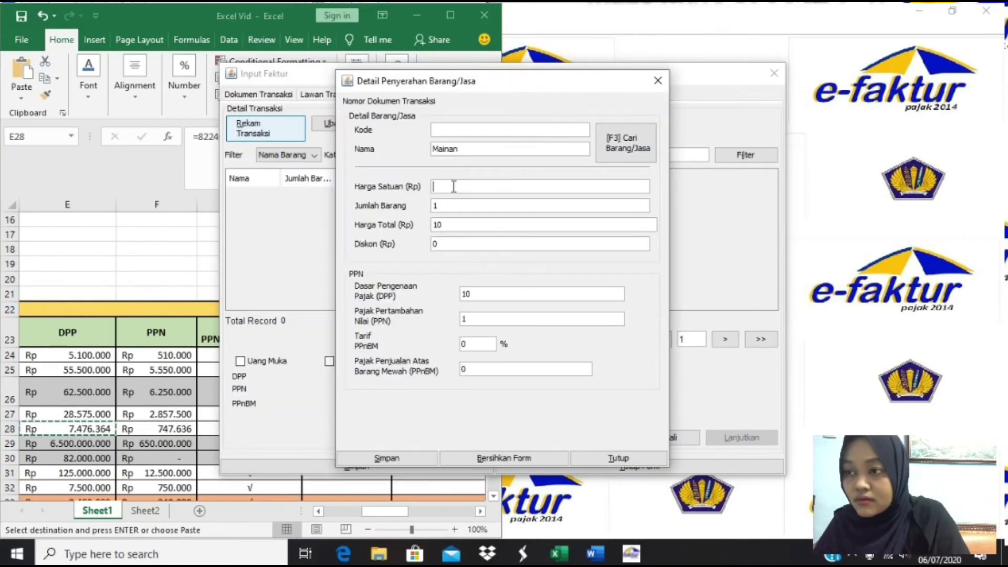
pyautogui.hotkey('ctrl', 'v')
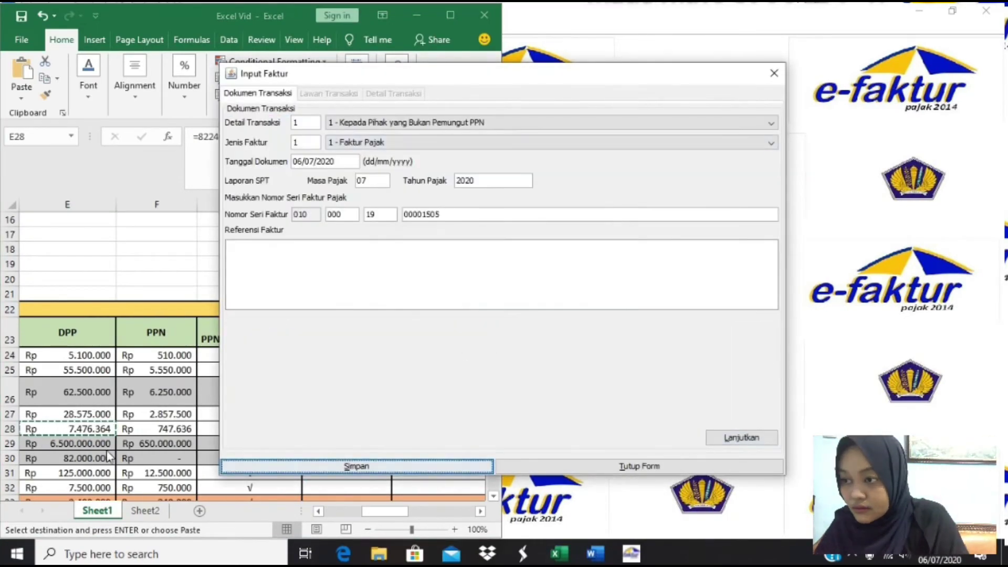
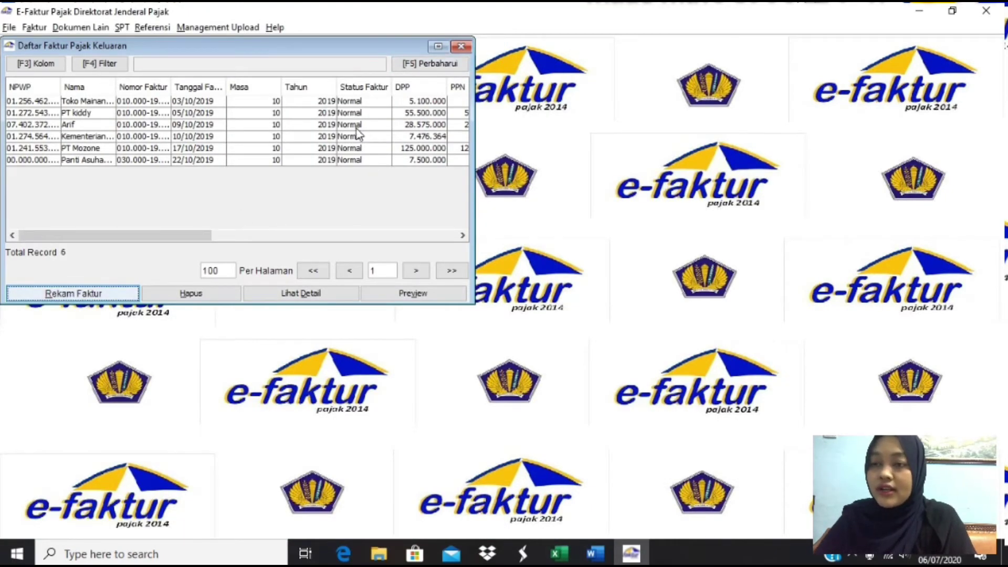
# - Check the customer and DPP of the return in spreadsheet row 33
pyautogui.hotkey('alt', 'Tab')
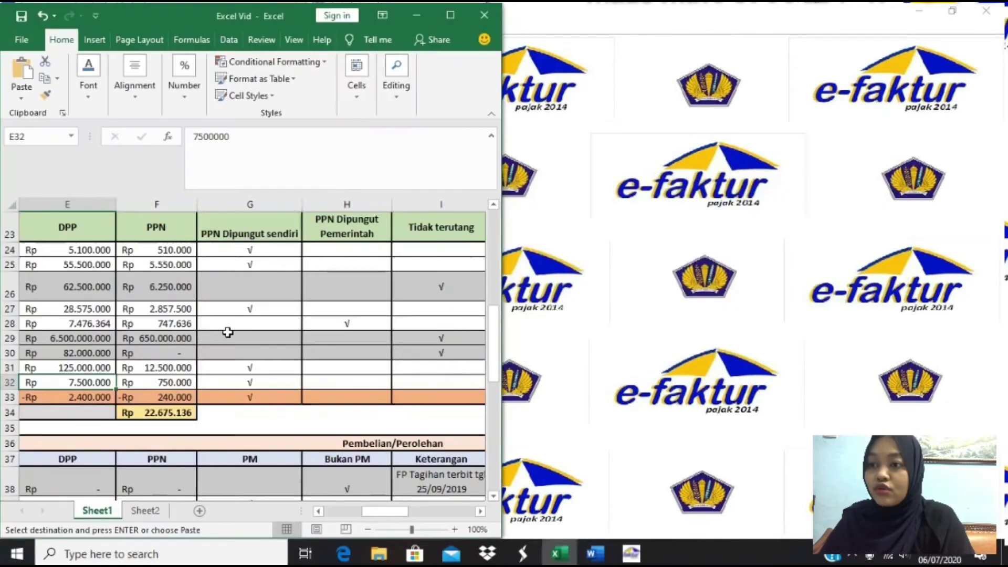
pyautogui.press('Right')
pyautogui.press('Down')
pyautogui.press('Left')
pyautogui.press('Left')
pyautogui.press('Left')
pyautogui.press('Left')
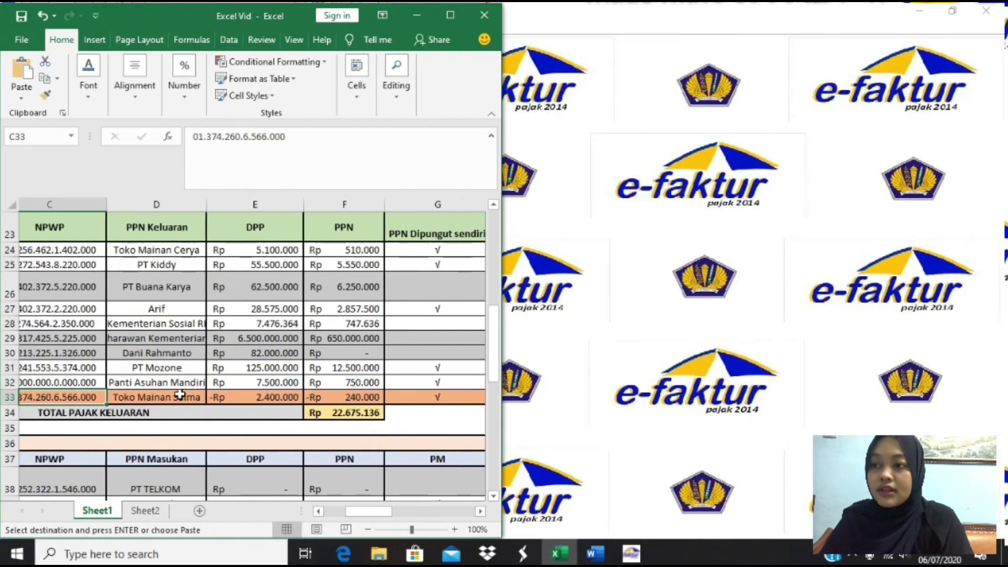
pyautogui.press('Right')
pyautogui.press('Right')
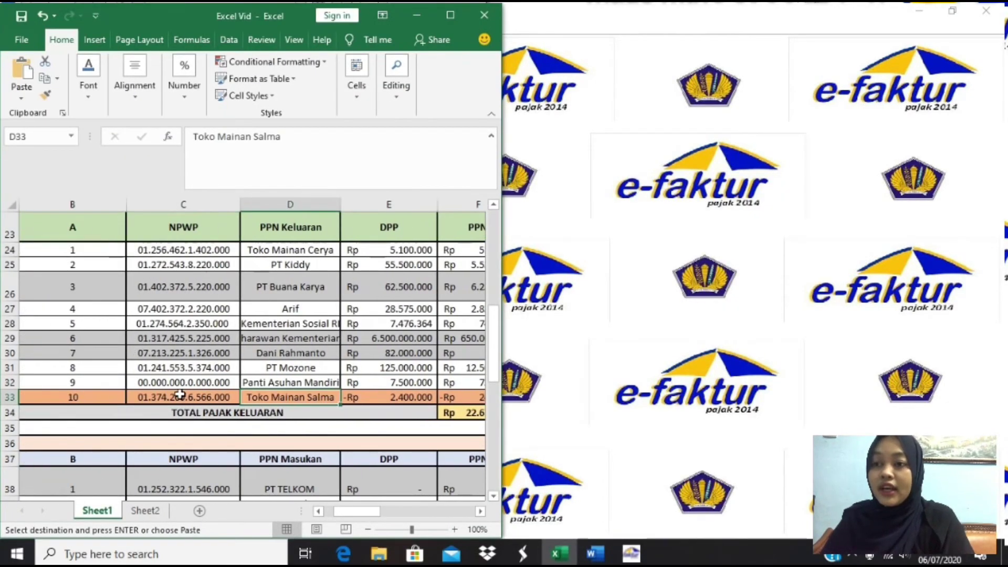
pyautogui.press('Right')
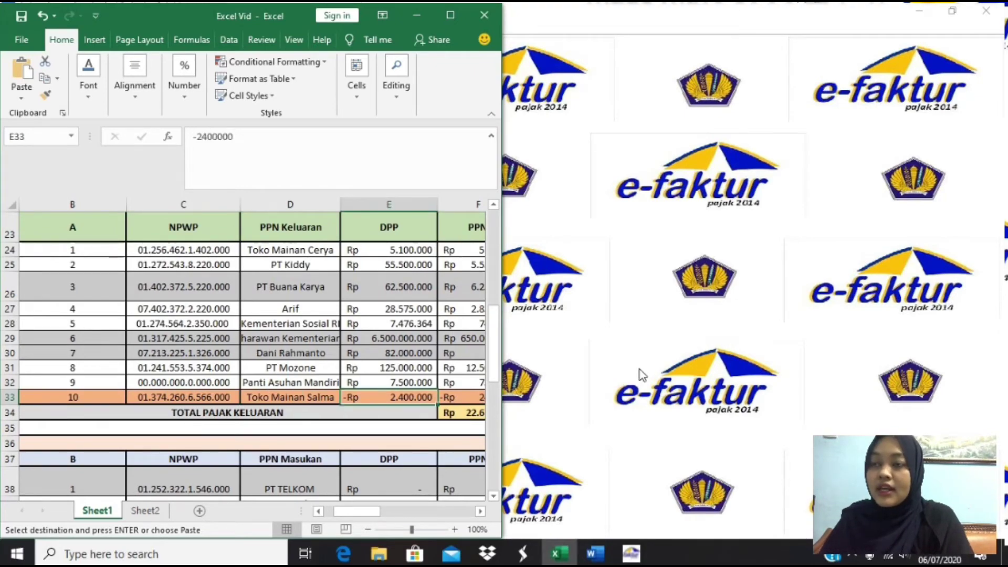
pyautogui.click(642, 375)
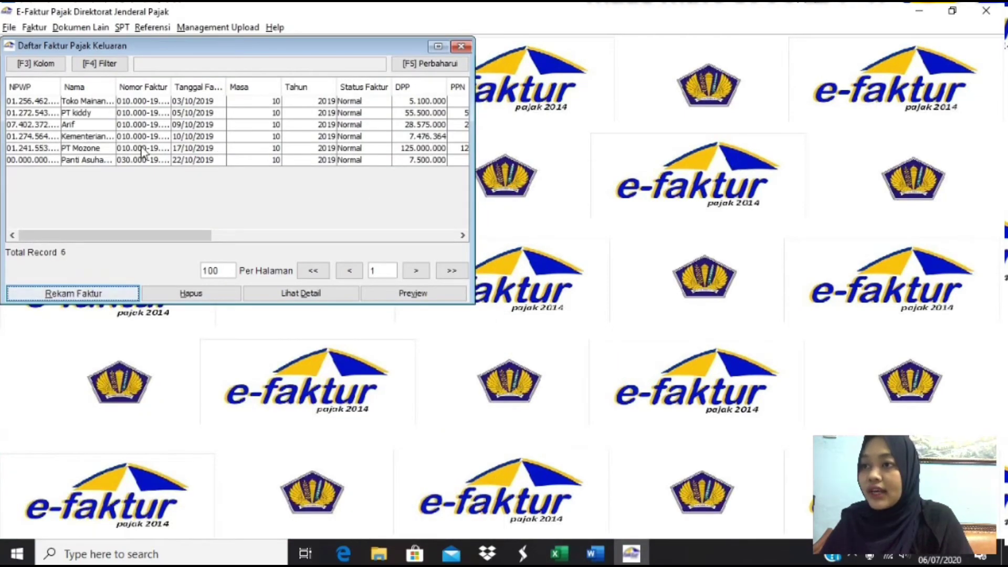
# - Change the Kementerian invoice's Detail Transaksi to 2 - Kepada Pemungut Bendaharawan and save it
pyautogui.click(85, 137)
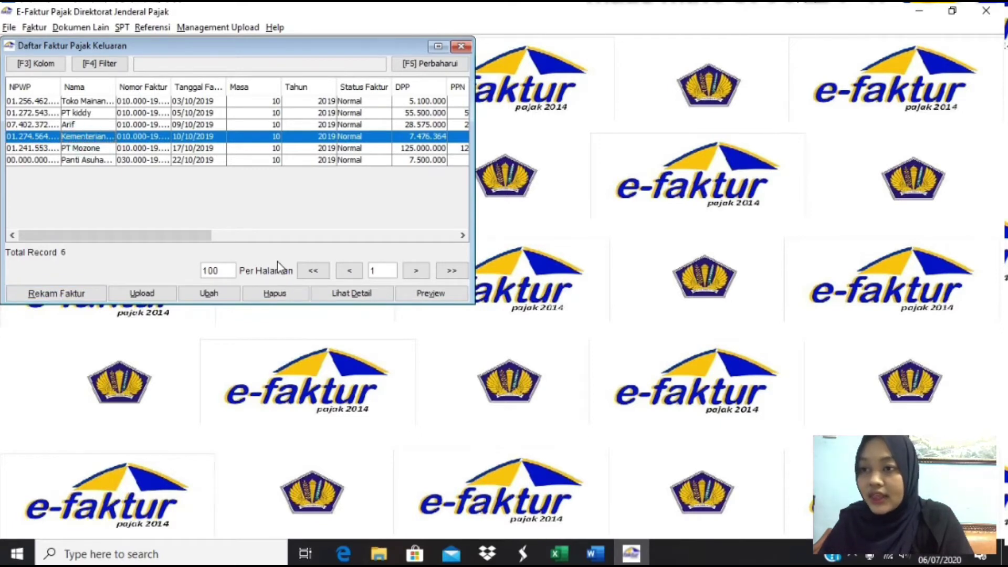
pyautogui.click(204, 295)
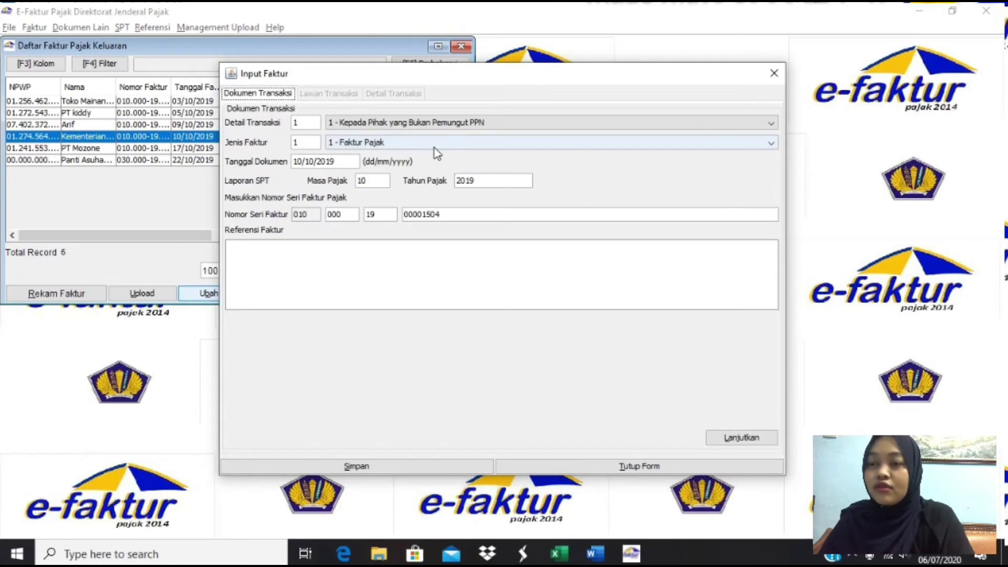
pyautogui.click(434, 126)
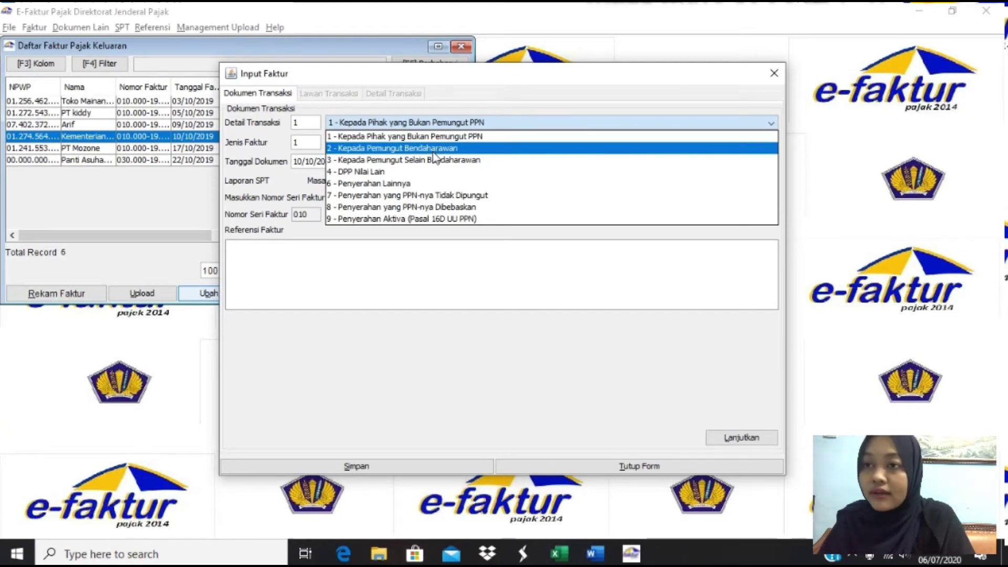
pyautogui.click(434, 148)
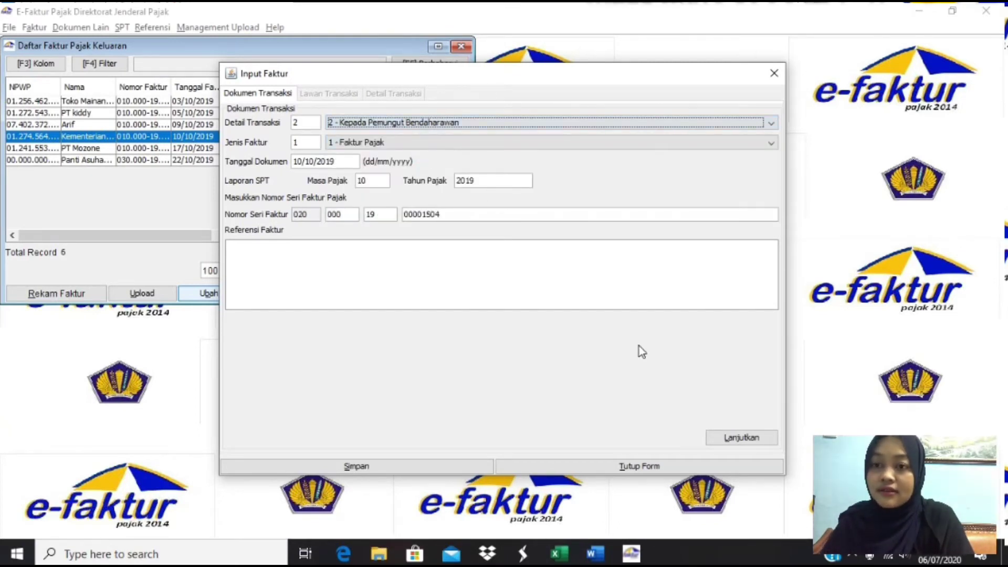
pyautogui.click(467, 465)
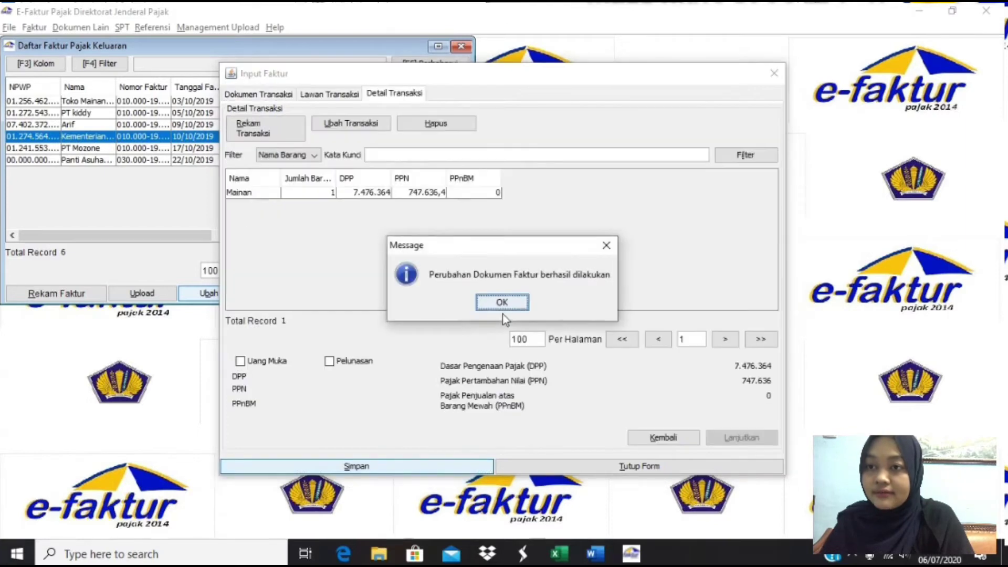
pyautogui.click(500, 303)
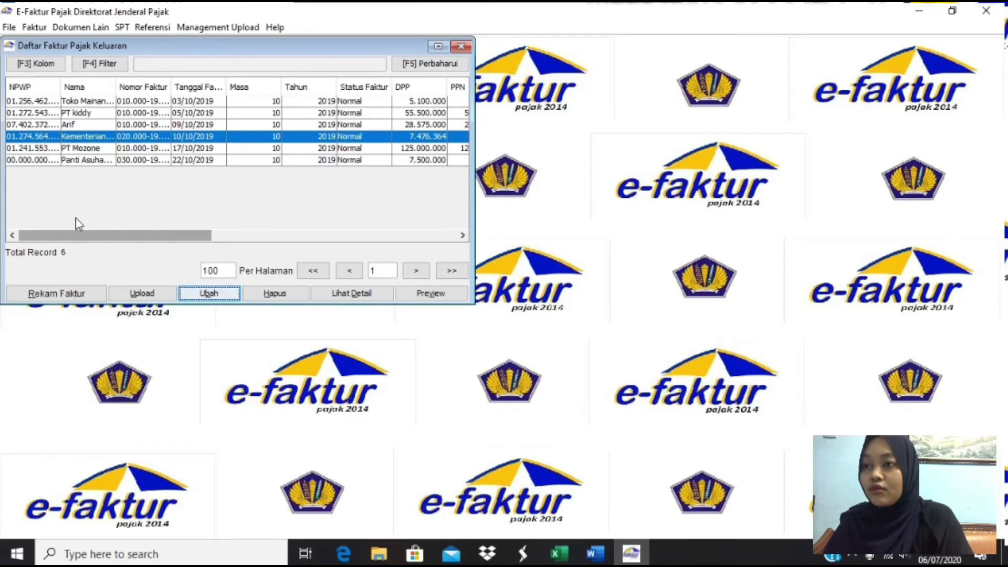
# - Select all six output invoices and queue them for upload
pyautogui.click(71, 188)
pyautogui.click(123, 184)
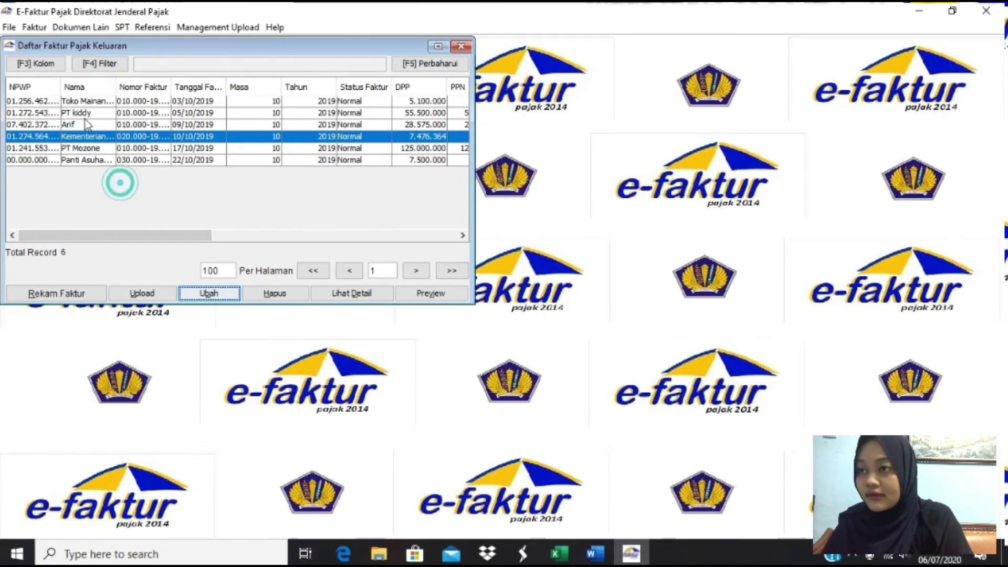
pyautogui.click(47, 182)
pyautogui.moveTo(16, 101); pyautogui.dragTo(120, 174)
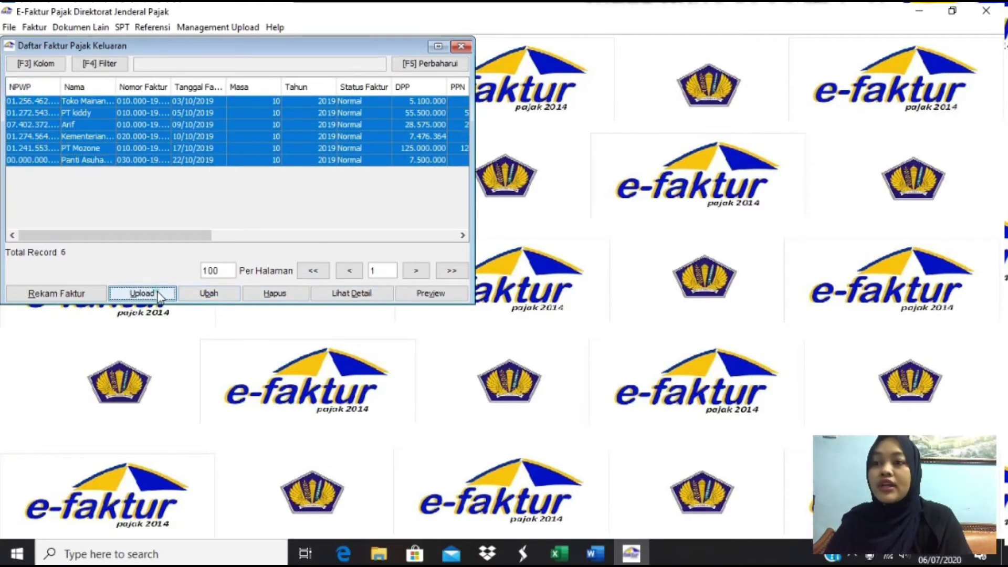
pyautogui.click(143, 294)
pyautogui.click(205, 210)
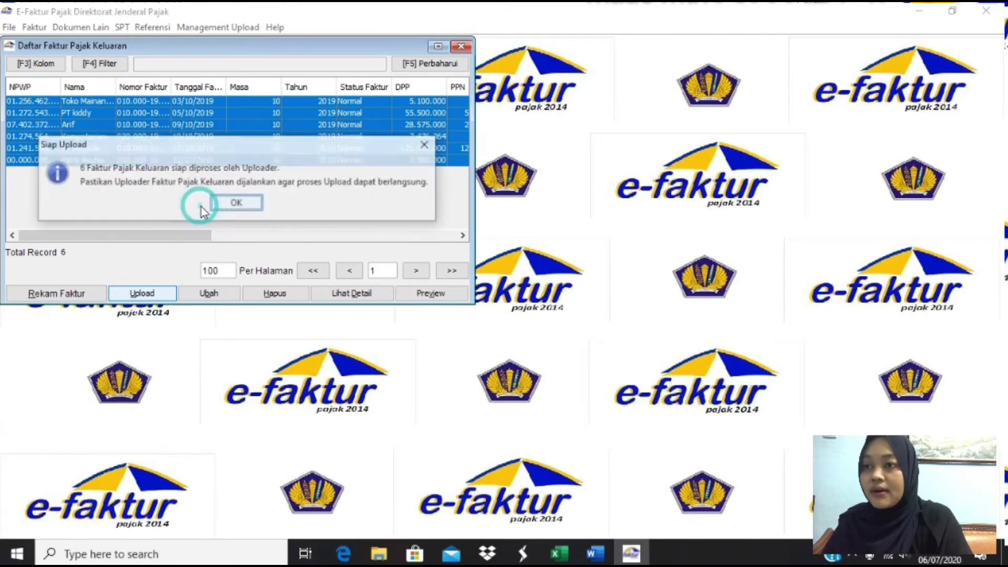
pyautogui.click(236, 201)
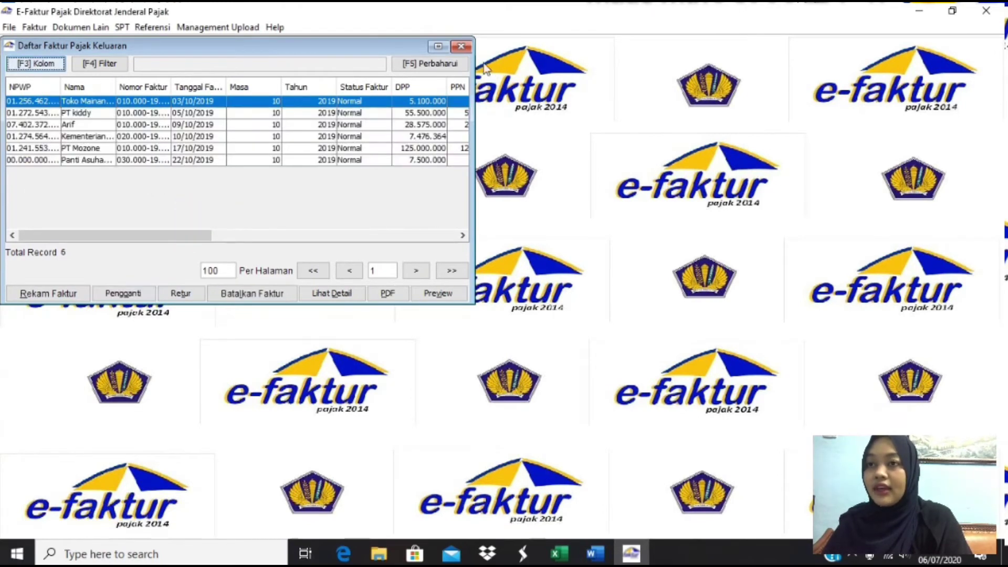
pyautogui.click(461, 46)
# - Start a new return note under Administrasi Nota Retur with Toko Mainan Salma as the counterparty
pyautogui.click(34, 26)
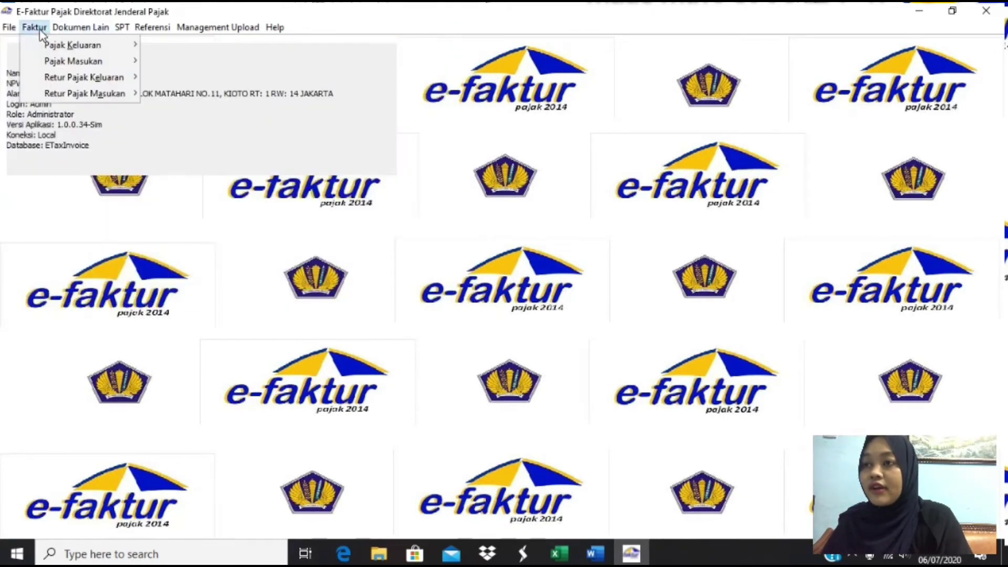
pyautogui.moveTo(78, 76)
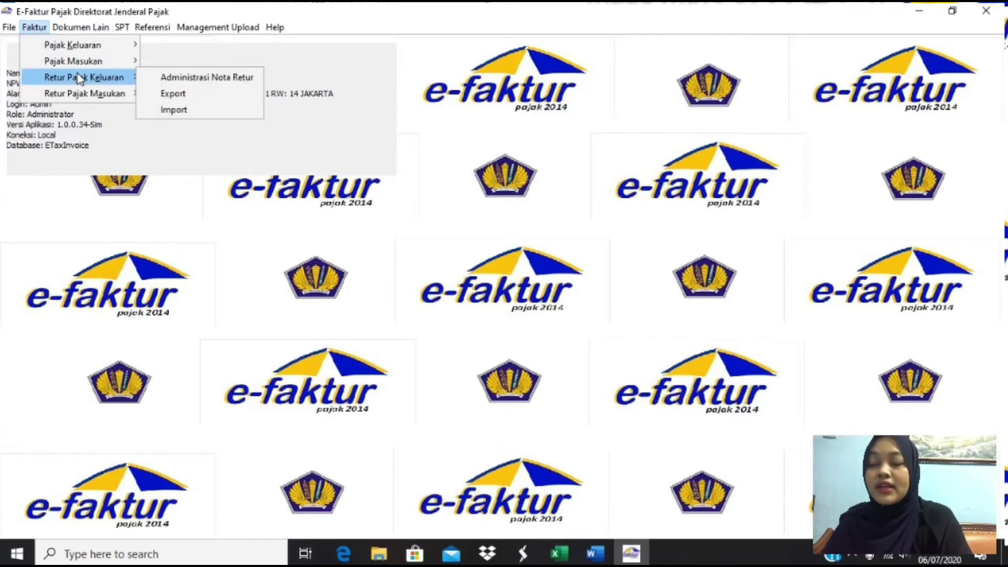
pyautogui.click(192, 78)
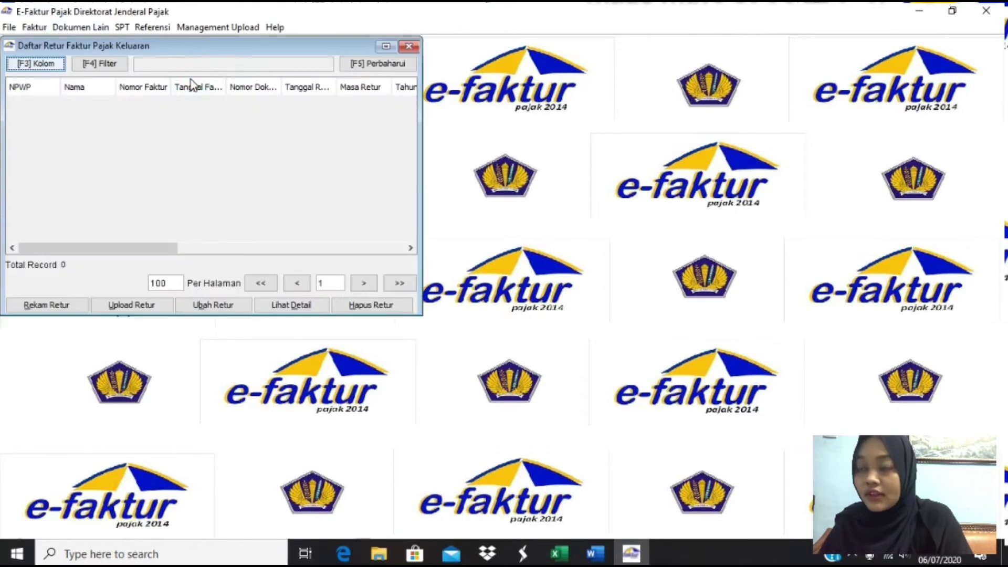
pyautogui.click(41, 304)
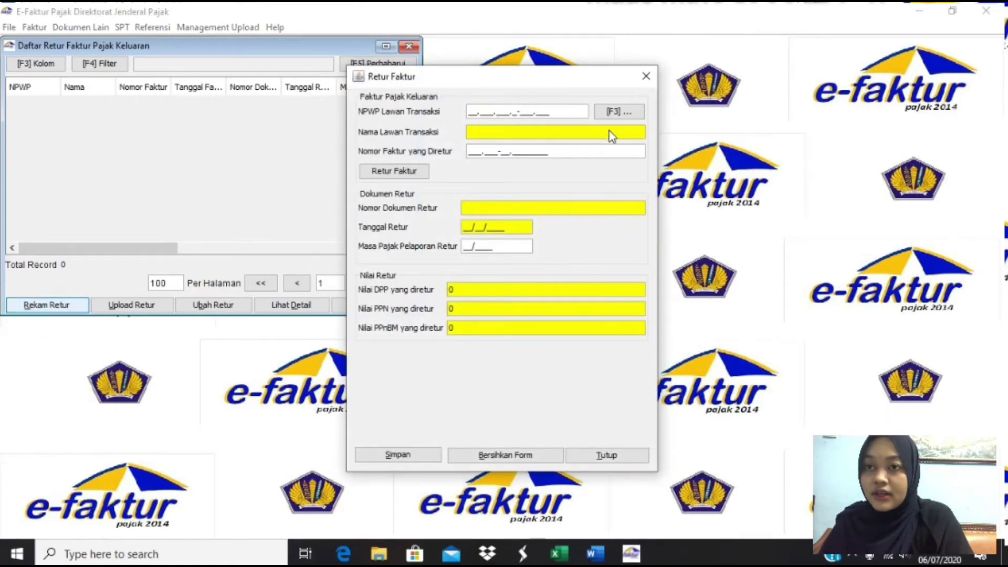
pyautogui.click(632, 112)
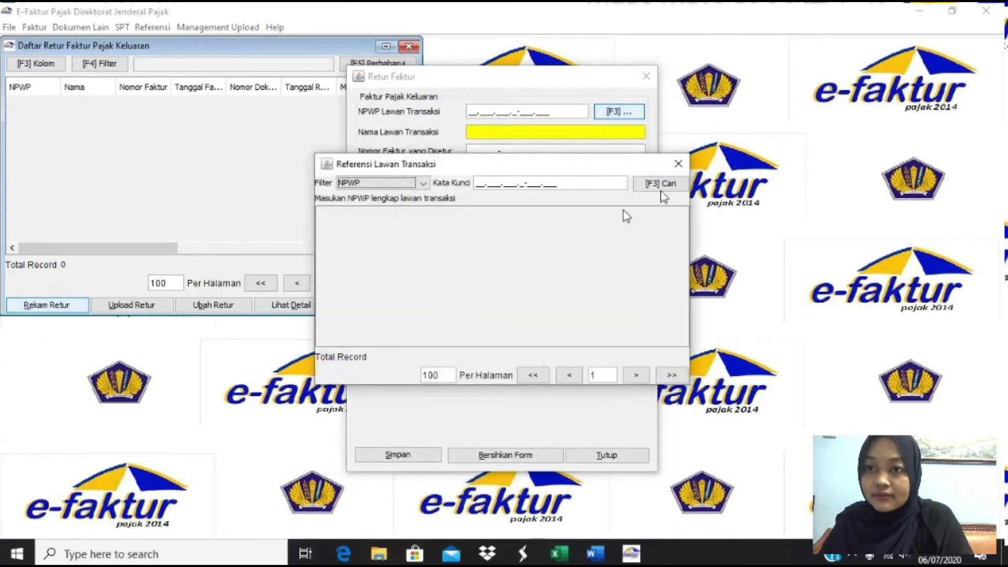
pyautogui.click(660, 184)
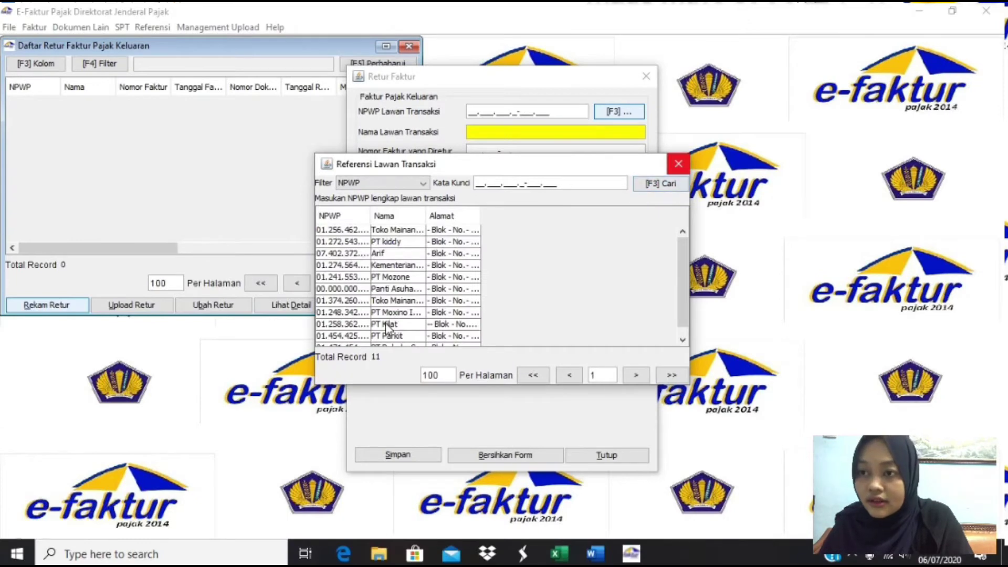
pyautogui.doubleClick(386, 302)
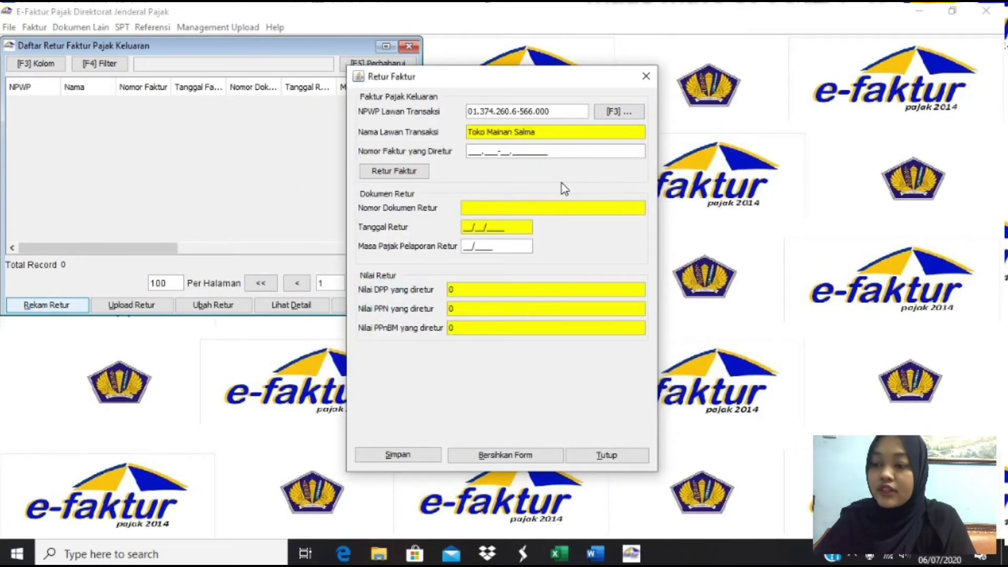
pyautogui.hotkey('alt', 'Tab')
pyautogui.hotkey('alt', 'Tab')
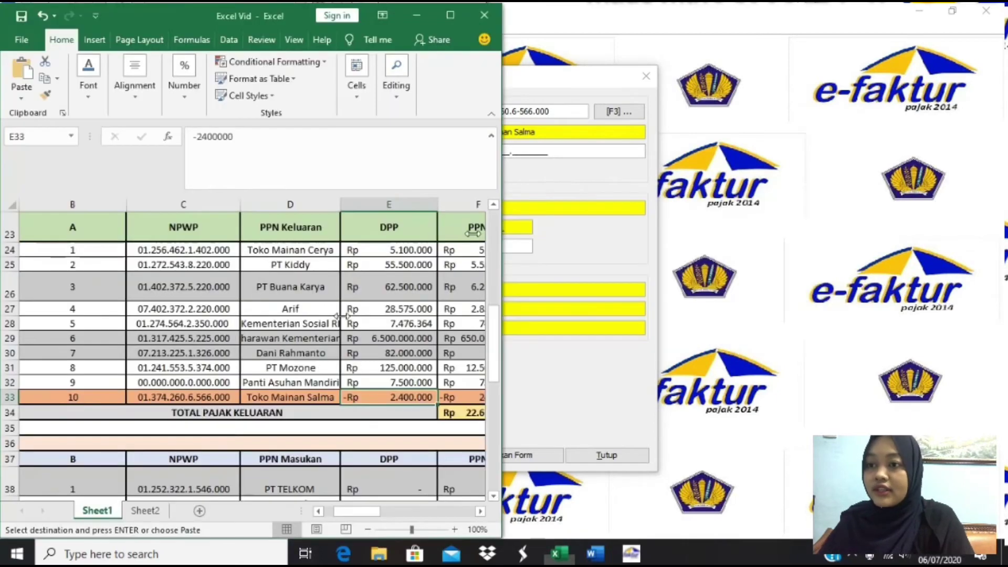
# - Enter the returned invoice number from cell O33 and look up the invoice
pyautogui.press('Left')
pyautogui.press('Right')
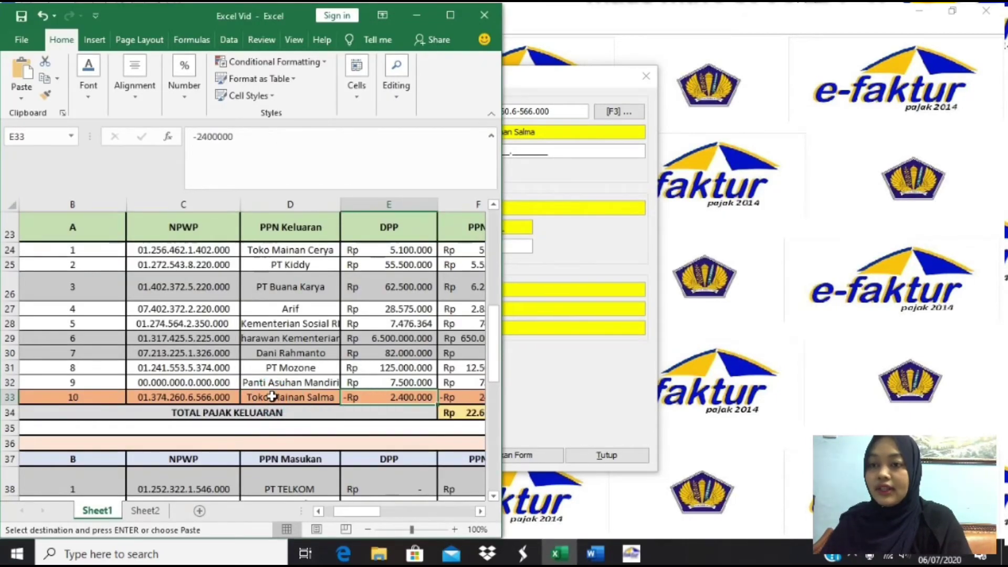
pyautogui.press('Right')
pyautogui.press('Right')
pyautogui.press('Right')
pyautogui.press('Right')
pyautogui.press('Right')
pyautogui.press('Right')
pyautogui.press('Right')
pyautogui.press('Right')
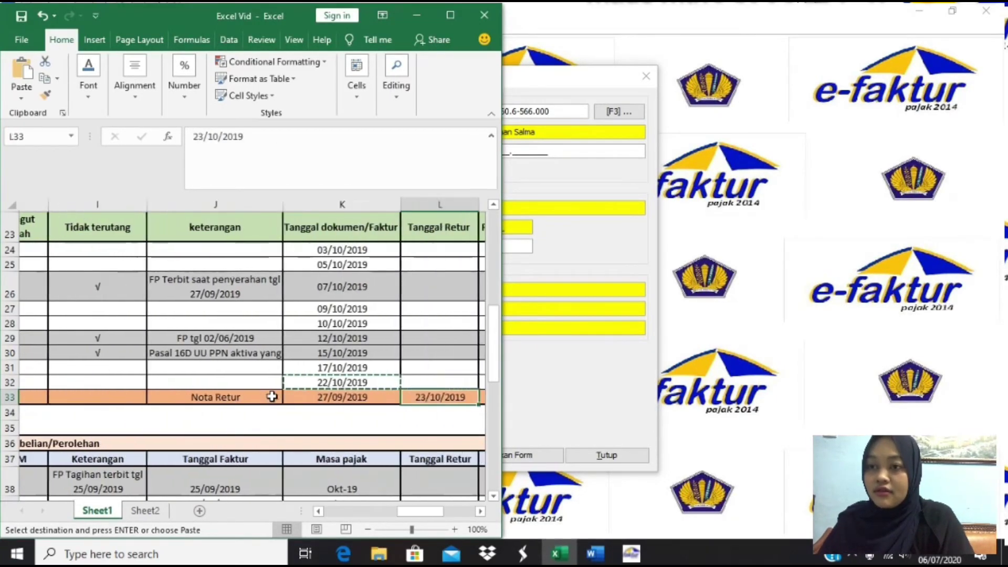
pyautogui.press('Right')
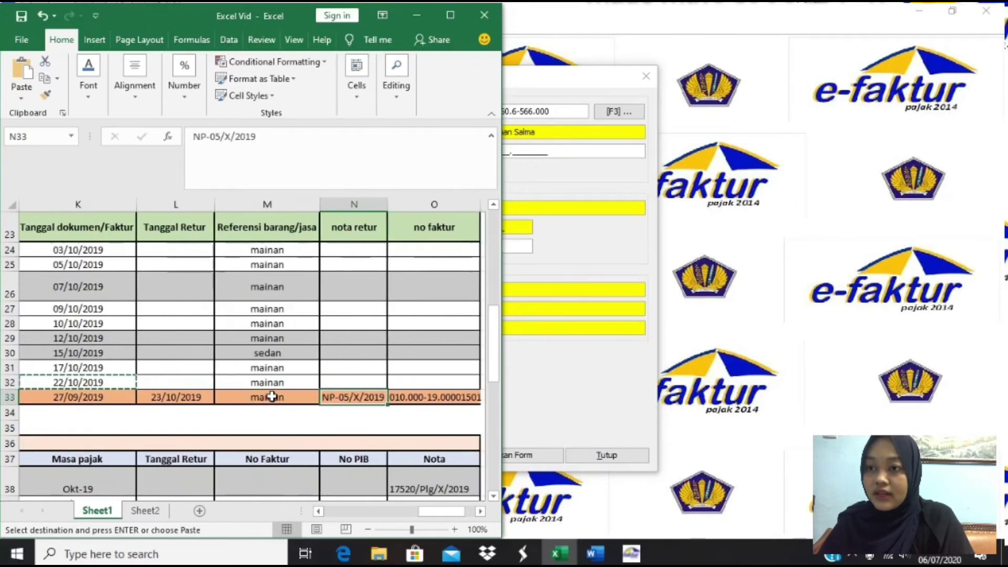
pyautogui.press('Right')
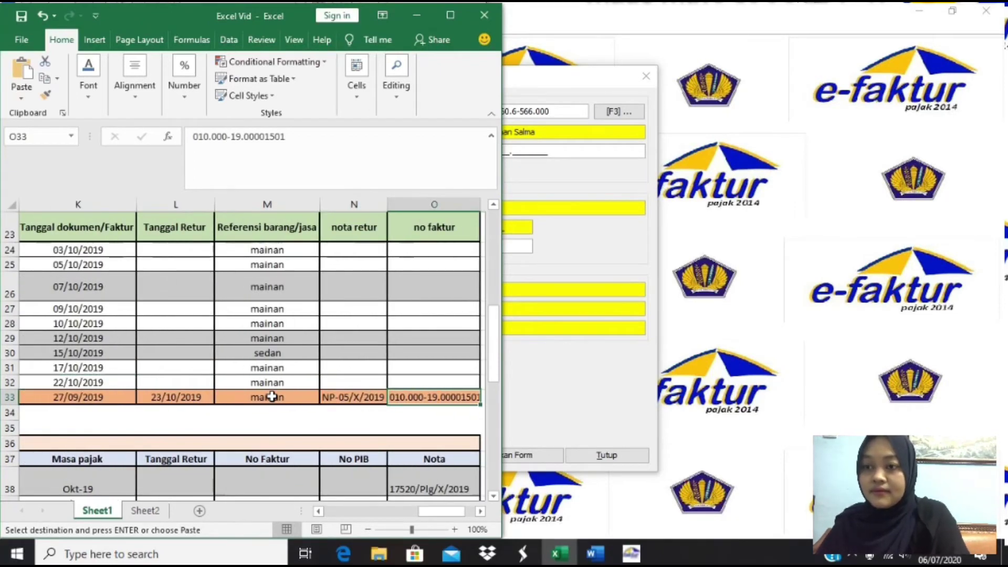
pyautogui.hotkey('ctrl', 'c')
pyautogui.click(628, 362)
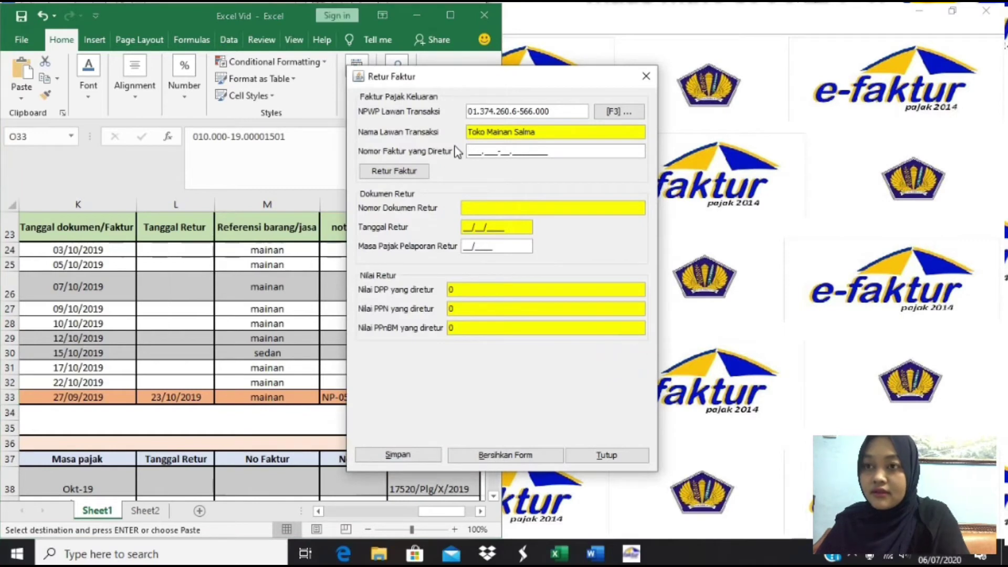
pyautogui.hotkey('ctrl', 'v')
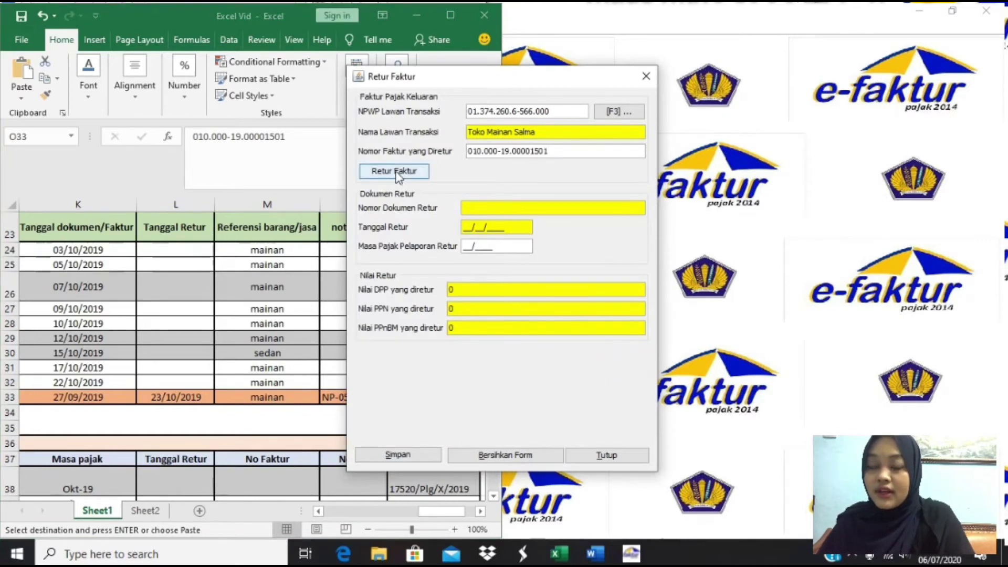
pyautogui.click(415, 176)
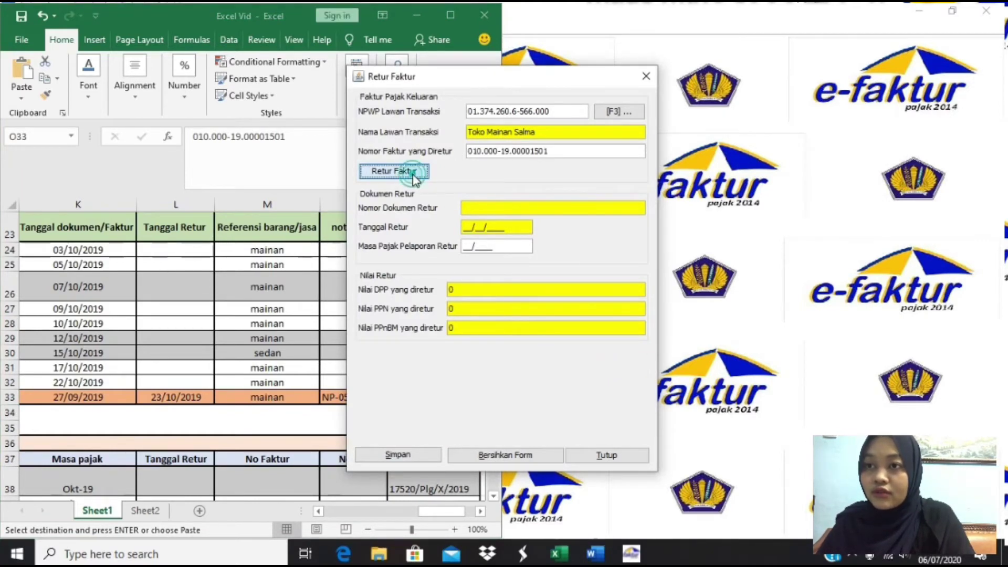
pyautogui.click(464, 290)
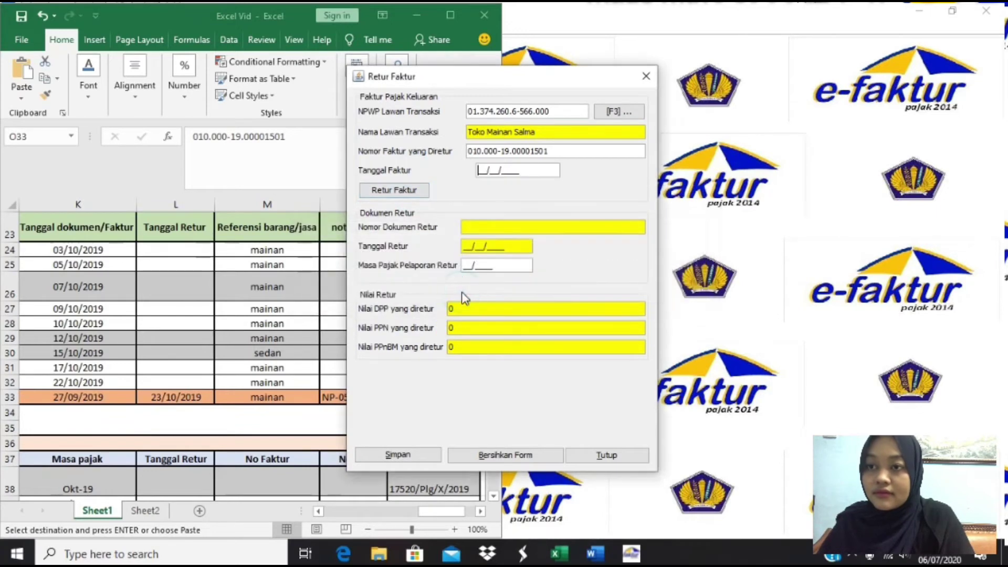
# - Fill in the invoice date 27/09/2019 and look up the invoice again to unlock the return fields
pyautogui.click(312, 378)
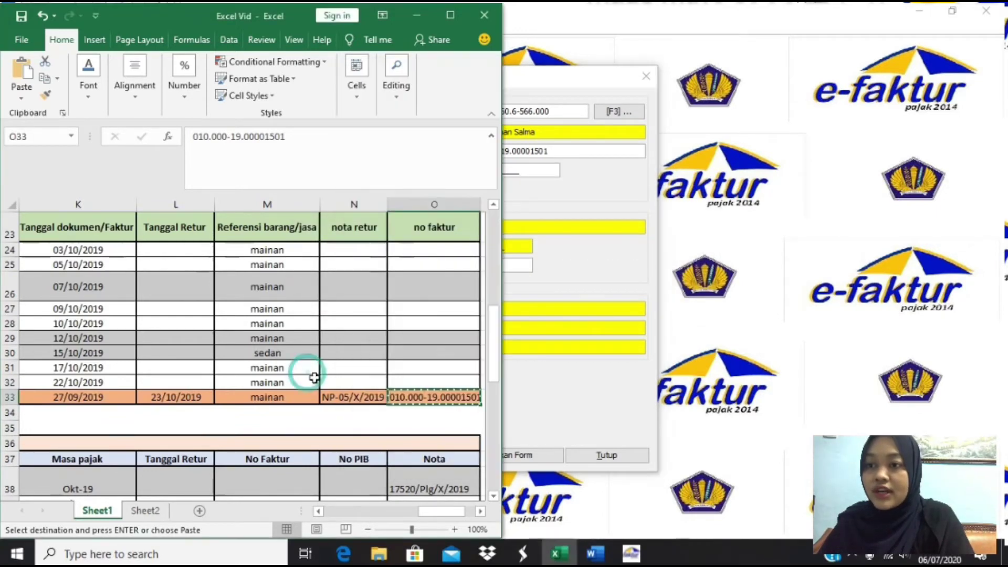
pyautogui.click(177, 394)
pyautogui.hotkey('ctrl', 'c')
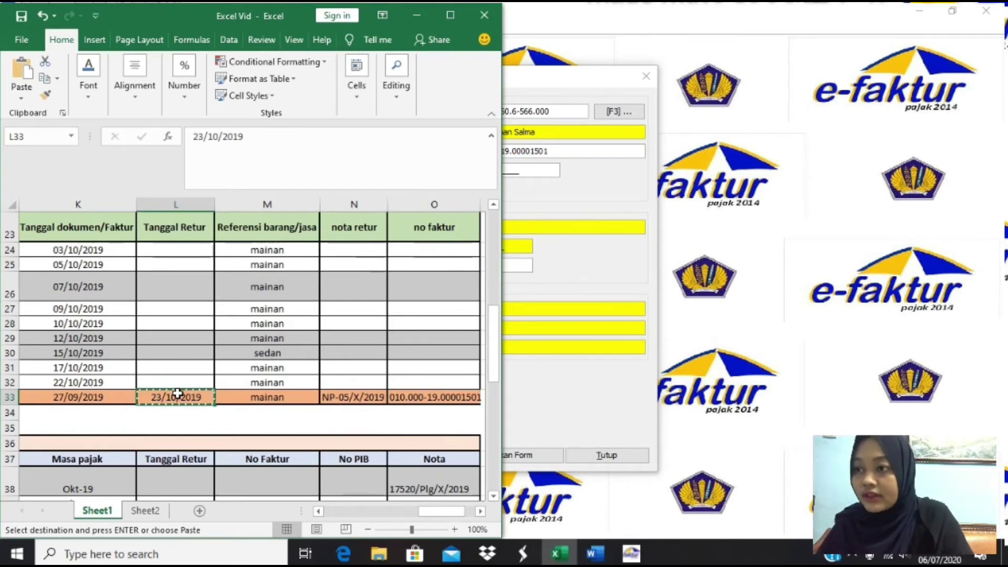
pyautogui.click(77, 400)
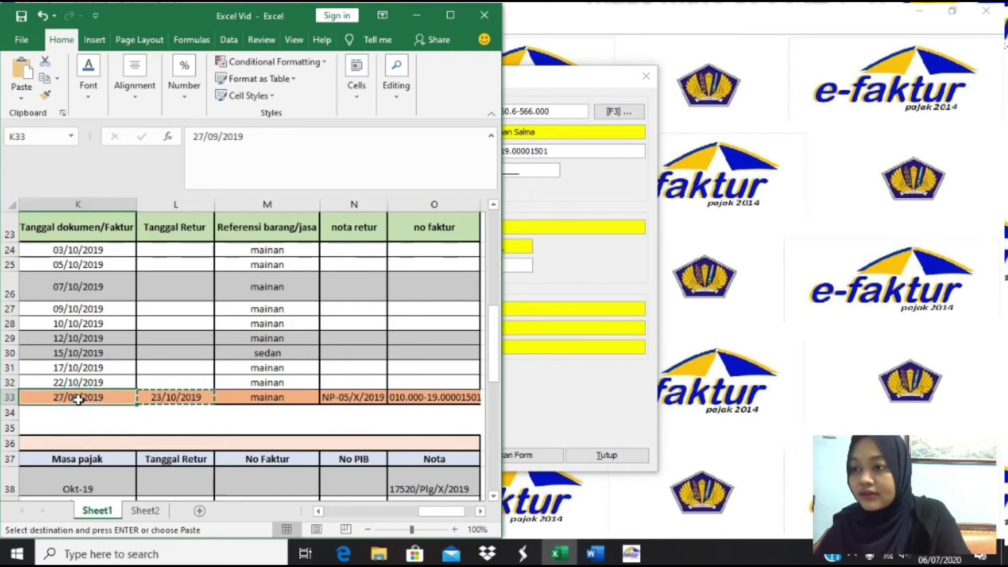
pyautogui.hotkey('ctrl', 'c')
pyautogui.click(533, 278)
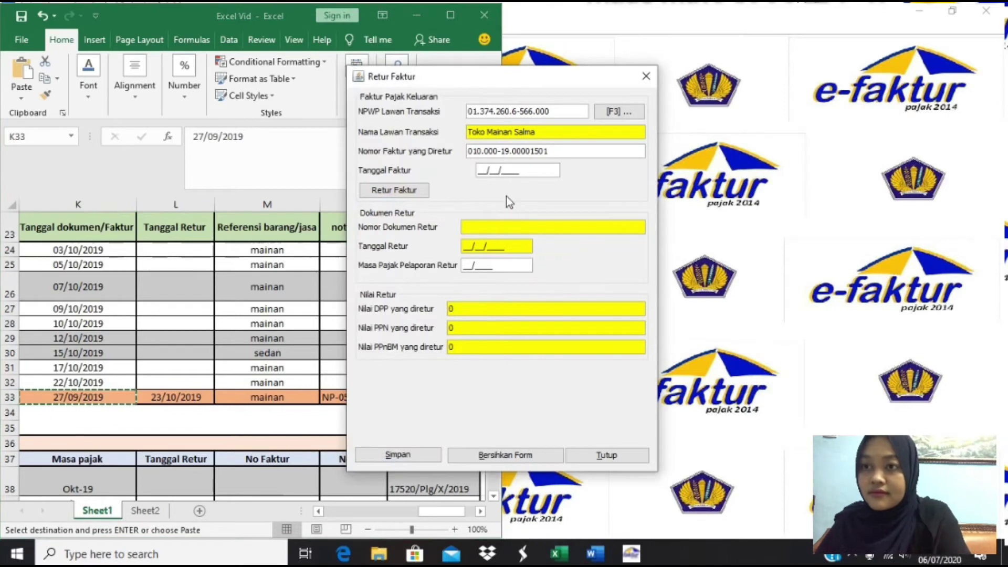
pyautogui.press('Tab')
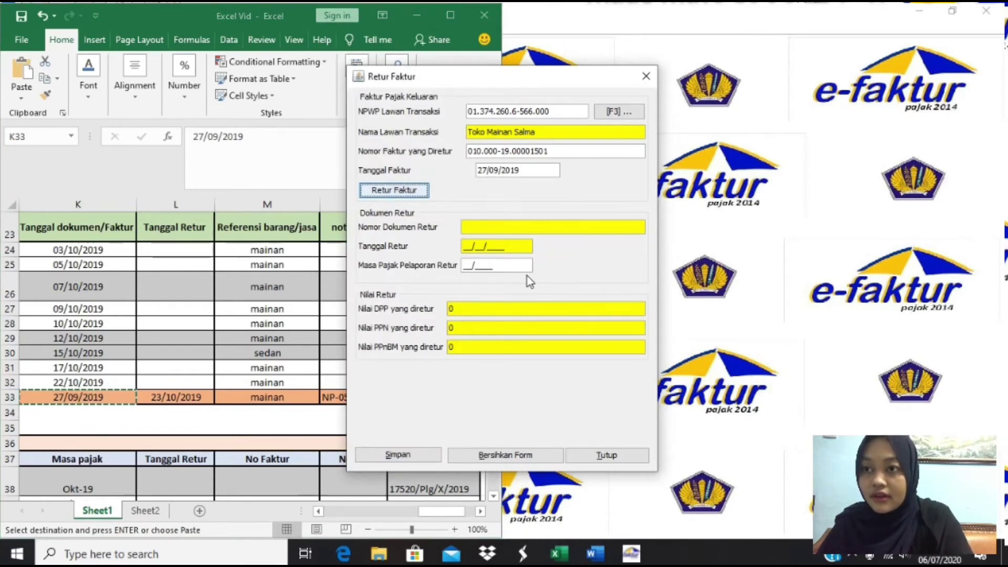
pyautogui.click(409, 193)
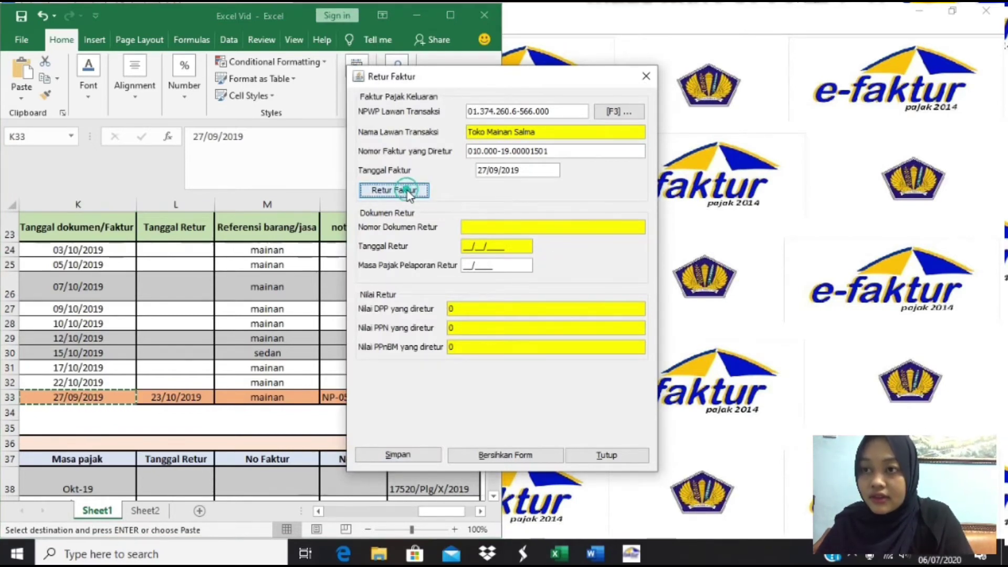
pyautogui.click(466, 297)
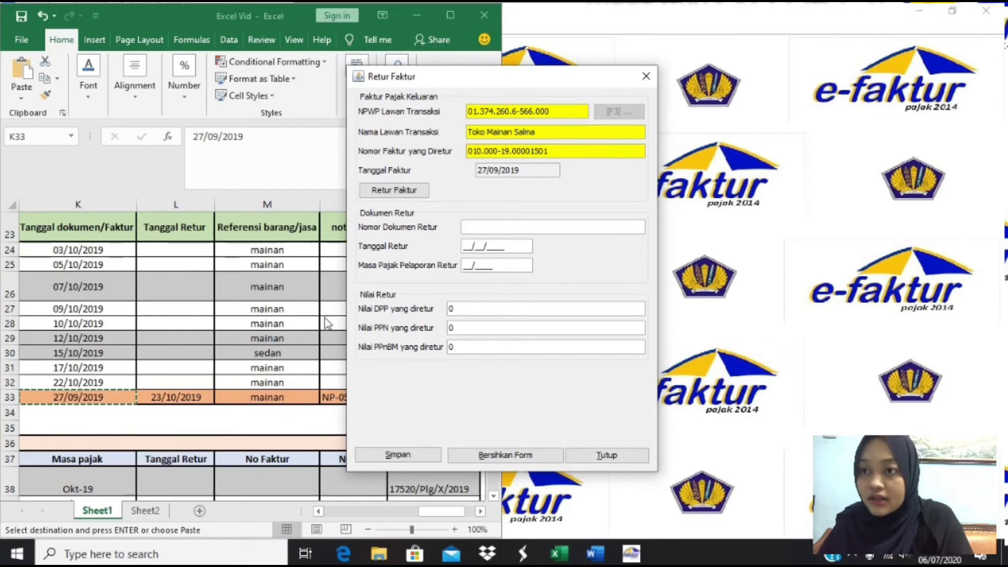
# - Set the return document number to NP-05/X/2019
pyautogui.click(254, 329)
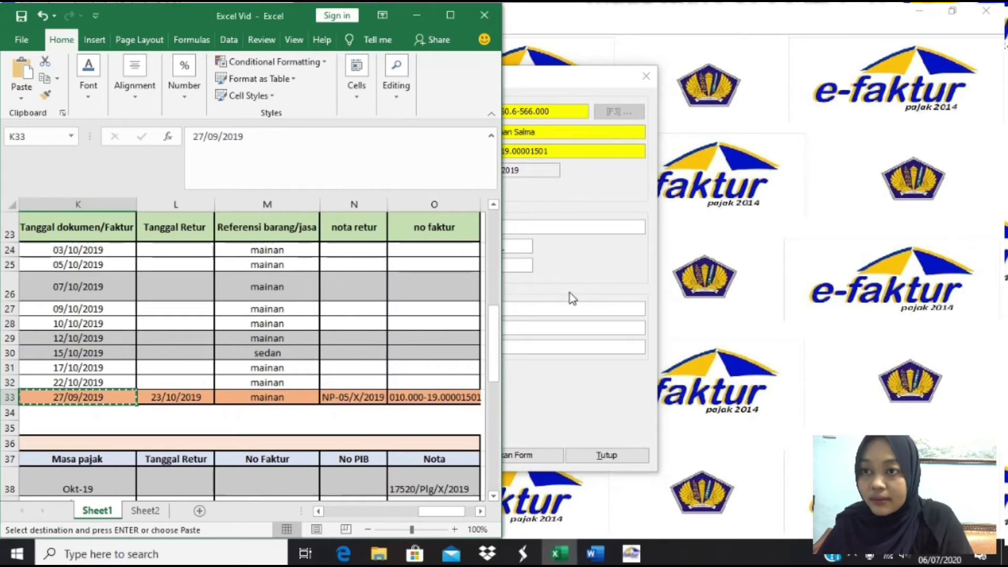
pyautogui.click(571, 293)
pyautogui.click(213, 400)
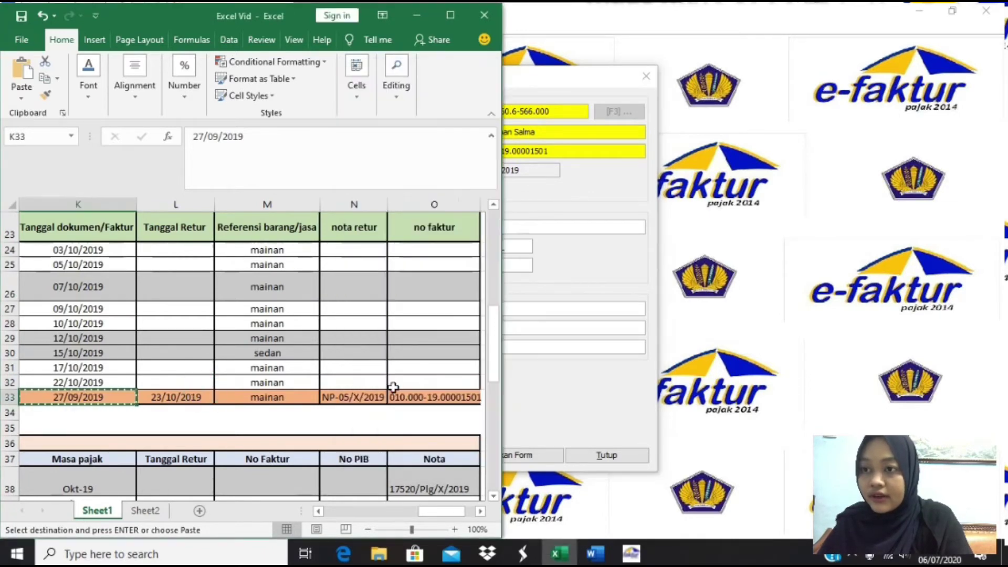
pyautogui.click(370, 399)
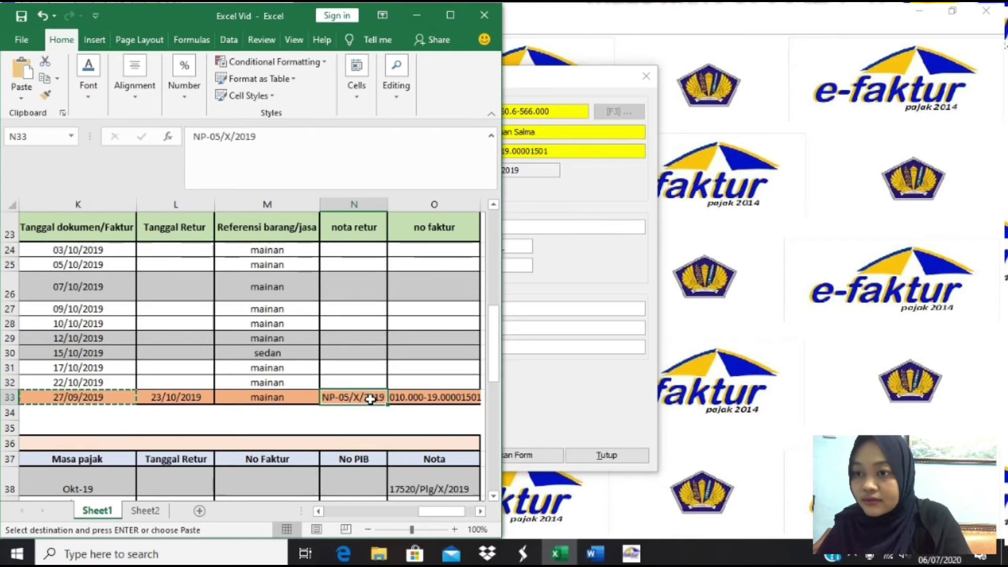
pyautogui.hotkey('ctrl', 'c')
pyautogui.click(592, 272)
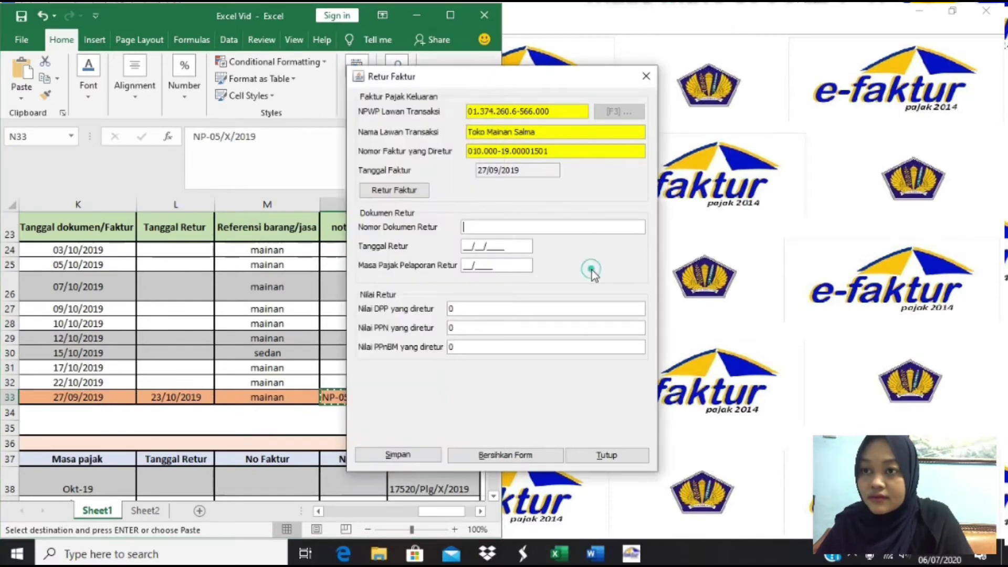
pyautogui.click(491, 232)
pyautogui.hotkey('ctrl', 'v')
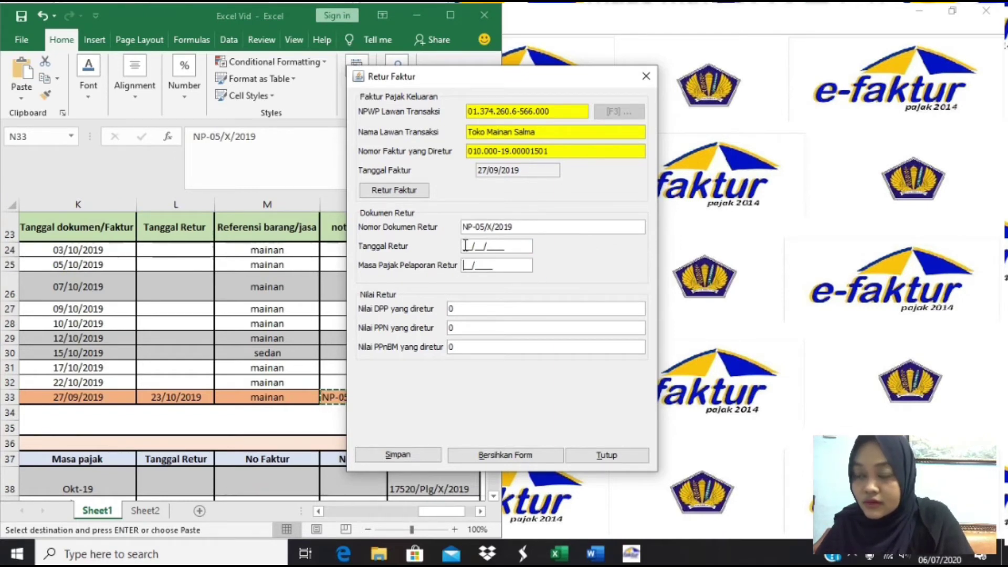
# - Set the return date to 23/10/2019 and the reporting period to 10/2019
pyautogui.click(235, 367)
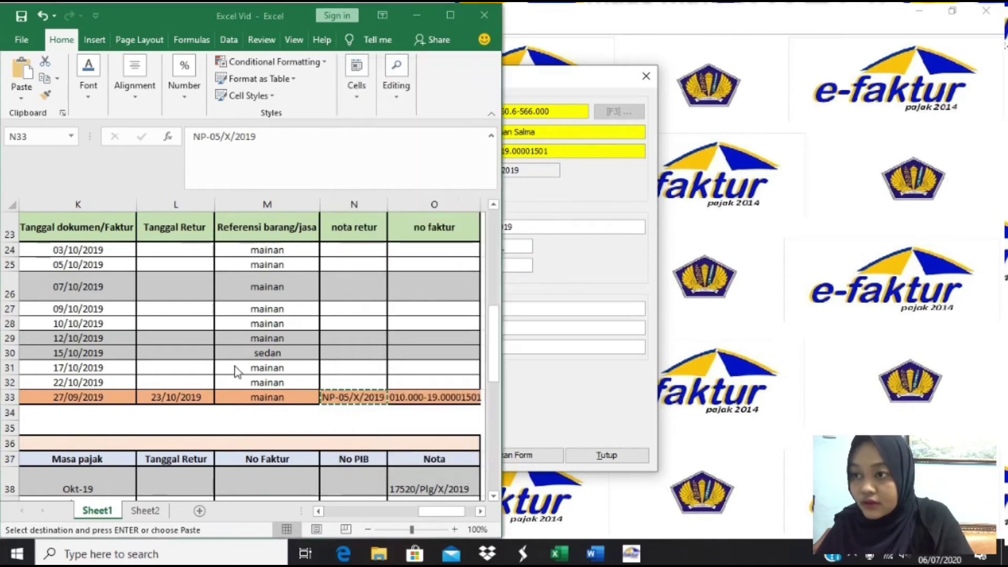
pyautogui.click(172, 398)
pyautogui.hotkey('ctrl', 'c')
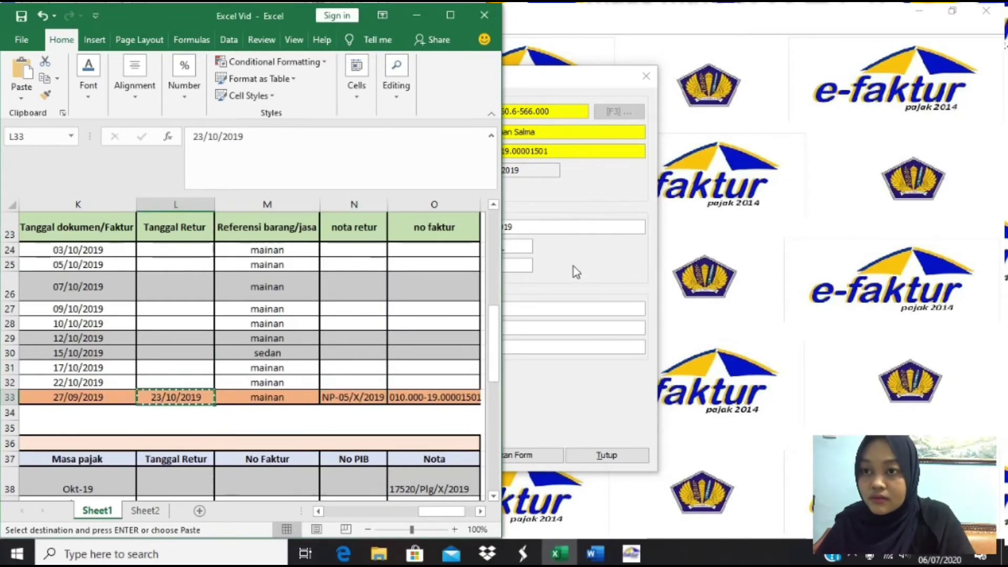
pyautogui.click(574, 266)
pyautogui.click(466, 246)
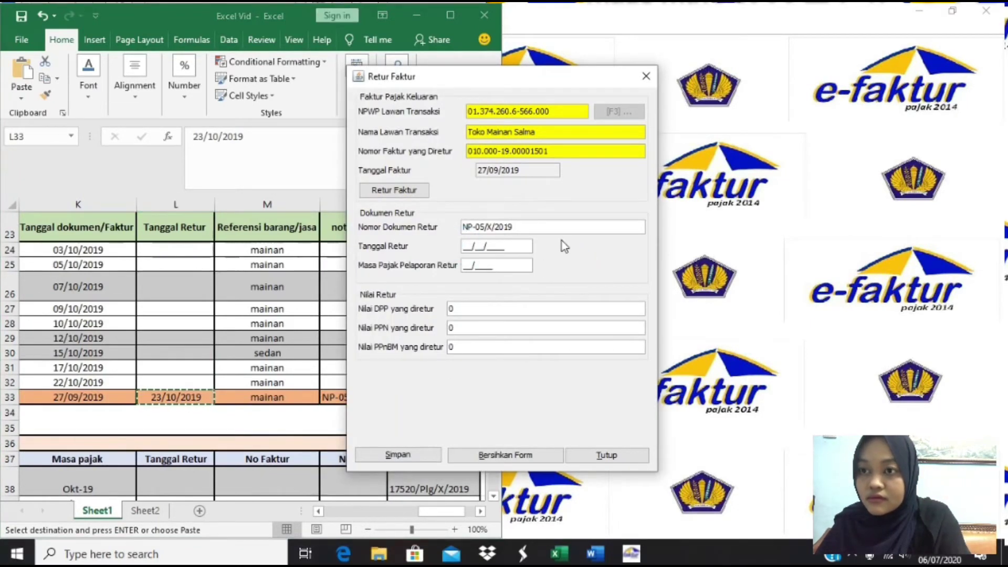
pyautogui.hotkey('ctrl', 'v')
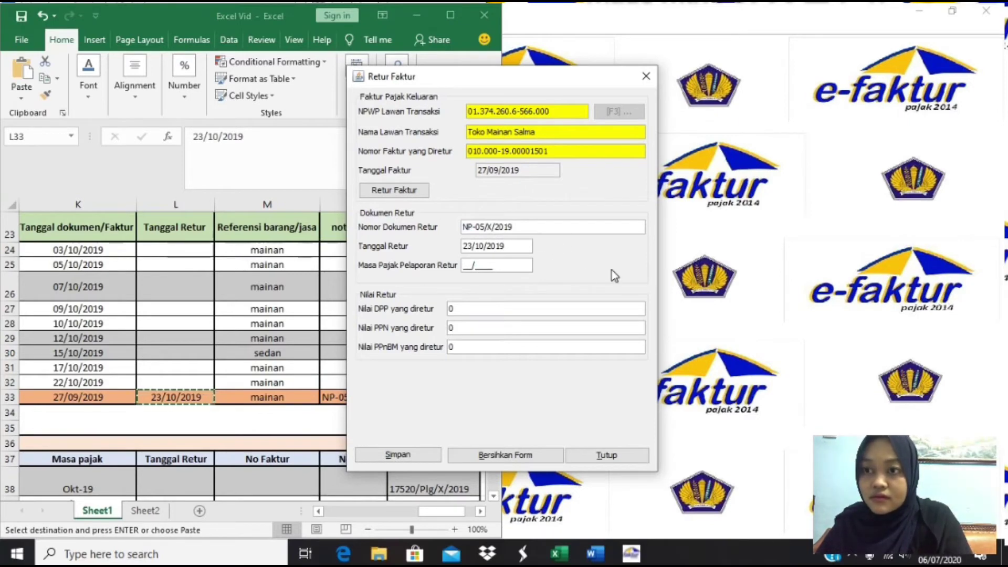
pyautogui.press('Tab')
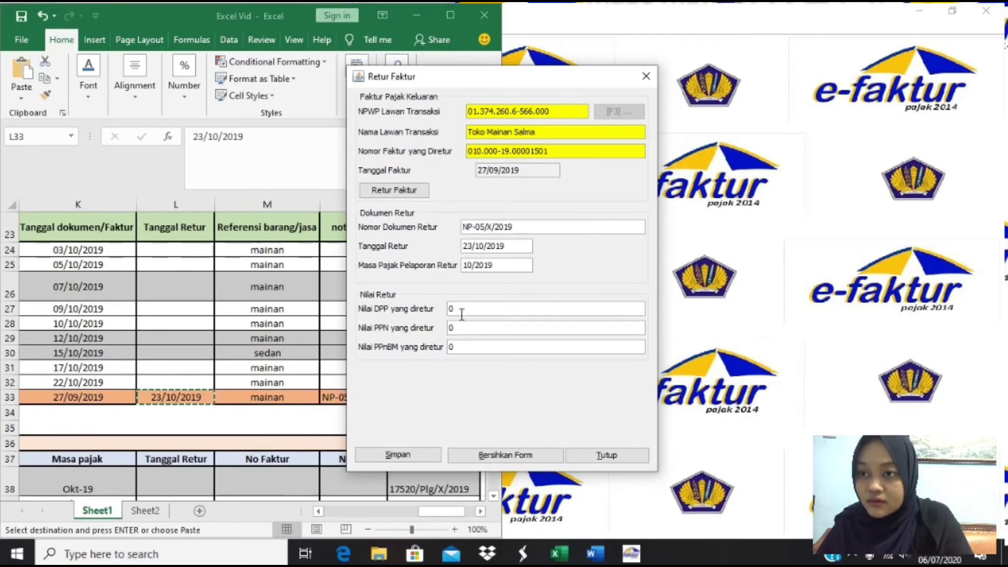
pyautogui.click(455, 310)
# - Confirm DPP 2.400.000 with PPN 240.000 and save the return
pyautogui.click(251, 402)
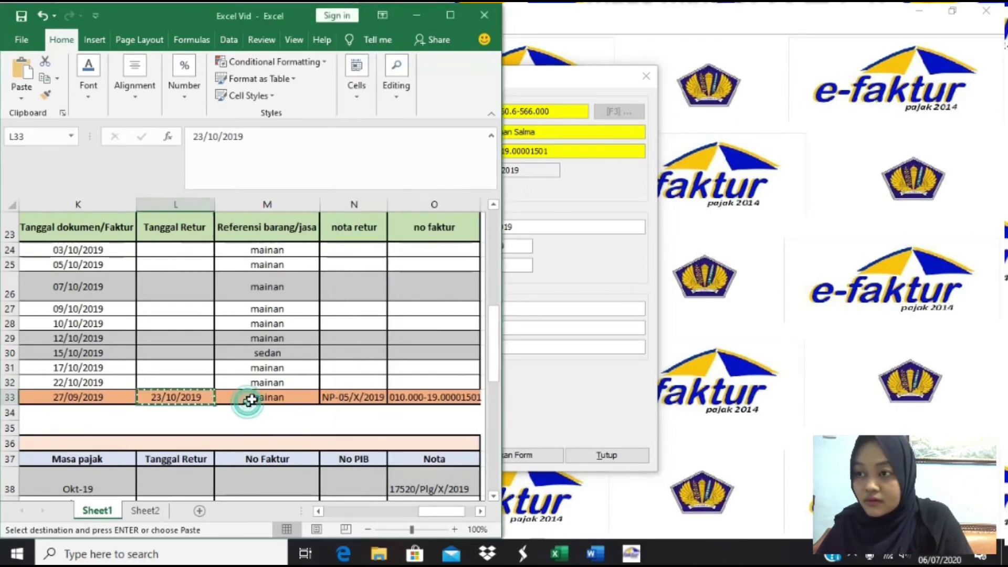
pyautogui.click(270, 398)
pyautogui.press('Left')
pyautogui.press('Left')
pyautogui.press('Left')
pyautogui.press('Left')
pyautogui.press('Left')
pyautogui.press('Left')
pyautogui.press('Left')
pyautogui.press('Left')
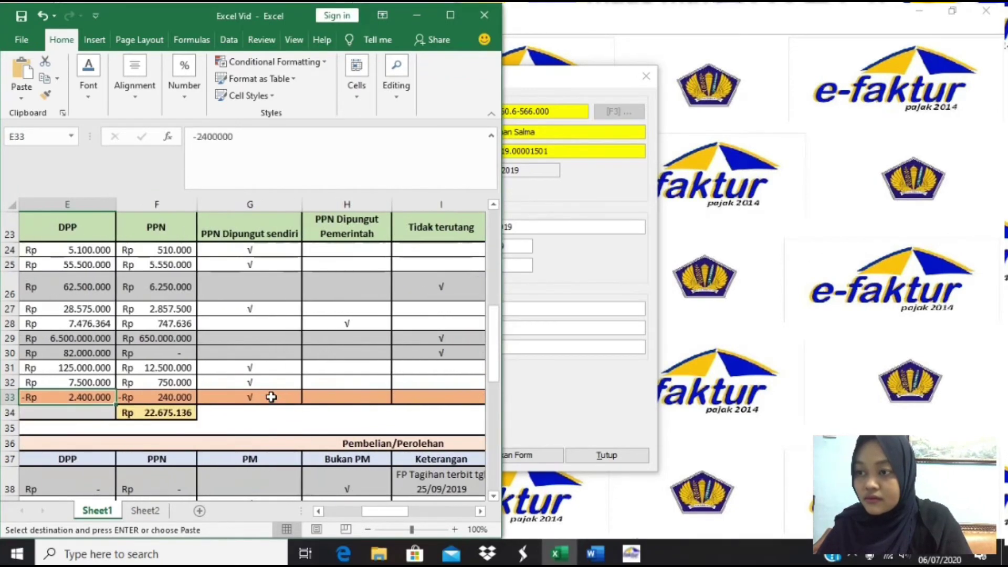
pyautogui.press('Left')
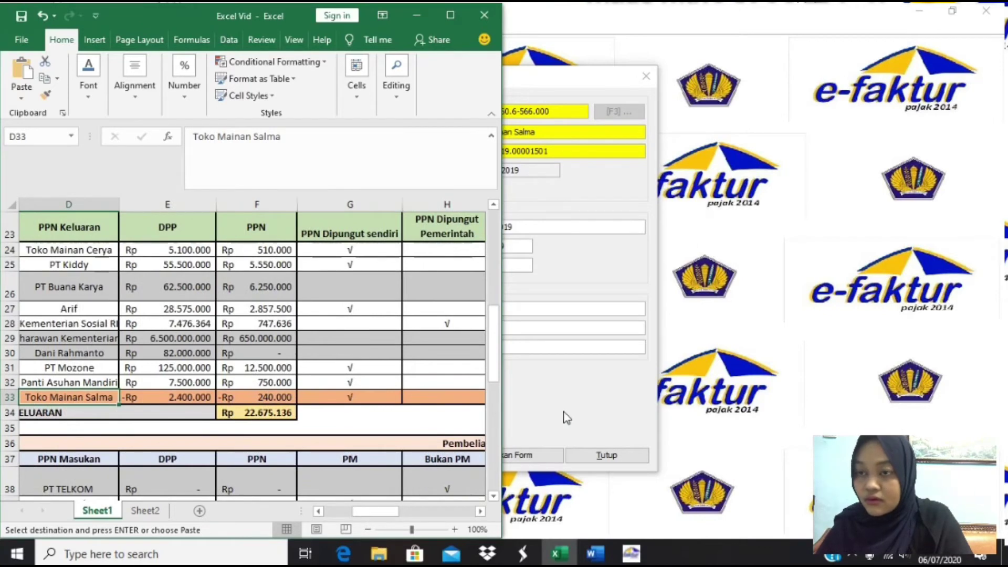
pyautogui.click(566, 417)
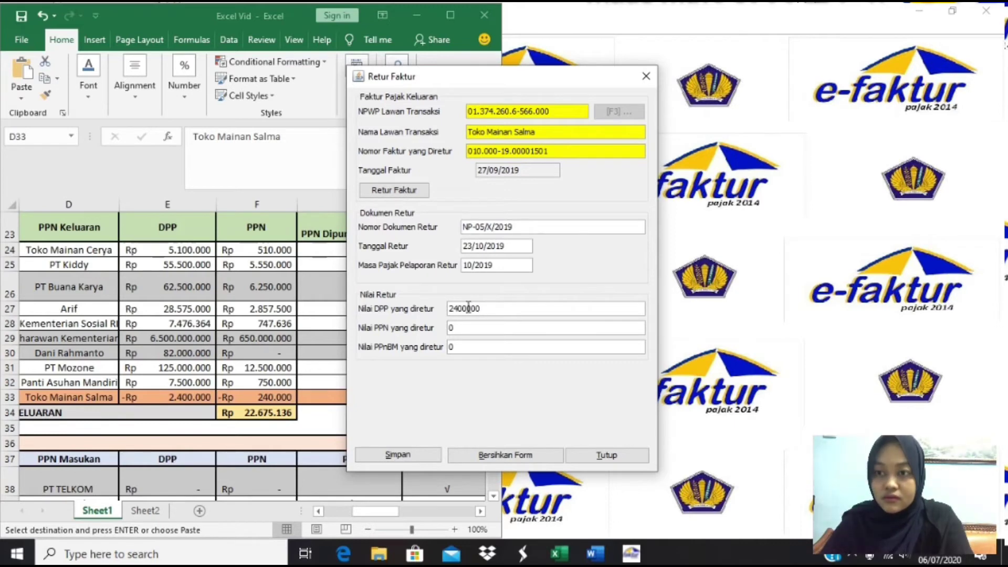
pyautogui.press('Tab')
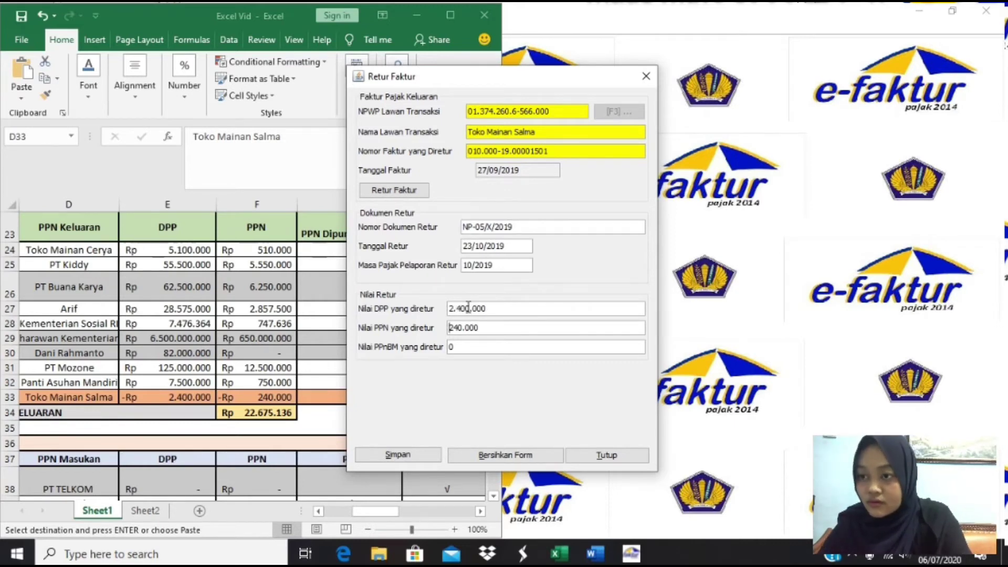
pyautogui.click(261, 398)
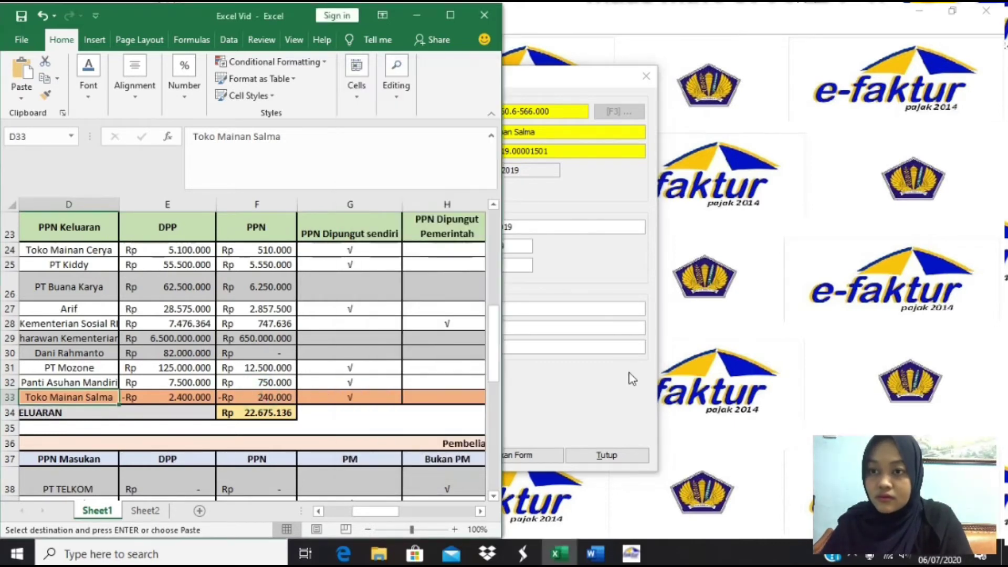
pyautogui.click(582, 381)
pyautogui.click(408, 461)
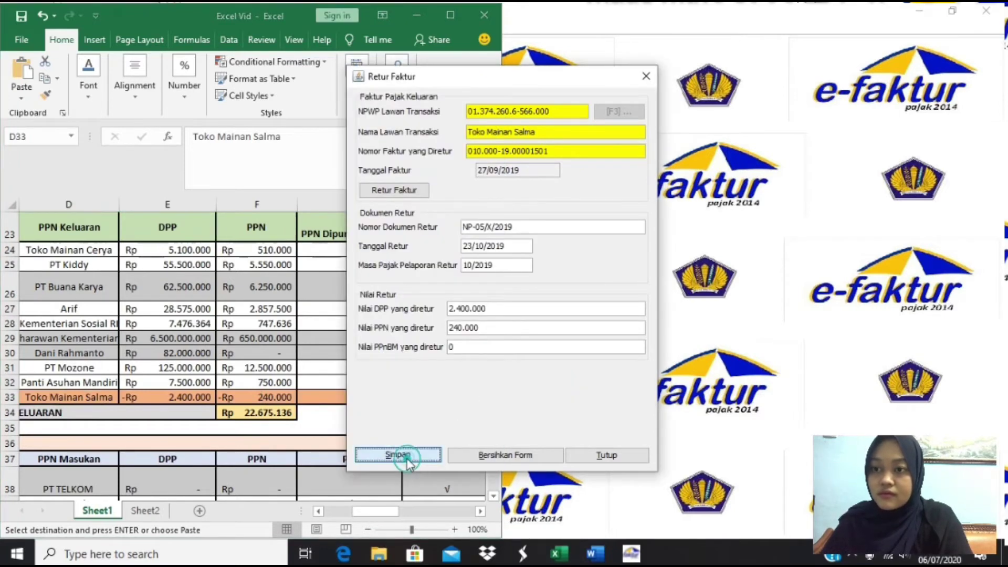
pyautogui.click(471, 296)
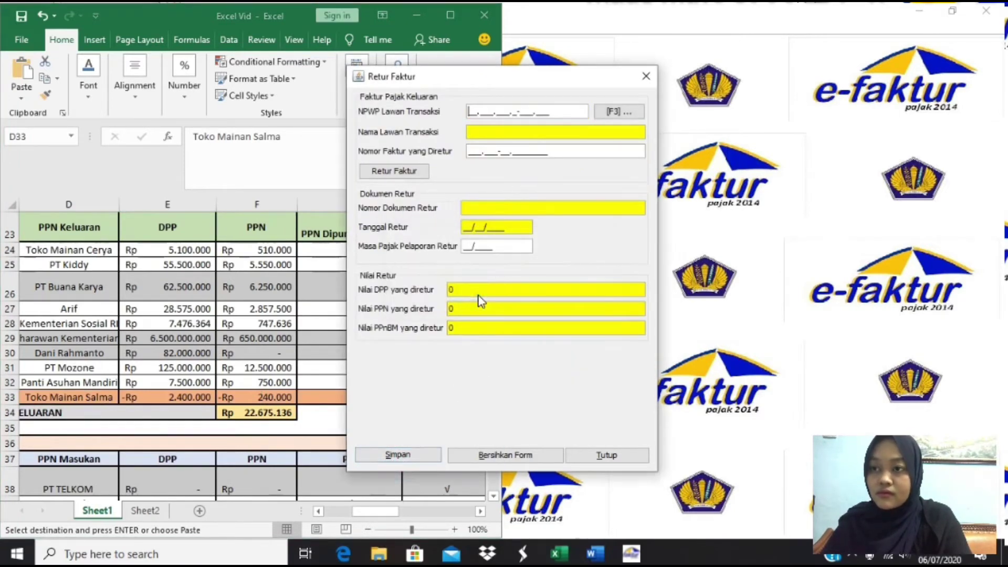
# - Close the return screens and start a new Pajak Masukan invoice in Administrasi Faktur
pyautogui.click(646, 77)
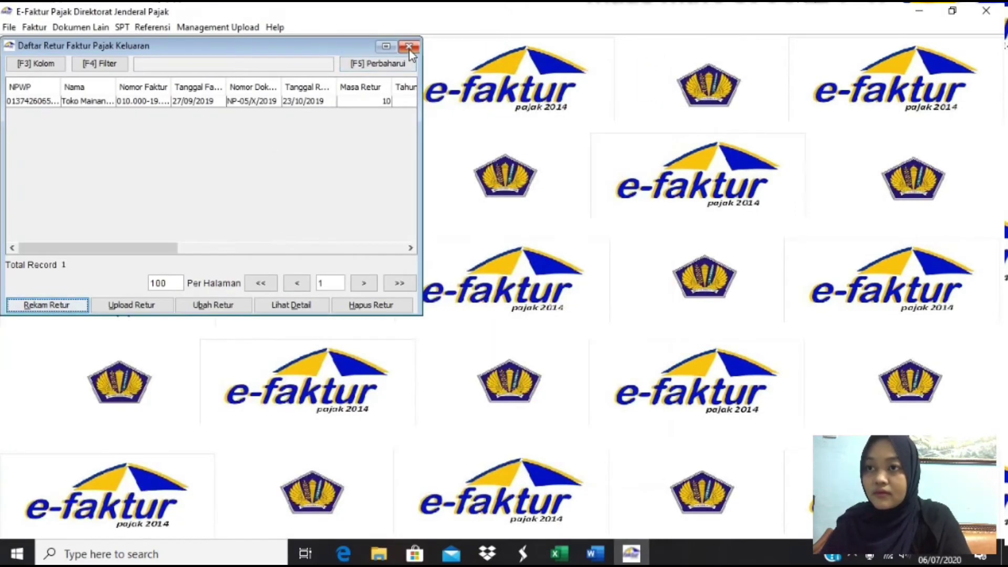
pyautogui.click(409, 46)
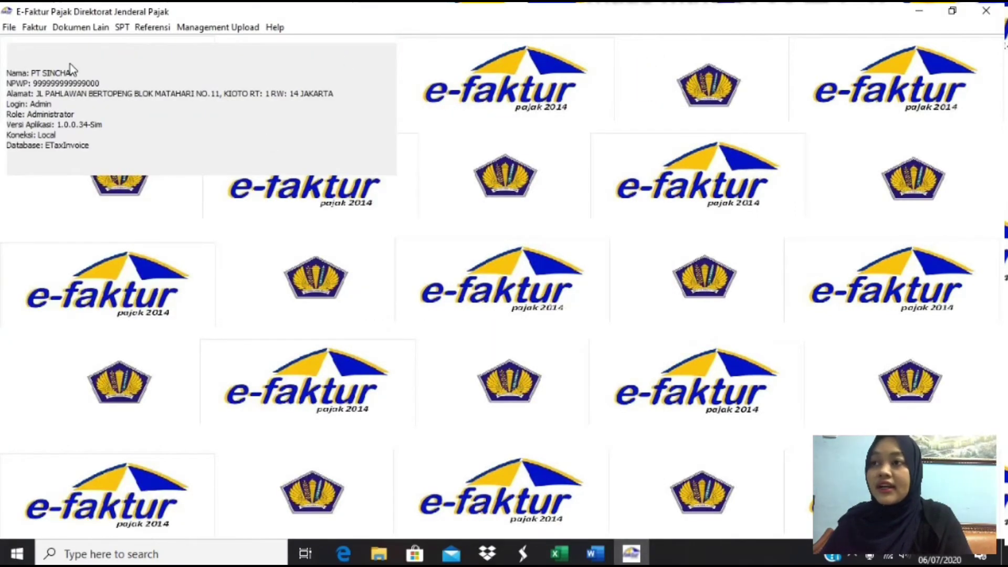
pyautogui.click(35, 27)
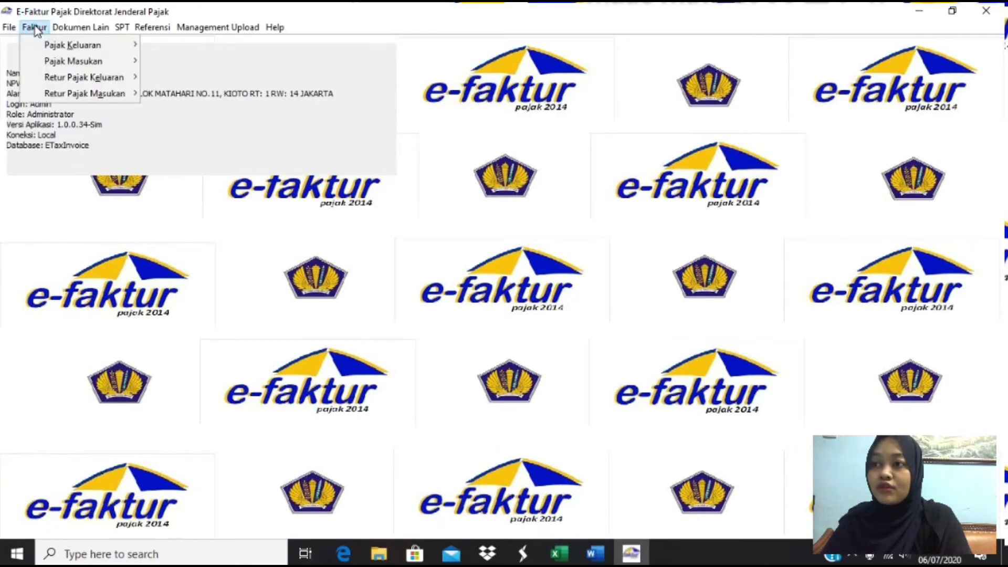
pyautogui.moveTo(100, 61)
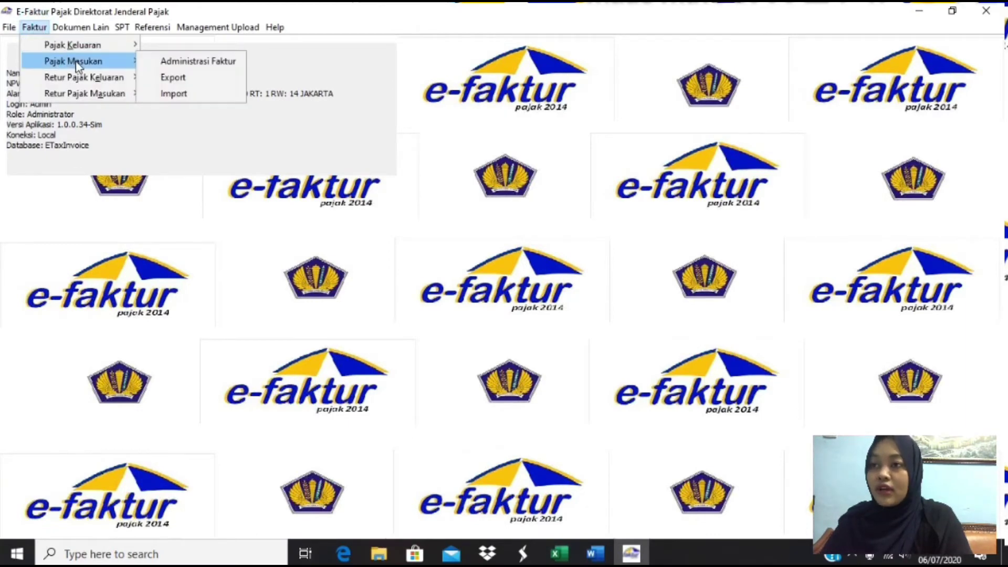
pyautogui.click(168, 65)
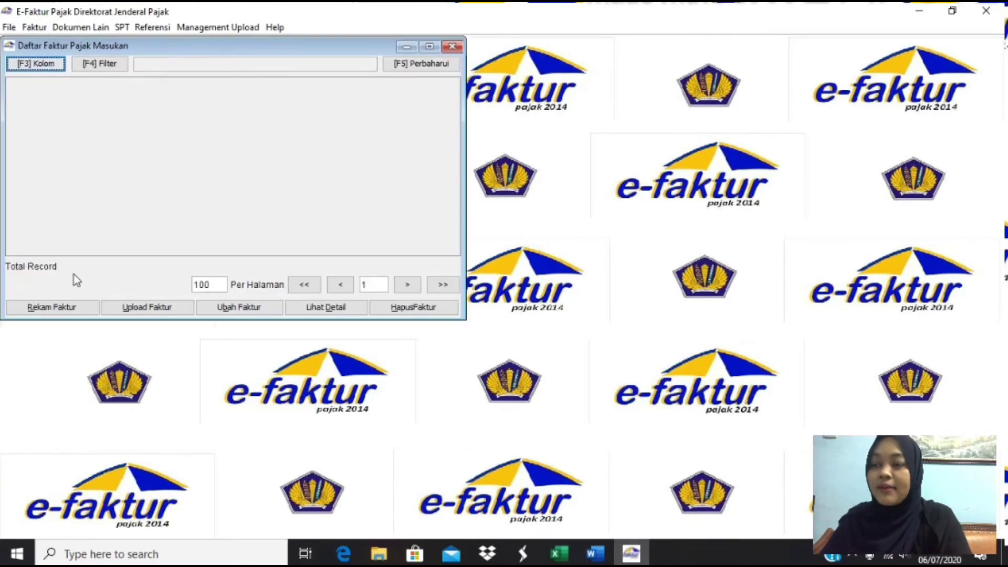
pyautogui.click(67, 308)
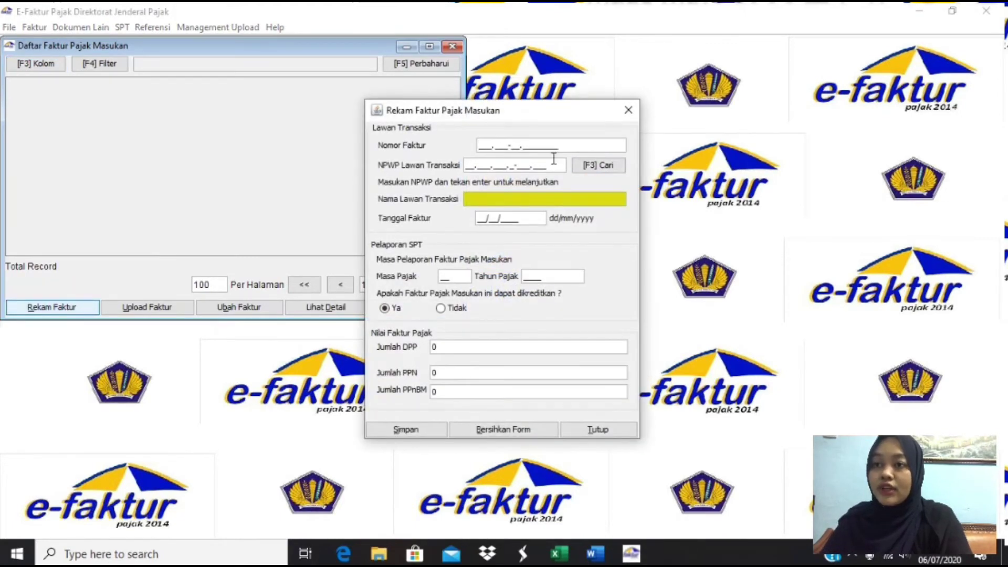
# - Find the PT Moxino Indonesia purchase row in Excel, then bring up the counterparty search
pyautogui.hotkey('alt', 'Tab')
pyautogui.hotkey('alt', 'Tab')
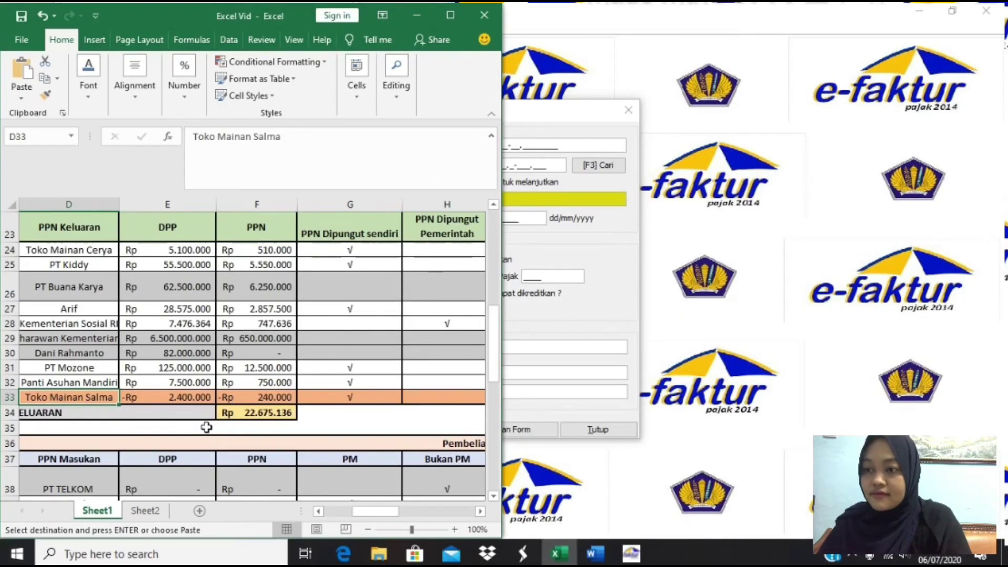
pyautogui.click(206, 427)
pyautogui.press('Left')
pyautogui.press('Left')
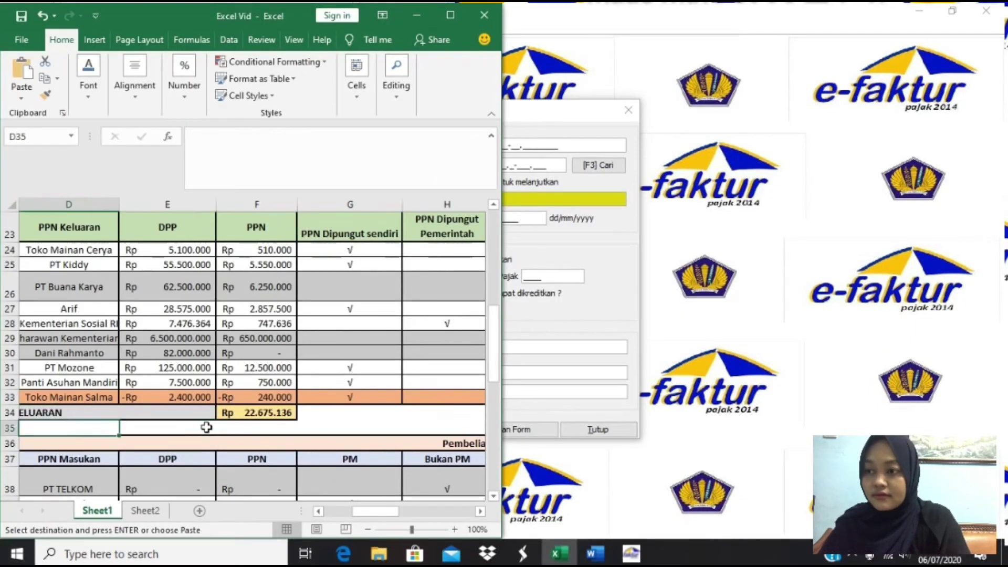
pyautogui.press('Down')
pyautogui.press('Down')
pyautogui.press('Down')
pyautogui.press('Down')
pyautogui.press('Down')
pyautogui.press('Down')
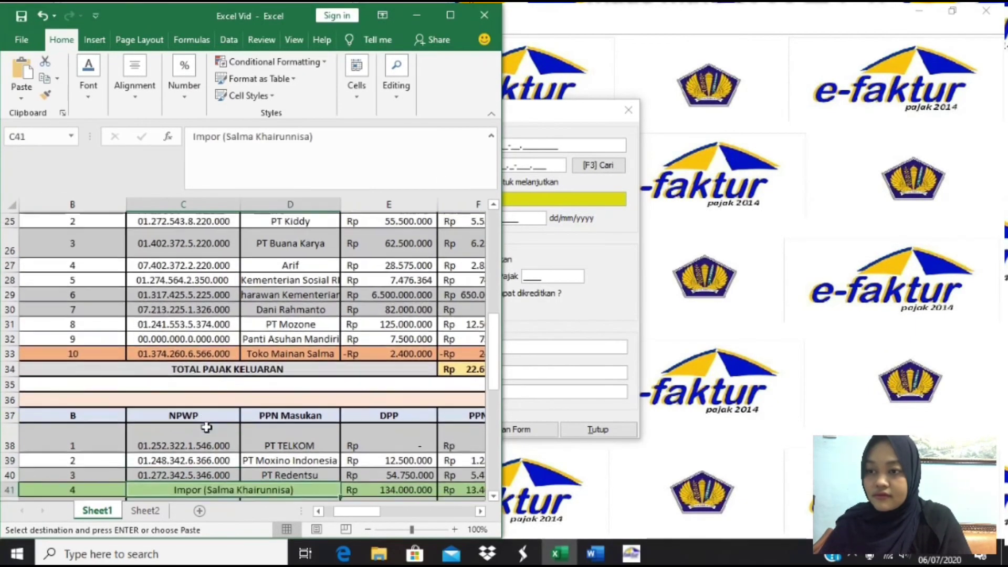
pyautogui.press('Up')
pyautogui.press('Up')
pyautogui.press('Right')
pyautogui.press('Right')
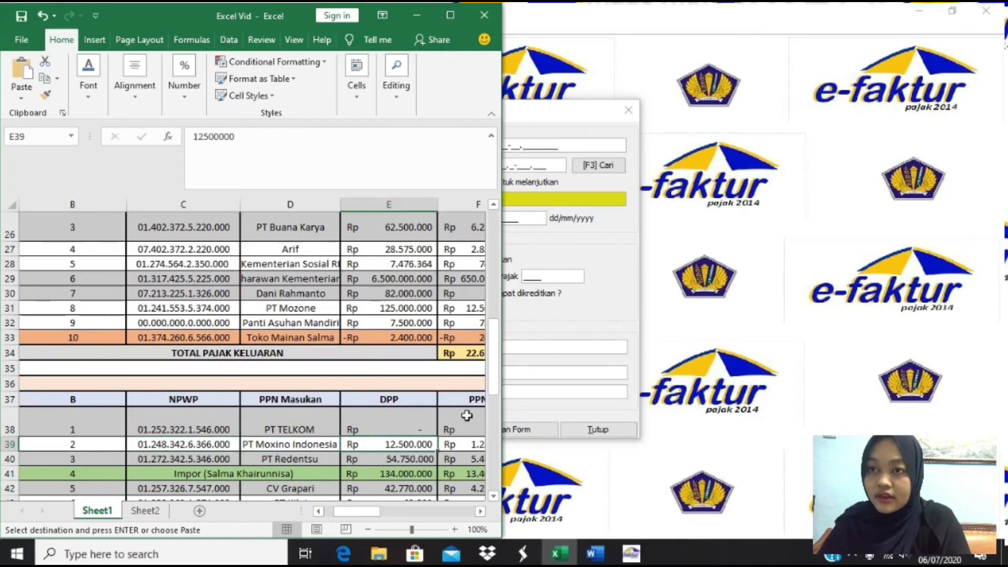
pyautogui.click(603, 306)
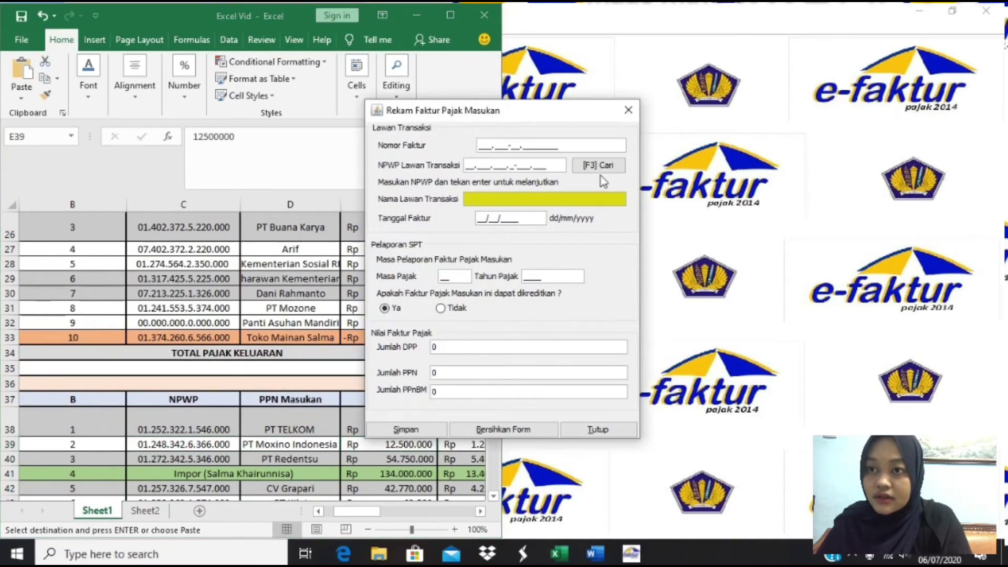
pyautogui.click(597, 165)
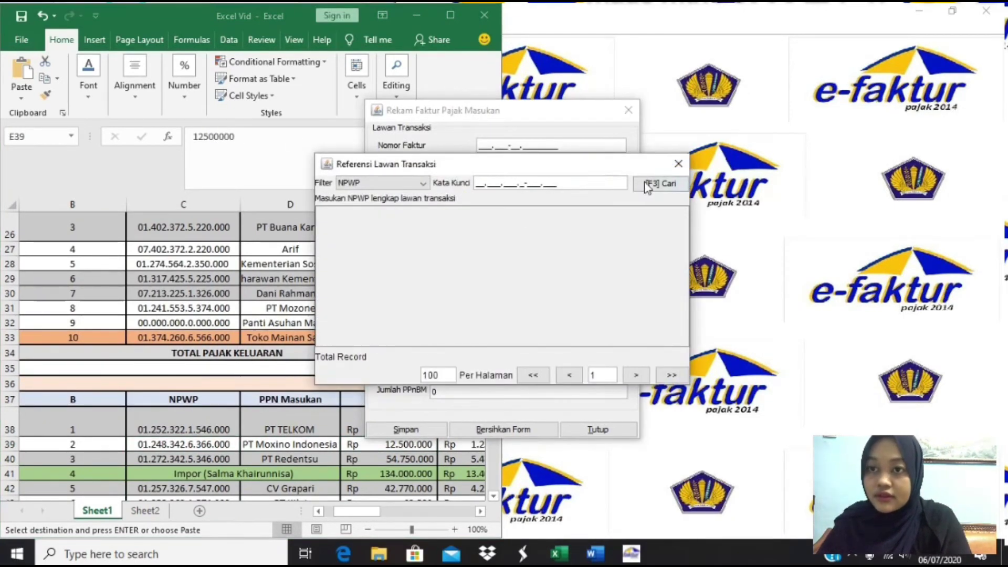
# - Pick PT Moxino Indonesia as counterparty and copy invoice number 010.000.19.00001221 from row 39
pyautogui.click(651, 185)
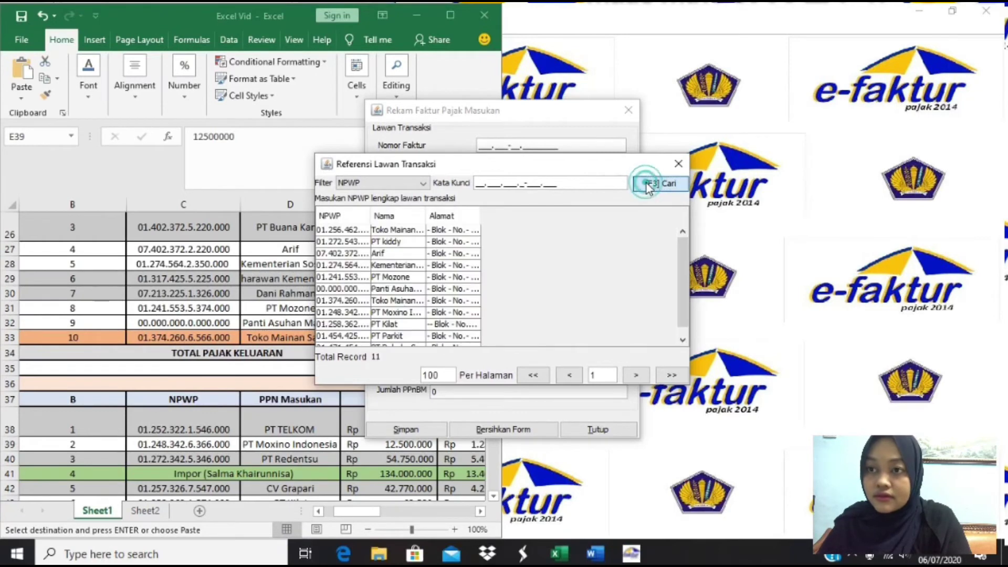
pyautogui.doubleClick(378, 312)
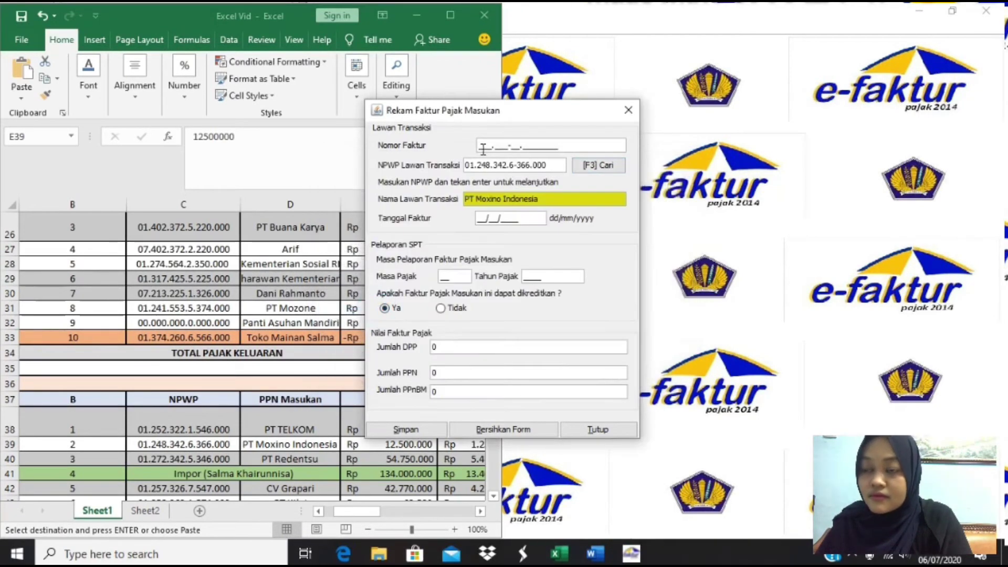
pyautogui.hotkey('alt', 'Tab')
pyautogui.press('Right')
pyautogui.press('Right')
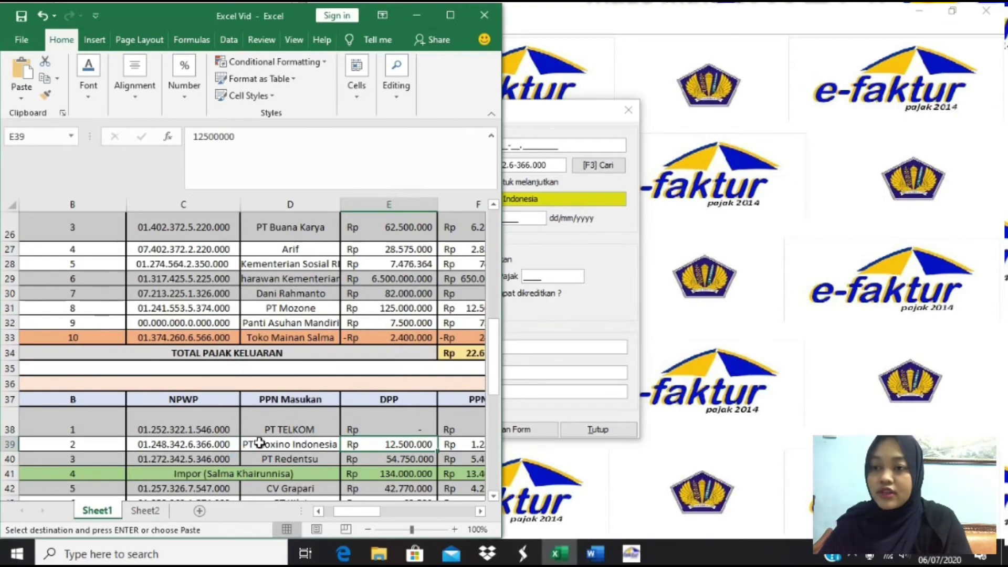
pyautogui.press('Right')
pyautogui.press('Right')
pyautogui.press('Right')
pyautogui.press('Right')
pyautogui.press('Right')
pyautogui.press('Right')
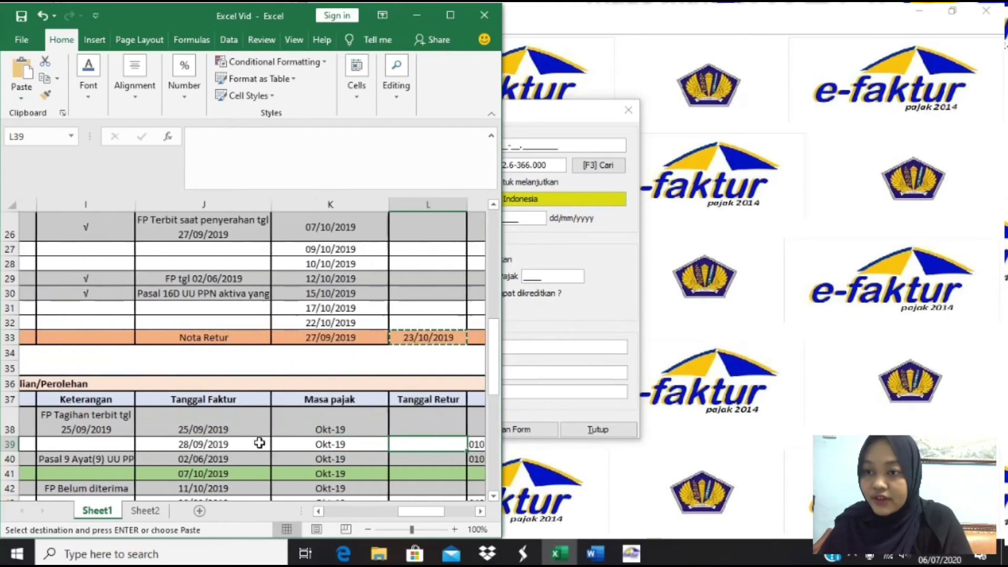
pyautogui.hotkey('ctrl', 'c')
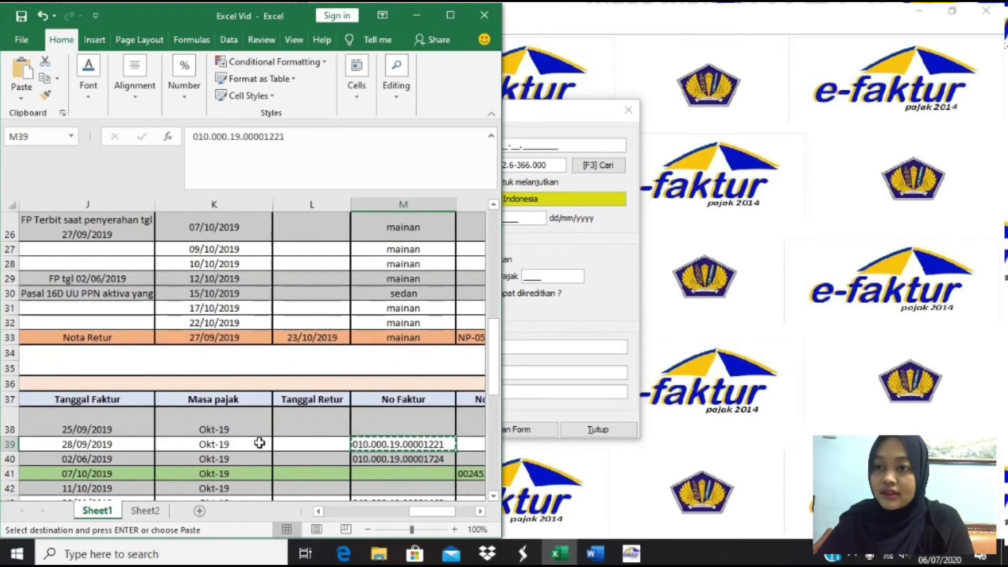
pyautogui.click(590, 248)
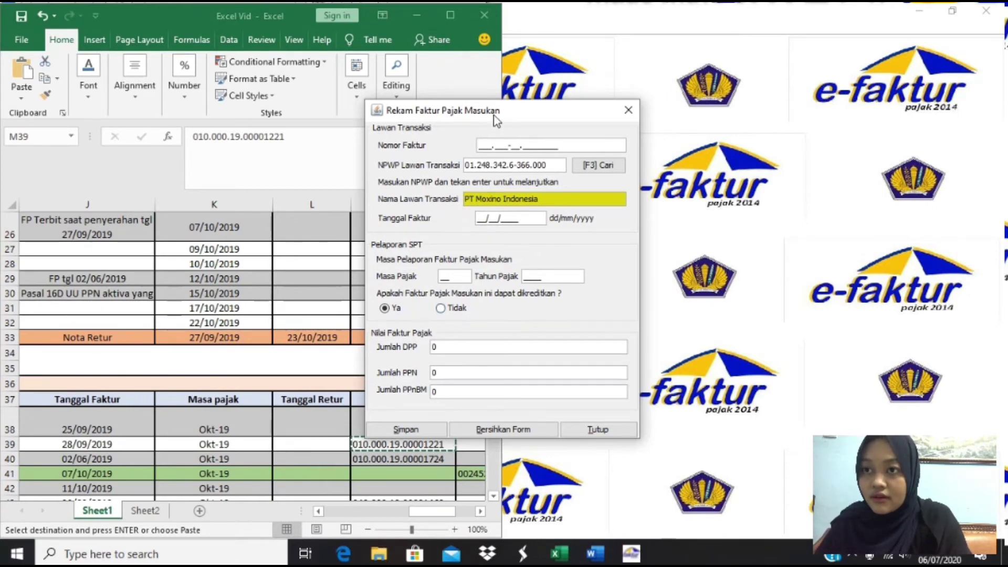
# - Enter PT Moxino Indonesia's invoice number, date 28/09/2019 and tax period 10
pyautogui.moveTo(494, 119); pyautogui.dragTo(673, 134)
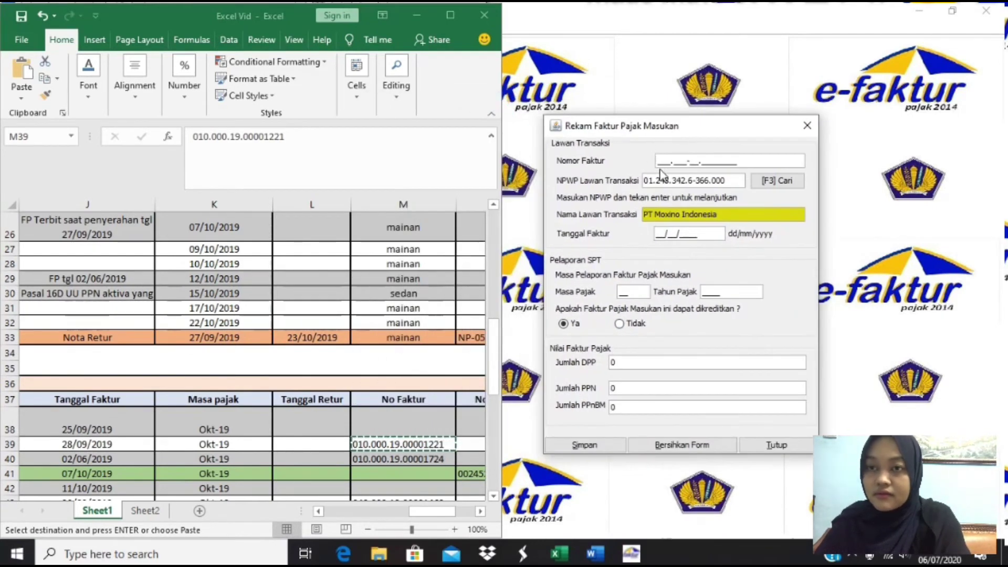
pyautogui.write('10.')
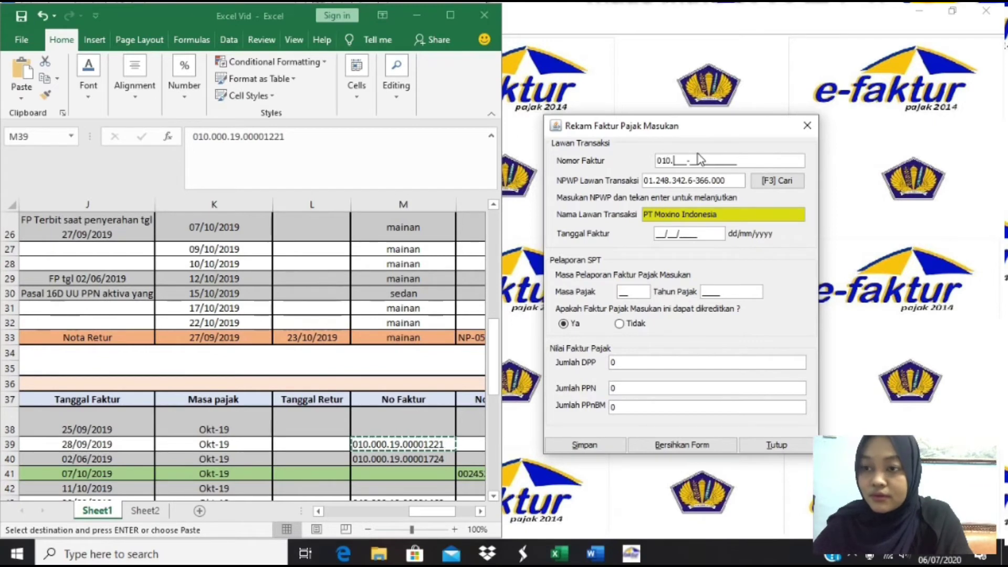
pyautogui.write('000-')
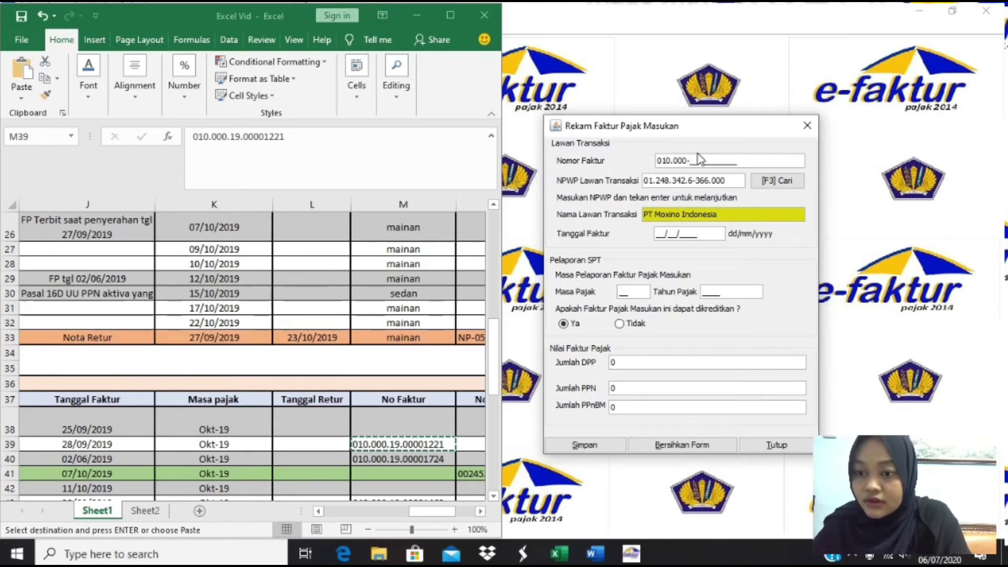
pyautogui.write('19.')
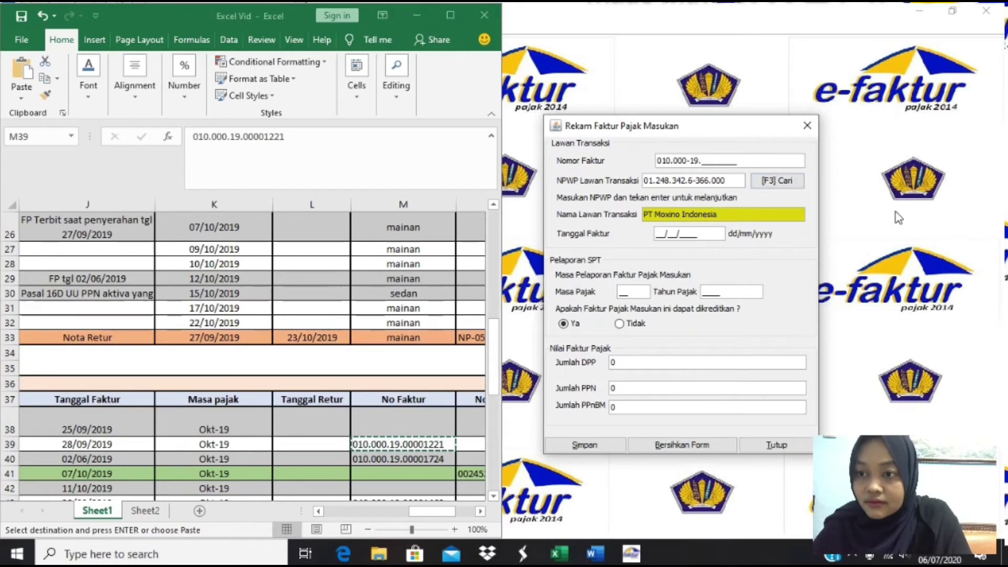
pyautogui.write('0000')
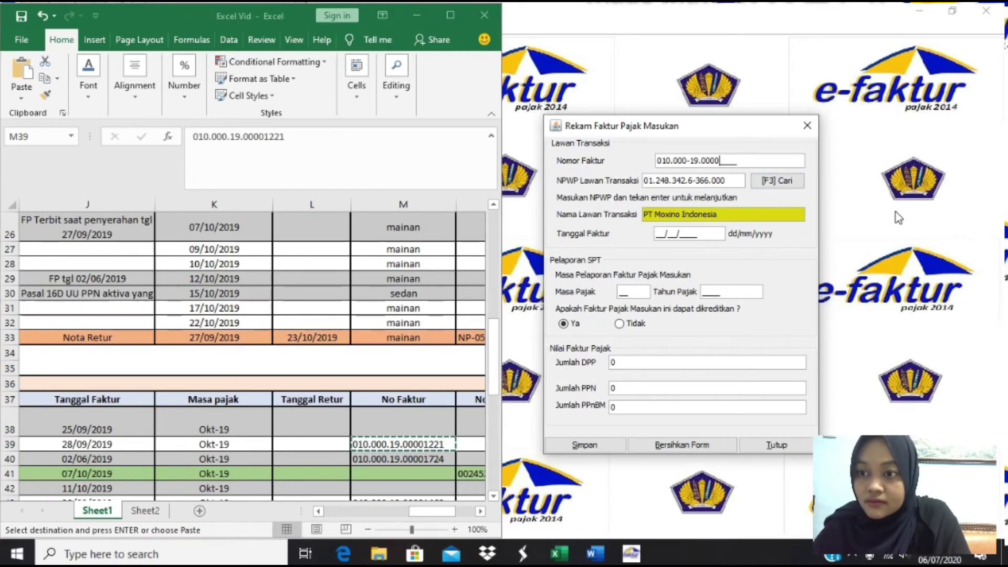
pyautogui.write('1221')
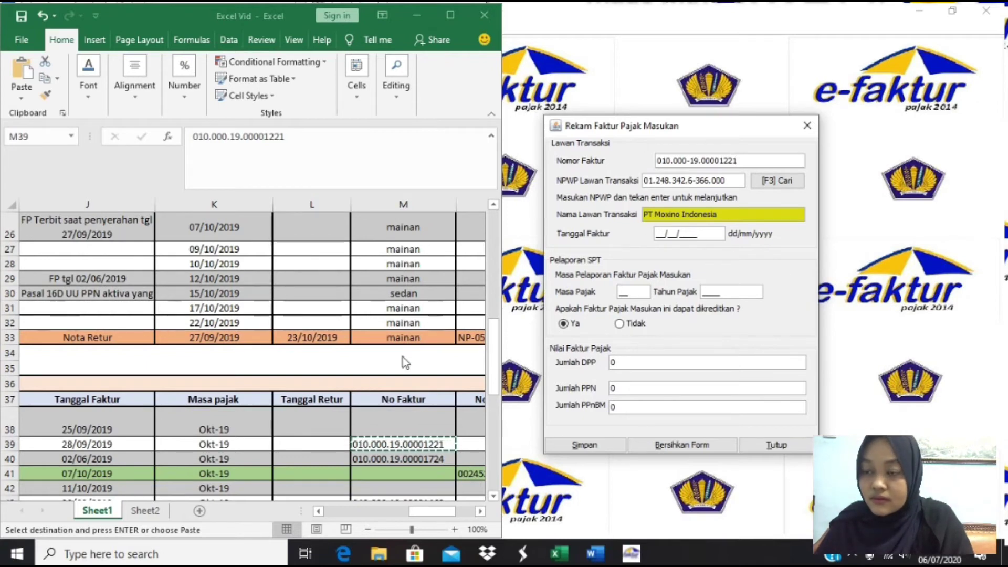
pyautogui.click(335, 444)
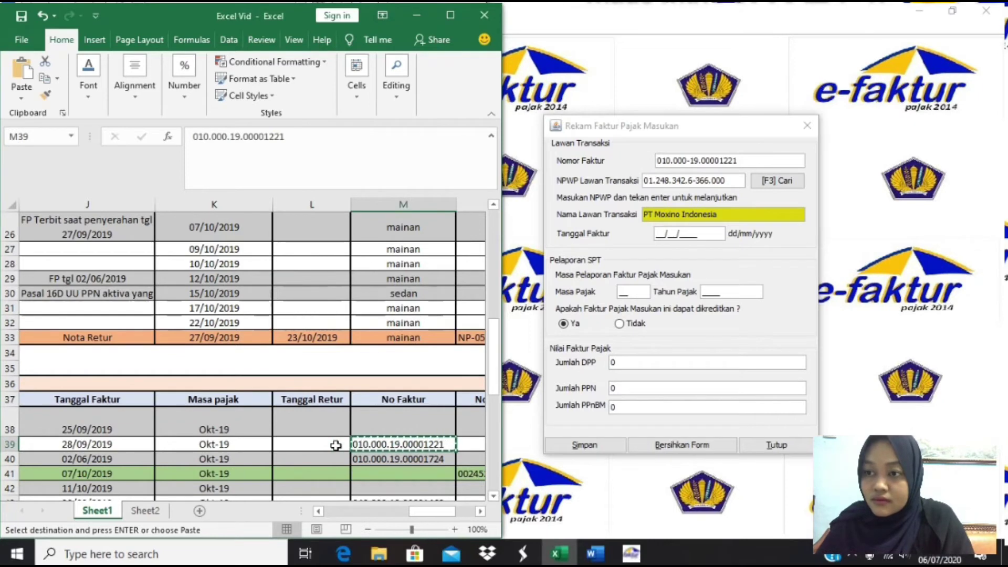
pyautogui.press('Left')
pyautogui.press('Left')
pyautogui.press('Left')
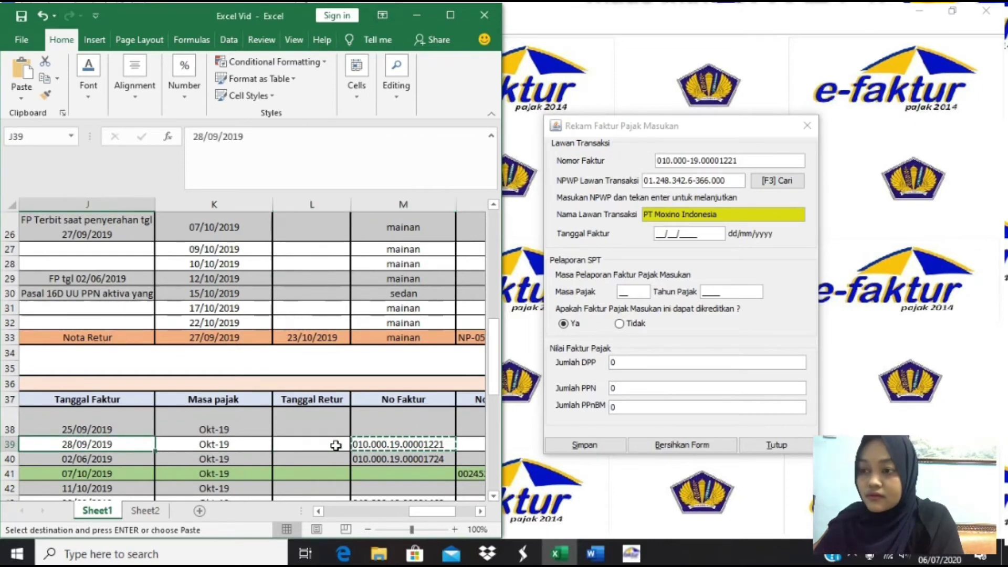
pyautogui.hotkey('ctrl', 'c')
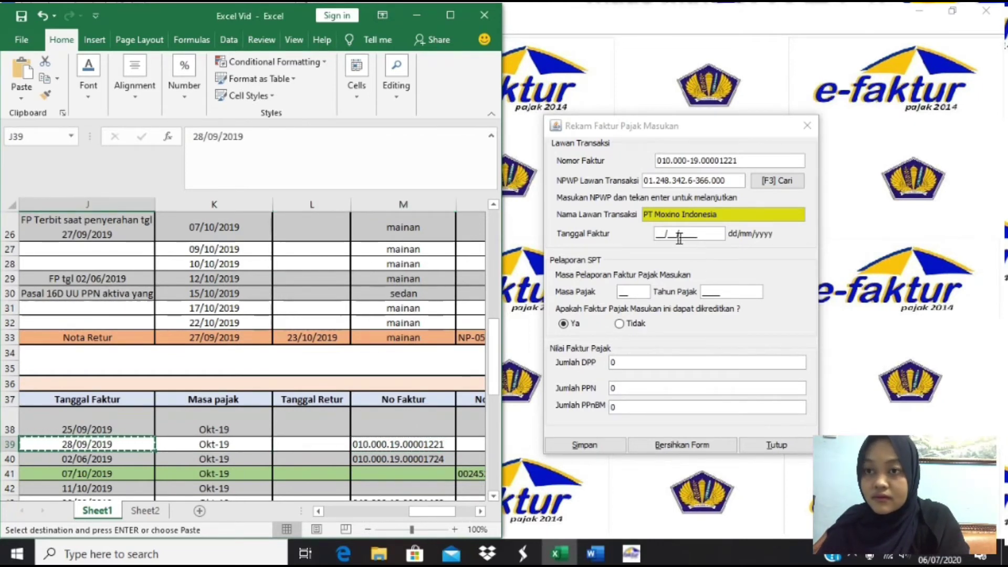
pyautogui.click(657, 234)
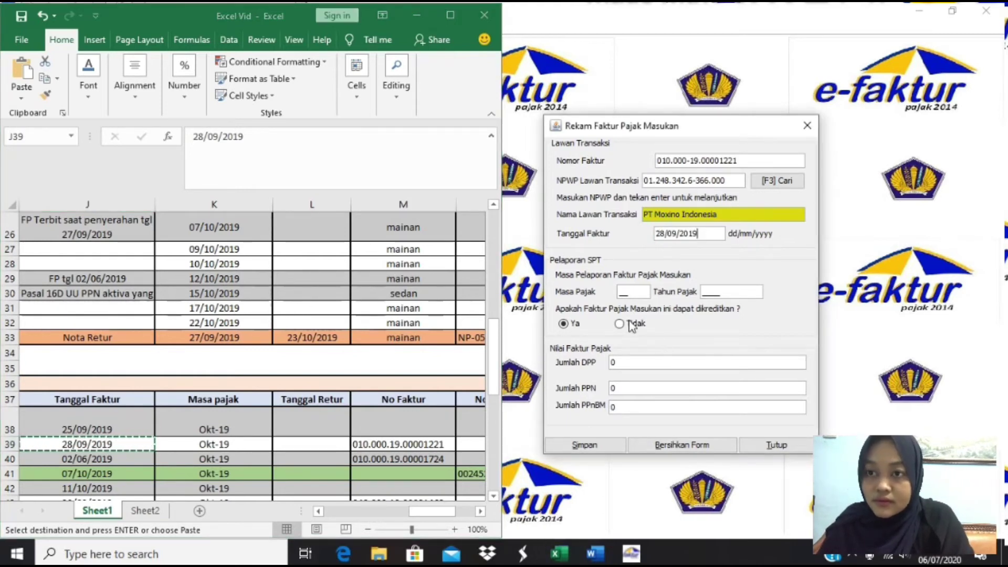
pyautogui.doubleClick(634, 293)
pyautogui.press('BackSpace')
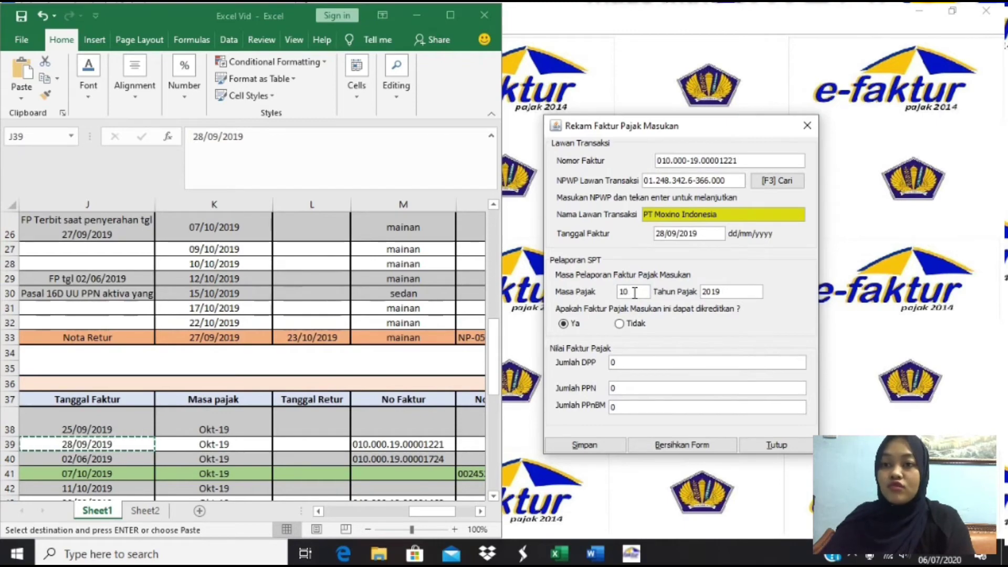
pyautogui.write('10')
# - Set PT Moxino Indonesia's DPP to 12.500.000 and save the invoice
pyautogui.click(223, 443)
pyautogui.press('Left')
pyautogui.press('Left')
pyautogui.press('Left')
pyautogui.press('Left')
pyautogui.press('Left')
pyautogui.press('Left')
pyautogui.hotkey('ctrl', 'c')
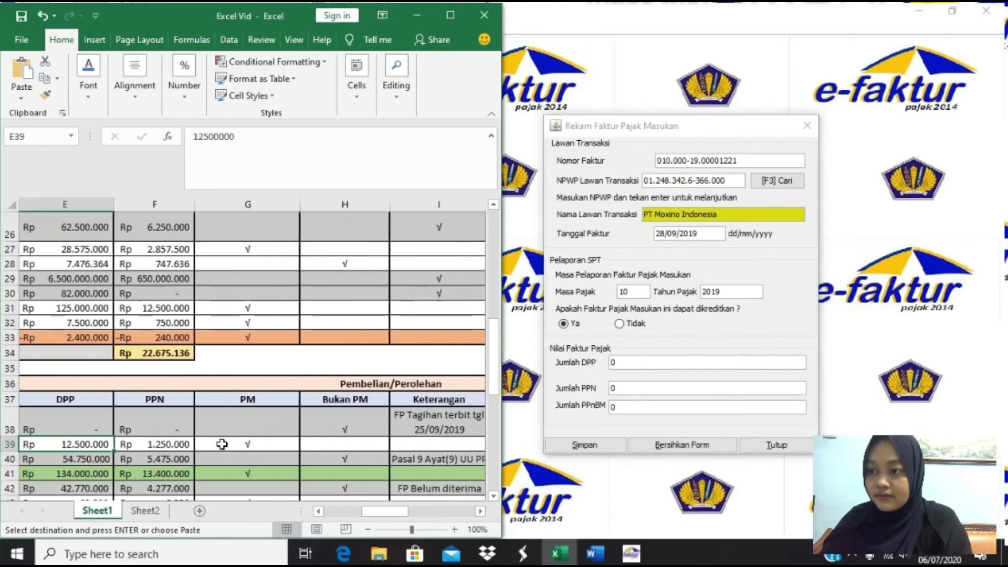
pyautogui.click(640, 363)
pyautogui.hotkey('ctrl', 'v')
pyautogui.press('Return')
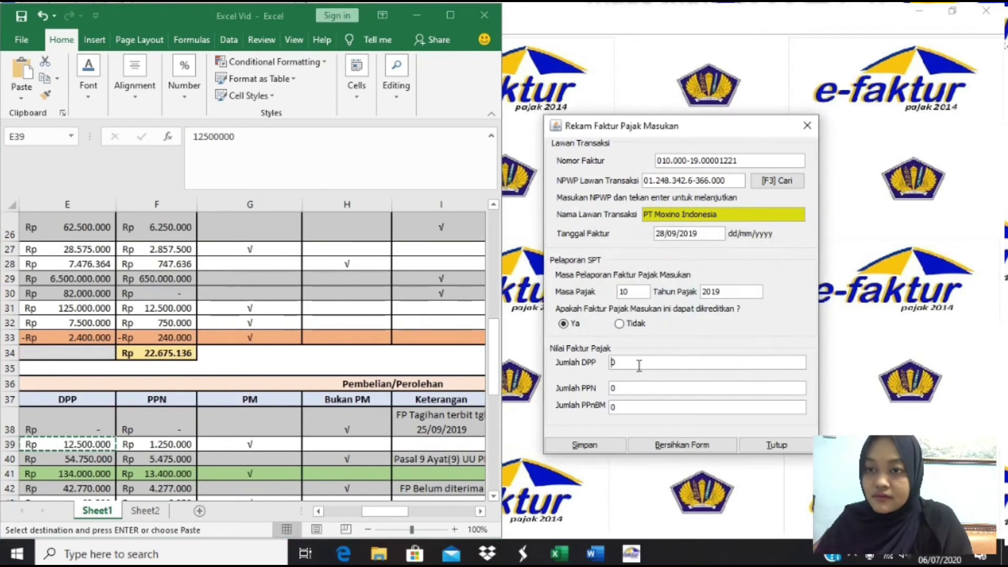
pyautogui.write('12.500.000')
pyautogui.press('Tab')
pyautogui.click(584, 445)
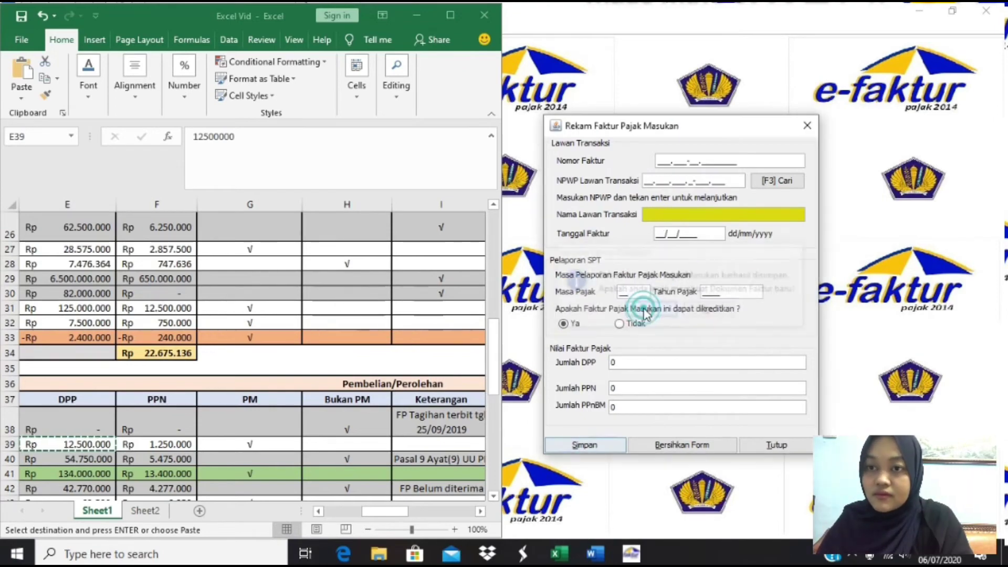
# - Enter the PT Kilat invoice with its supplier NPWP, number, date 30/09/2019 and amount 82500
pyautogui.click(97, 464)
pyautogui.click(693, 181)
pyautogui.press('Right')
pyautogui.press('Right')
pyautogui.press('Right')
pyautogui.press('Right')
pyautogui.press('Right')
pyautogui.press('Right')
pyautogui.press('Right')
pyautogui.press('Right')
pyautogui.press('Right')
pyautogui.write('0400001900001462')
pyautogui.click(404, 457)
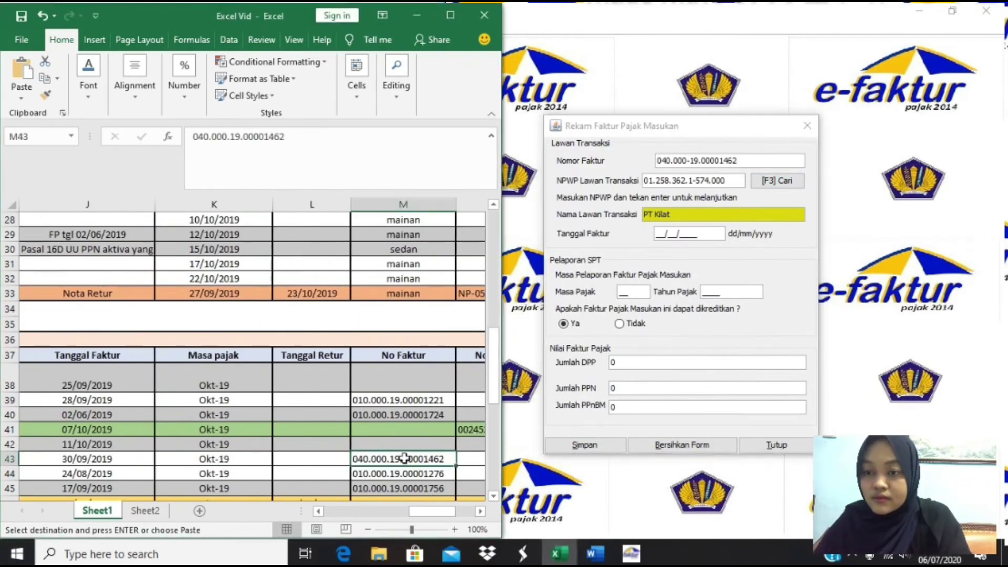
pyautogui.click(689, 234)
pyautogui.write('30092019')
pyautogui.click(314, 457)
pyautogui.write('82500')
pyautogui.click(585, 445)
# - Enter the PT Parkit invoice with date 24/08/2019, period 10/2019 and DPP 125000000
pyautogui.click(651, 310)
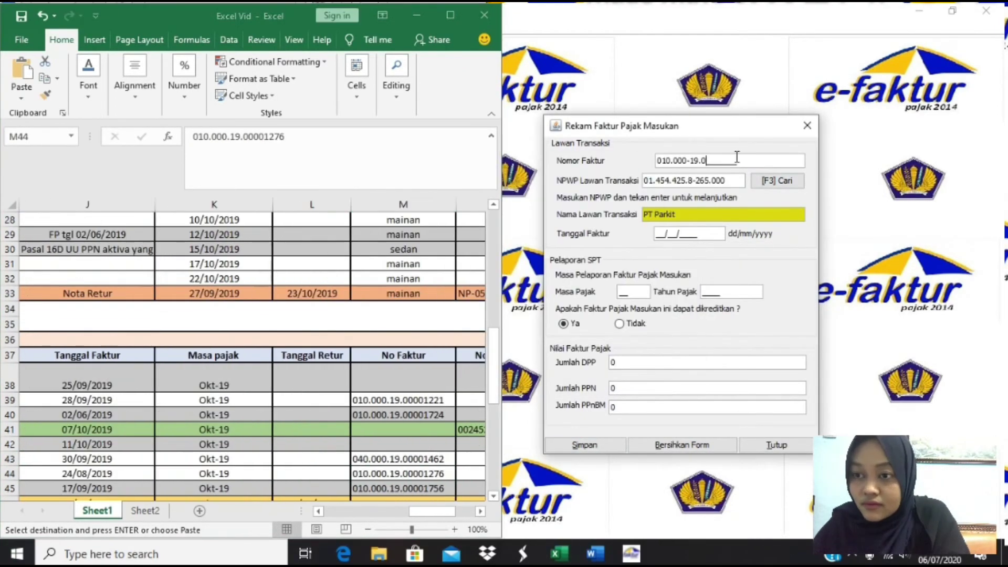
pyautogui.click(380, 473)
pyautogui.hotkey('ctrl', 'c')
pyautogui.click(655, 234)
pyautogui.write('24082019102019')
pyautogui.click(67, 474)
pyautogui.click(611, 363)
pyautogui.write('125000000')
pyautogui.click(584, 445)
pyautogui.click(651, 314)
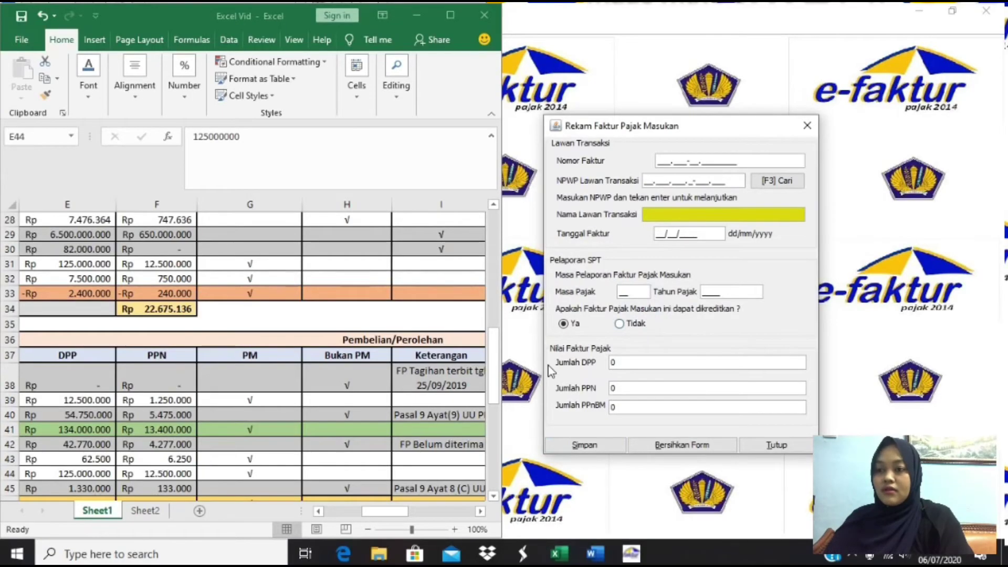
pyautogui.click(107, 489)
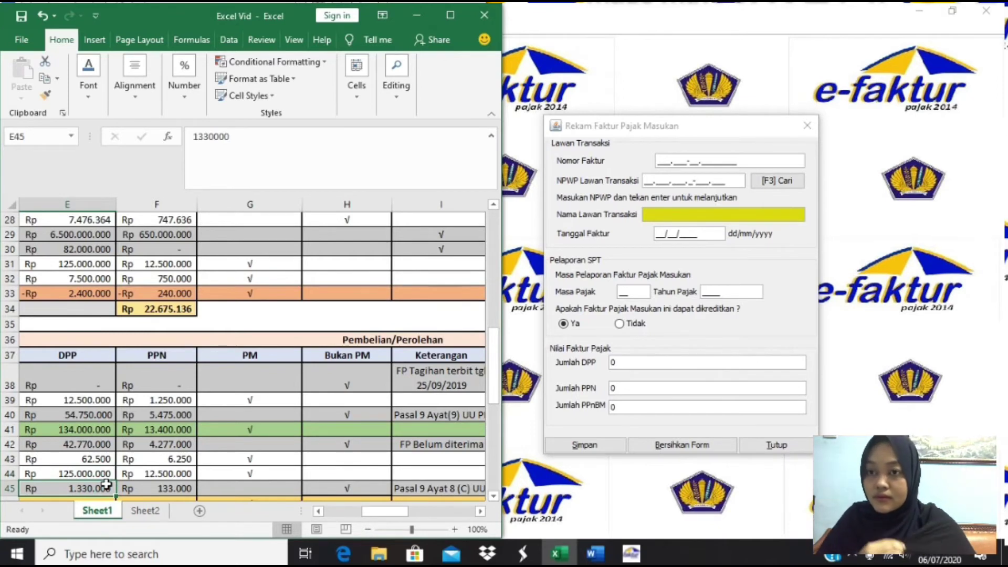
pyautogui.click(169, 475)
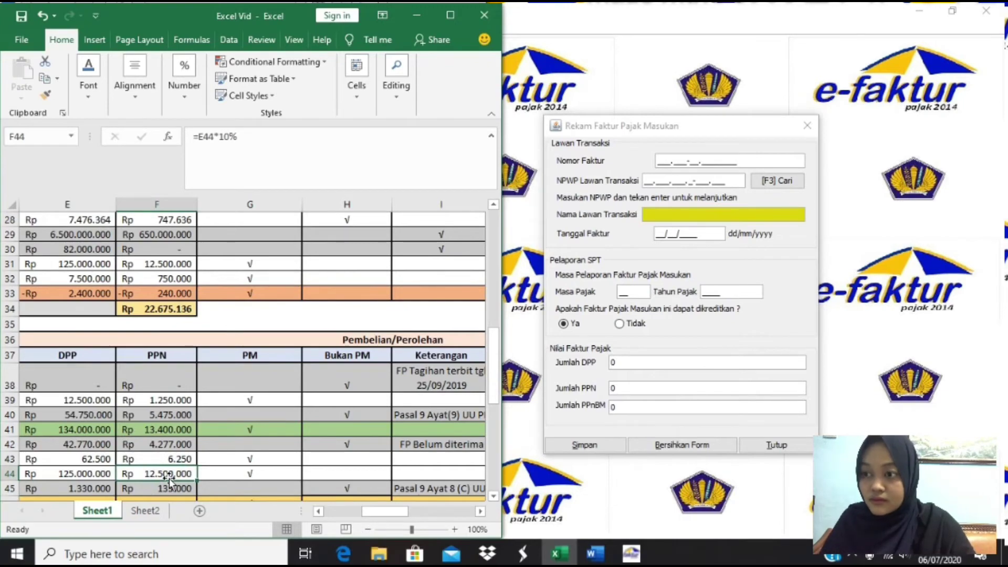
pyautogui.click(159, 488)
pyautogui.press('Left')
pyautogui.press('Left')
pyautogui.press('Left')
pyautogui.press('Left')
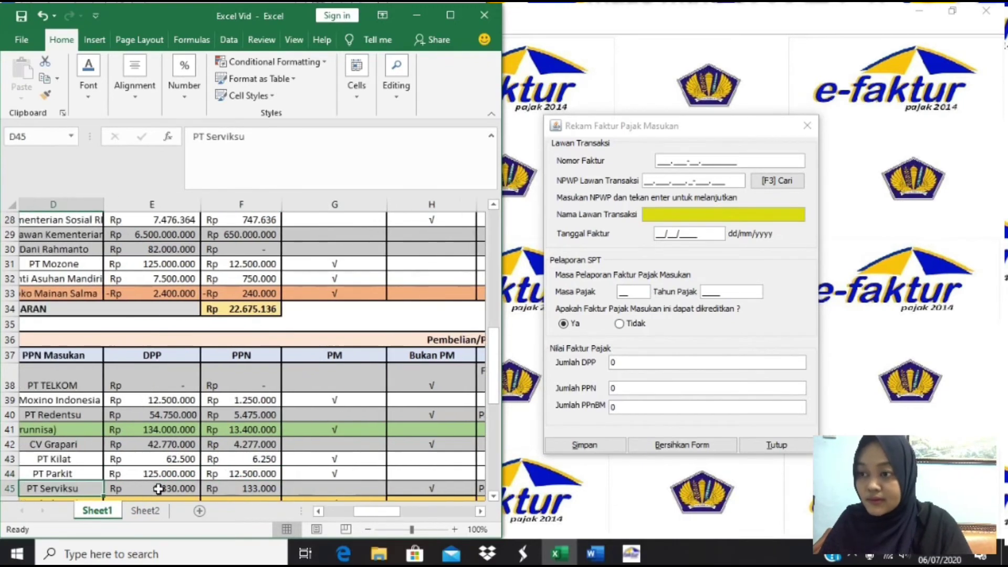
pyautogui.press('Down')
pyautogui.press('Down')
pyautogui.press('Up')
pyautogui.press('Up')
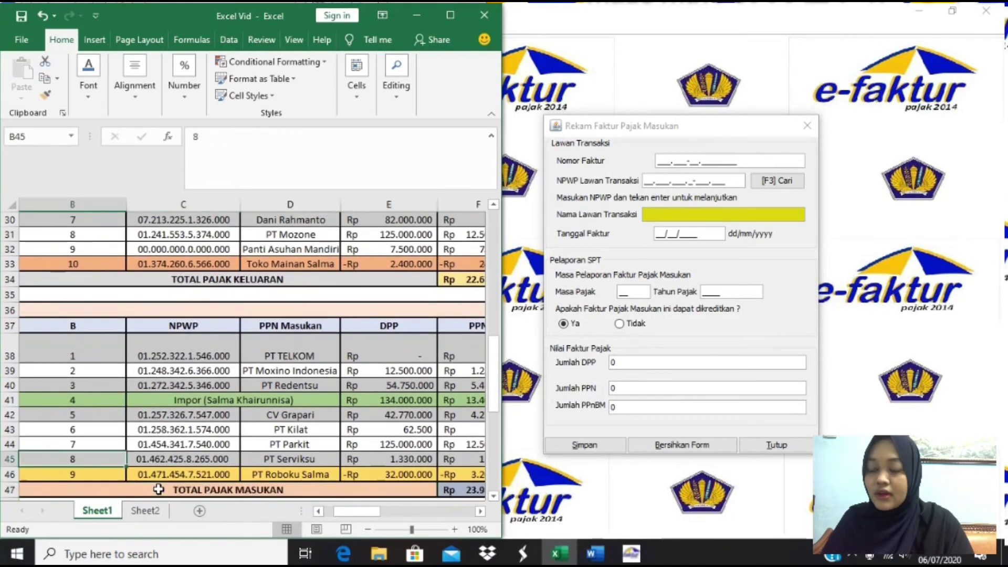
pyautogui.press('Right')
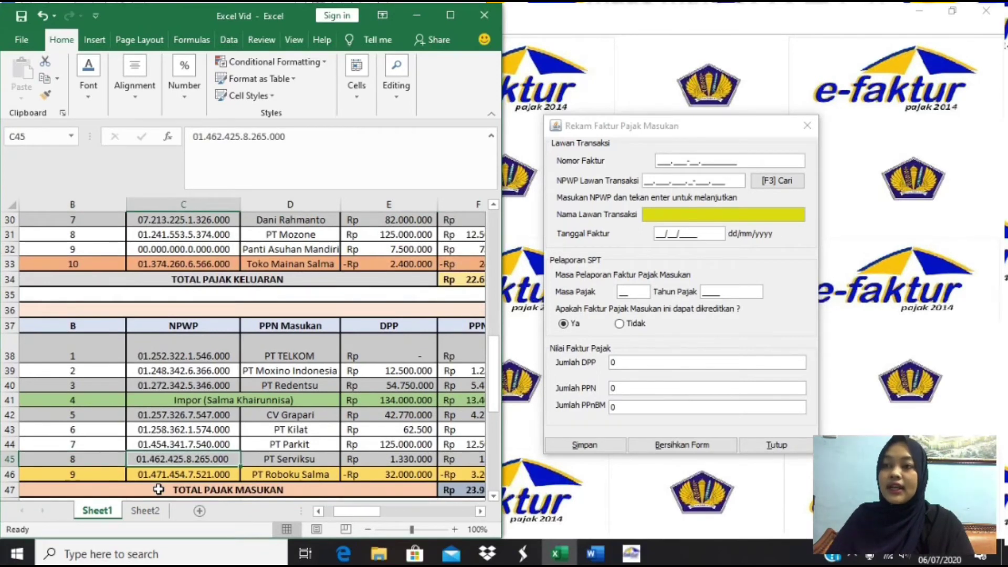
pyautogui.press('Right')
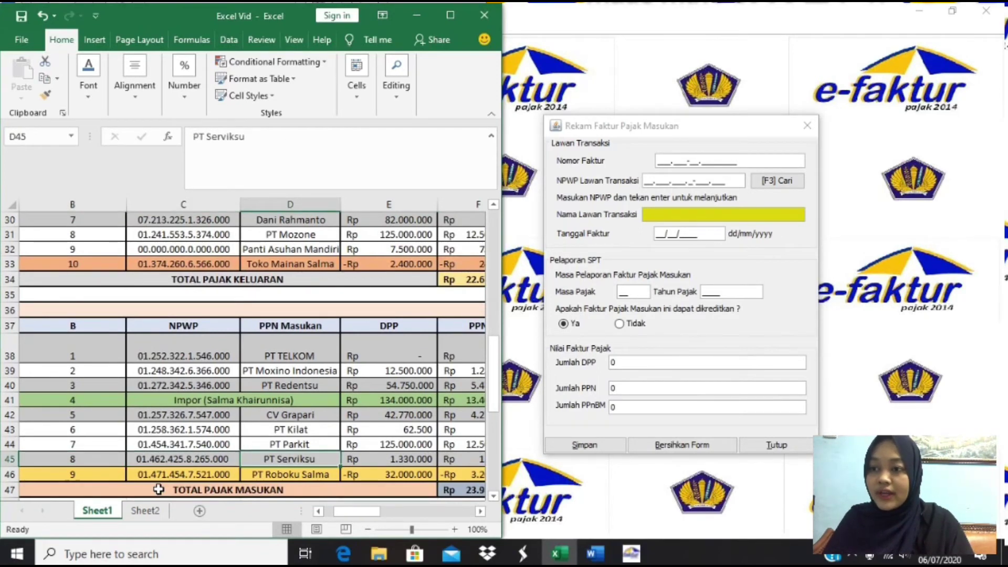
pyautogui.press('Down')
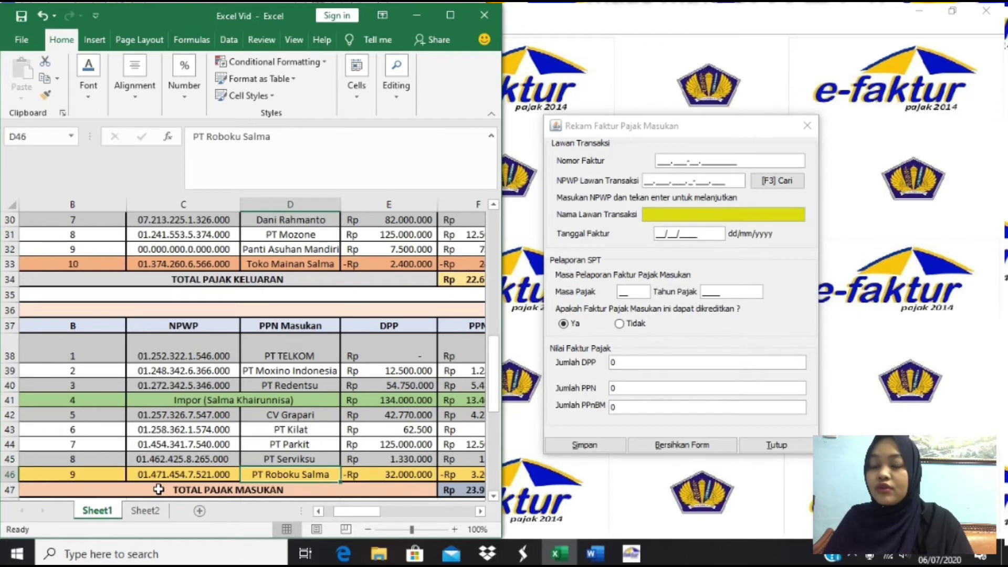
pyautogui.press('Up')
pyautogui.press('Up')
pyautogui.press('Up')
pyautogui.press('Up')
pyautogui.press('Up')
pyautogui.press('Up')
pyautogui.press('Up')
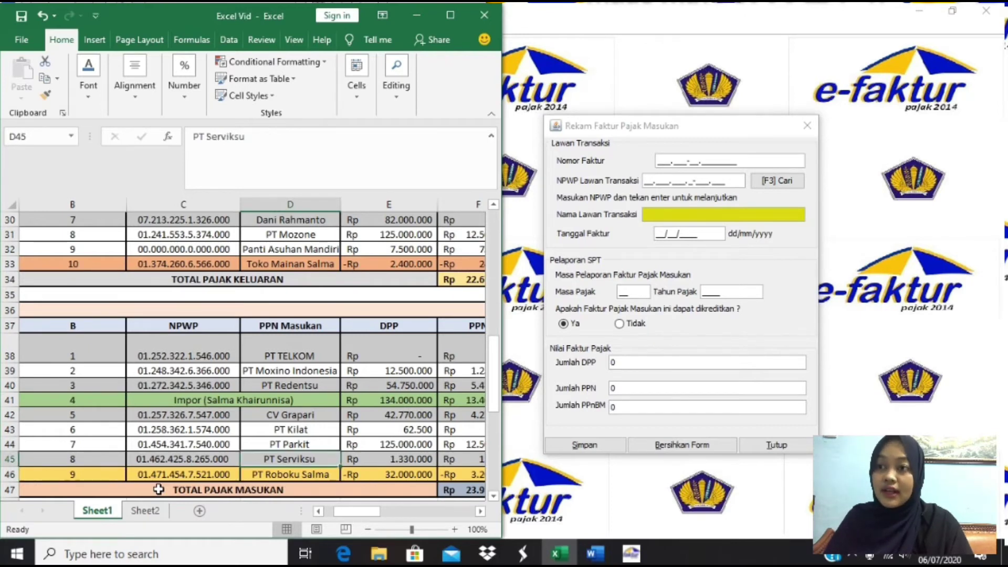
pyautogui.press('Up')
pyautogui.press('Up')
pyautogui.press('Up')
pyautogui.press('Up')
pyautogui.press('Up')
pyautogui.press('Up')
pyautogui.press('Up')
pyautogui.press('Up')
pyautogui.press('Up')
pyautogui.press('Up')
pyautogui.press('Up')
pyautogui.press('Up')
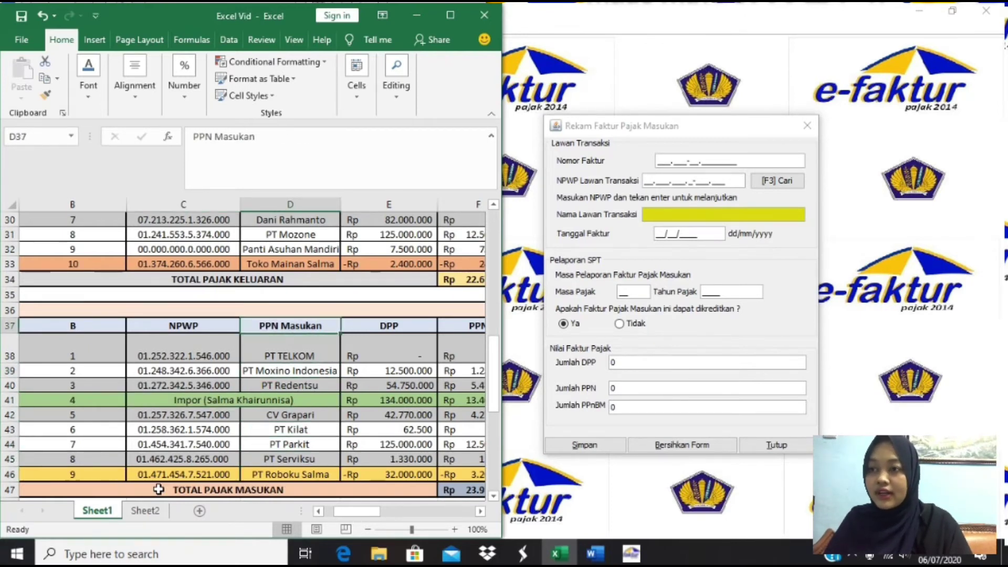
pyautogui.press('Up')
pyautogui.press('Up')
pyautogui.press('Up')
pyautogui.press('Up')
pyautogui.press('Up')
pyautogui.press('Up')
pyautogui.press('Up')
pyautogui.press('Up')
pyautogui.press('Up')
pyautogui.press('Up')
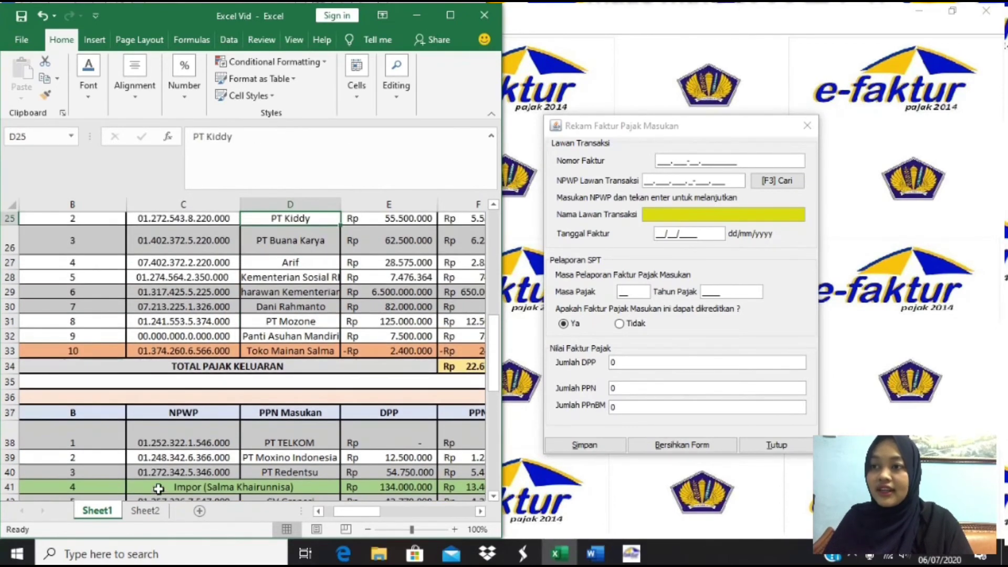
pyautogui.press('Up')
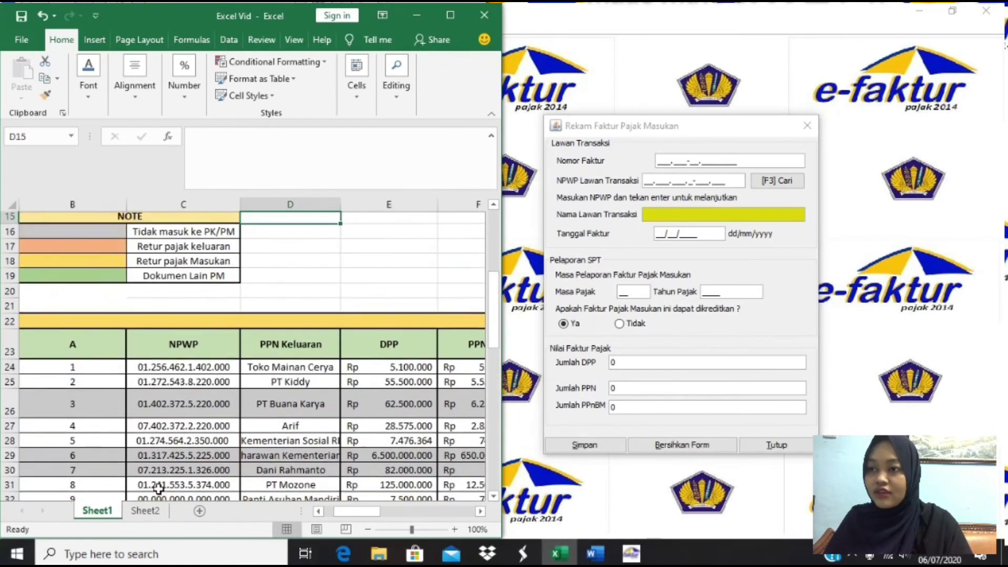
pyautogui.press('Left')
pyautogui.press('Left')
pyautogui.press('Left')
pyautogui.press('Down')
pyautogui.press('Right')
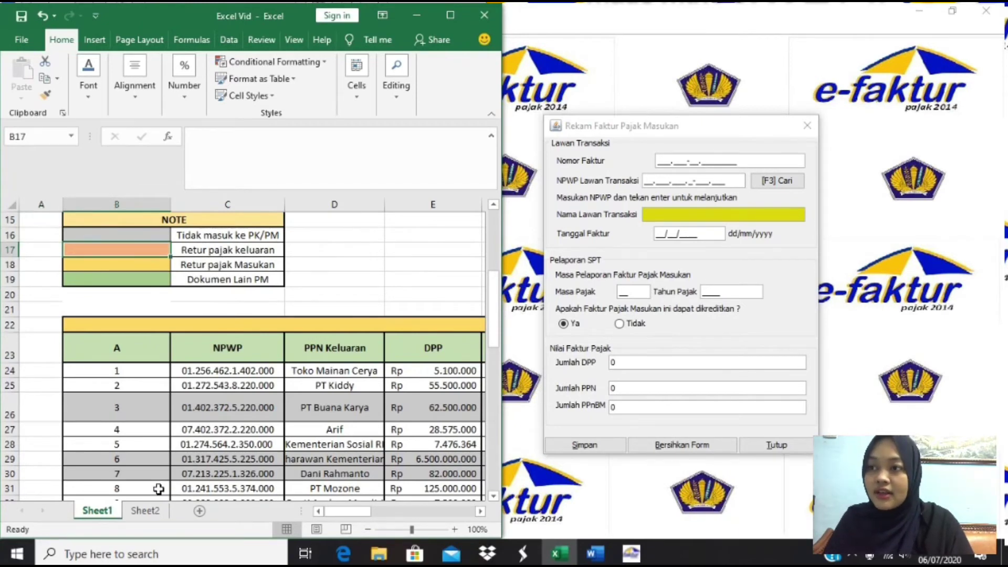
pyautogui.press('Right')
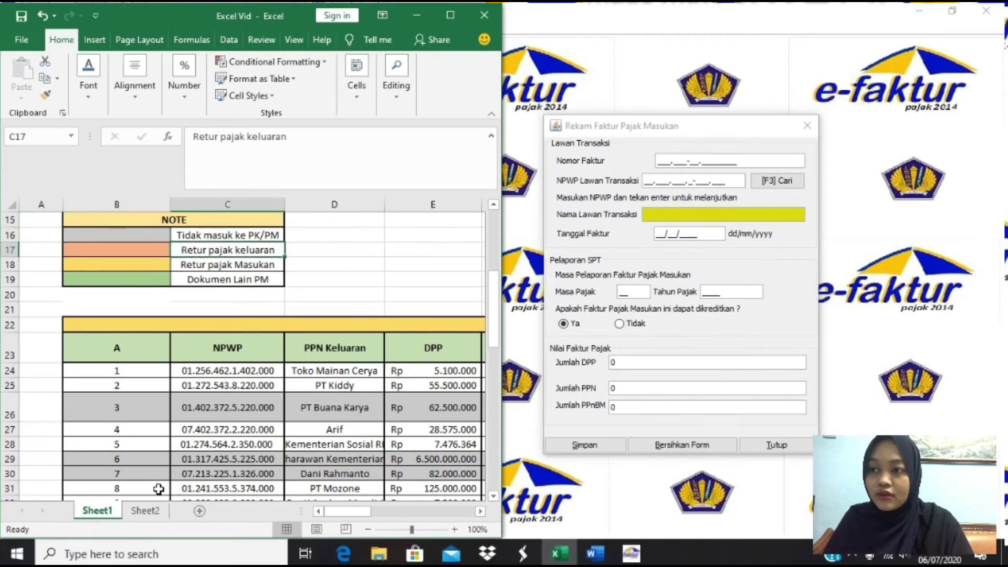
pyautogui.press('Down')
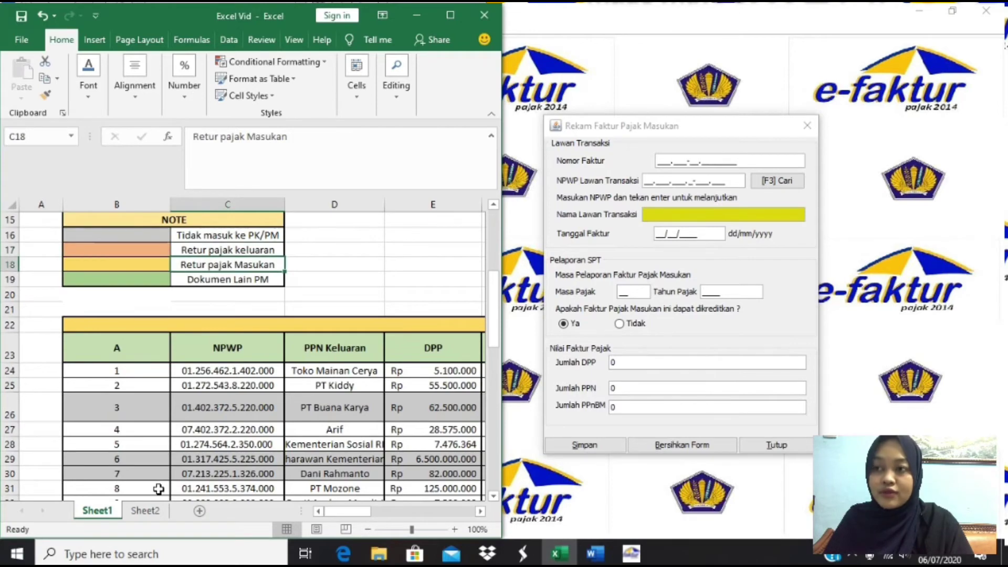
pyautogui.press('Down')
pyautogui.press('Down')
pyautogui.press('Down')
pyautogui.press('Down')
pyautogui.press('Down')
pyautogui.press('Down')
pyautogui.press('Down')
pyautogui.press('Down')
pyautogui.press('Down')
pyautogui.press('Down')
pyautogui.press('Down')
pyautogui.press('Down')
pyautogui.press('Down')
pyautogui.press('Down')
pyautogui.press('Down')
pyautogui.press('Down')
pyautogui.press('Down')
pyautogui.press('Down')
pyautogui.press('Down')
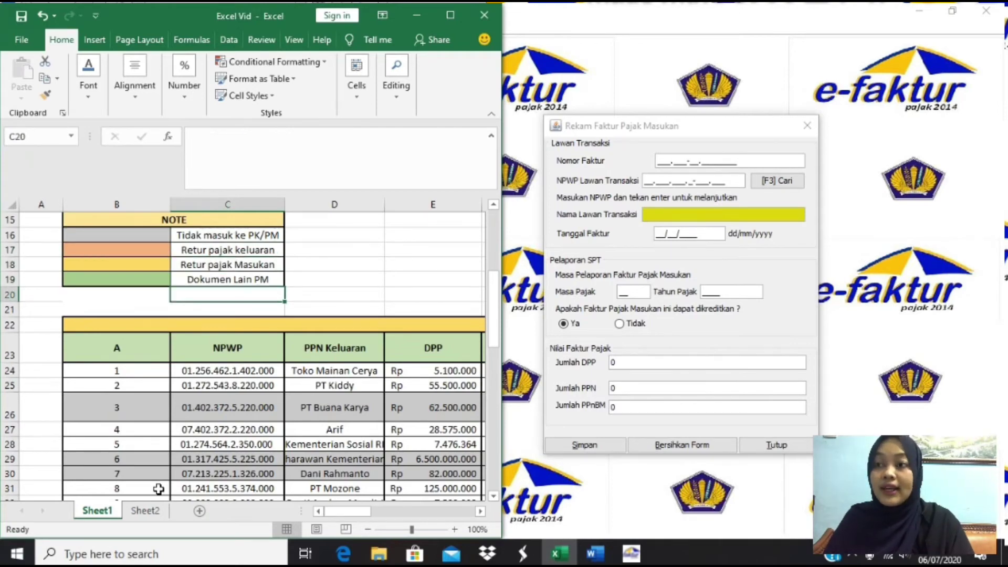
pyautogui.press('Down')
pyautogui.press('Down')
pyautogui.press('Down')
pyautogui.press('Down')
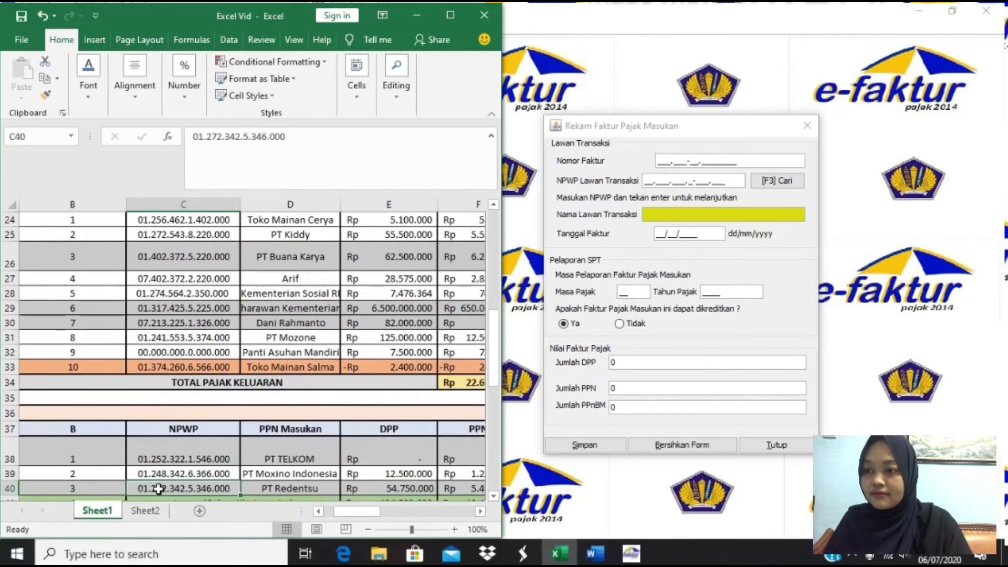
pyautogui.press('Up')
pyautogui.press('Down')
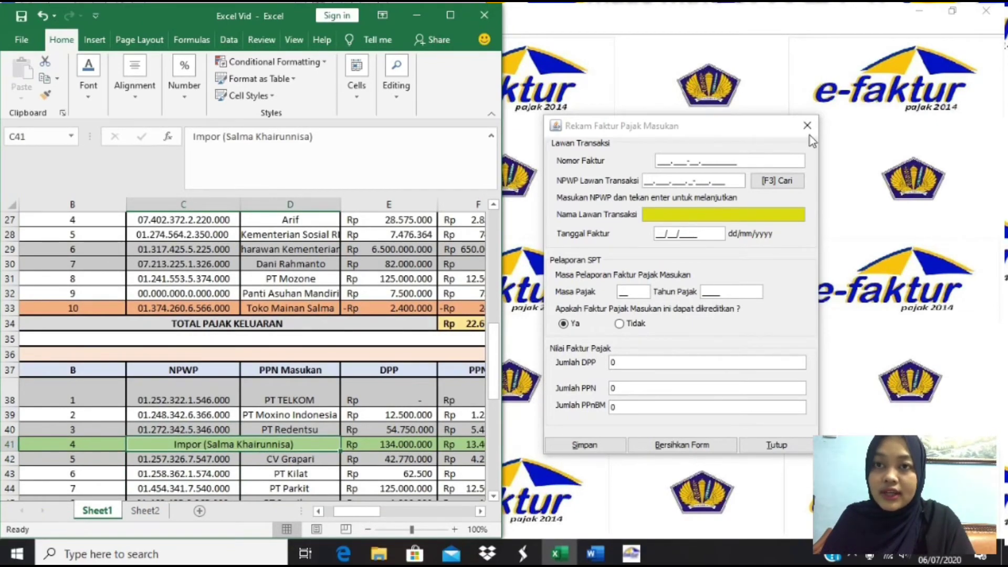
# - Queue the PT Moxino Indonesia, PT Kilat and PT Parkit input invoices for upload
pyautogui.click(807, 126)
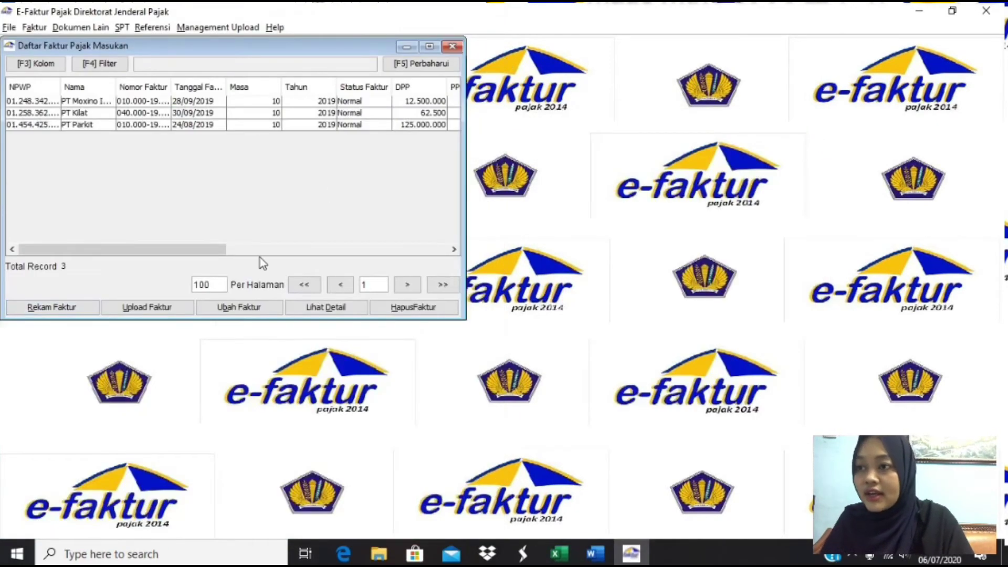
pyautogui.moveTo(45, 103); pyautogui.dragTo(76, 131)
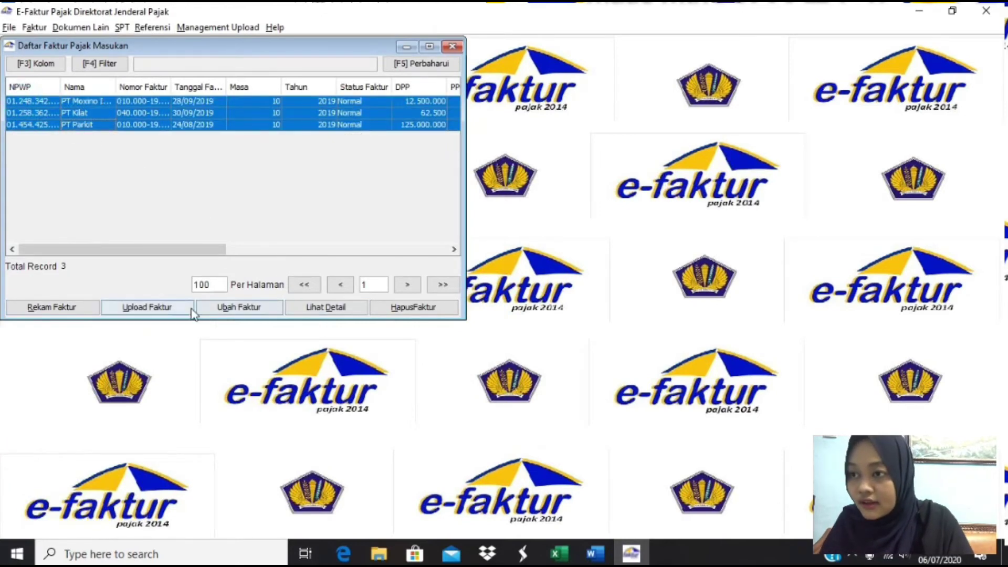
pyautogui.click(168, 308)
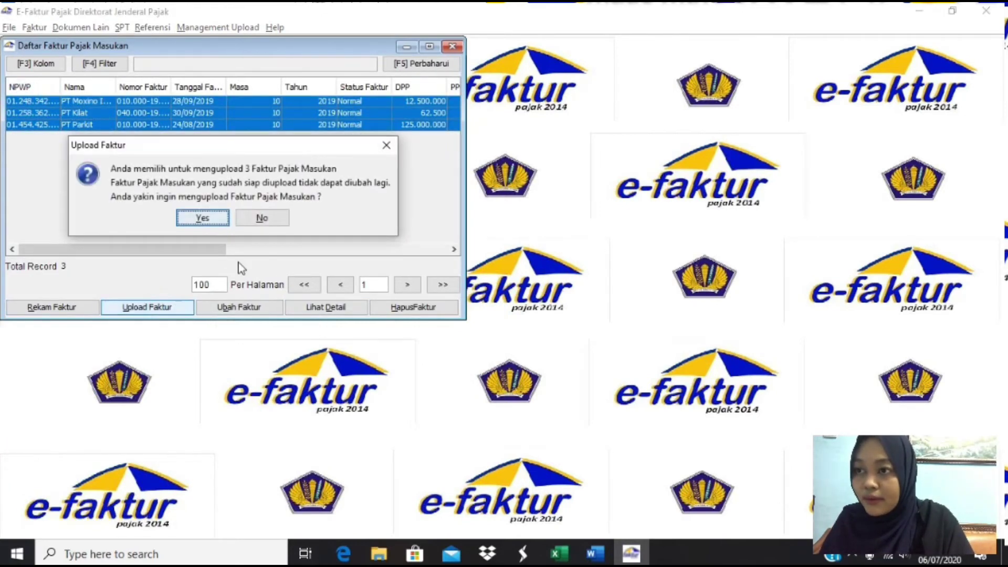
pyautogui.click(202, 219)
pyautogui.click(233, 211)
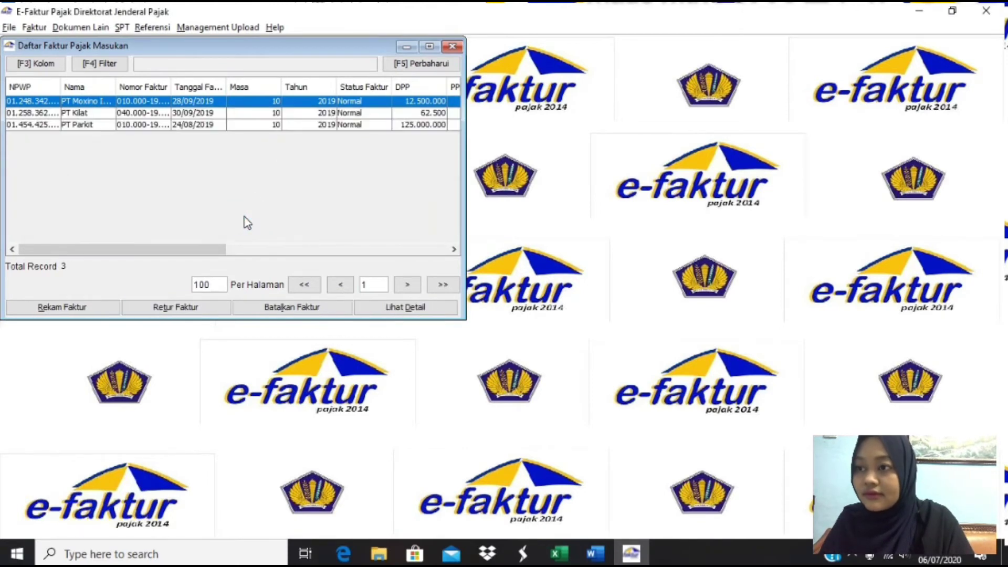
pyautogui.click(452, 47)
# - Record a new input-tax return note NR-41/X/019, filling in the returned invoice number from Excel
pyautogui.click(34, 27)
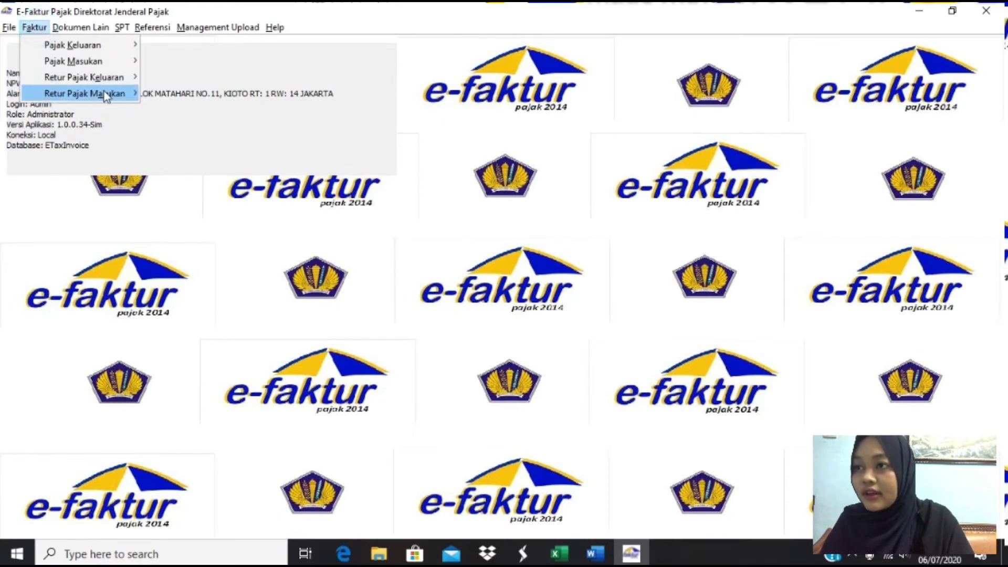
pyautogui.moveTo(105, 94)
pyautogui.click(176, 95)
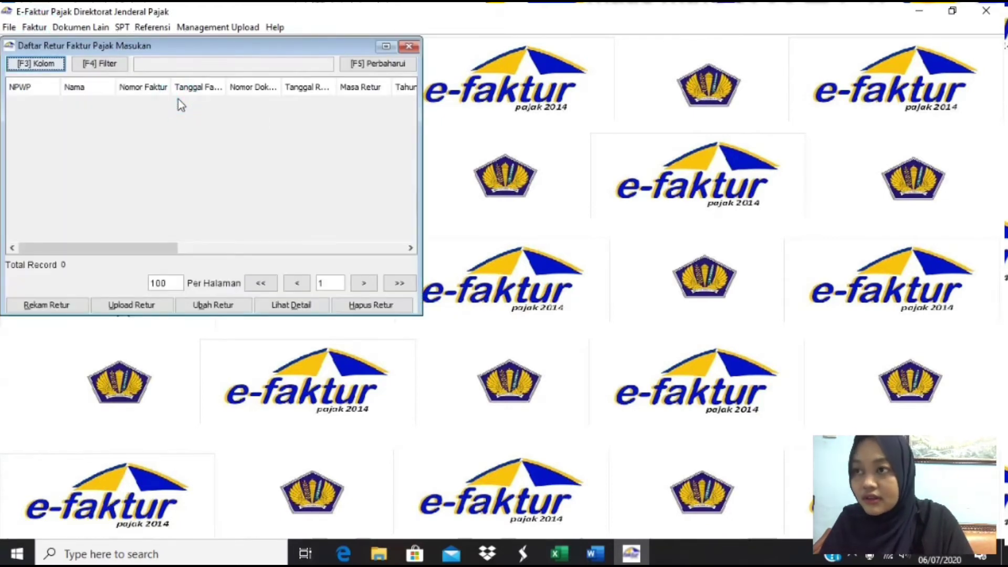
pyautogui.click(52, 307)
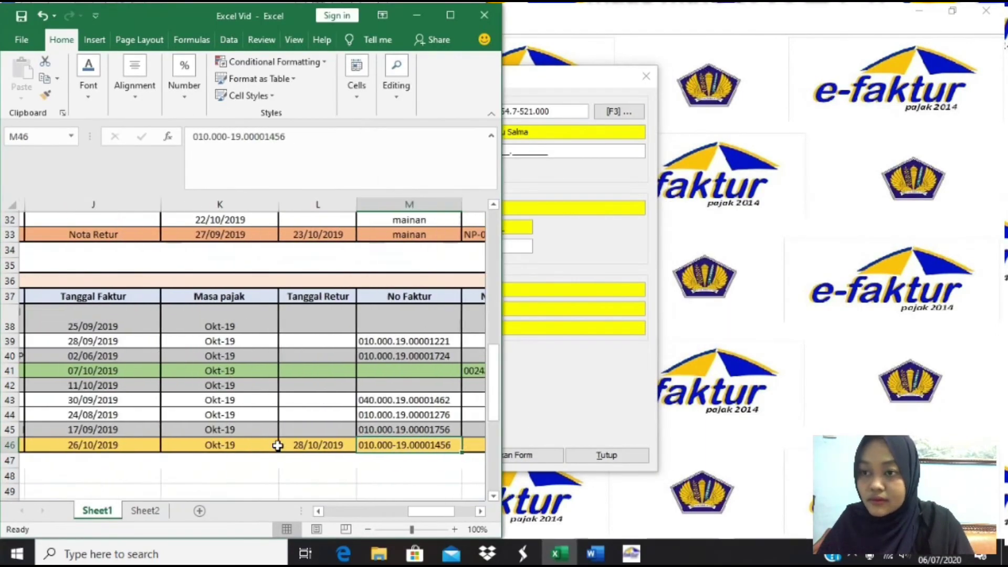
pyautogui.click(556, 151)
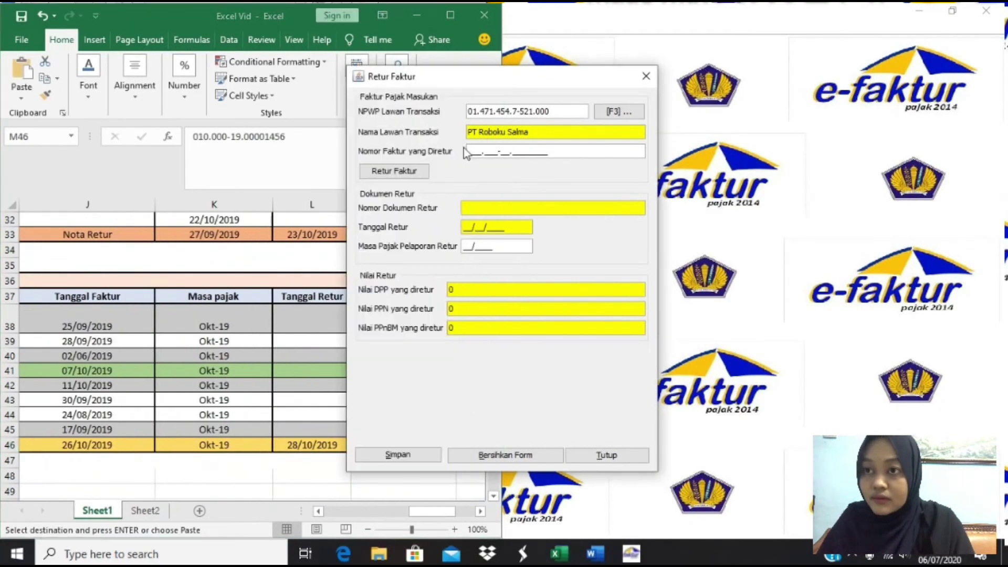
pyautogui.write('010.000-19.00001456')
pyautogui.click(126, 444)
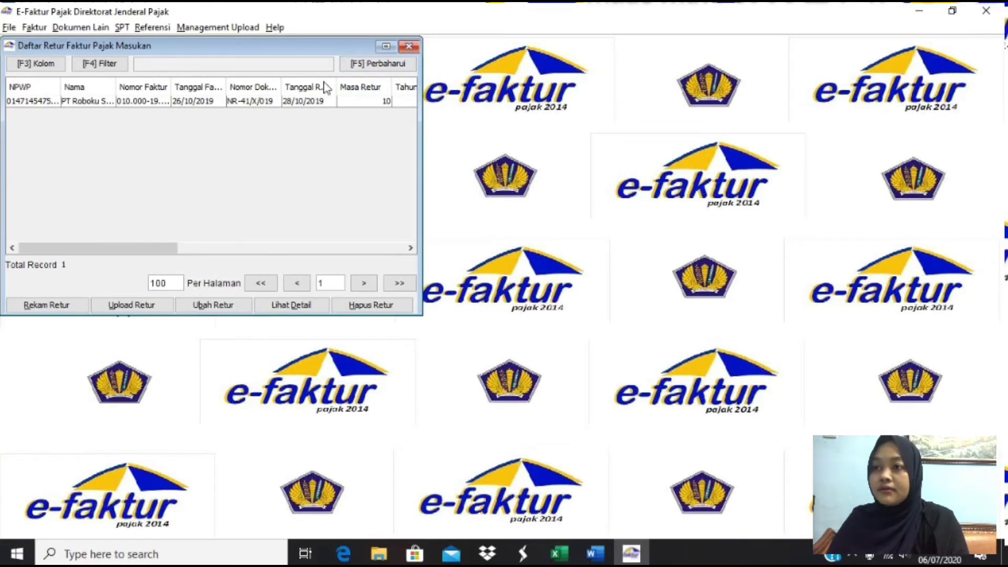
# - Queue the PT Roboku Salma return note for upload and close the returns list
pyautogui.click(253, 103)
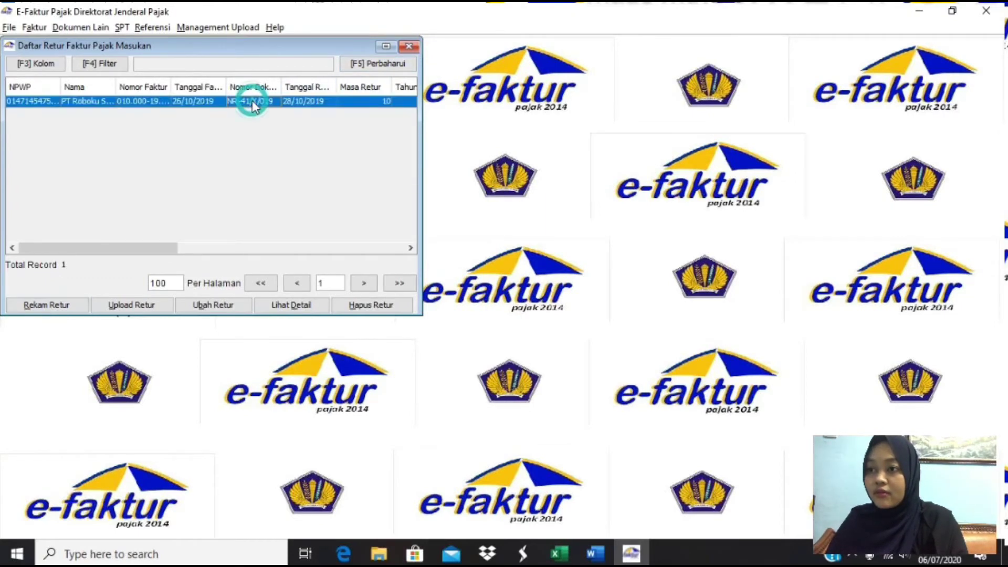
pyautogui.click(151, 305)
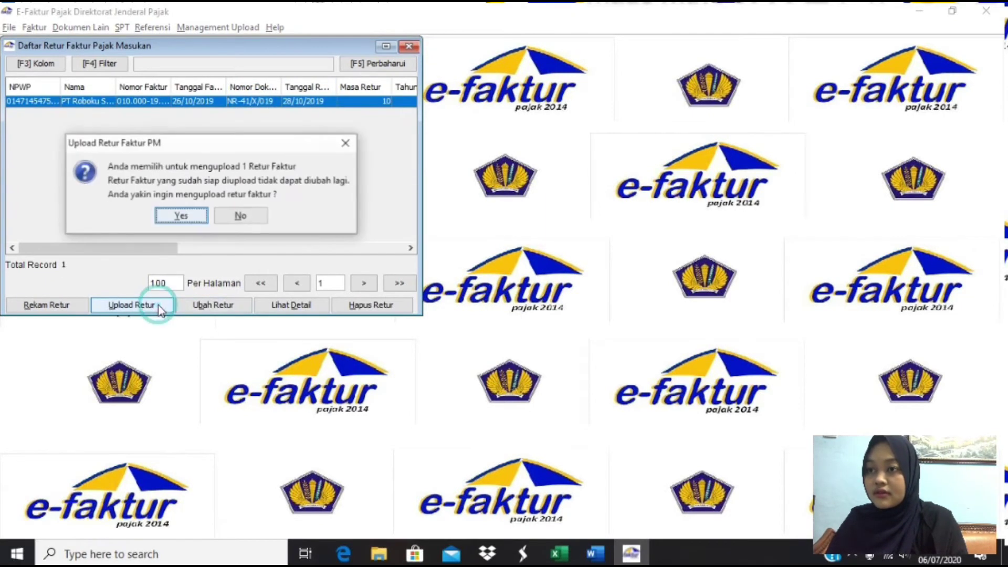
pyautogui.click(176, 217)
pyautogui.click(208, 207)
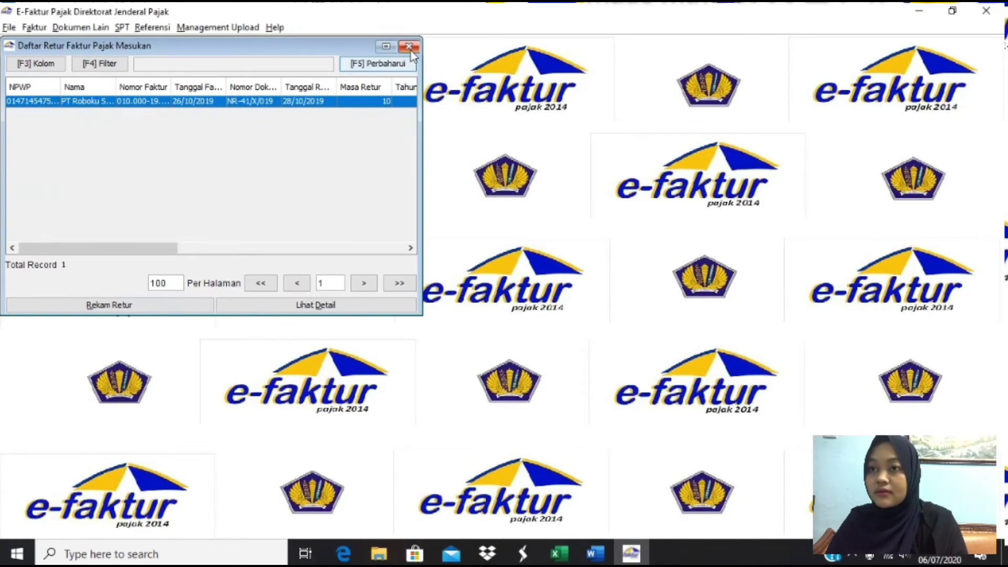
pyautogui.click(409, 47)
# - Queue the 23/10/2019 Toko Mainan Salma return NP-05/X/2019 for upload via Administrasi Nota Retur
pyautogui.click(34, 27)
pyautogui.moveTo(80, 79)
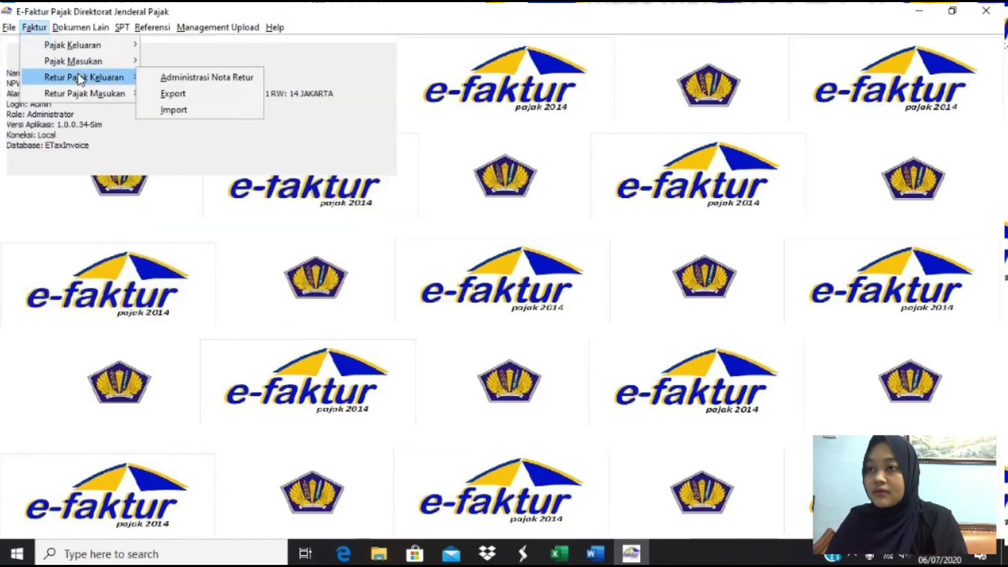
pyautogui.click(169, 77)
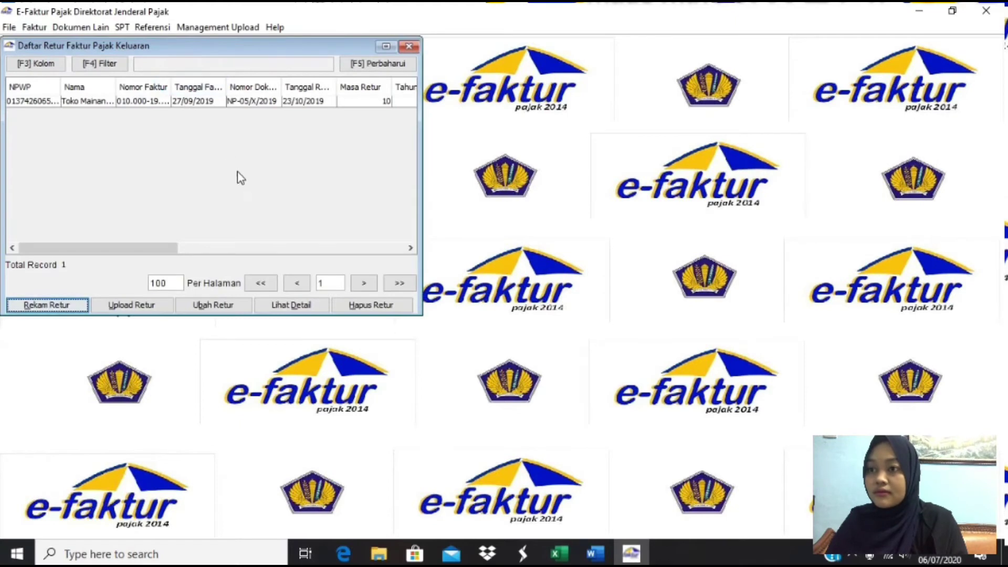
pyautogui.click(206, 102)
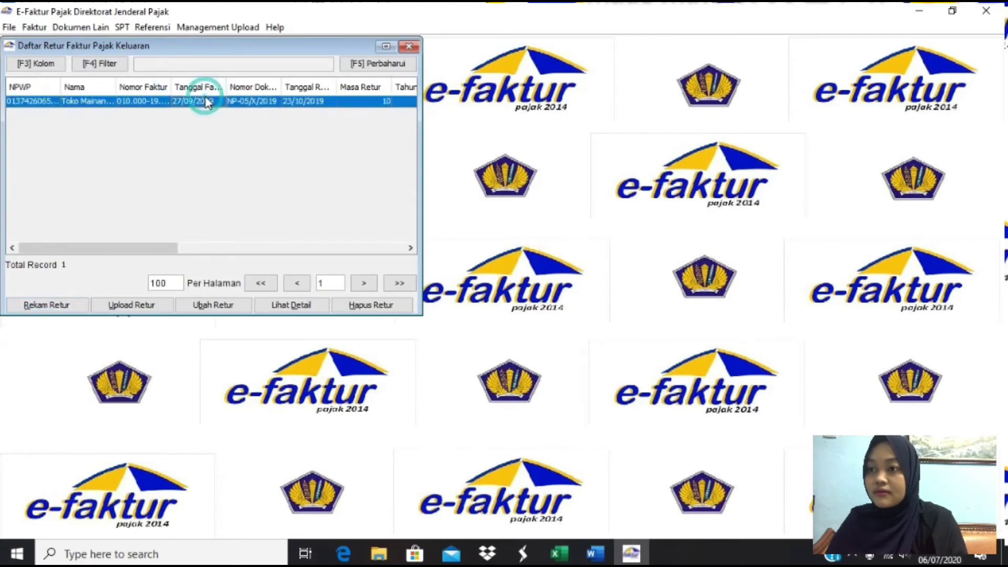
pyautogui.click(132, 306)
pyautogui.click(182, 216)
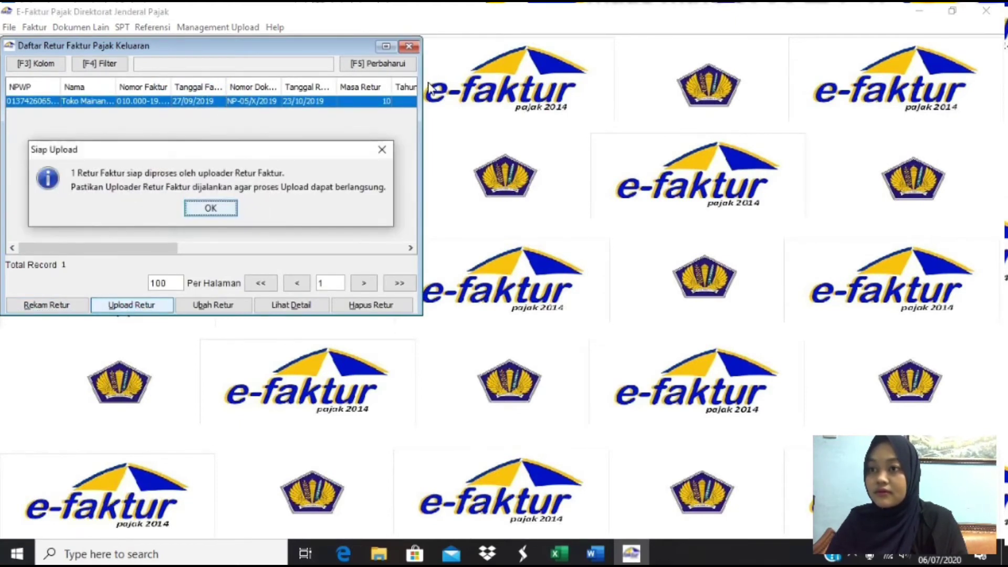
pyautogui.click(213, 208)
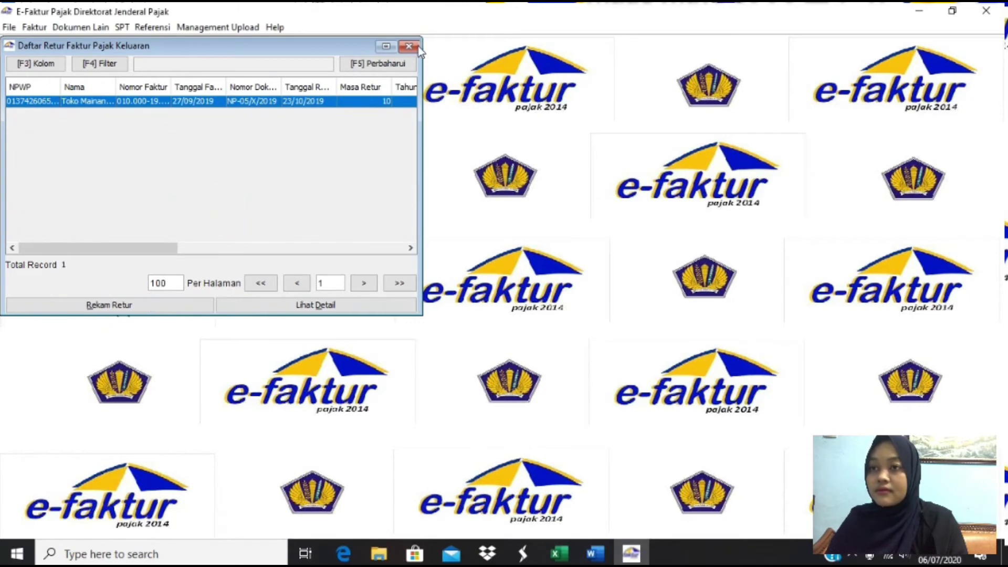
pyautogui.click(412, 46)
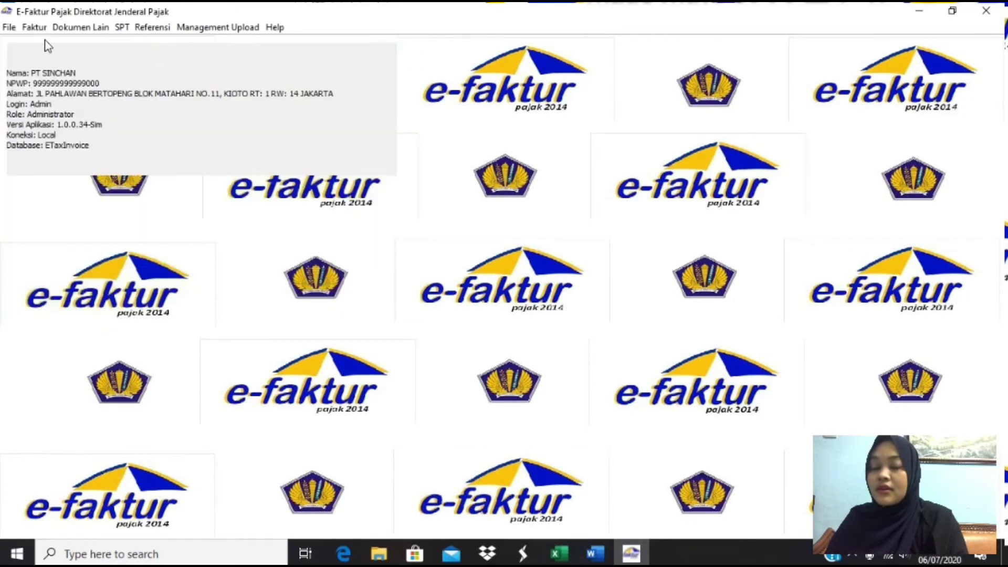
# - Start a new Dokumen Lain input-tax record and enter the counterparty's name from the spreadsheet
pyautogui.click(103, 31)
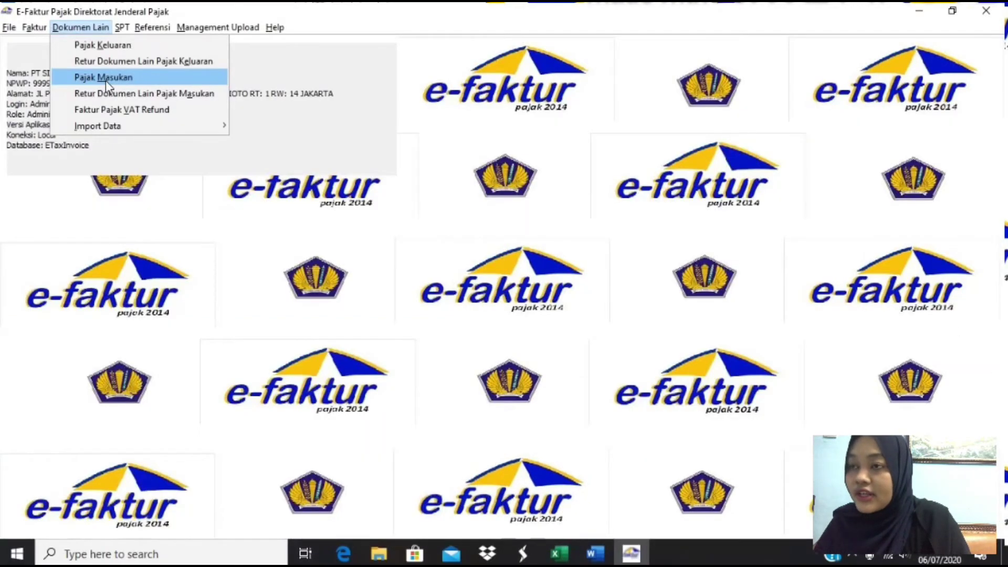
pyautogui.click(104, 79)
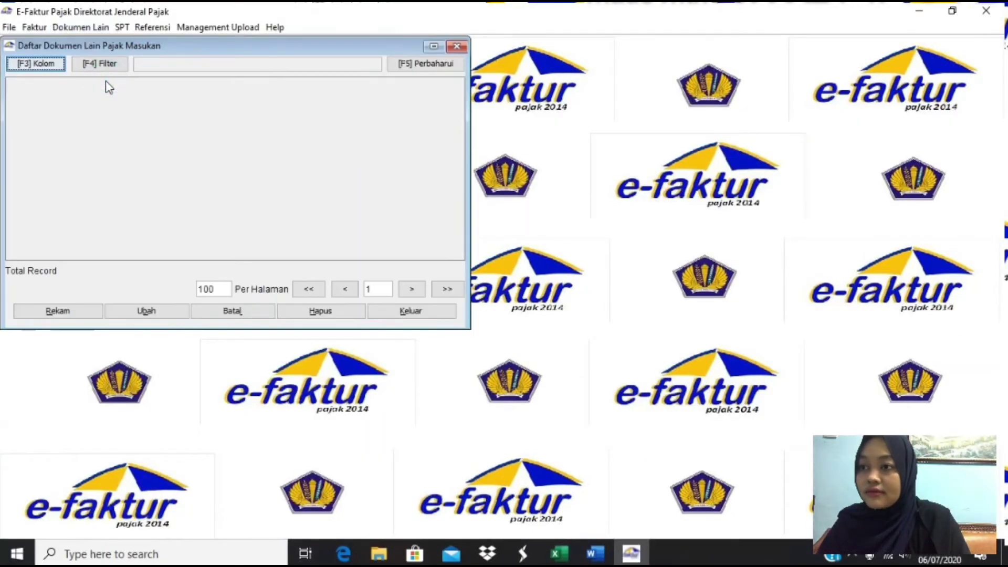
pyautogui.click(73, 315)
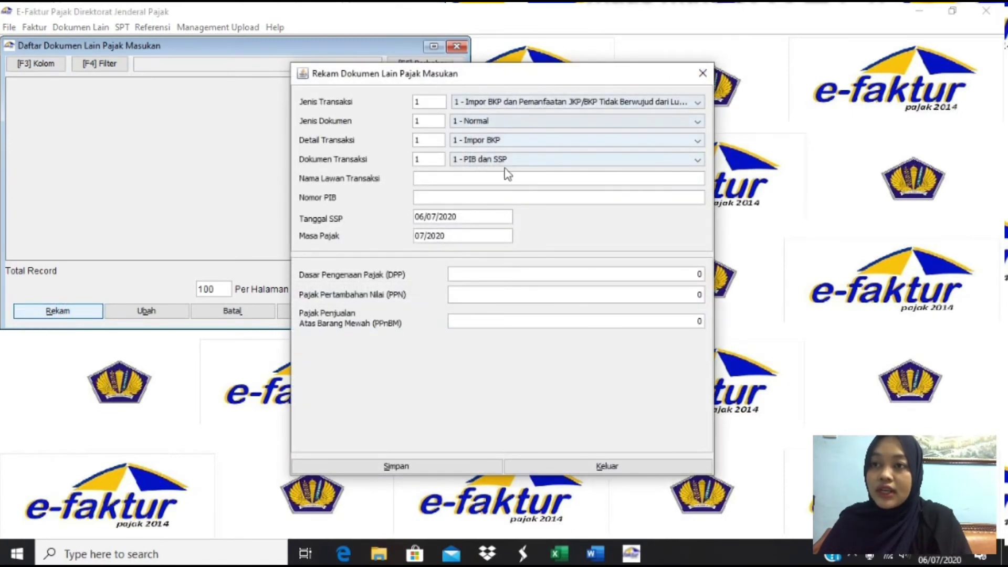
pyautogui.click(429, 179)
pyautogui.hotkey('alt', 'Tab')
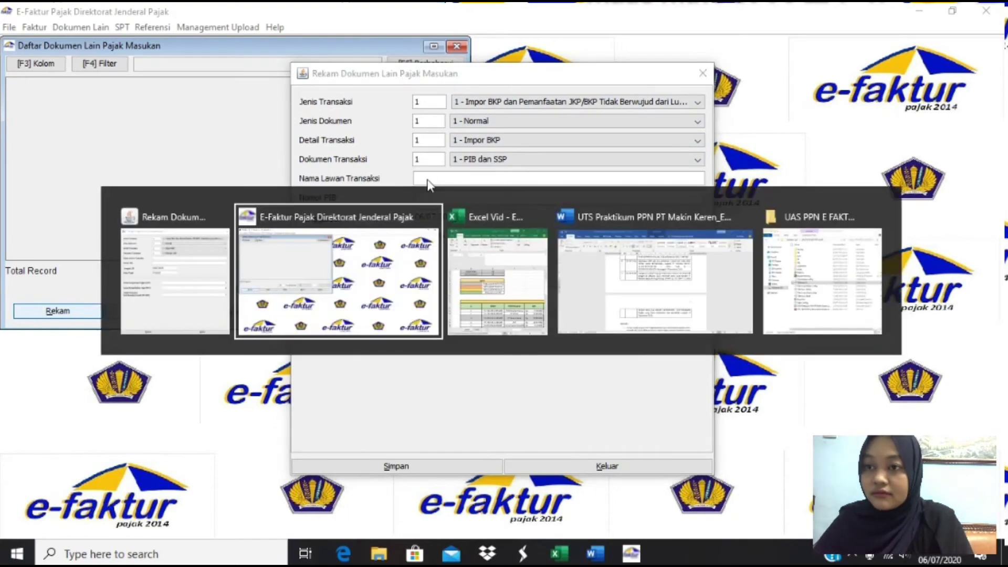
pyautogui.hotkey('alt', 'Tab')
pyautogui.scroll(-7, 300, 418)
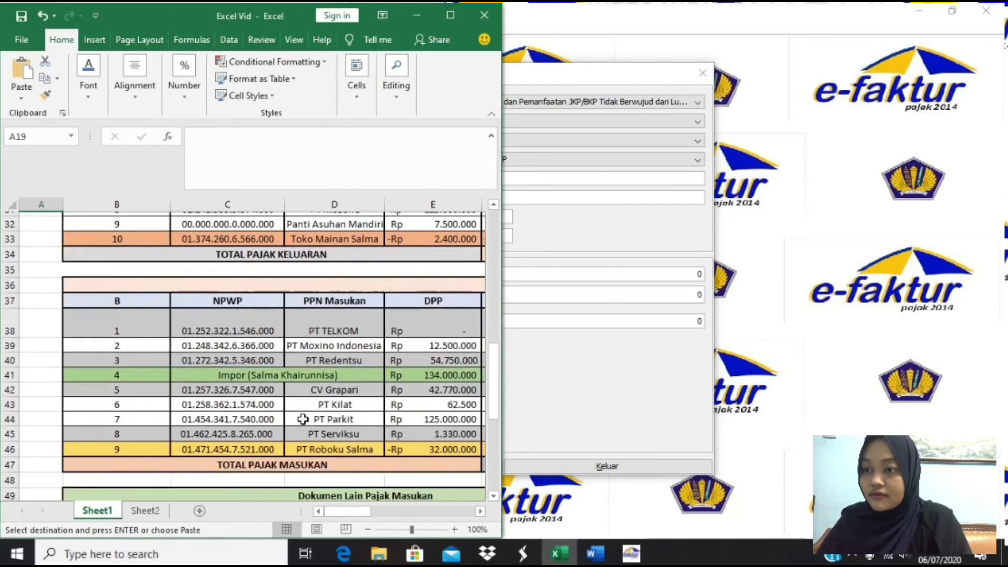
pyautogui.click(252, 371)
pyautogui.hotkey('alt', 'Tab')
# - Copy PIB number 002452-X-019 and SSP date 07/10/2019 from Excel into the form
pyautogui.hotkey('alt', 'Tab')
pyautogui.press('Right')
pyautogui.press('Right')
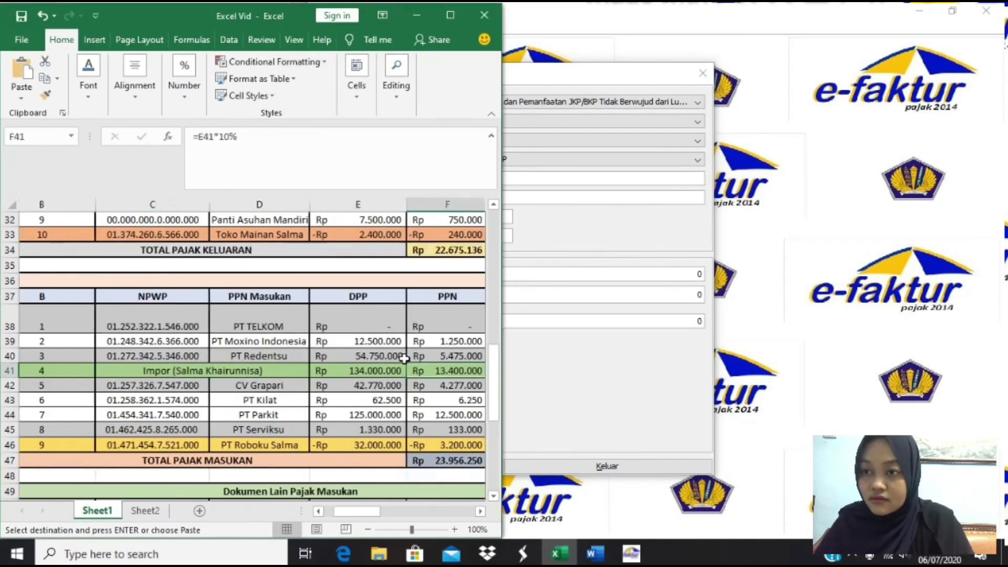
pyautogui.press('Right')
pyautogui.press('Right')
pyautogui.press('Right')
pyautogui.press('Right')
pyautogui.press('Right')
pyautogui.press('Right')
pyautogui.press('Right')
pyautogui.press('Right')
pyautogui.hotkey('ctrl', 'c')
pyautogui.click(556, 362)
pyautogui.click(455, 194)
pyautogui.hotkey('ctrl', 'v')
pyautogui.click(292, 368)
pyautogui.press('Left')
pyautogui.press('Left')
pyautogui.press('Left')
pyautogui.press('Left')
pyautogui.press('Right')
pyautogui.hotkey('ctrl', 'c')
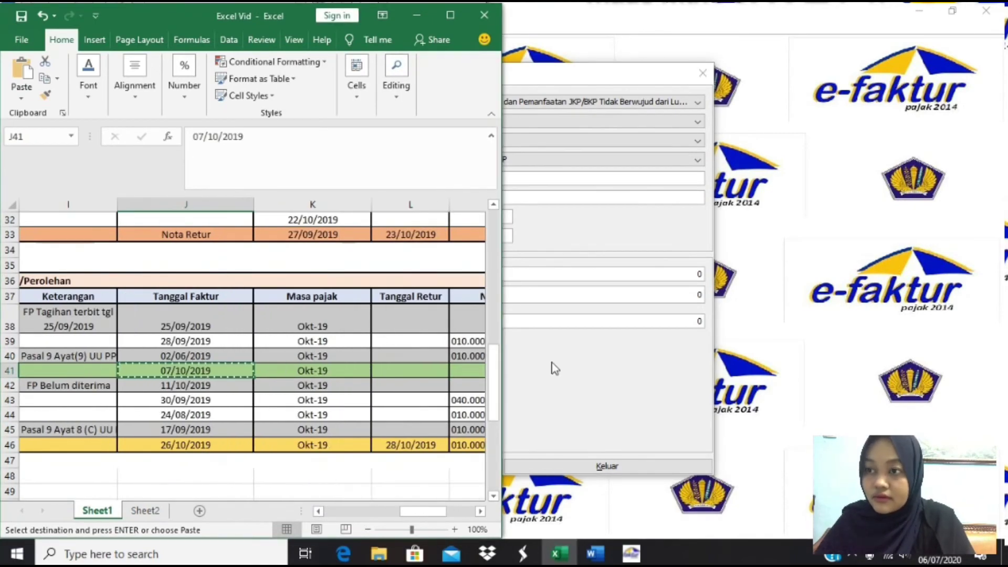
pyautogui.click(556, 368)
pyautogui.click(423, 215)
pyautogui.hotkey('ctrl', 'v')
# - Set tax period 10/2019 and DPP 134000000, then save the import document
pyautogui.press('Tab')
pyautogui.write('10/2019')
pyautogui.click(96, 367)
pyautogui.press('Left')
pyautogui.press('Left')
pyautogui.press('Left')
pyautogui.press('Left')
pyautogui.hotkey('ctrl', 'c')
pyautogui.doubleClick(703, 274)
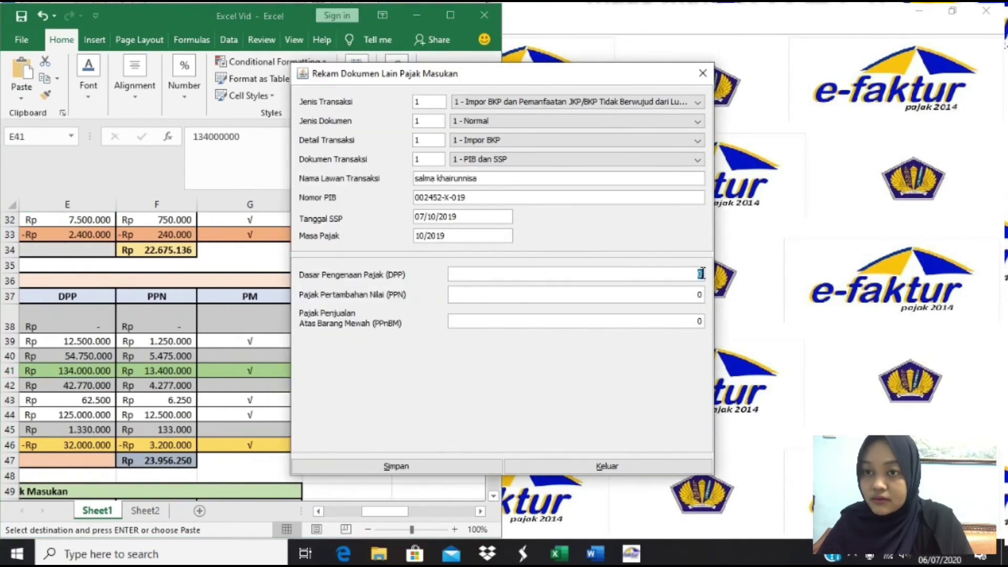
pyautogui.write('134000000')
pyautogui.click(427, 465)
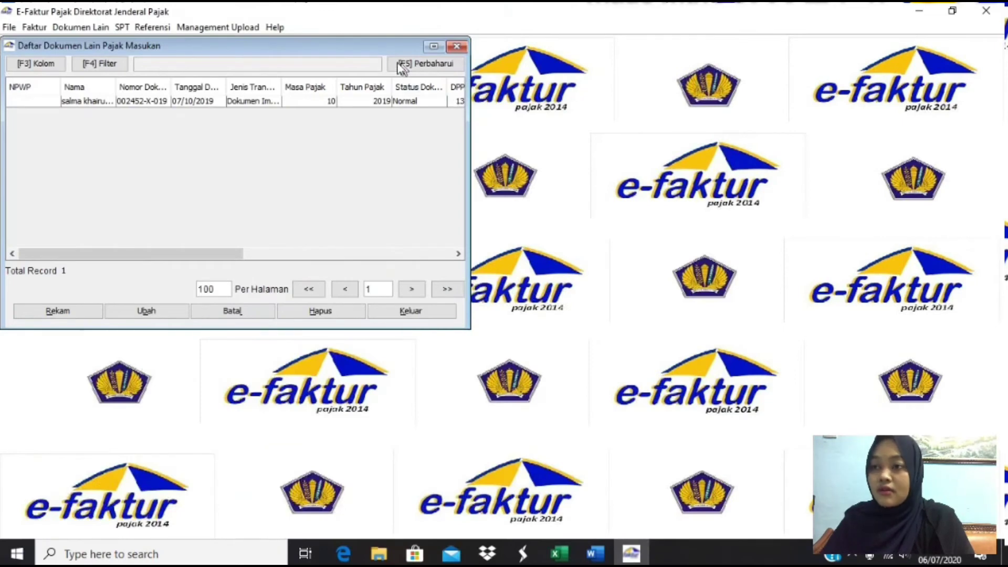
pyautogui.click(285, 101)
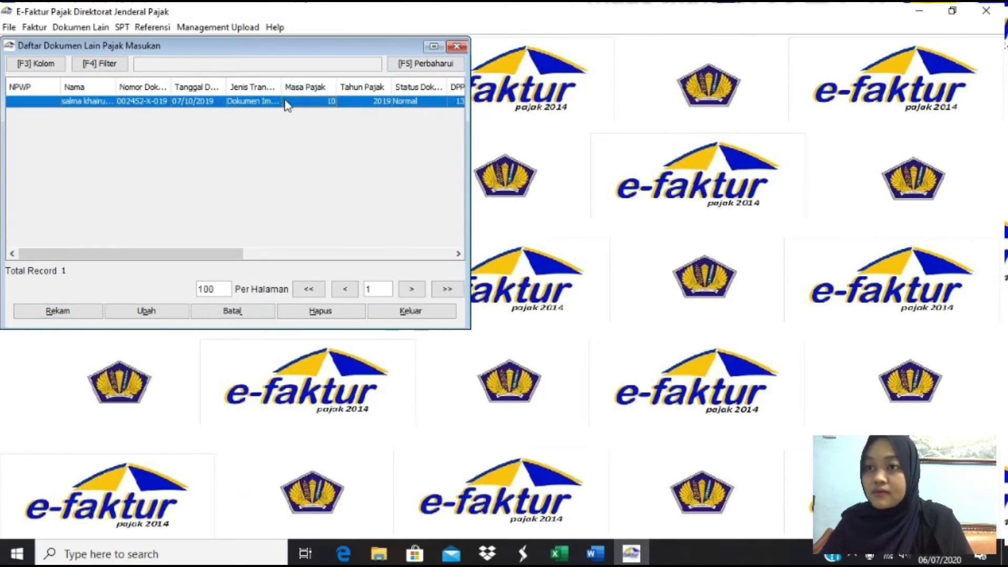
pyautogui.click(456, 48)
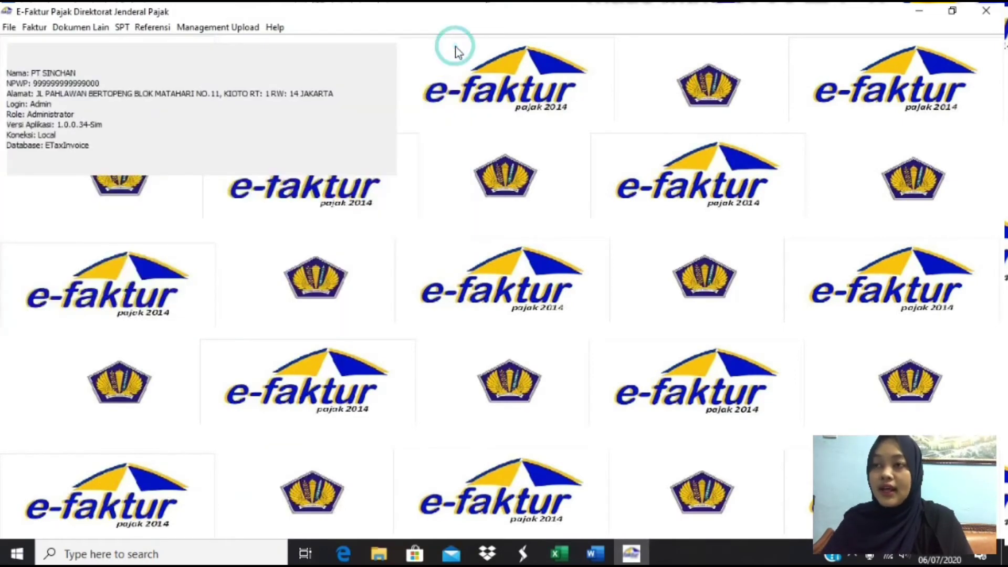
# - Post the SPT for Masa Pajak 10–10, 2019, after confirming 7 output and 5 input documents
pyautogui.click(123, 29)
pyautogui.click(151, 47)
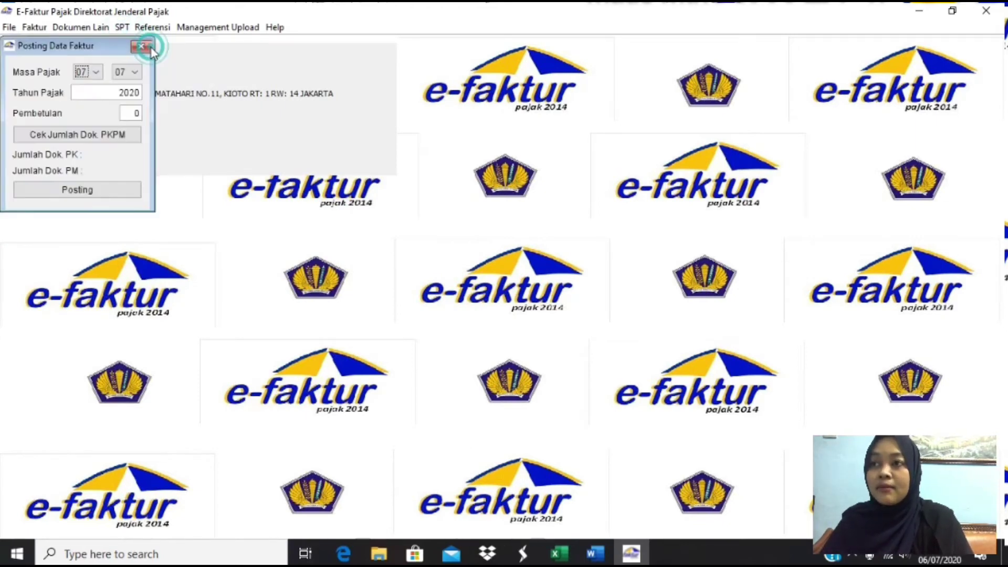
pyautogui.click(97, 71)
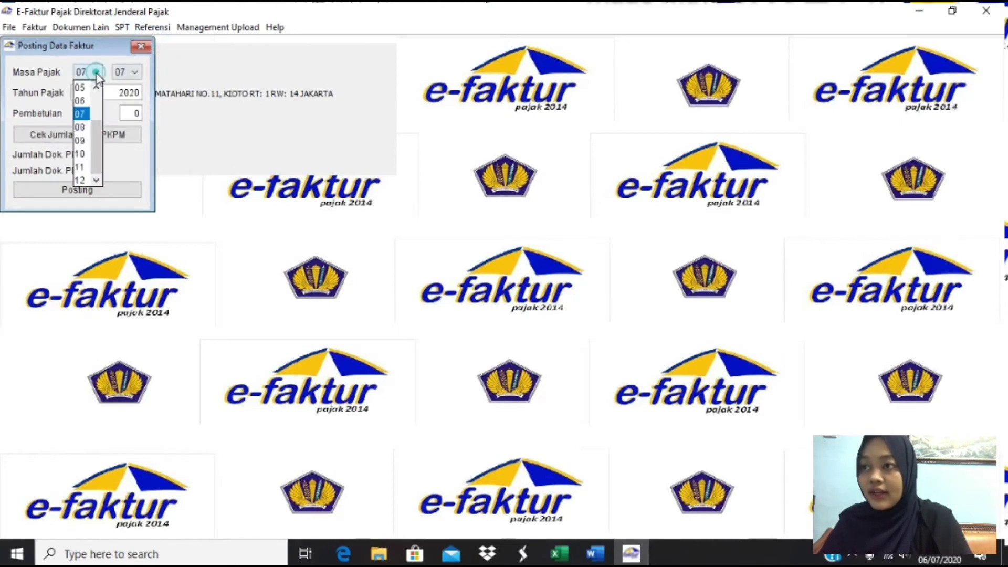
pyautogui.click(83, 154)
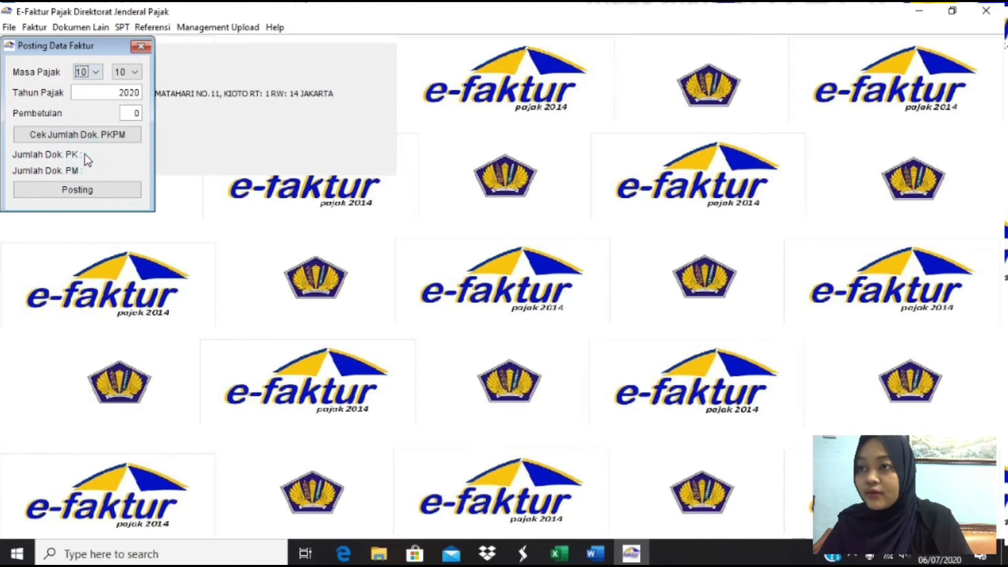
pyautogui.click(140, 92)
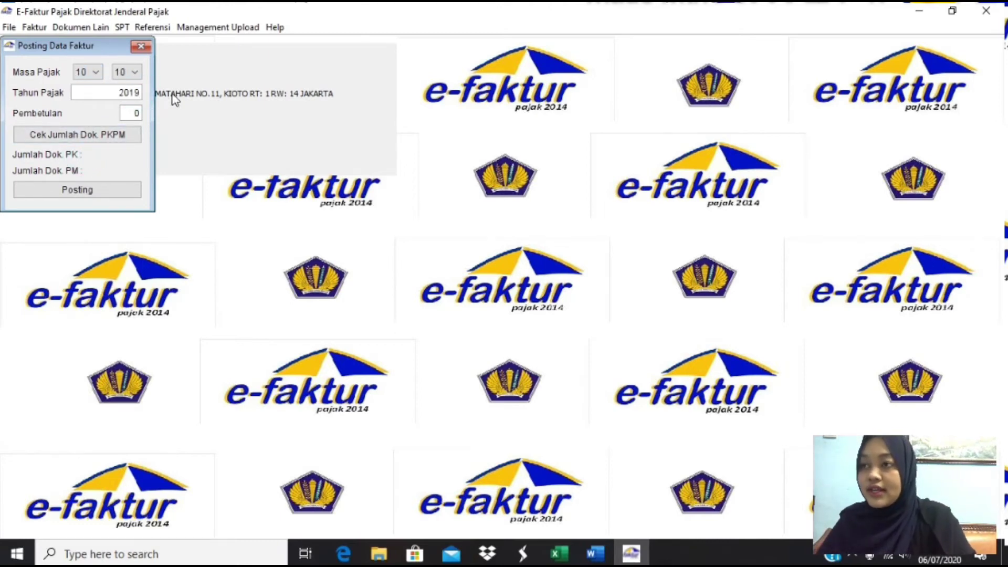
pyautogui.click(104, 136)
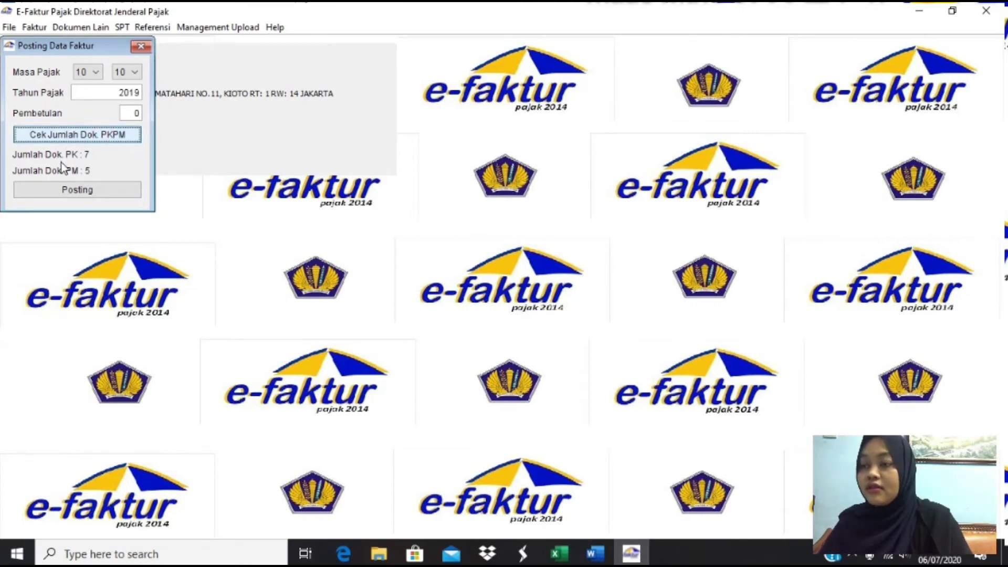
pyautogui.click(108, 189)
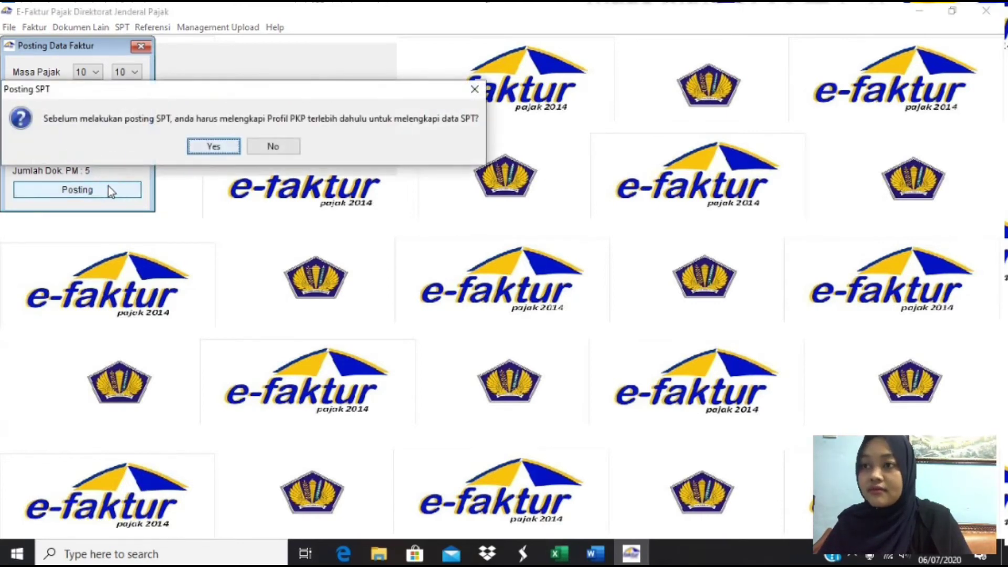
# - Agree to complete the PKP profile and enter '-' for the phone, mobile and fax numbers
pyautogui.click(211, 150)
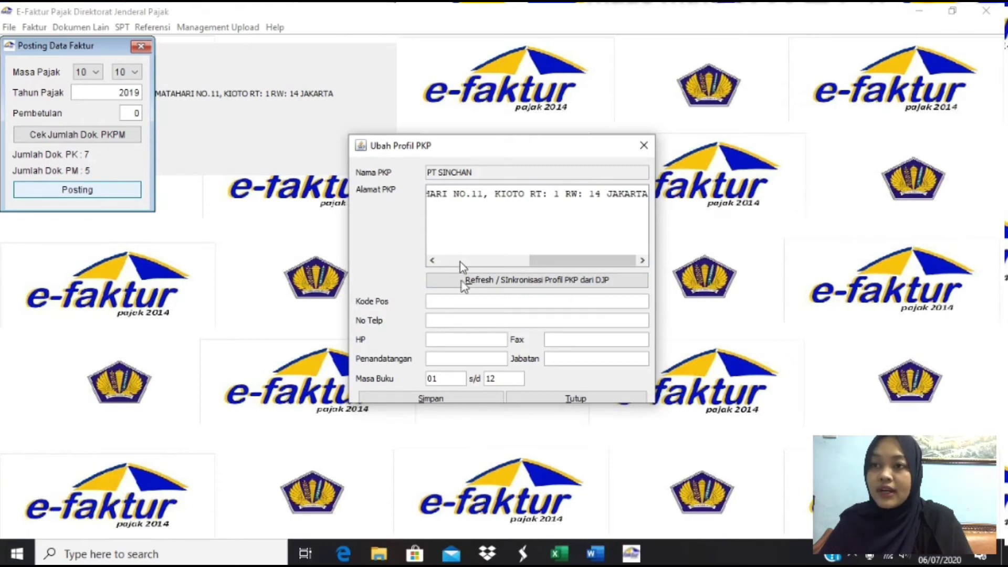
pyautogui.click(464, 304)
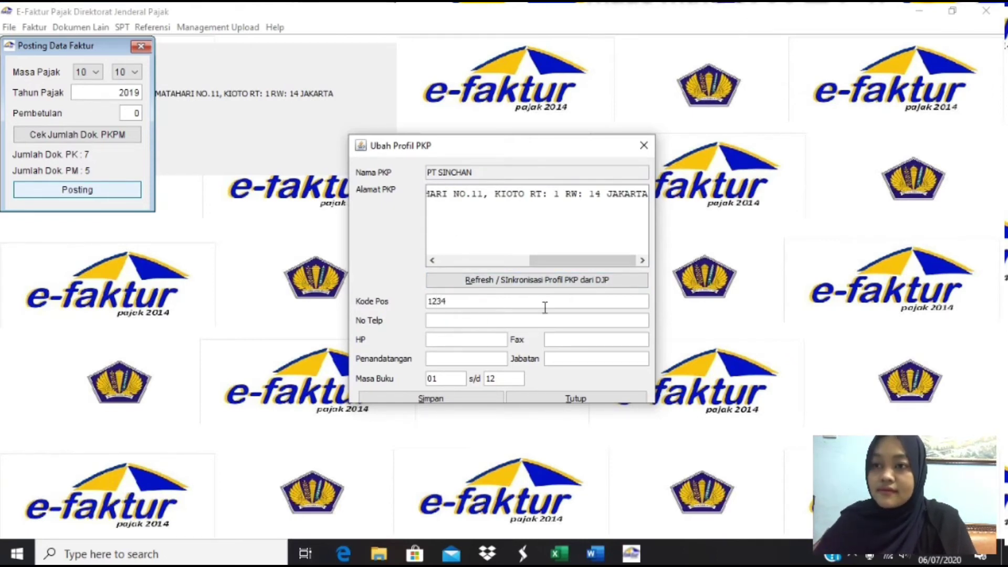
pyautogui.click(529, 319)
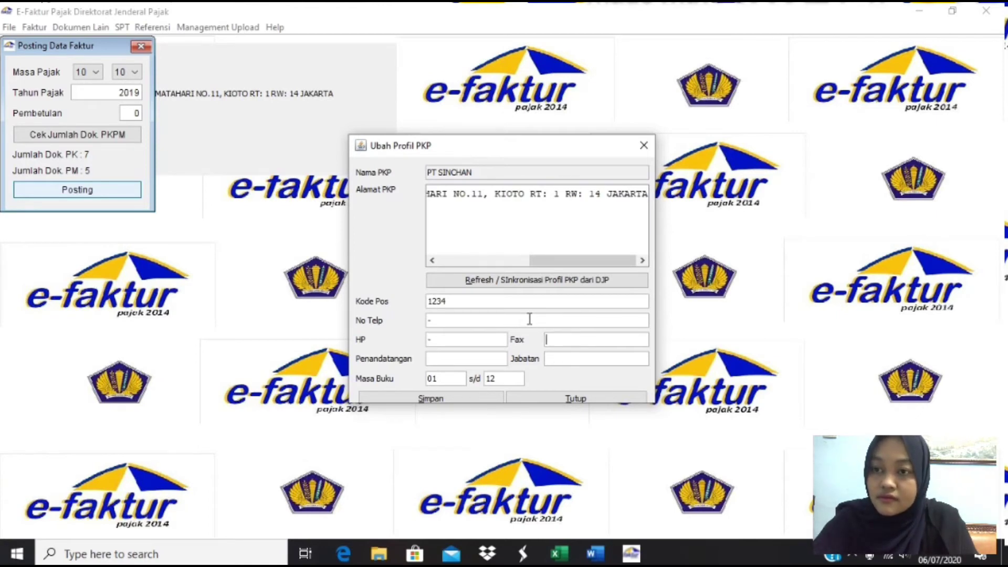
pyautogui.write('-')
pyautogui.press('Tab')
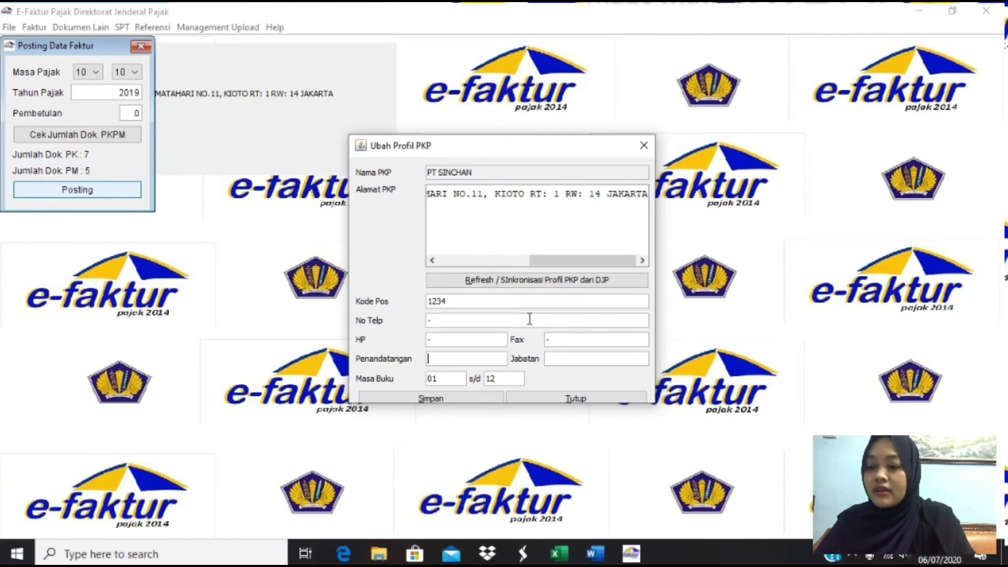
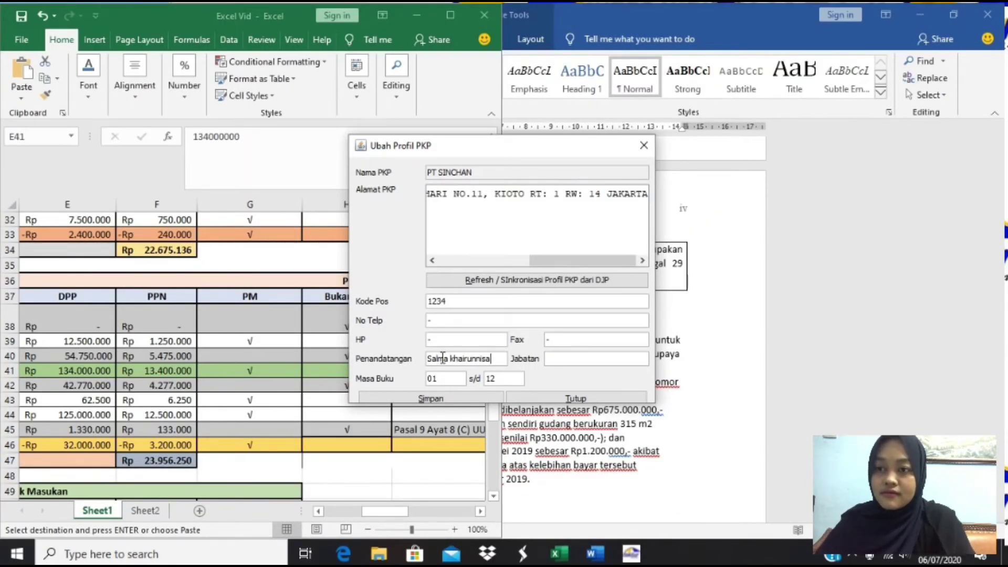
# - Enter the signatory's name and position 'Manager keuangan', then save the profile
pyautogui.click(578, 360)
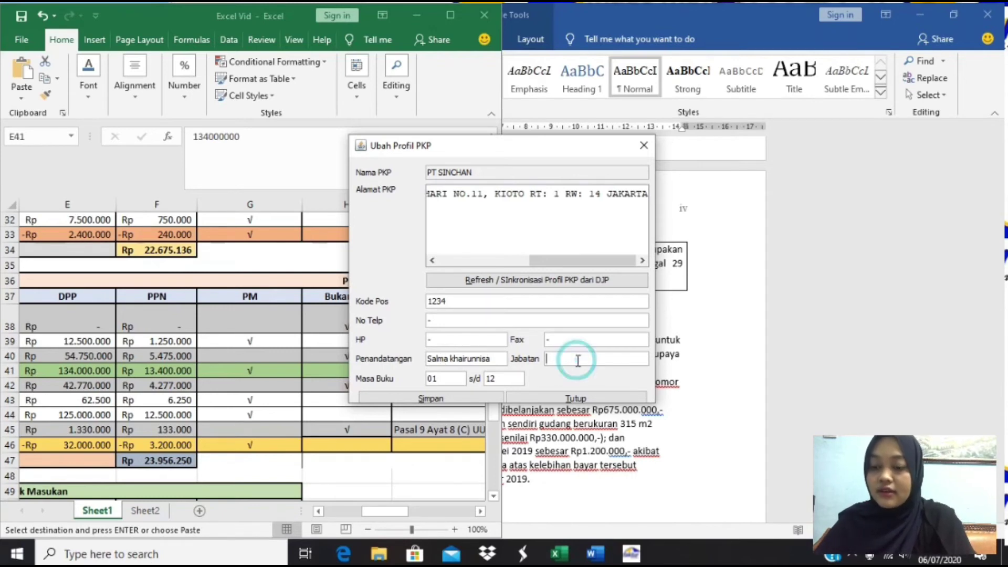
pyautogui.write('Mana')
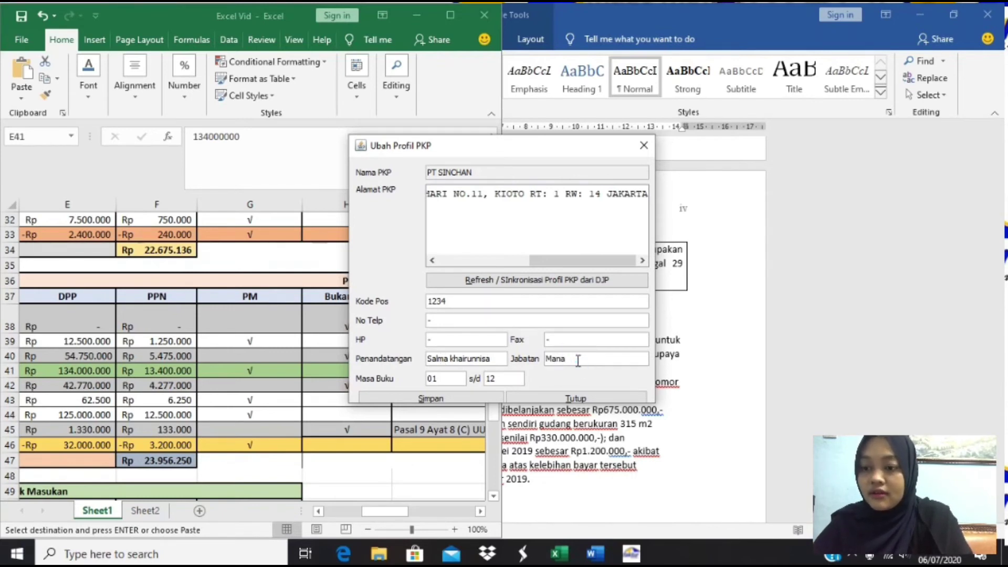
pyautogui.write('ge')
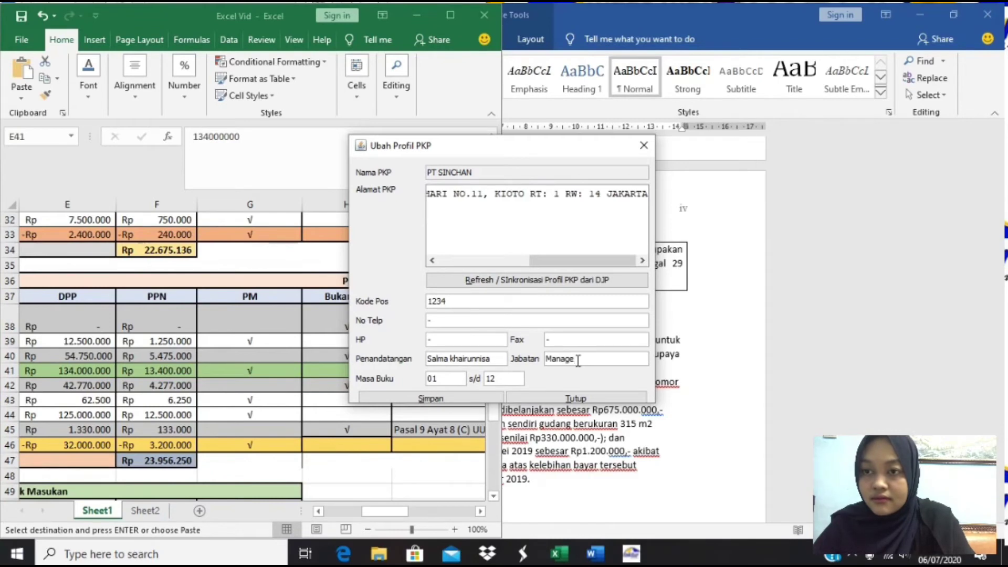
pyautogui.write('r keuanga')
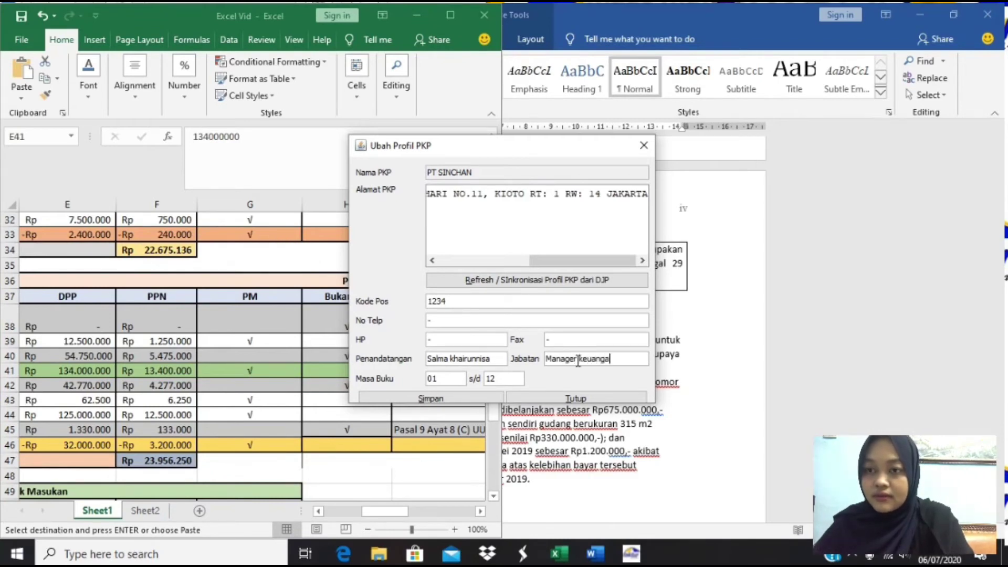
pyautogui.write('n')
pyautogui.click(430, 399)
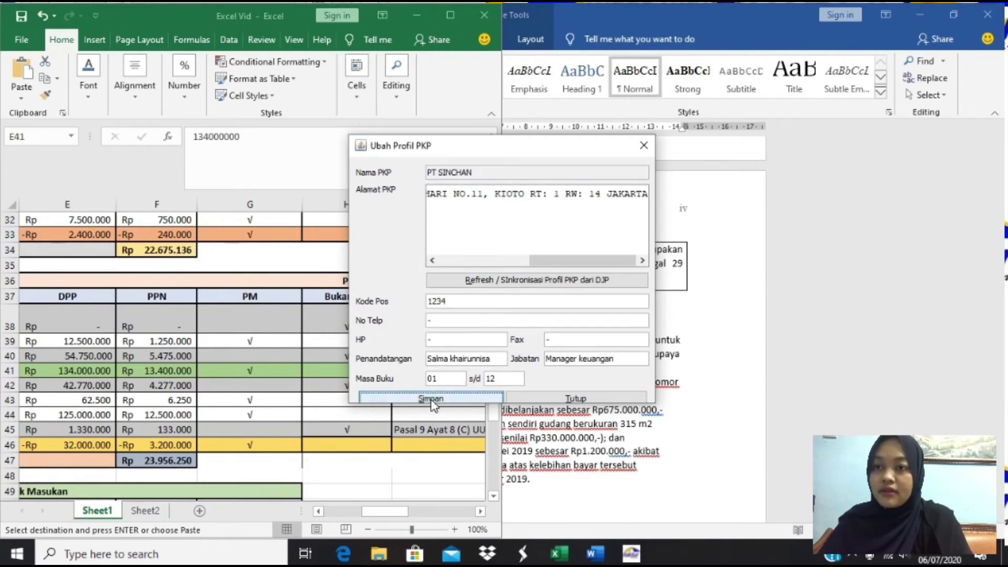
pyautogui.click(499, 300)
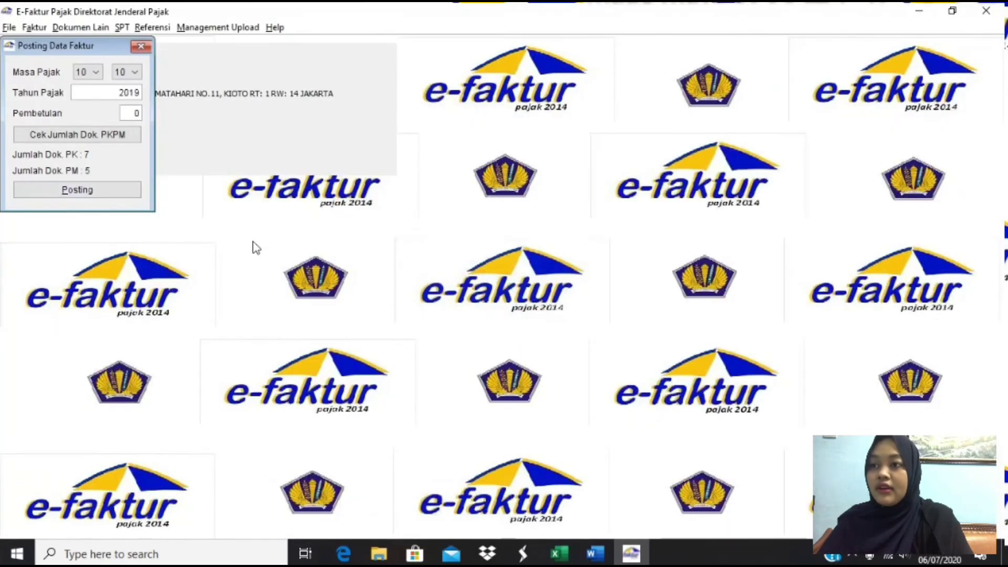
# - Post the 10/2019 invoice data into the SPT and open that return for editing
pyautogui.click(125, 193)
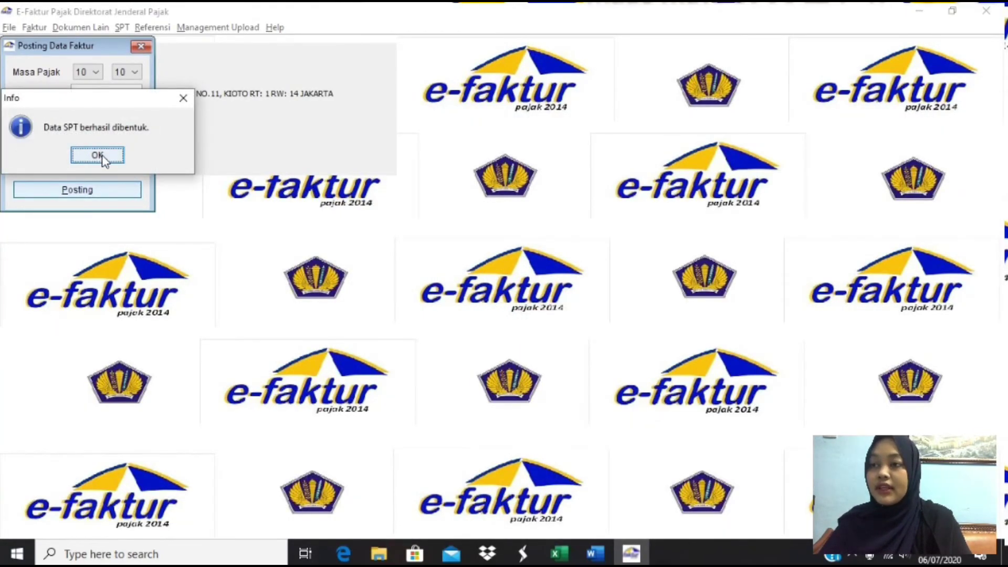
pyautogui.click(98, 155)
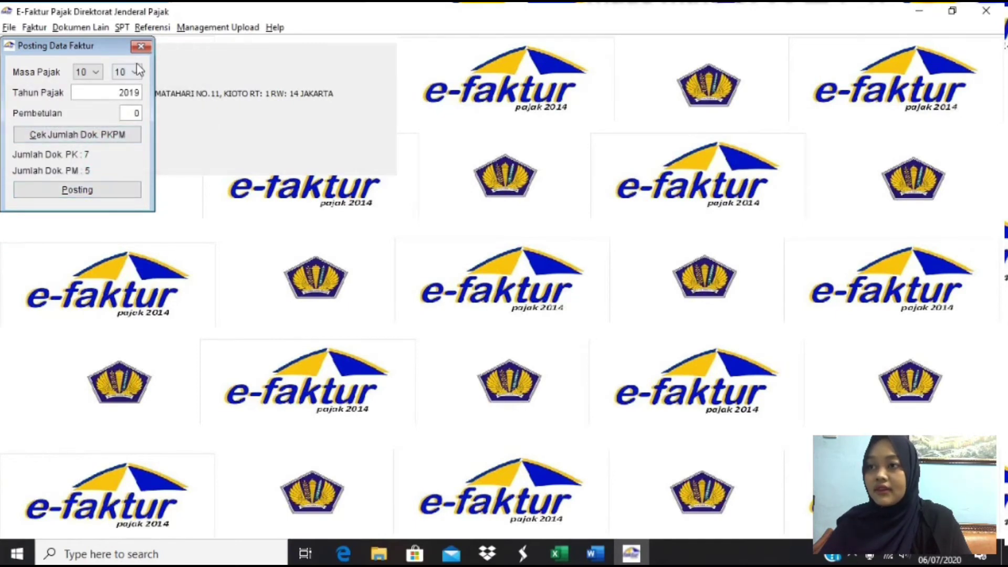
pyautogui.click(141, 48)
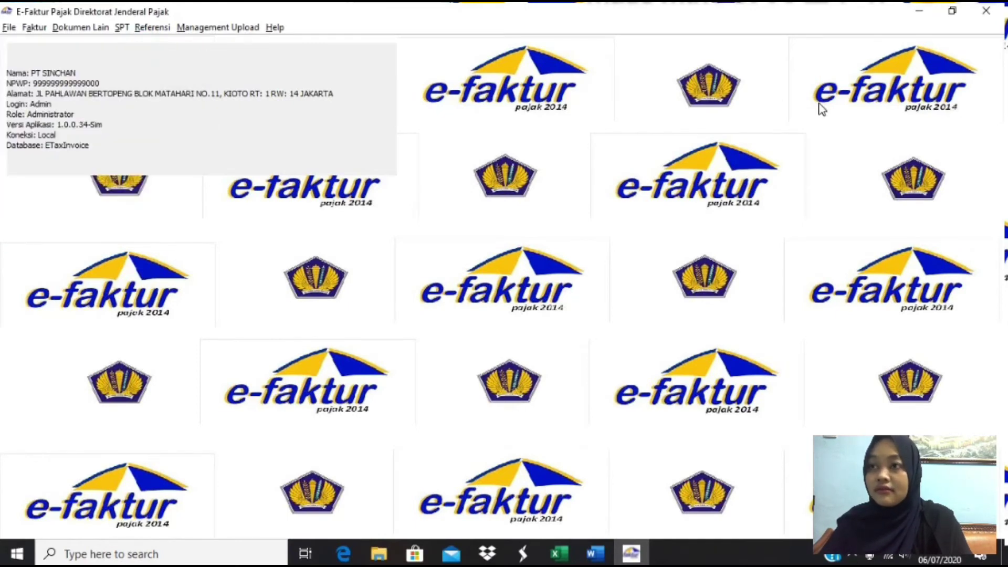
pyautogui.click(122, 28)
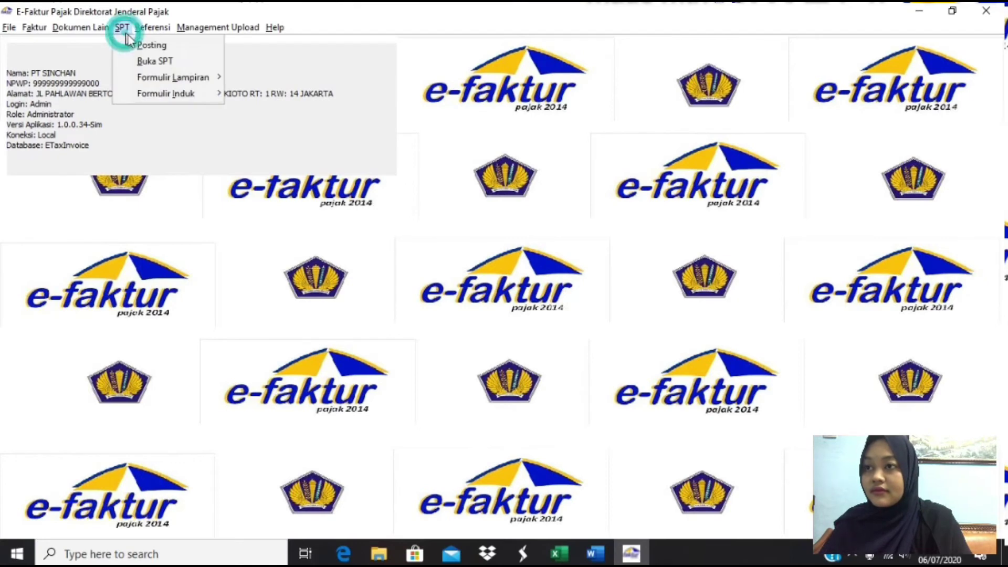
pyautogui.click(189, 61)
pyautogui.click(173, 317)
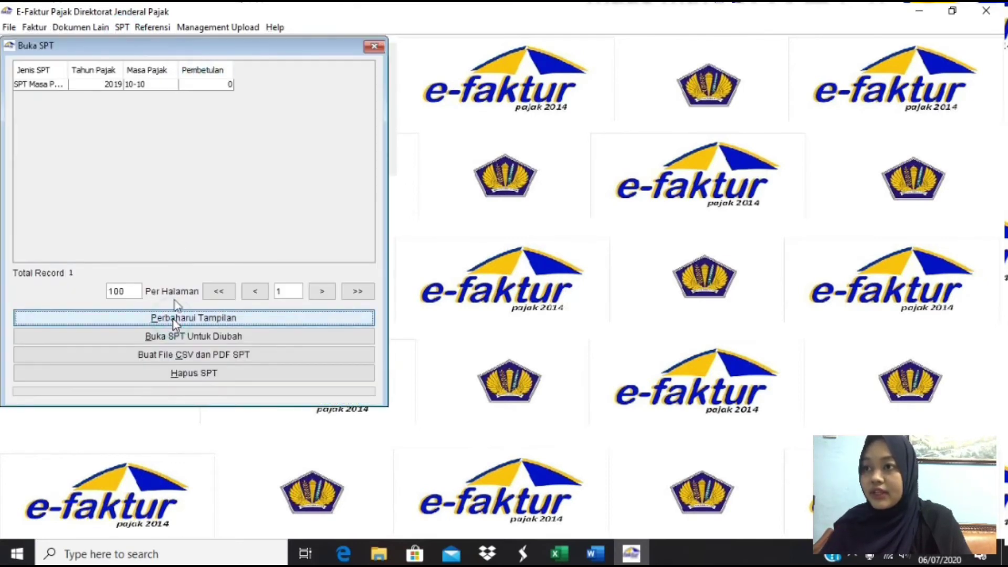
pyautogui.click(165, 85)
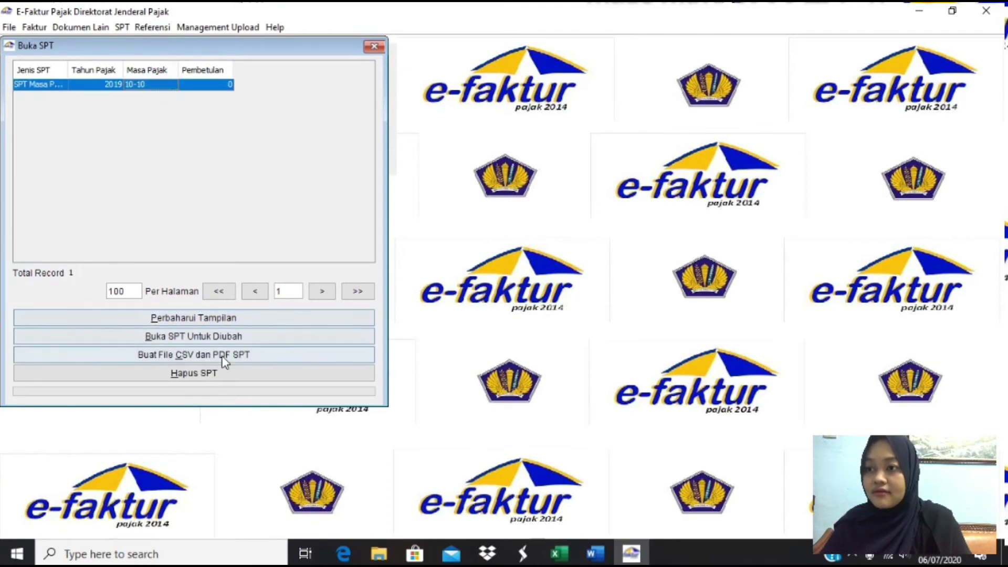
pyautogui.click(215, 337)
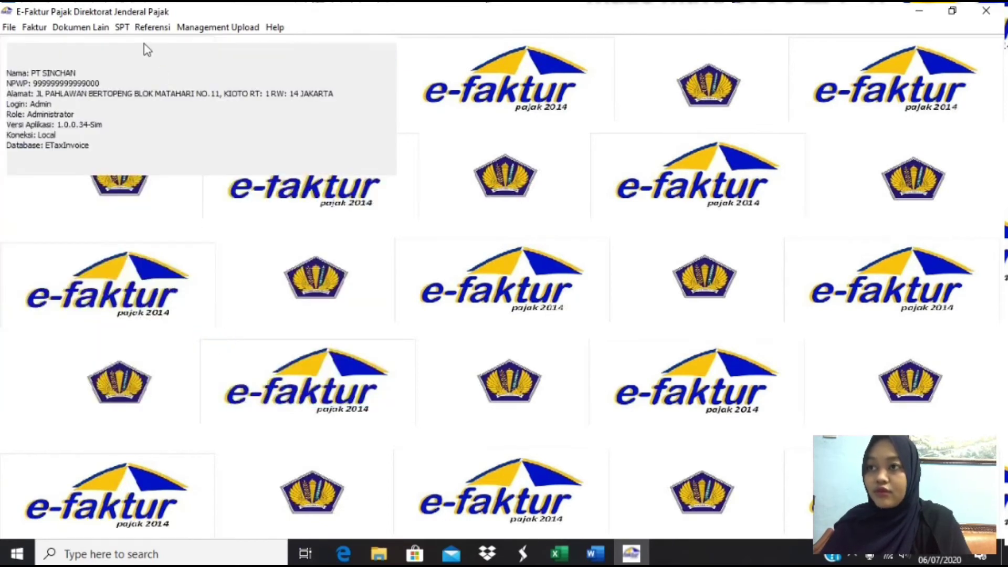
# - Review the empty A1 attachment form and then the A2 attachment form
pyautogui.click(122, 27)
pyautogui.moveTo(169, 84)
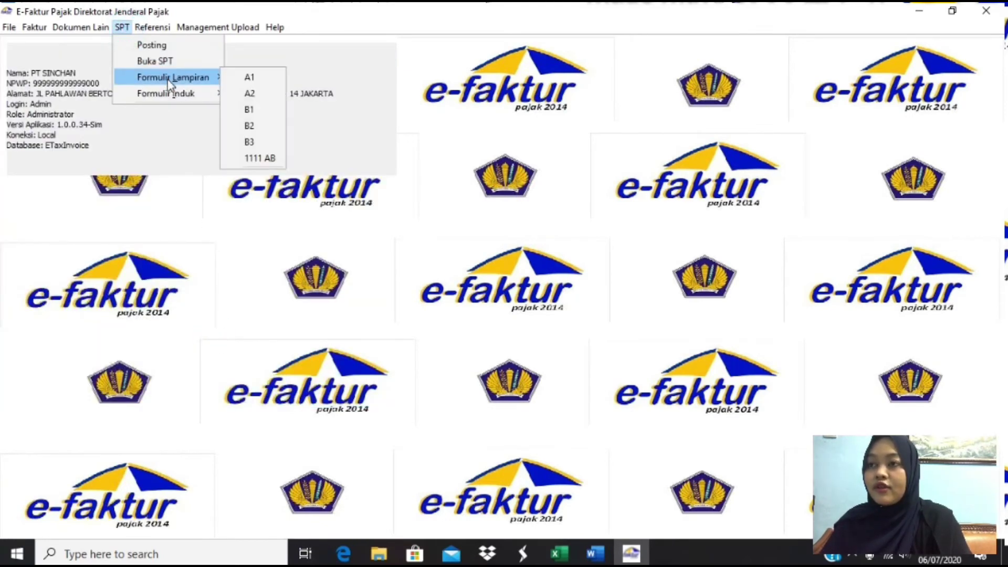
pyautogui.click(247, 77)
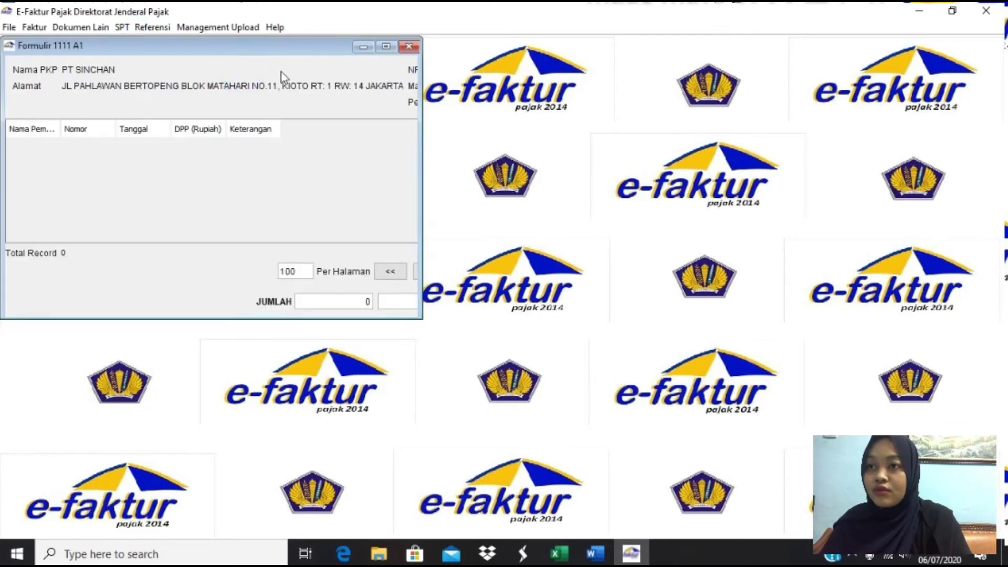
pyautogui.click(408, 47)
pyautogui.click(126, 28)
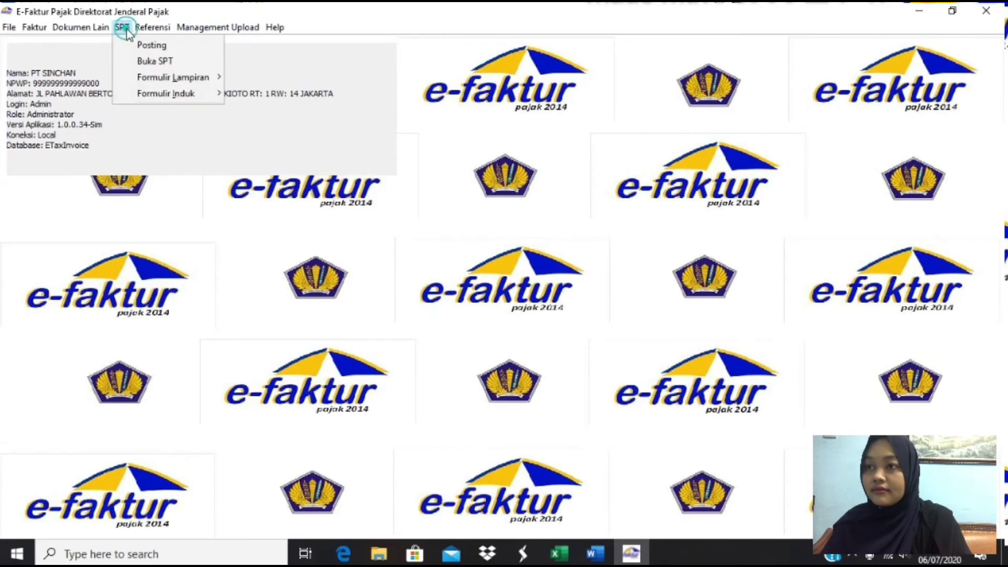
pyautogui.moveTo(200, 77)
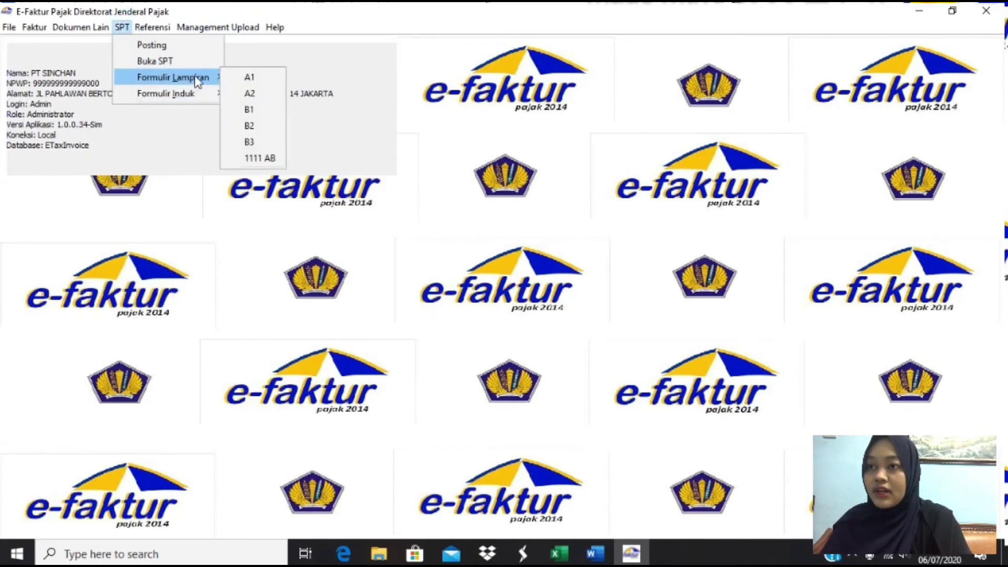
pyautogui.click(249, 96)
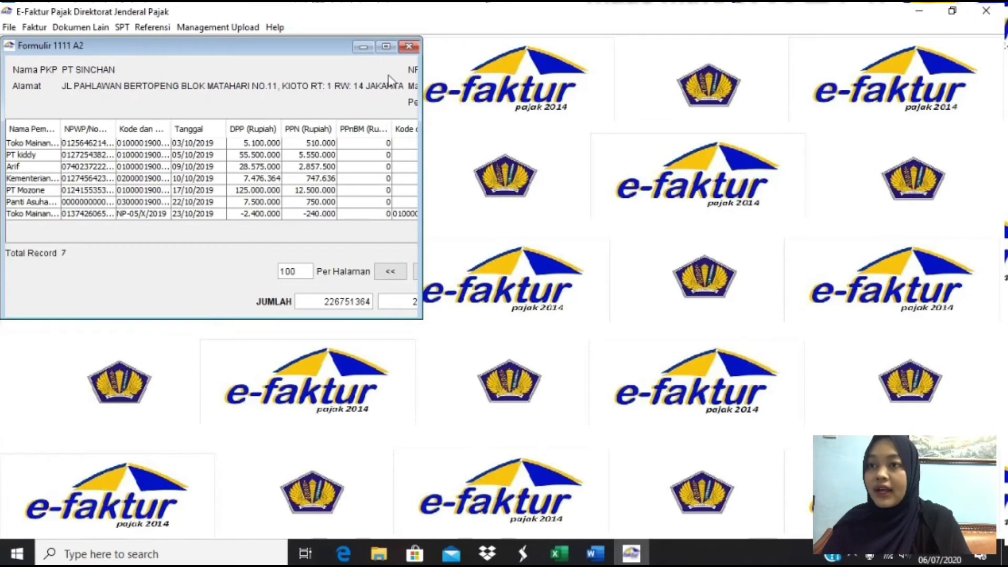
pyautogui.click(405, 48)
# - Review the B1 attachment form, then B2 with four input entries totalling DPP 105.562.500
pyautogui.click(122, 28)
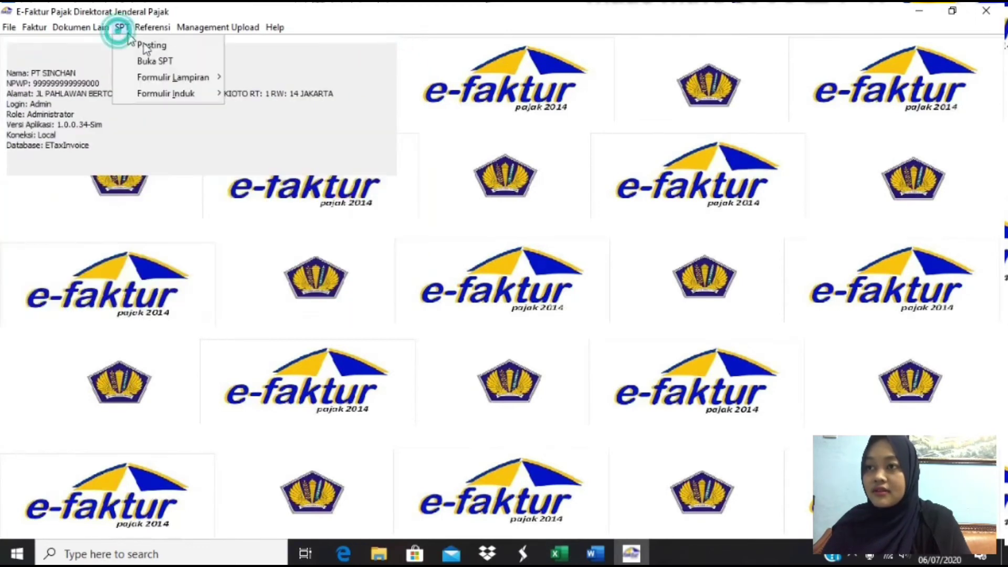
pyautogui.moveTo(202, 78)
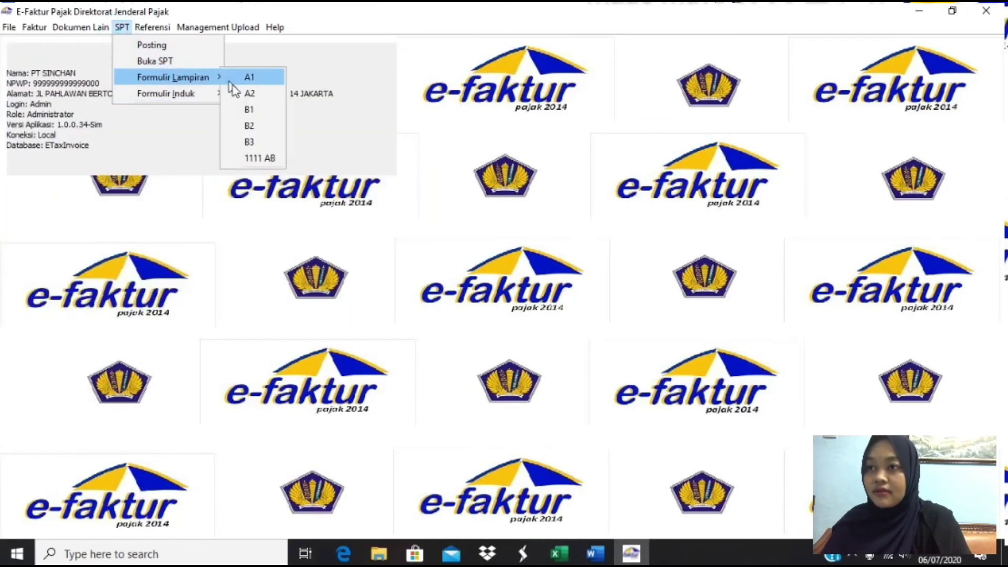
pyautogui.click(247, 110)
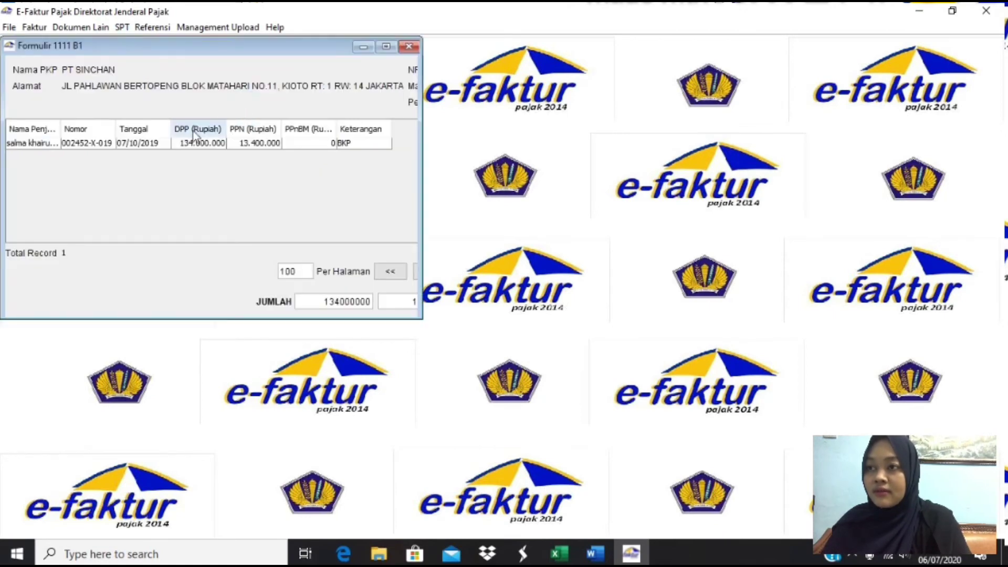
pyautogui.click(408, 46)
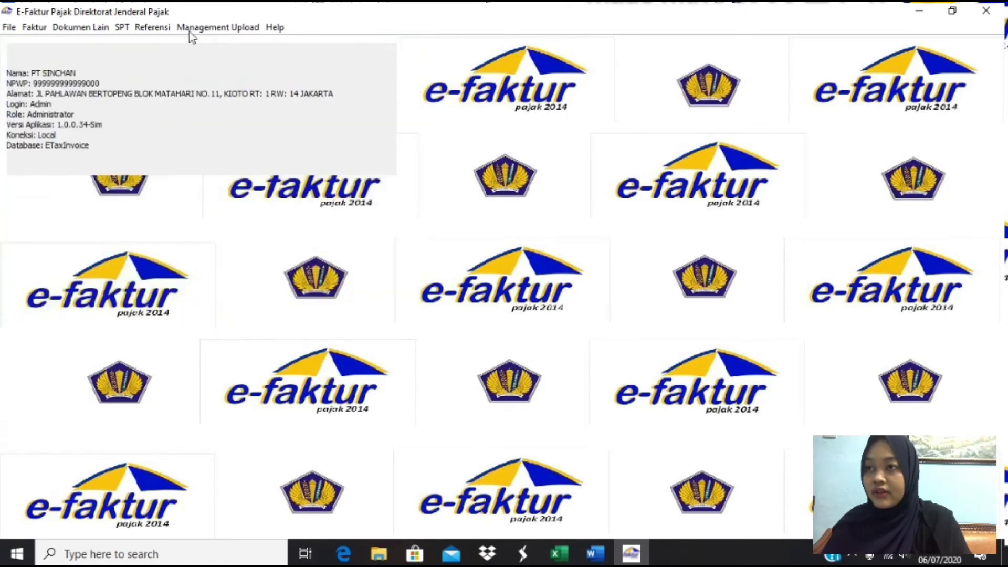
pyautogui.click(123, 27)
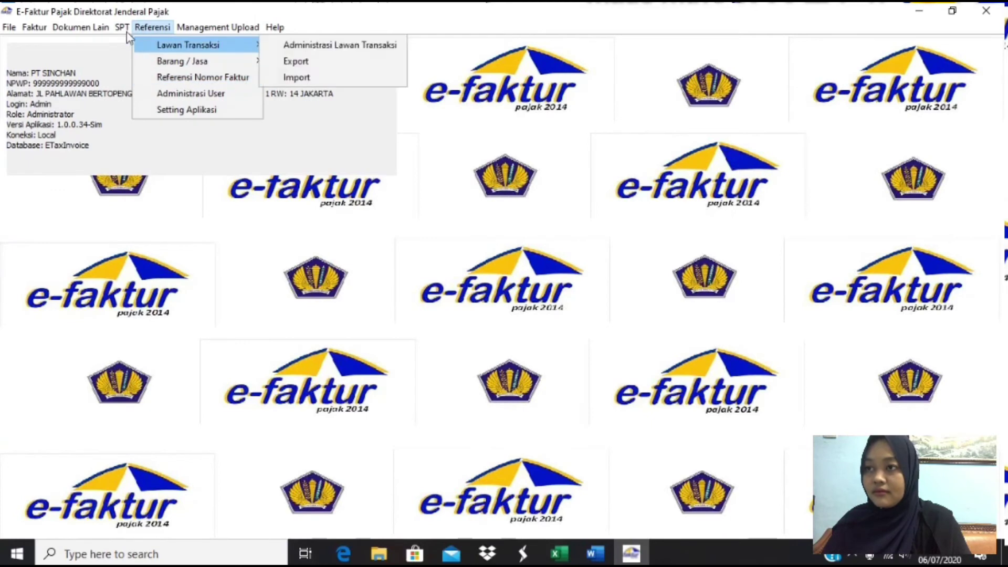
pyautogui.moveTo(190, 79)
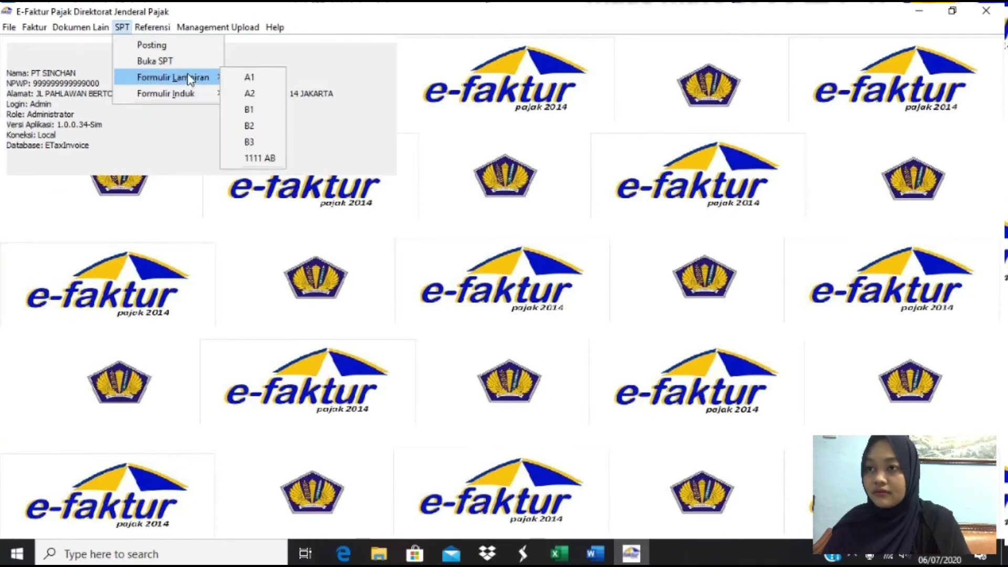
pyautogui.click(249, 126)
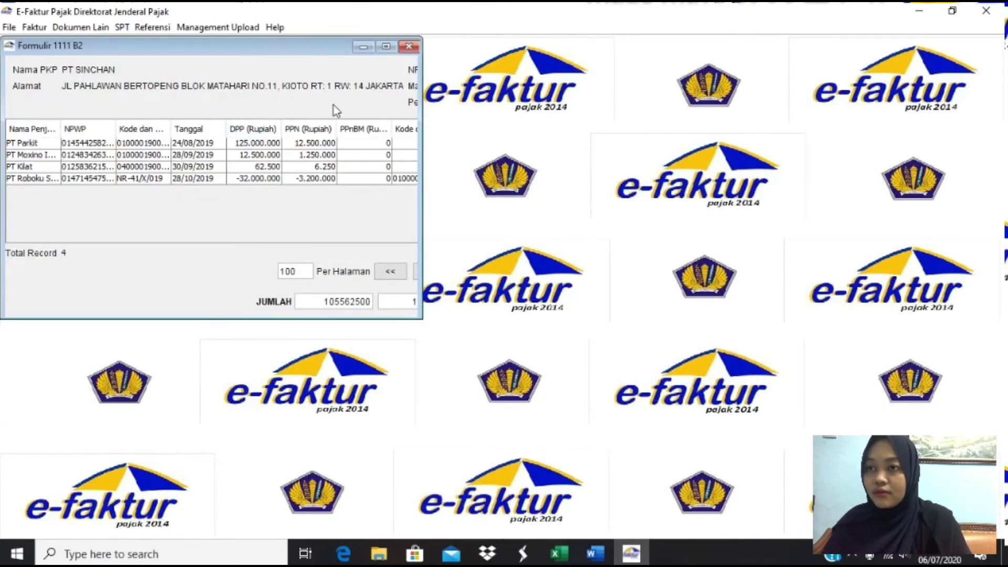
pyautogui.click(408, 47)
# - Review the B3 attachment form and return to the Formulir Lampiran menu
pyautogui.click(122, 26)
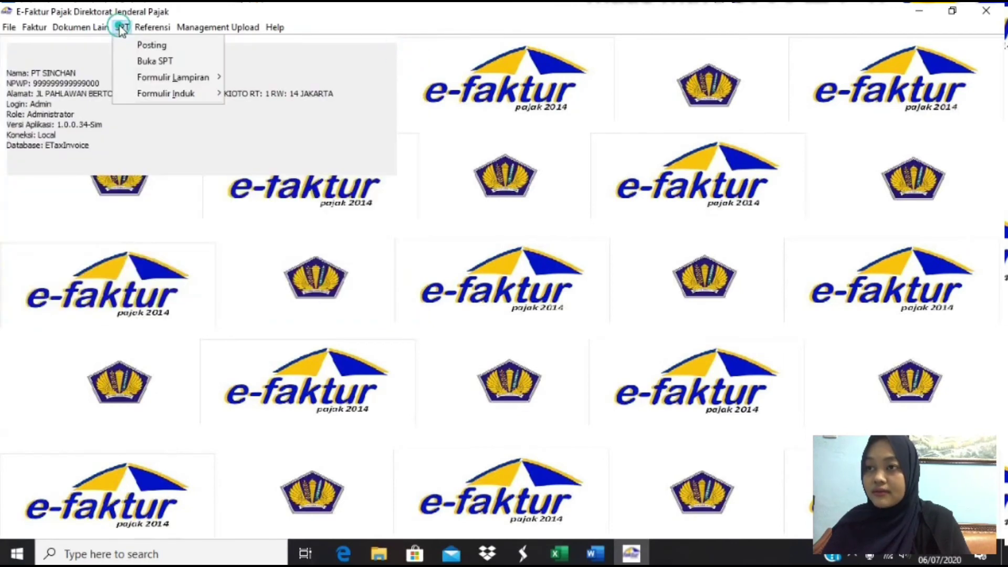
pyautogui.moveTo(152, 28)
pyautogui.moveTo(178, 63)
pyautogui.moveTo(122, 26)
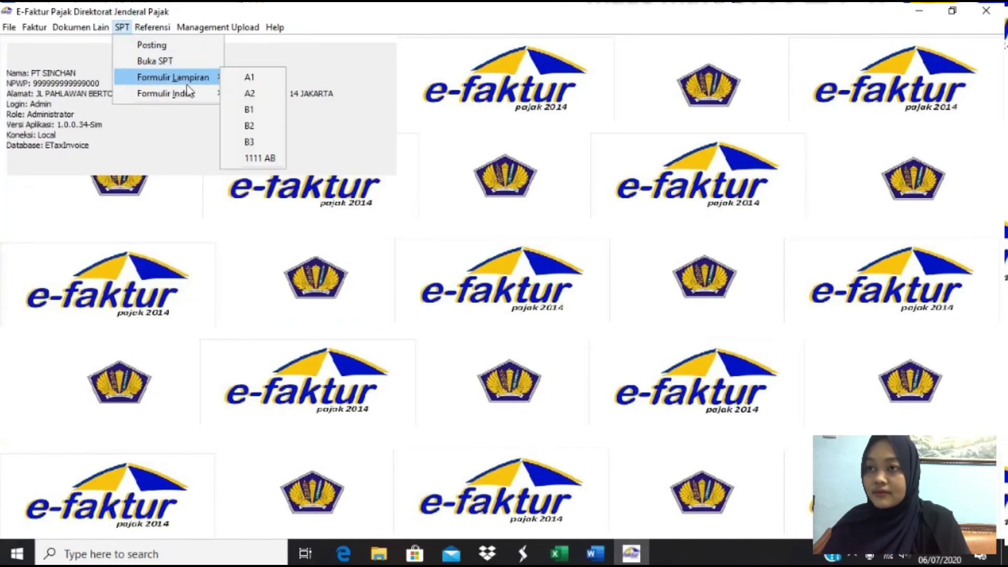
pyautogui.moveTo(209, 95)
pyautogui.moveTo(213, 78)
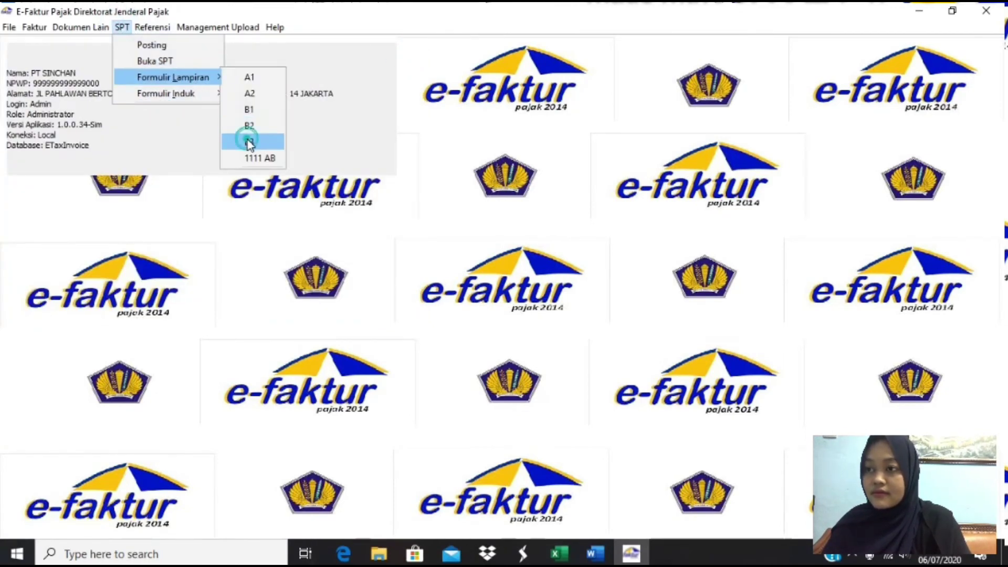
pyautogui.click(247, 140)
pyautogui.click(408, 47)
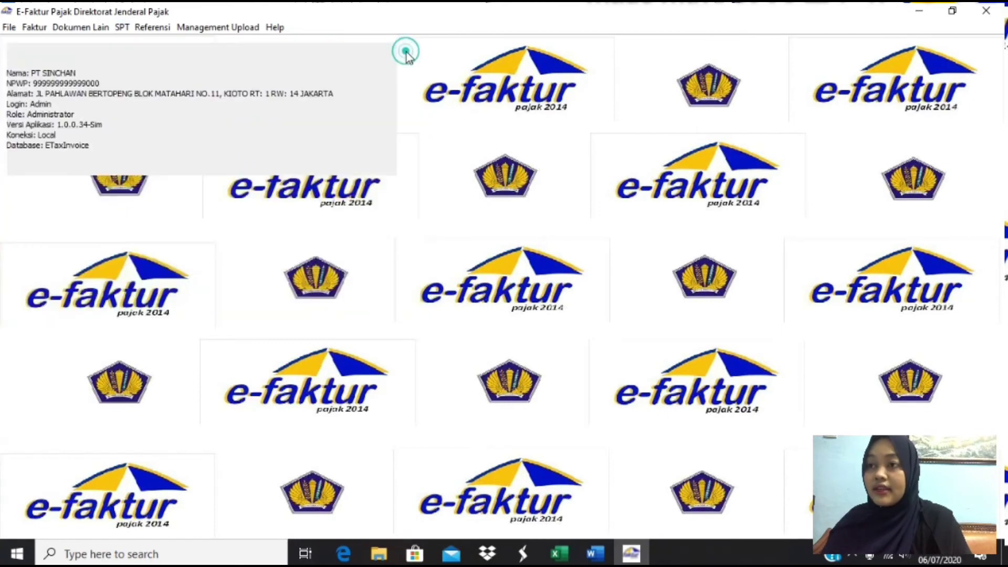
pyautogui.click(122, 28)
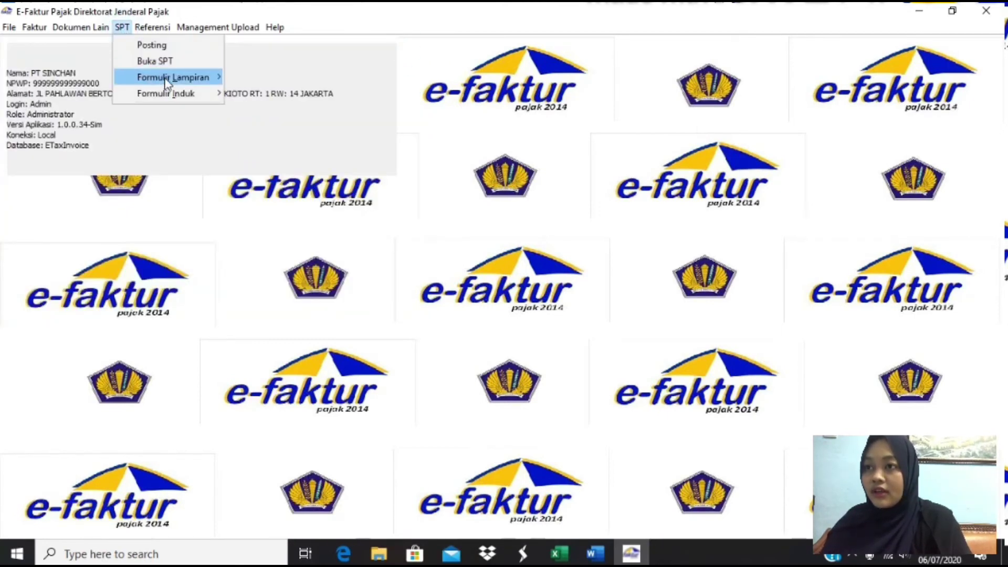
pyautogui.moveTo(213, 77)
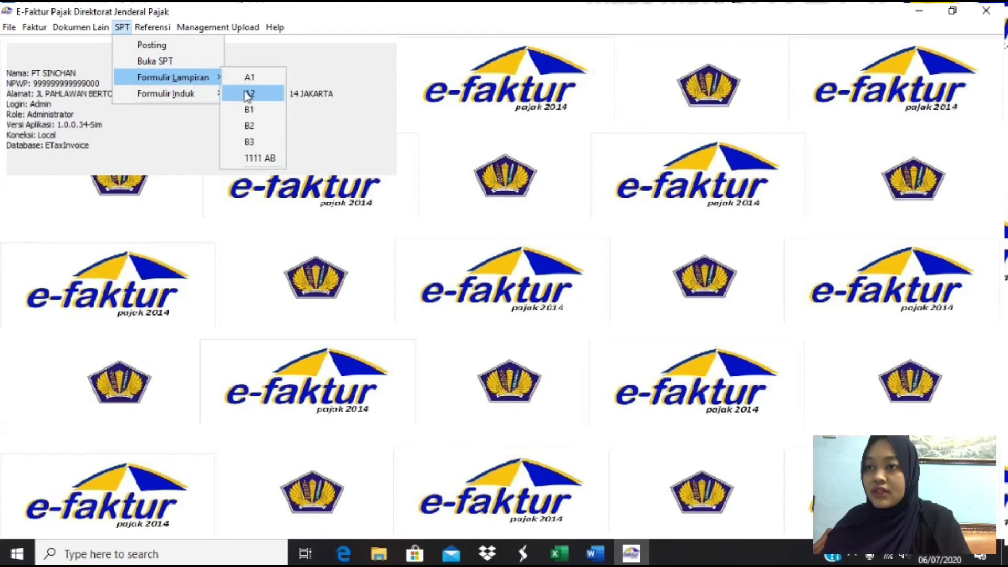
# - Open Formulir 1111 AB, check the 1.200.000 compensation in Excel row 55, then show Word
pyautogui.click(262, 161)
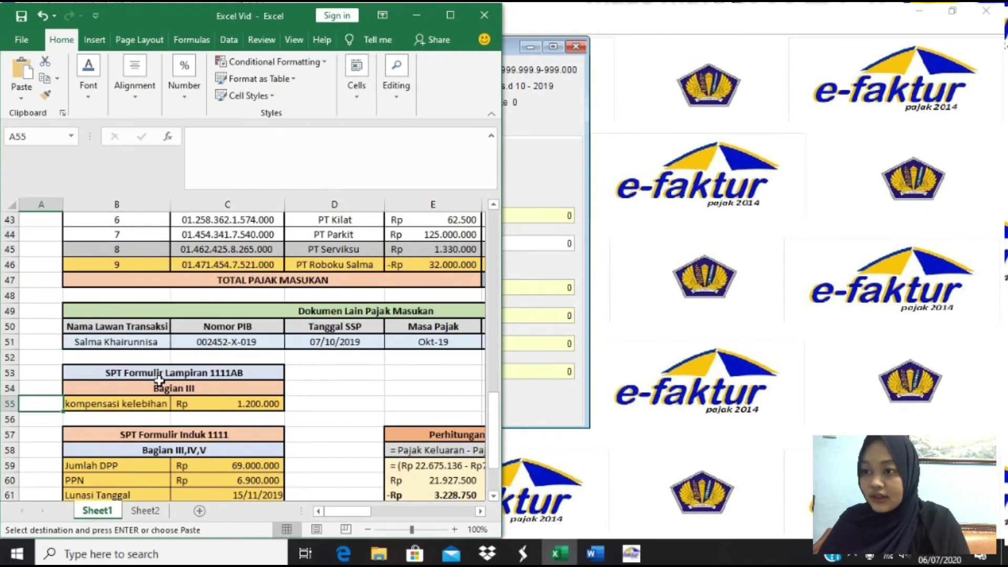
pyautogui.press('Right')
pyautogui.press('Right')
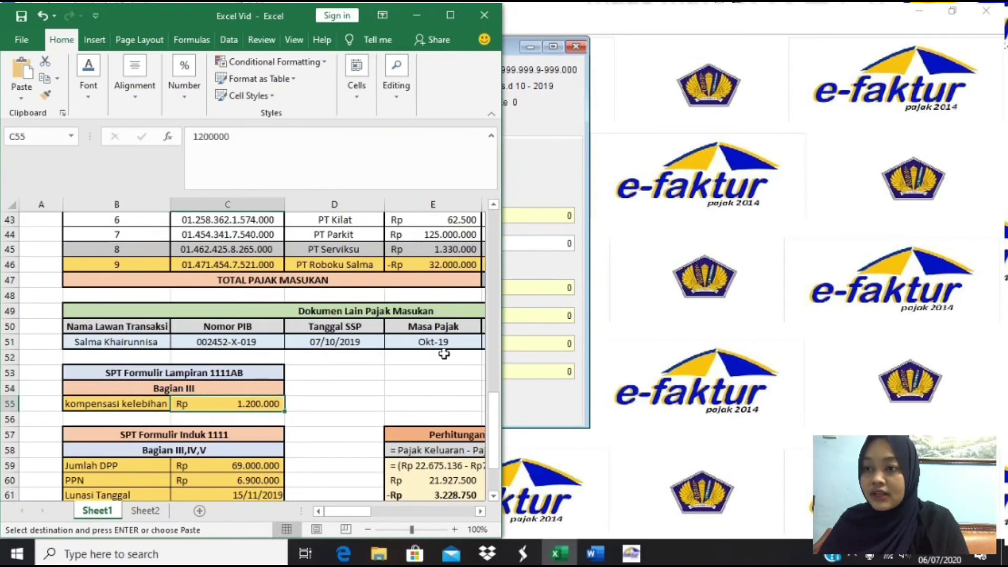
pyautogui.click(541, 271)
pyautogui.click(595, 554)
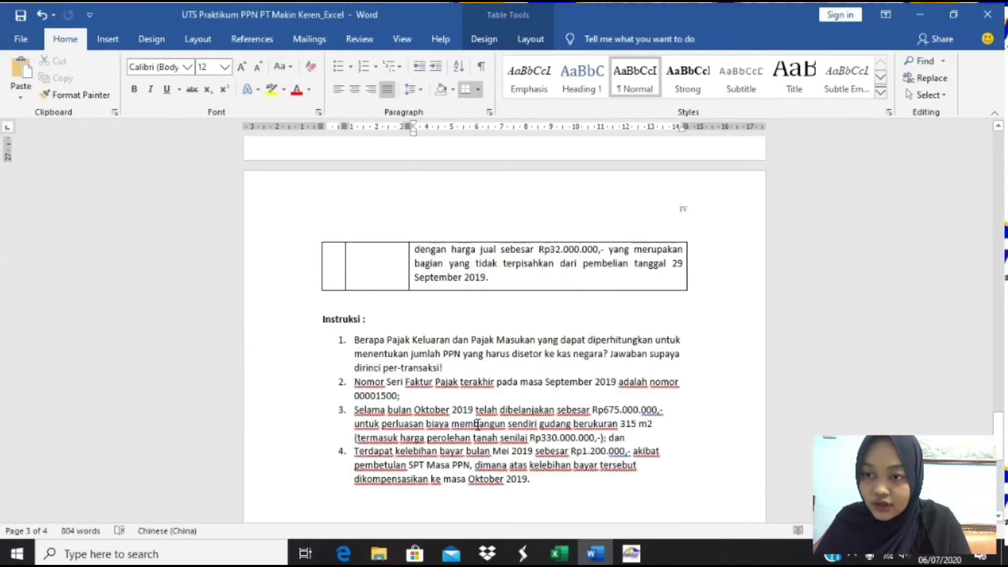
# - Read instruction 4 on the Rp1.200.000 May 2019 overpayment, then return to Formulir 1111 AB
pyautogui.scroll(-1, 477, 423)
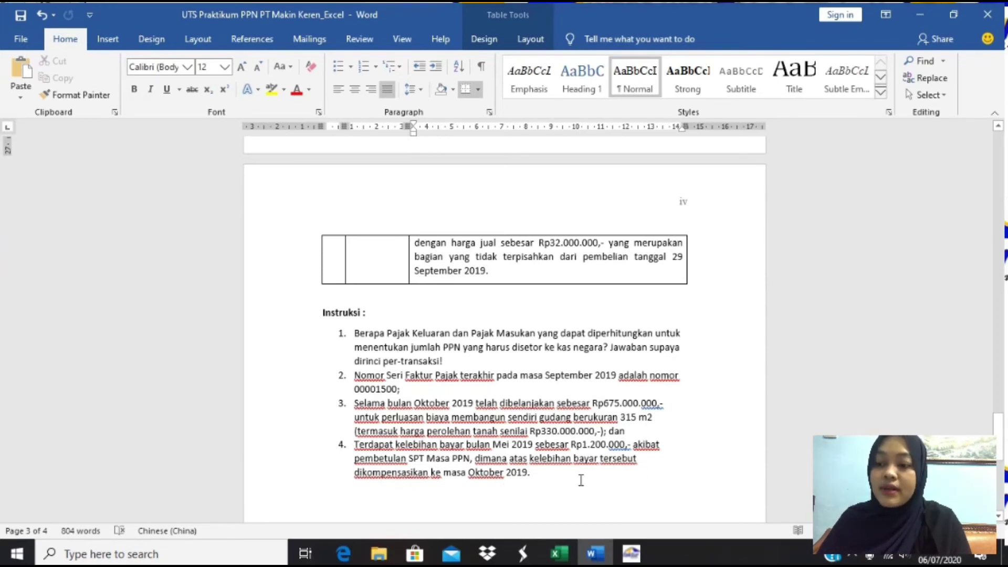
pyautogui.hotkey('alt', 'Tab')
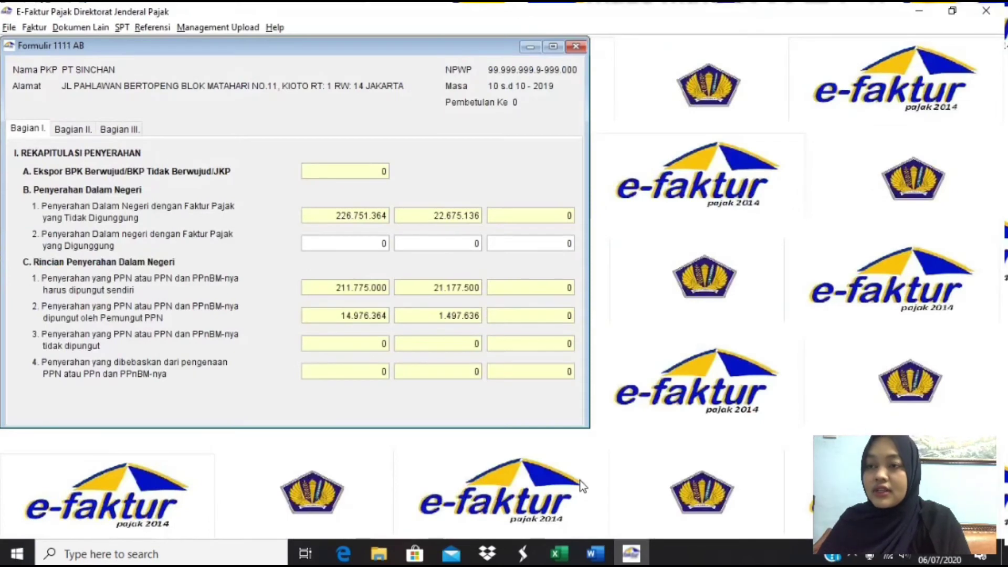
# - Enter 1200000 compensation in Bagian III B.1 of Formulir 1111 AB and save it
pyautogui.click(74, 130)
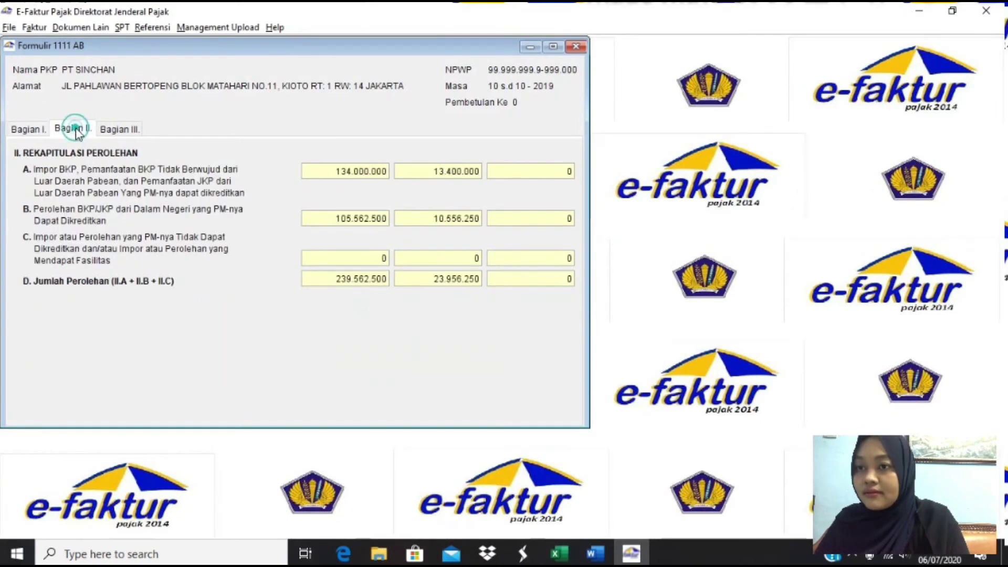
pyautogui.click(141, 129)
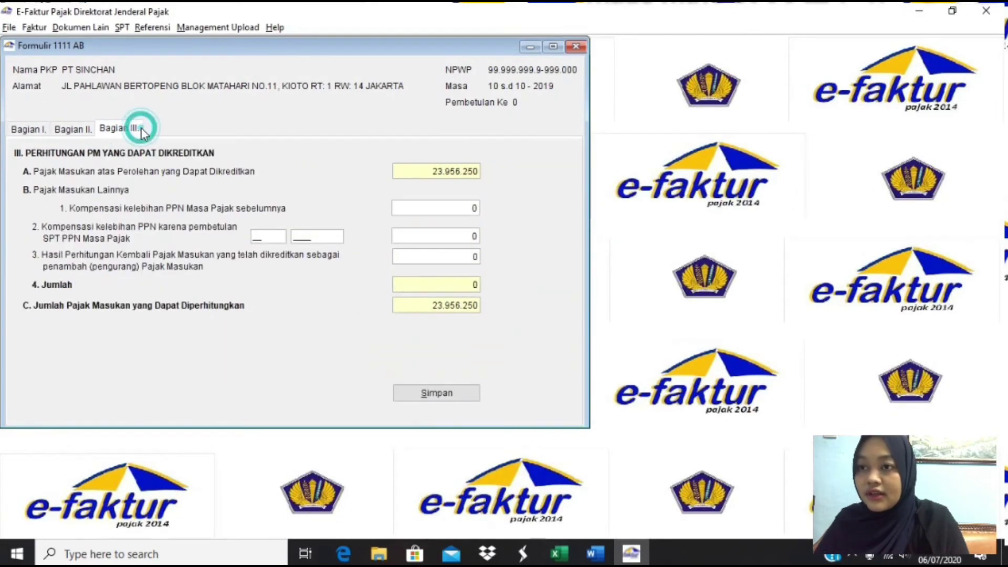
pyautogui.click(474, 207)
pyautogui.write('1200')
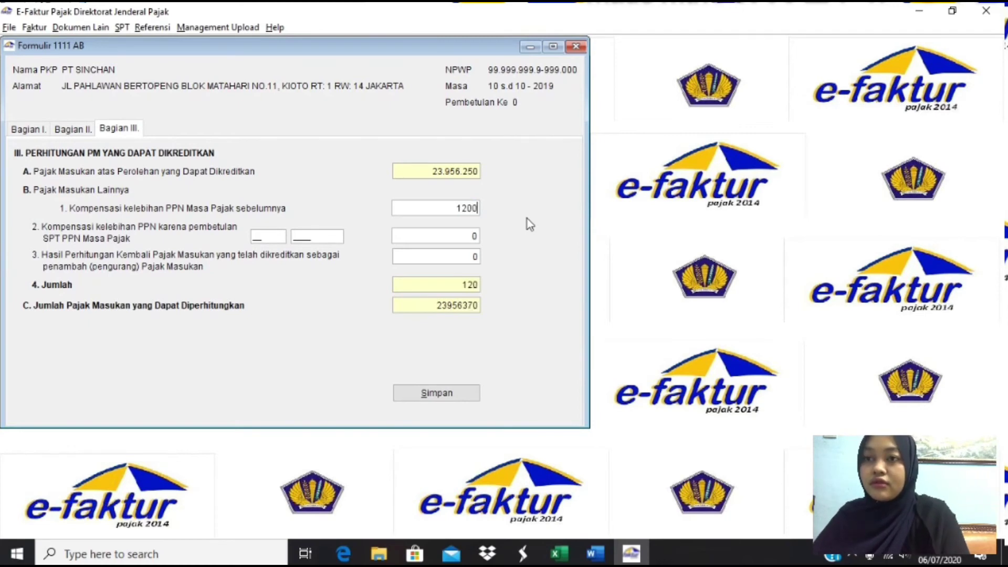
pyautogui.write('000')
pyautogui.press('Tab')
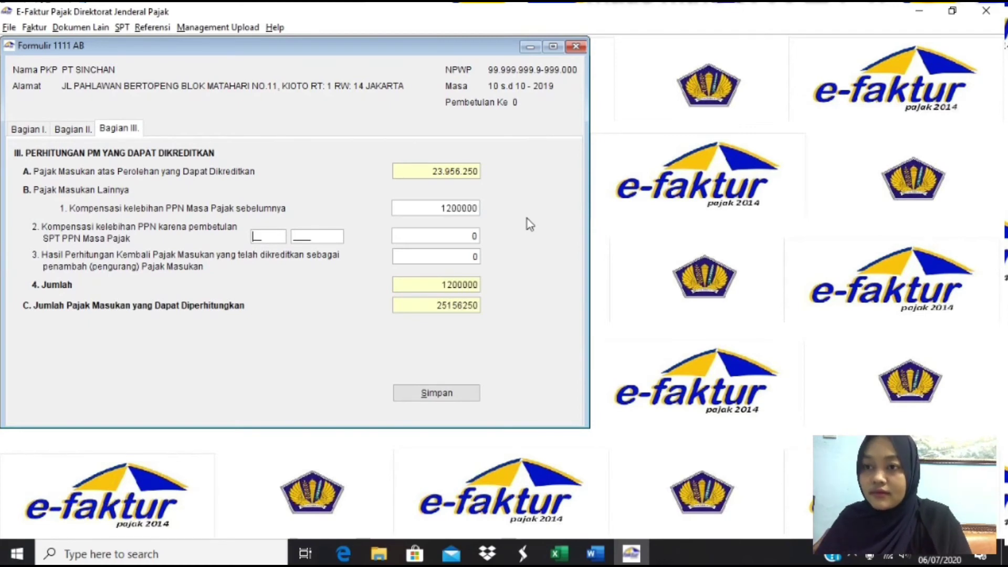
pyautogui.click(449, 388)
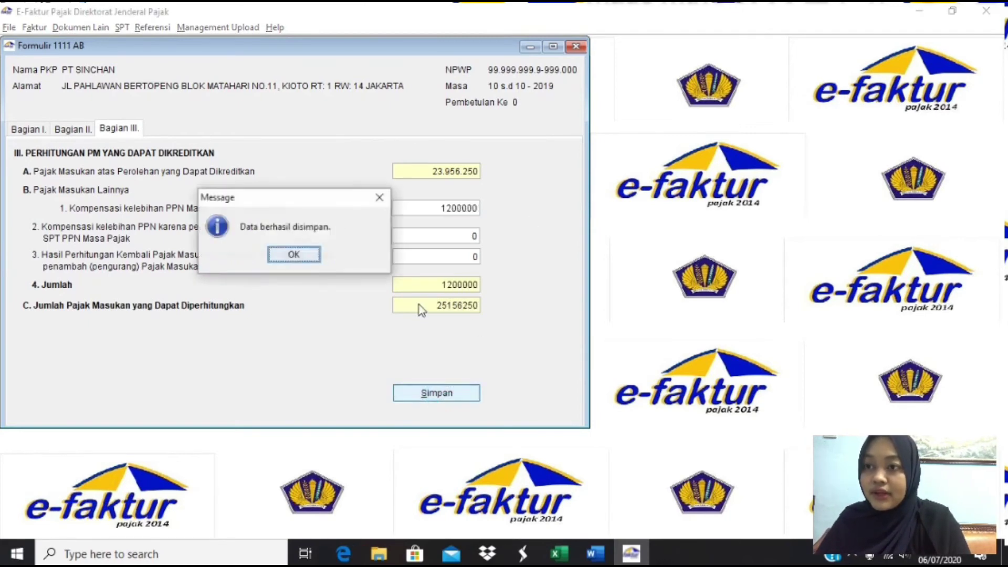
pyautogui.click(307, 257)
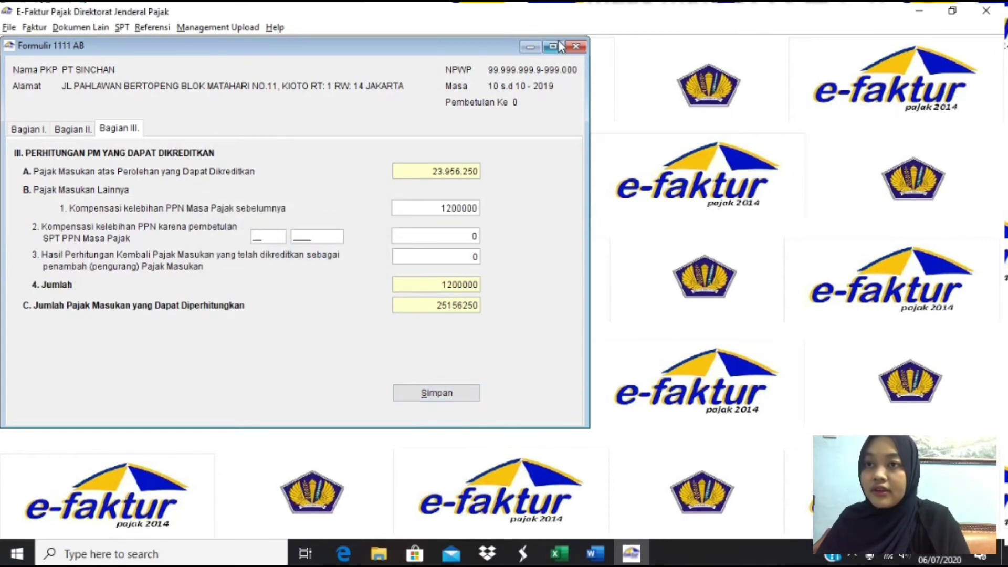
pyautogui.click(576, 46)
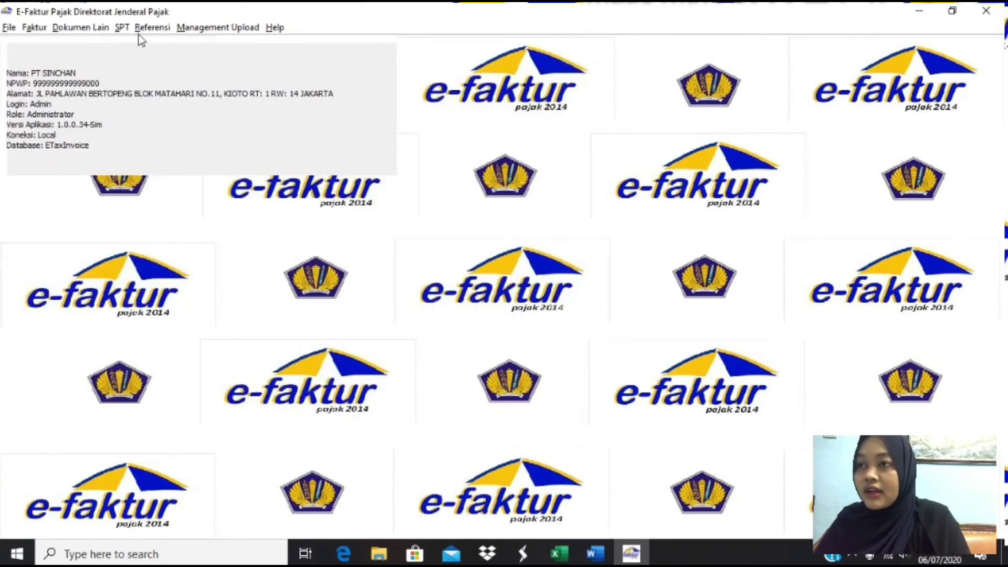
# - Open the main SPT Masa PPN Formulir 1111 from Formulir Induk
pyautogui.click(122, 28)
pyautogui.moveTo(159, 101)
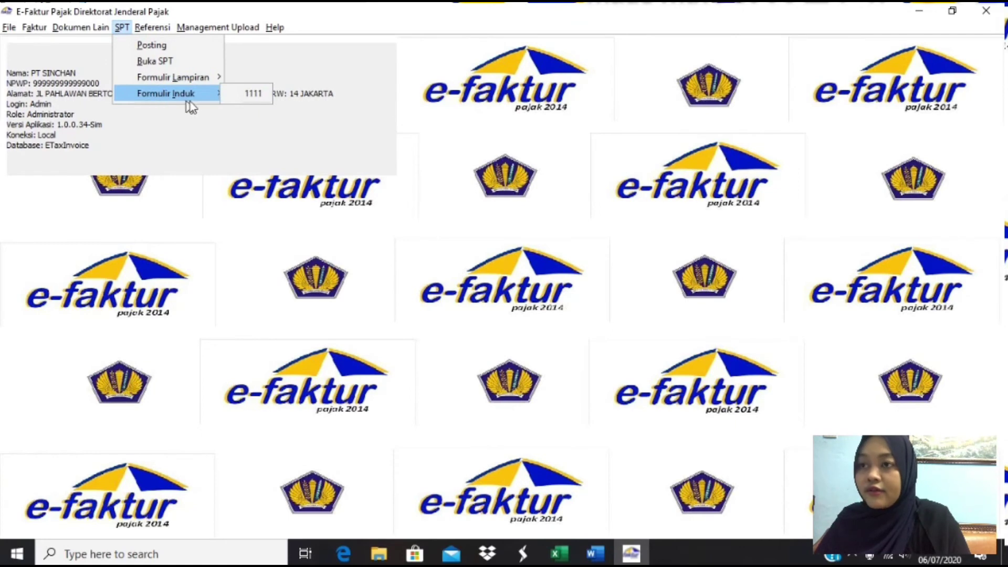
pyautogui.click(236, 96)
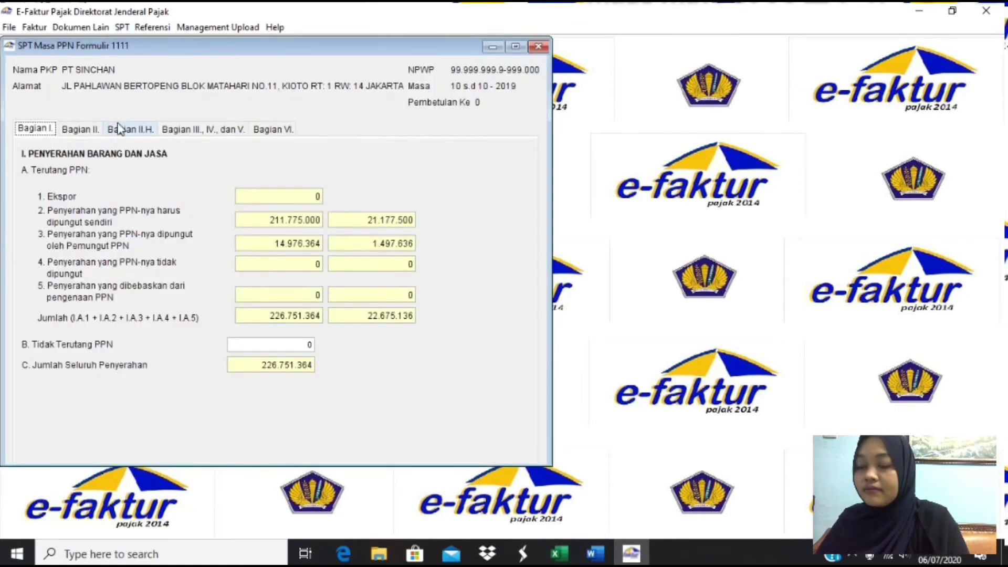
pyautogui.hotkey('alt', 'Tab')
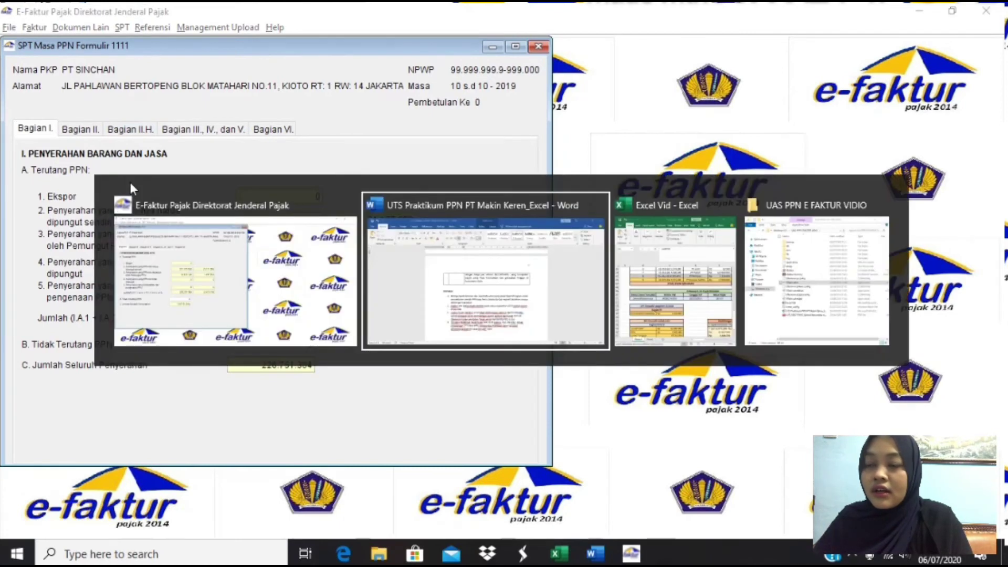
# - In Excel, check the formula behind the Nilai value in C63, then glance at the Word assignment
pyautogui.press('Tab')
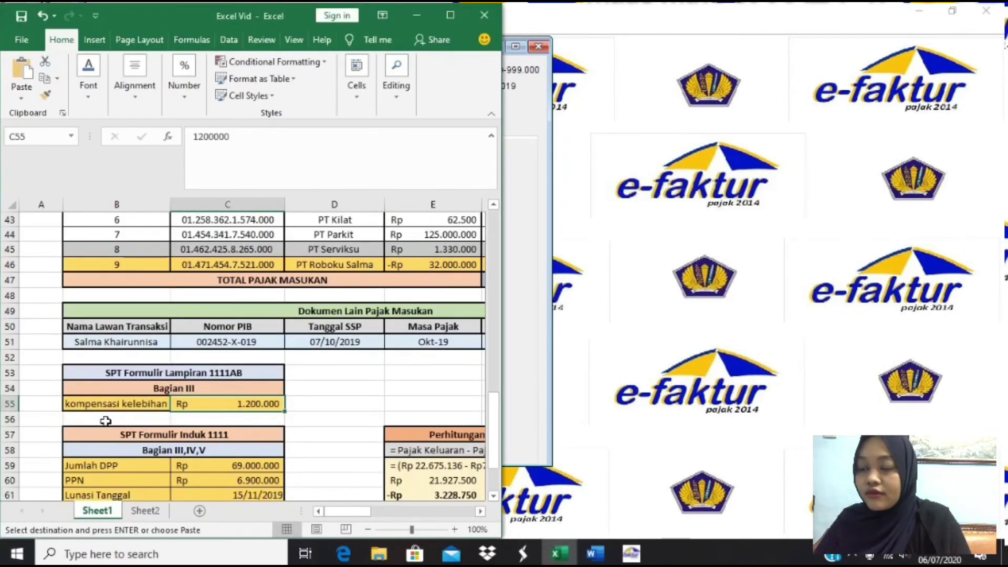
pyautogui.scroll(-2, 107, 419)
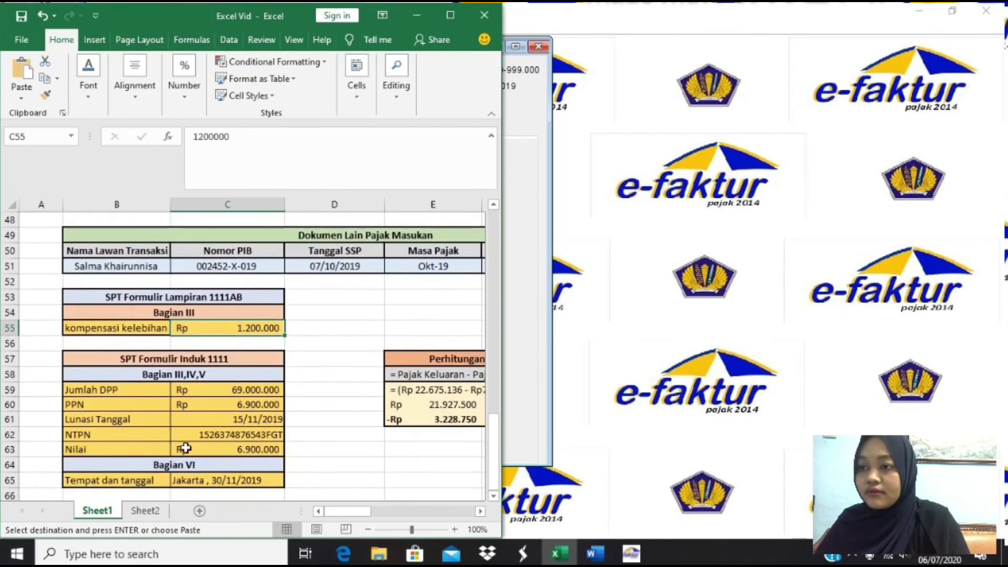
pyautogui.click(185, 447)
pyautogui.hotkey('alt', 'Tab')
pyautogui.press('Tab')
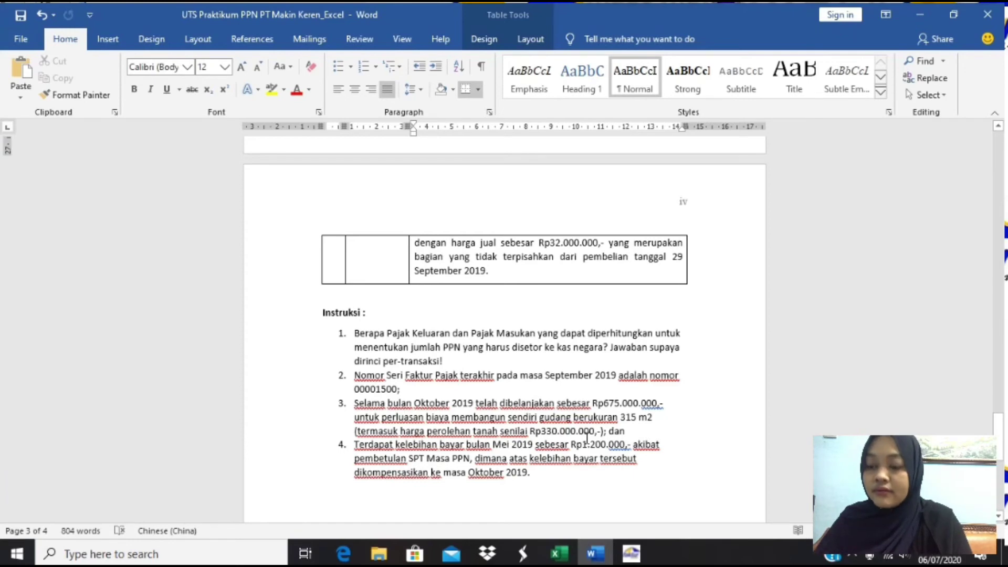
# - Re-commit the Jumlah DPP formula in Excel cell C59 and return to the e-Faktur SPT form
pyautogui.hotkey('alt', 'Tab')
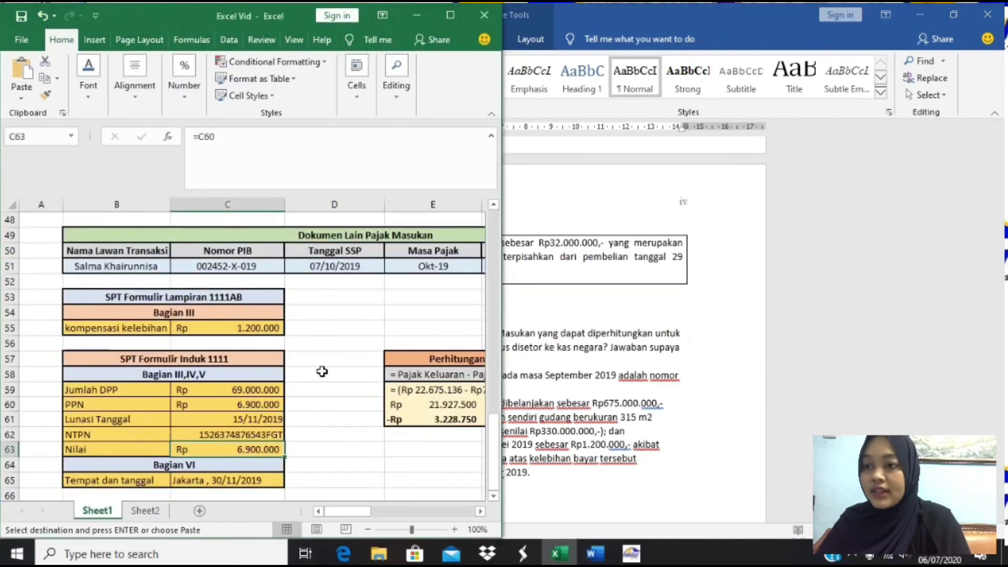
pyautogui.click(247, 391)
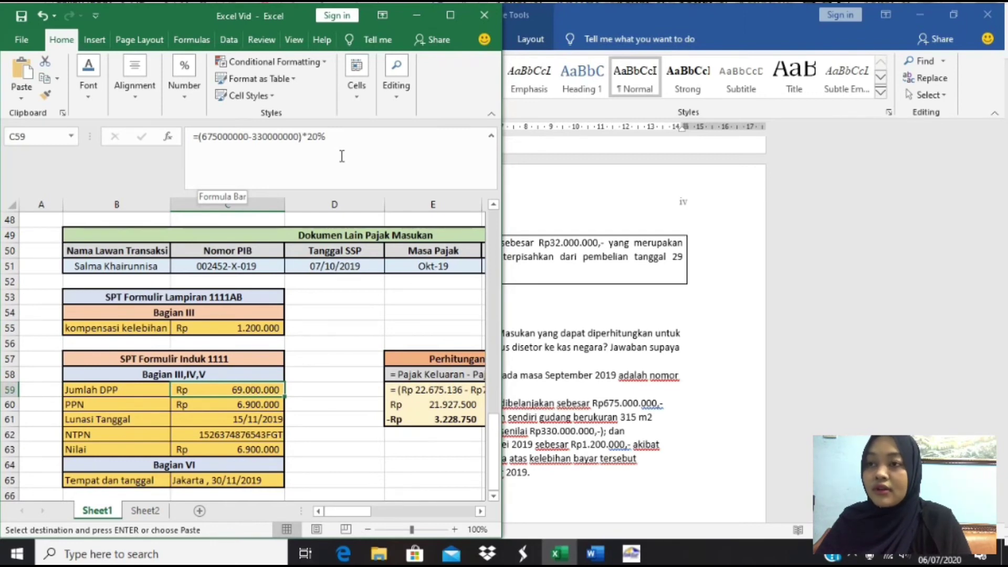
pyautogui.click(342, 156)
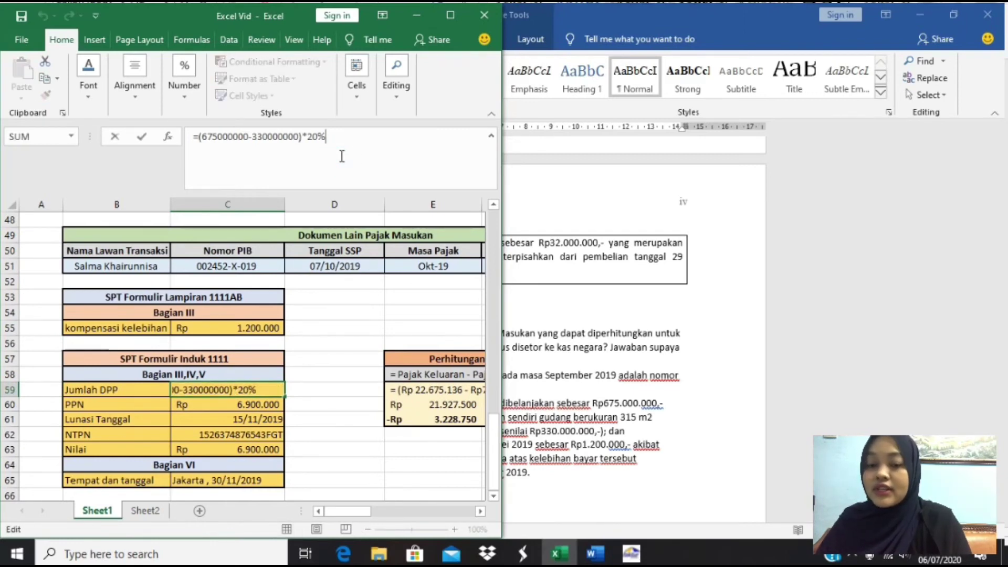
pyautogui.press('Return')
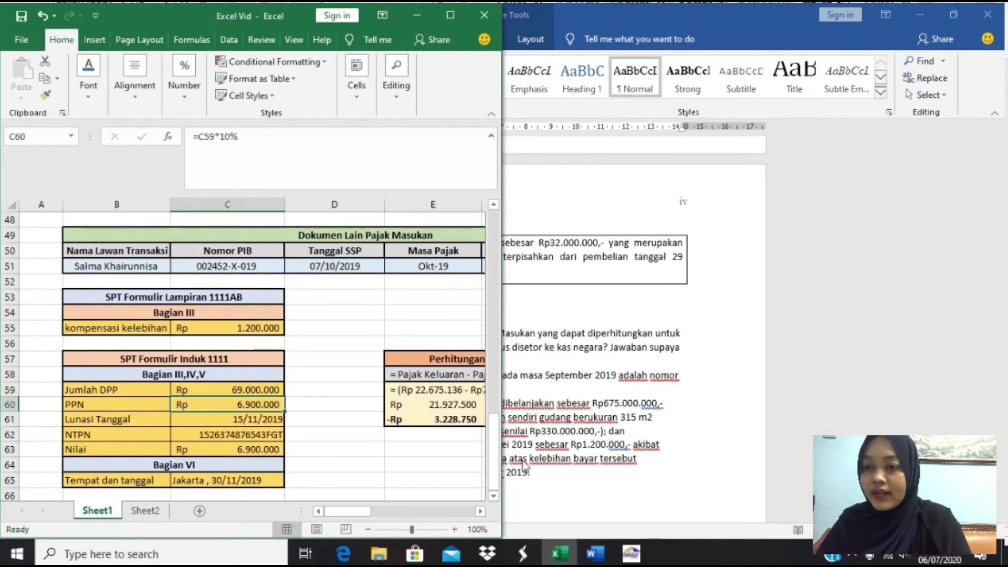
pyautogui.hotkey('alt', 'Tab')
pyautogui.press('Tab')
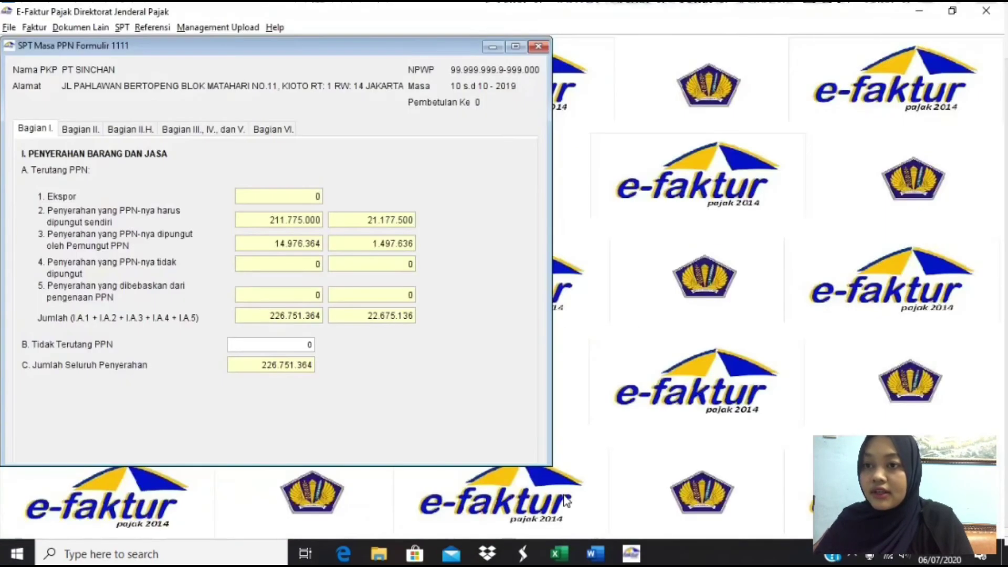
# - On the Bagian III, IV, dan V tab, enter 69000000 in field III.A so PPN Terutang becomes 6.900.000
pyautogui.click(93, 137)
pyautogui.click(126, 135)
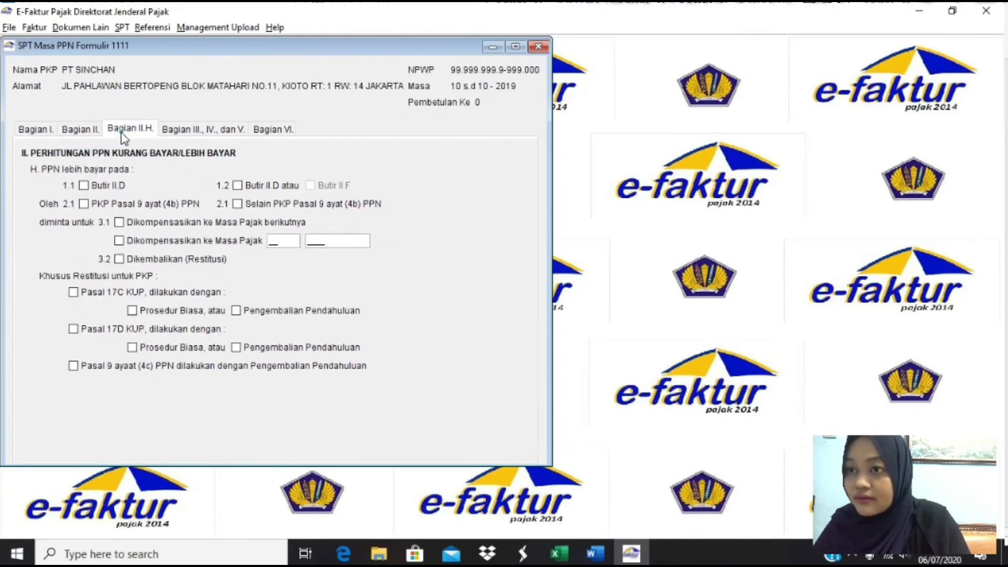
pyautogui.click(185, 133)
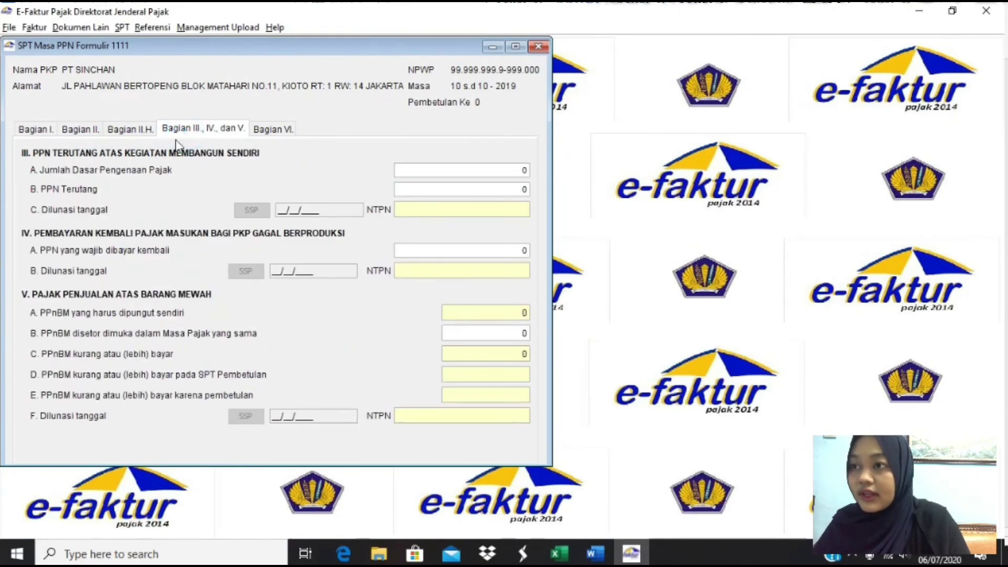
pyautogui.click(523, 171)
pyautogui.hotkey('alt', 'Tab')
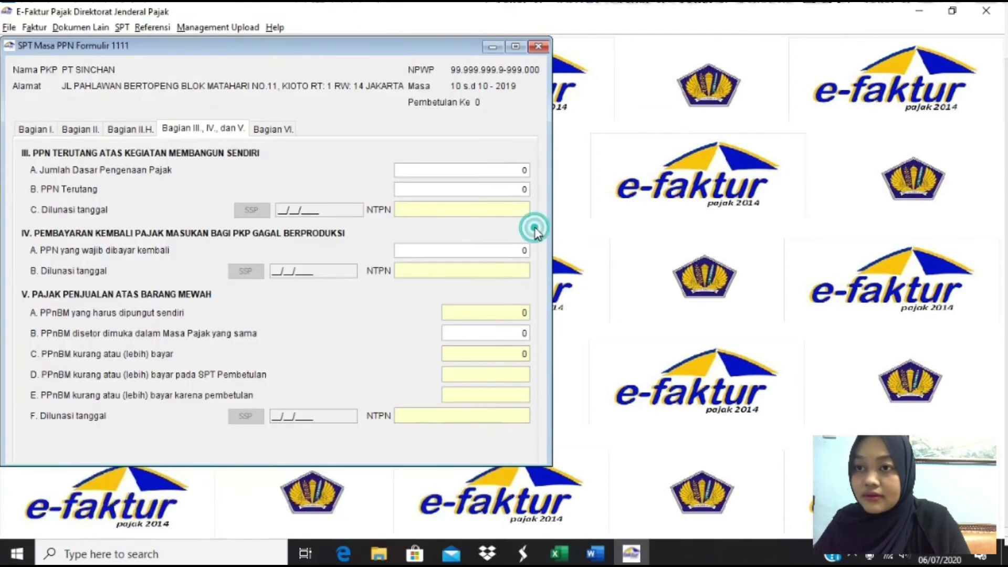
pyautogui.click(539, 233)
pyautogui.click(525, 169)
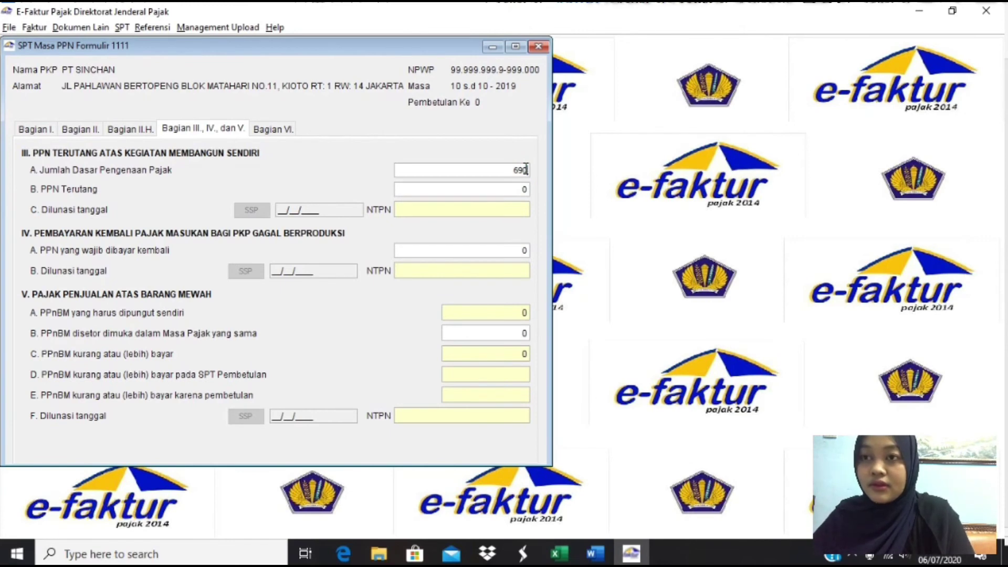
pyautogui.write('69000000')
pyautogui.press('Tab')
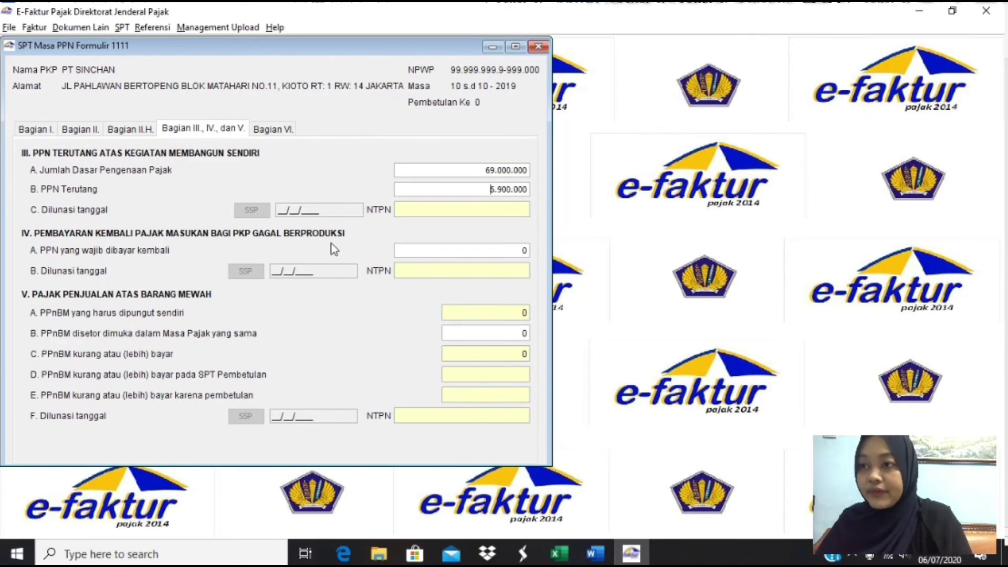
# - Add a new section III SSP payment with tax code 411211 and deposit code 103
pyautogui.click(434, 215)
pyautogui.click(263, 215)
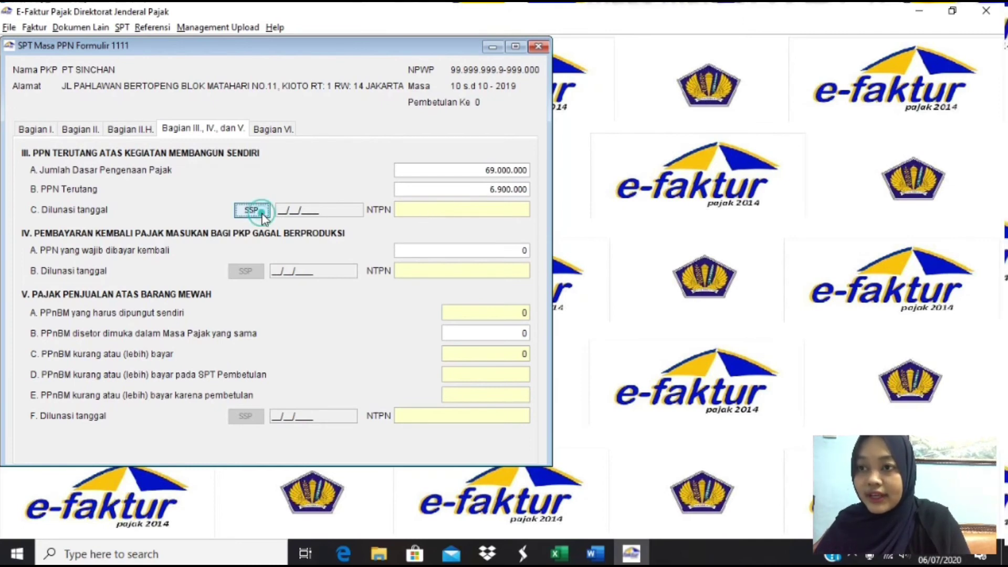
pyautogui.click(360, 374)
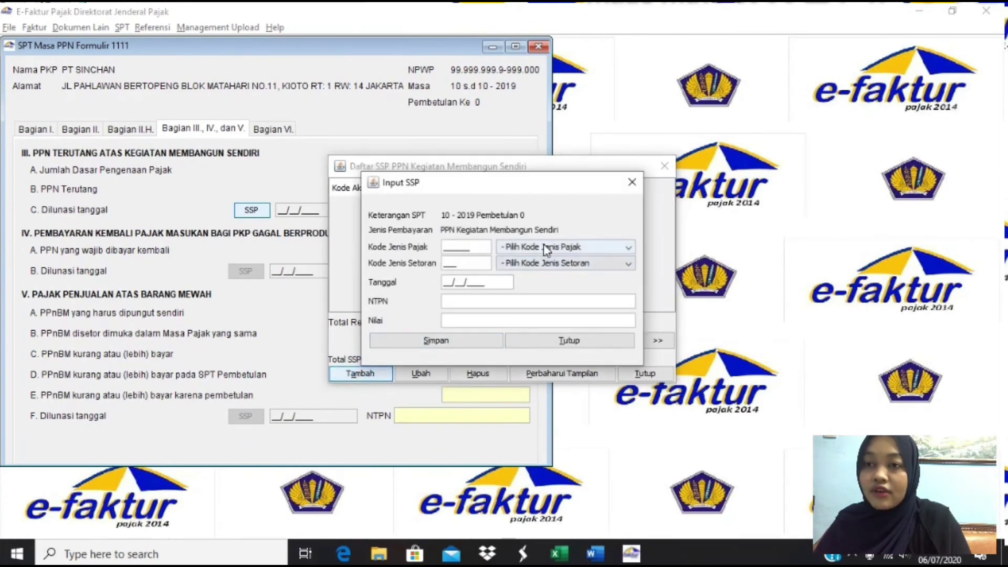
pyautogui.click(543, 243)
pyautogui.click(543, 271)
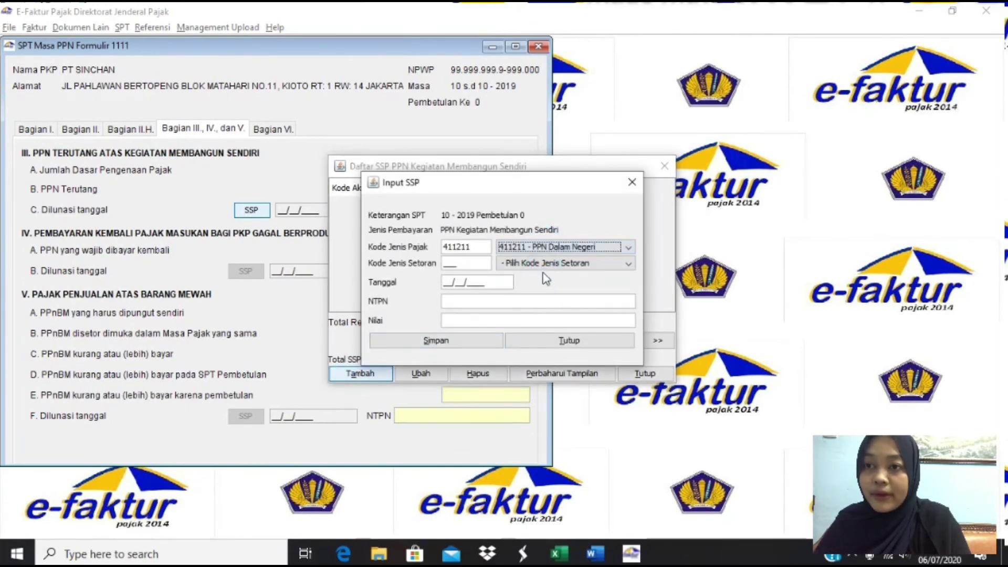
pyautogui.click(543, 262)
pyautogui.click(545, 288)
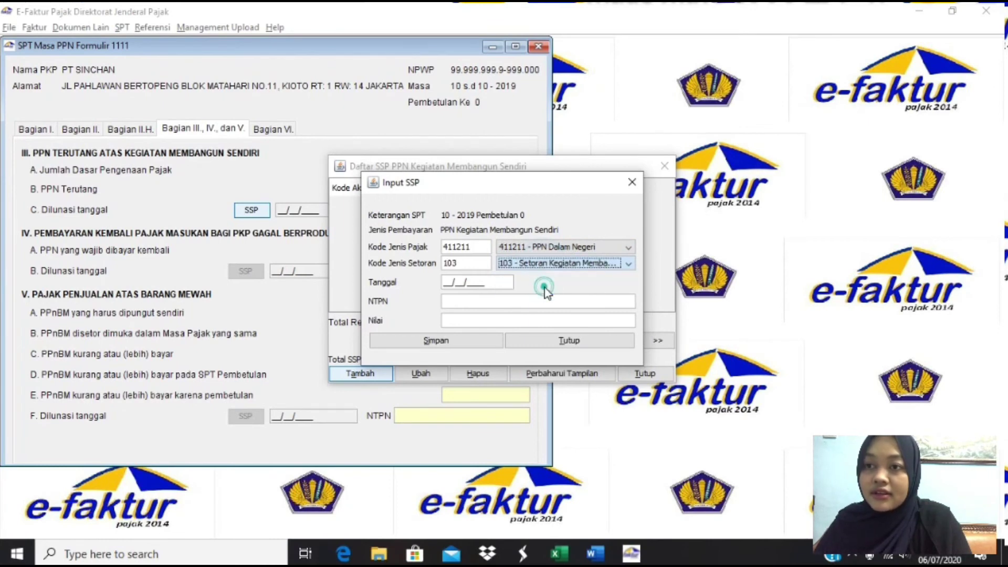
# - Fill the SSP payment date with 15/11/2019, copied from Excel cell C61
pyautogui.click(450, 284)
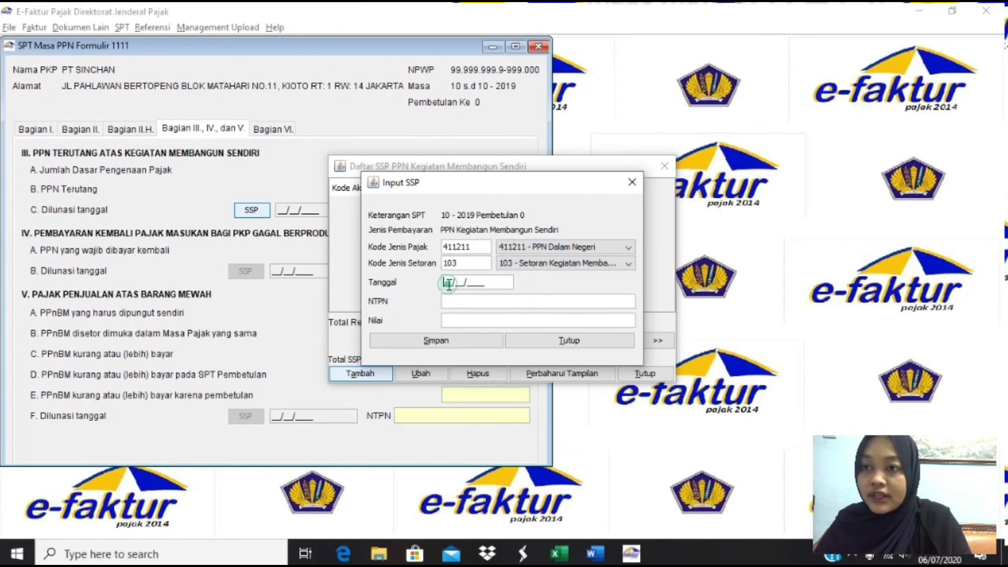
pyautogui.hotkey('alt', 'Tab')
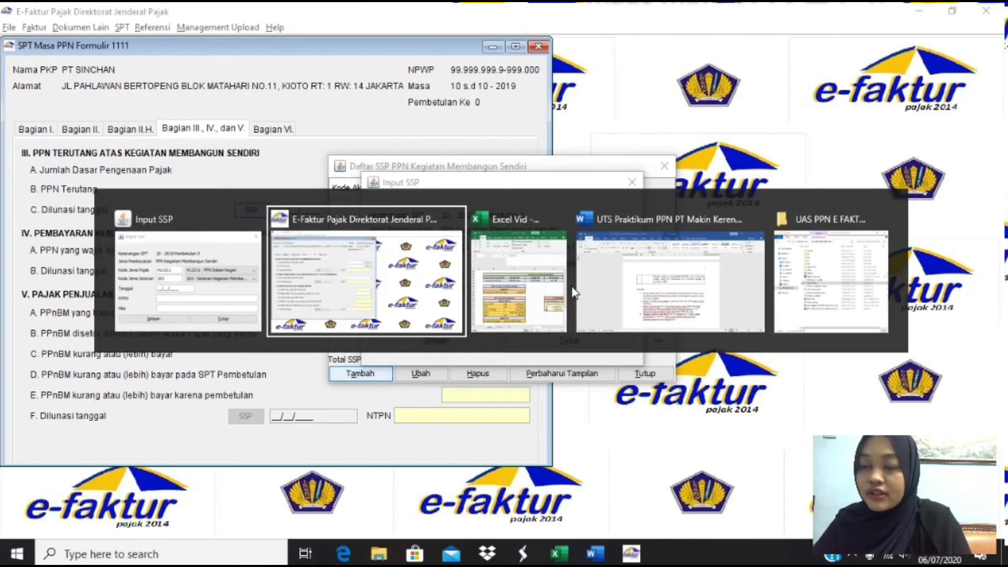
pyautogui.hotkey('alt', 'Tab')
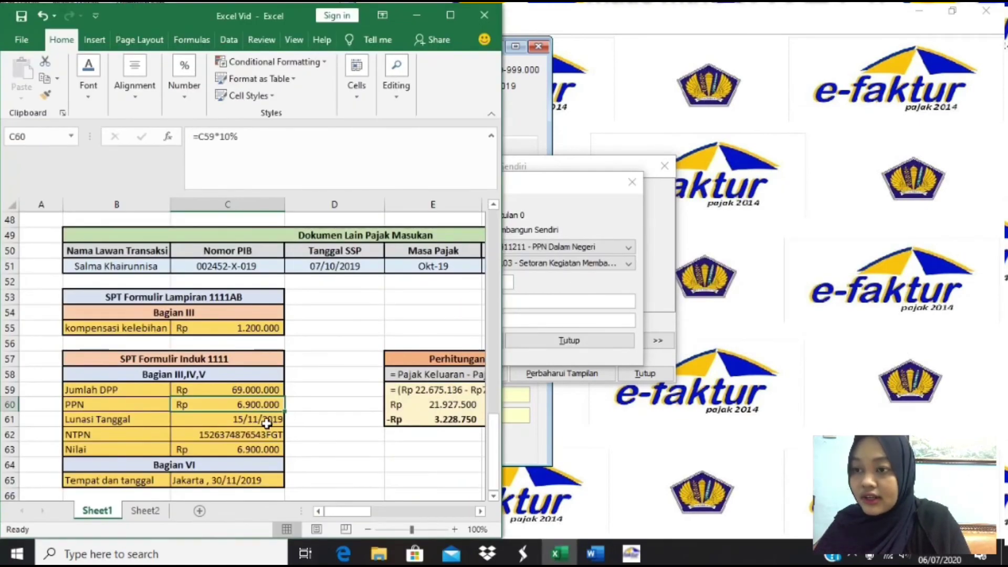
pyautogui.click(259, 422)
pyautogui.hotkey('ctrl', 'c')
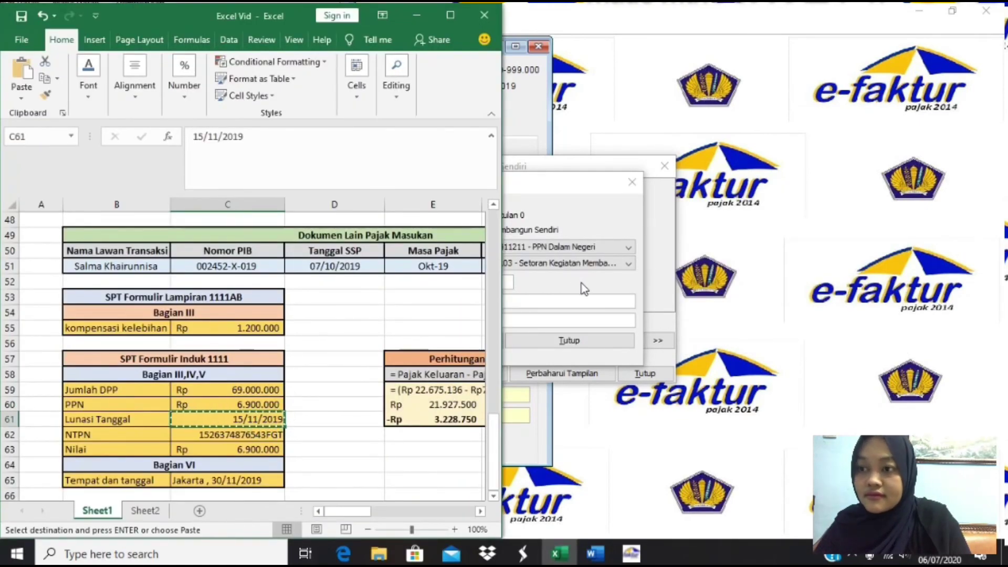
pyautogui.click(580, 284)
pyautogui.click(443, 284)
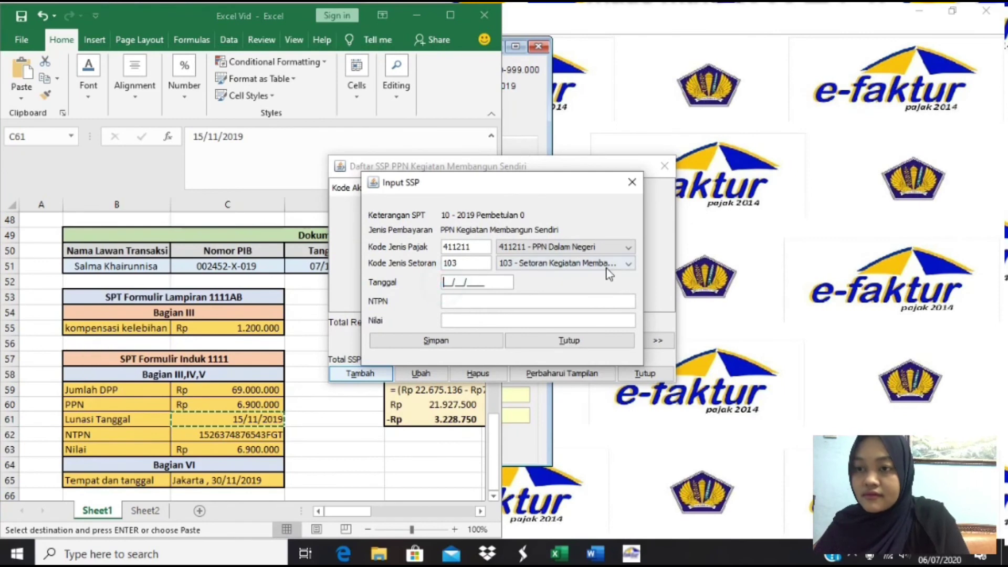
pyautogui.hotkey('ctrl', 'v')
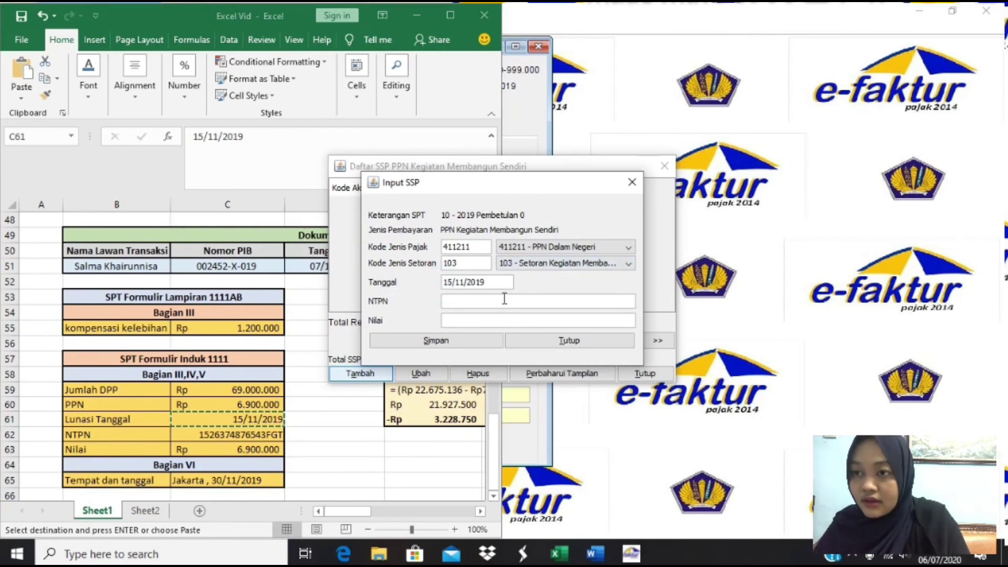
# - Fill the SSP NTPN field with the value copied from Excel cell C62
pyautogui.click(495, 302)
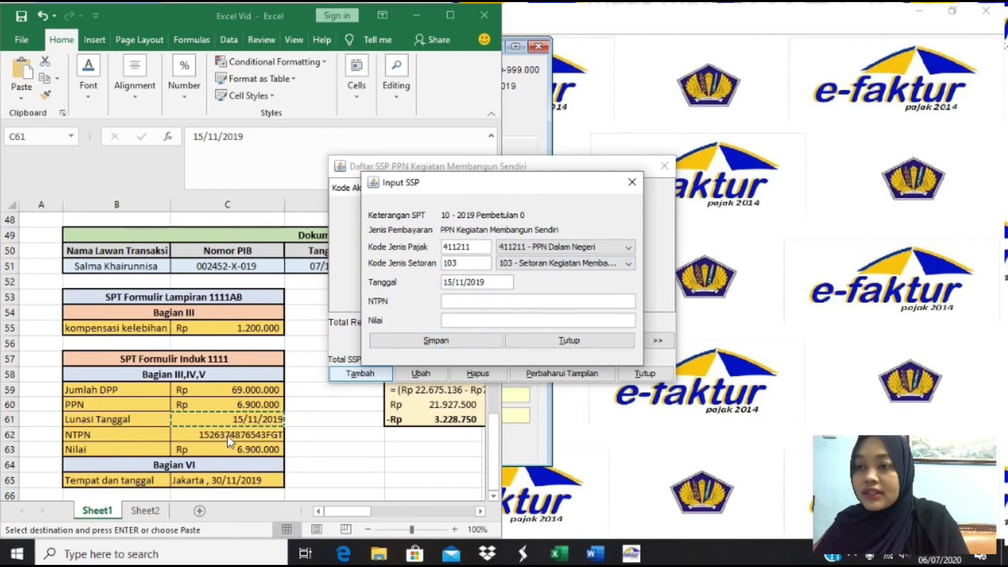
pyautogui.click(228, 434)
pyautogui.hotkey('ctrl', 'c')
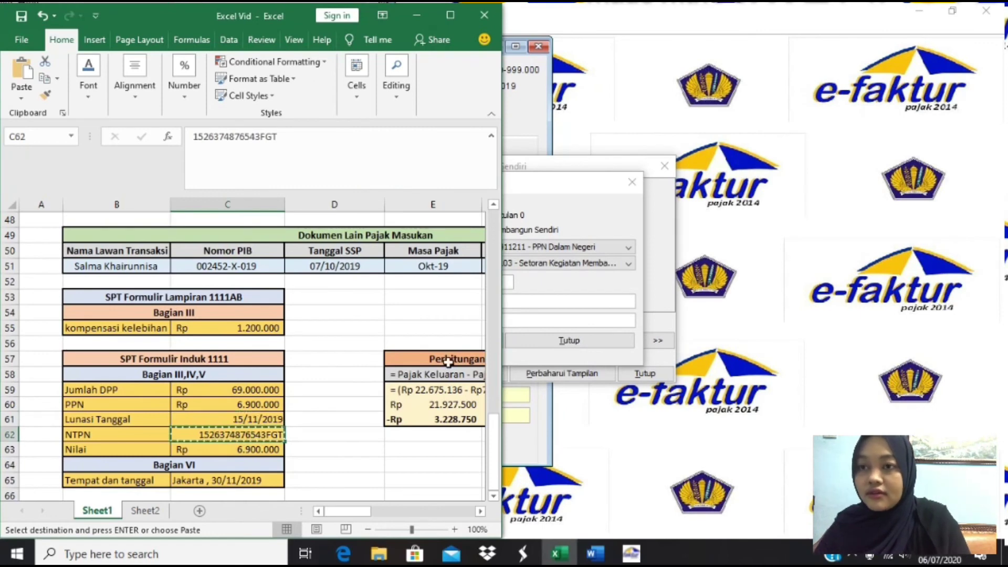
pyautogui.click(567, 285)
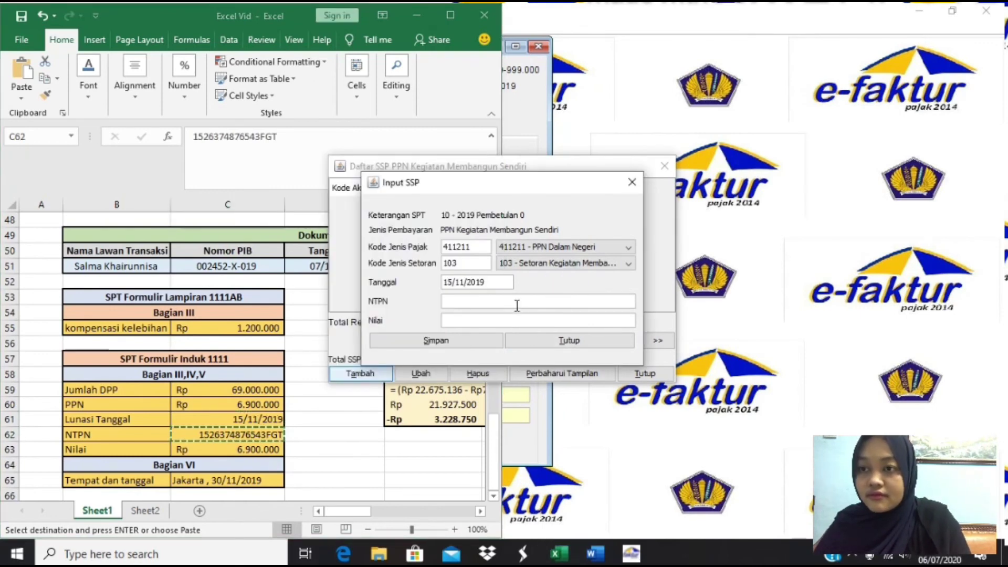
pyautogui.click(517, 306)
pyautogui.hotkey('ctrl', 'v')
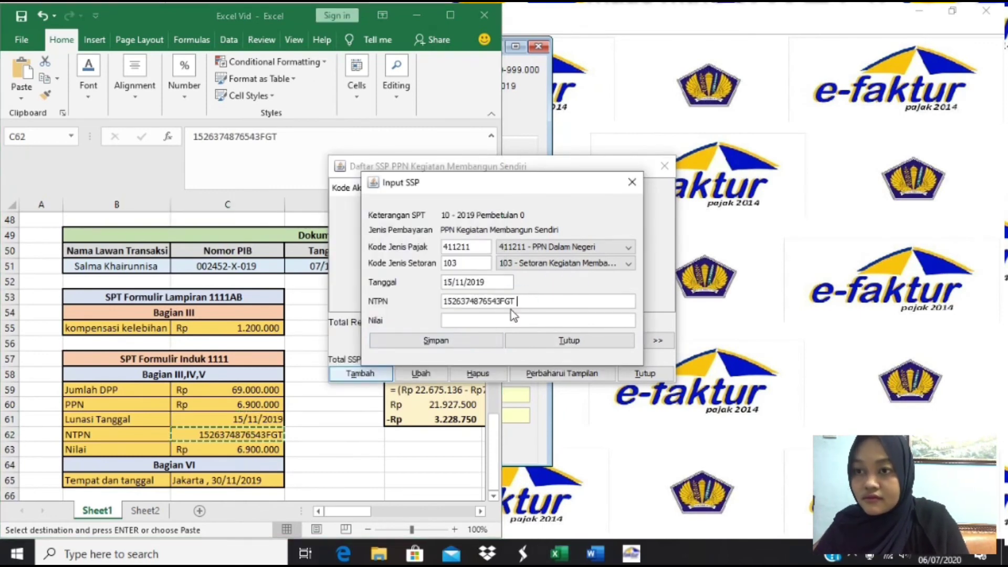
# - Enter the 6.900.000 payment amount, save the SSP record, and close both SSP windows
pyautogui.click(508, 322)
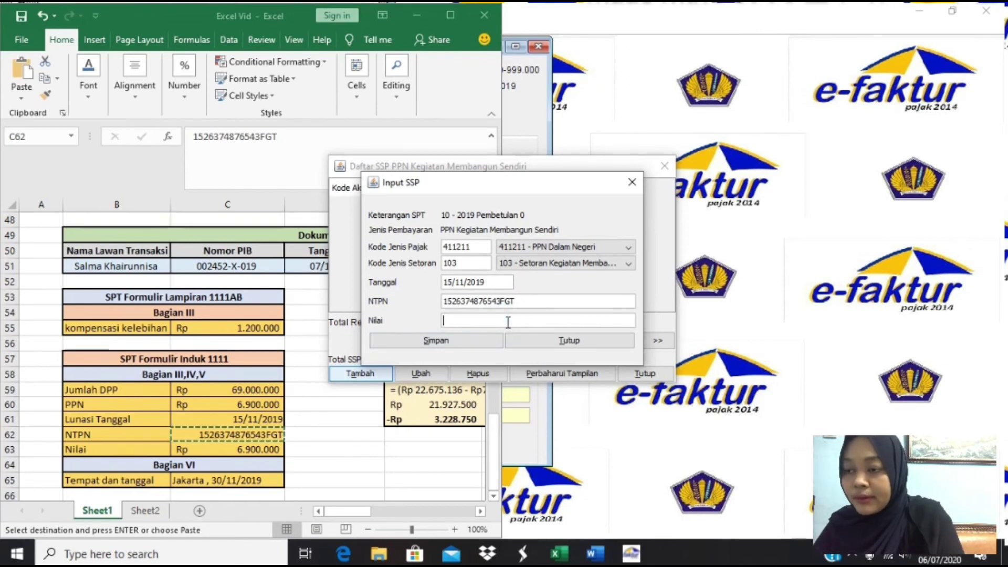
pyautogui.write('6.900.00')
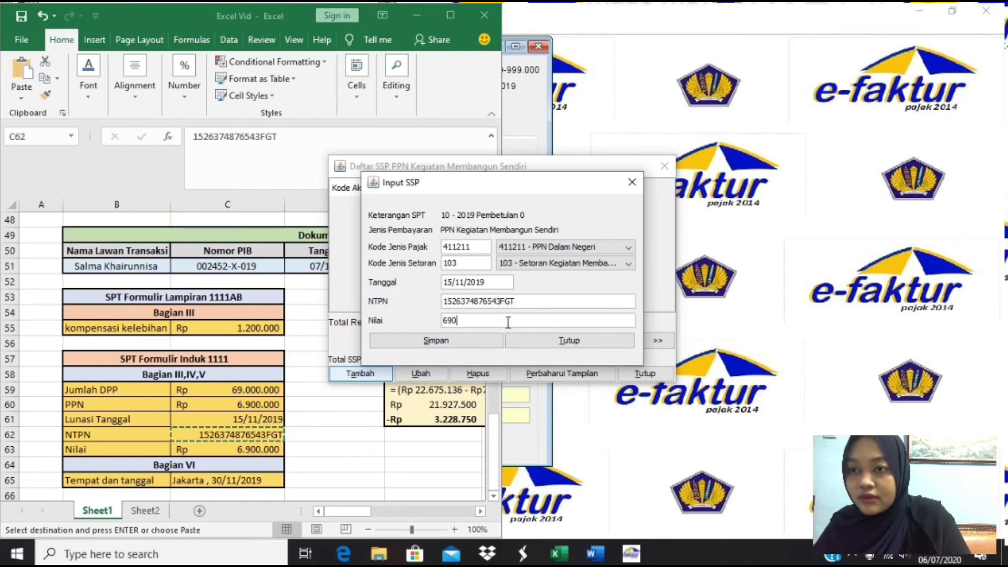
pyautogui.write('0000')
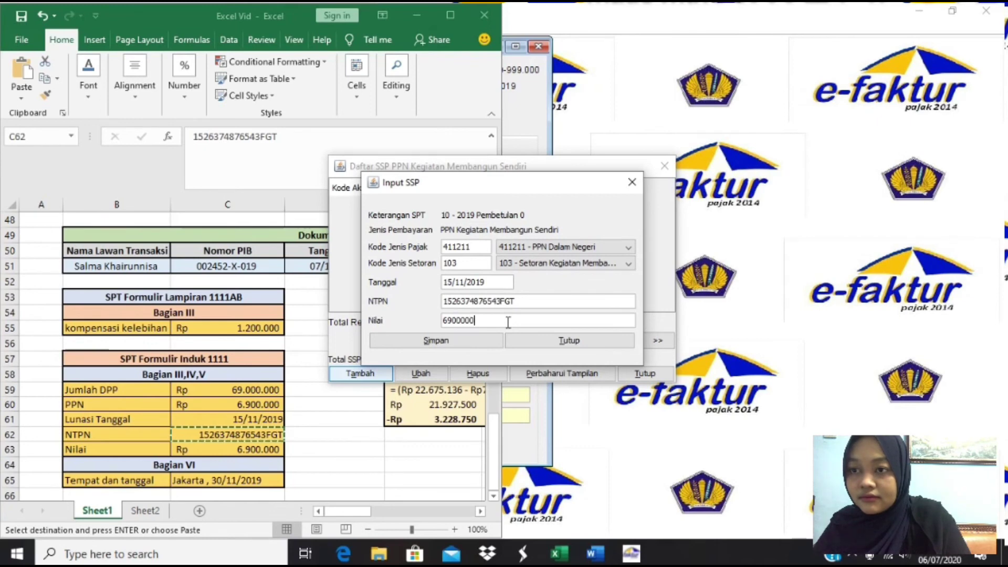
pyautogui.press('BackSpace')
pyautogui.press('BackSpace')
pyautogui.press('BackSpace')
pyautogui.press('BackSpace')
pyautogui.press('BackSpace')
pyautogui.press('BackSpace')
pyautogui.press('BackSpace')
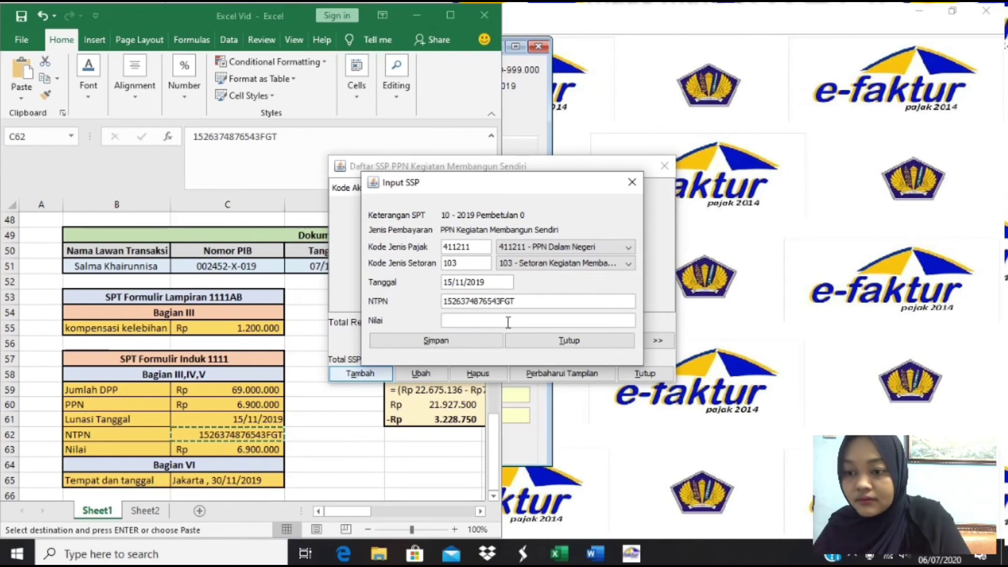
pyautogui.write('690')
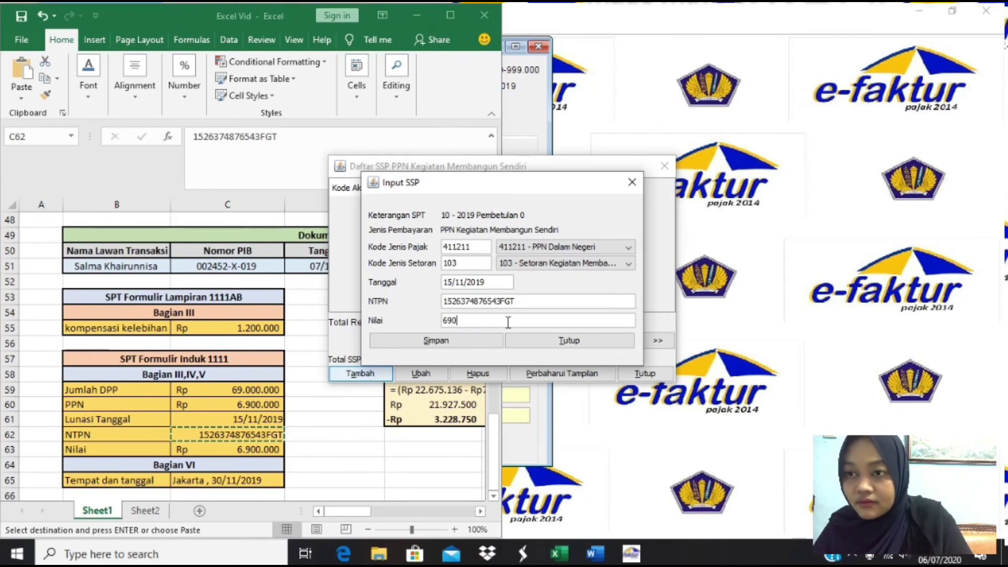
pyautogui.write('000')
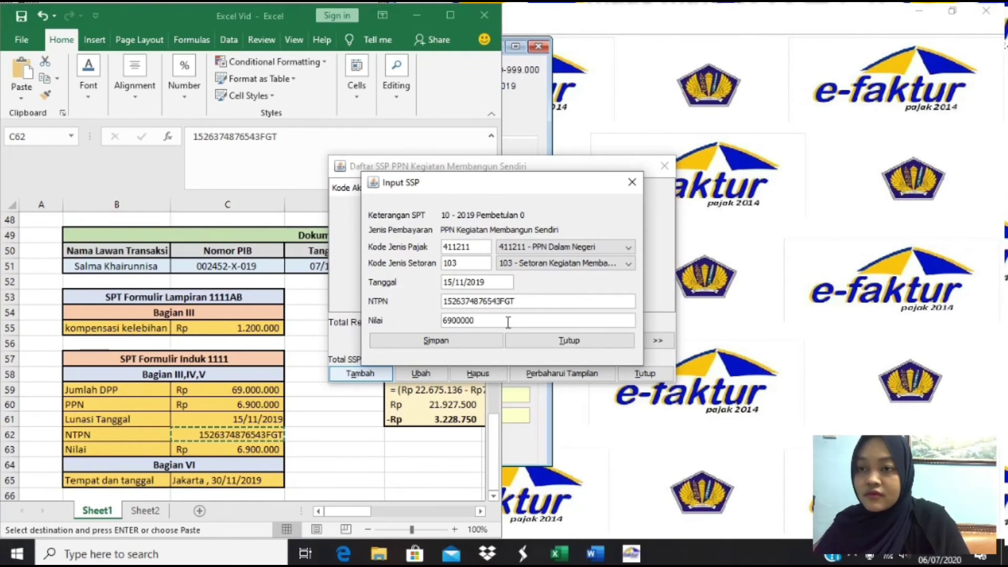
pyautogui.click(478, 341)
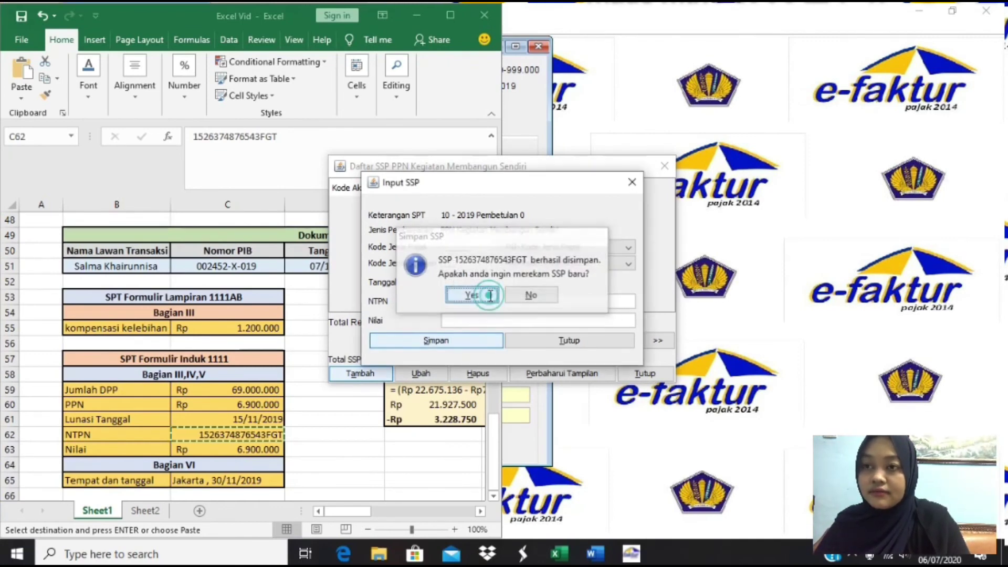
pyautogui.click(490, 296)
pyautogui.click(529, 340)
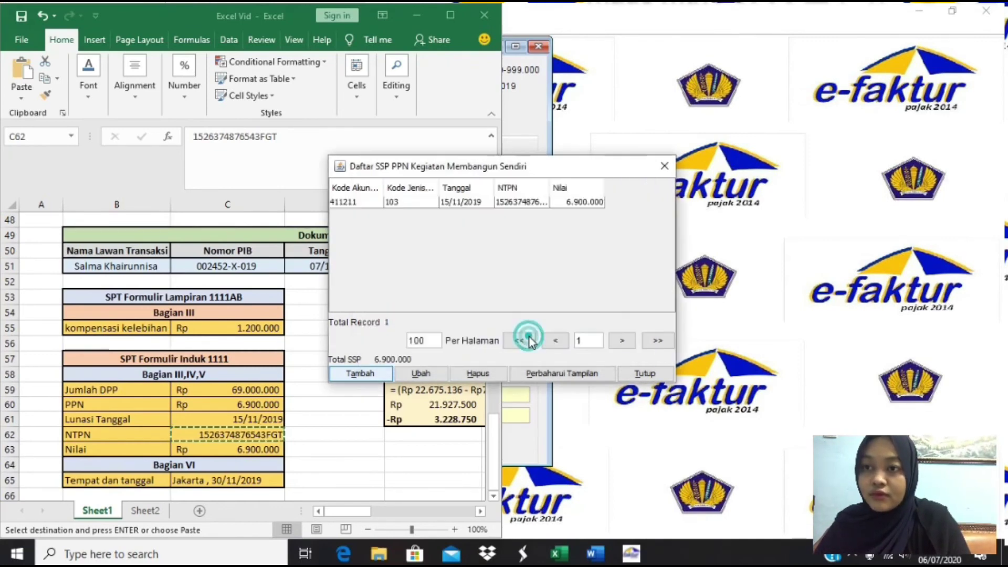
pyautogui.click(640, 373)
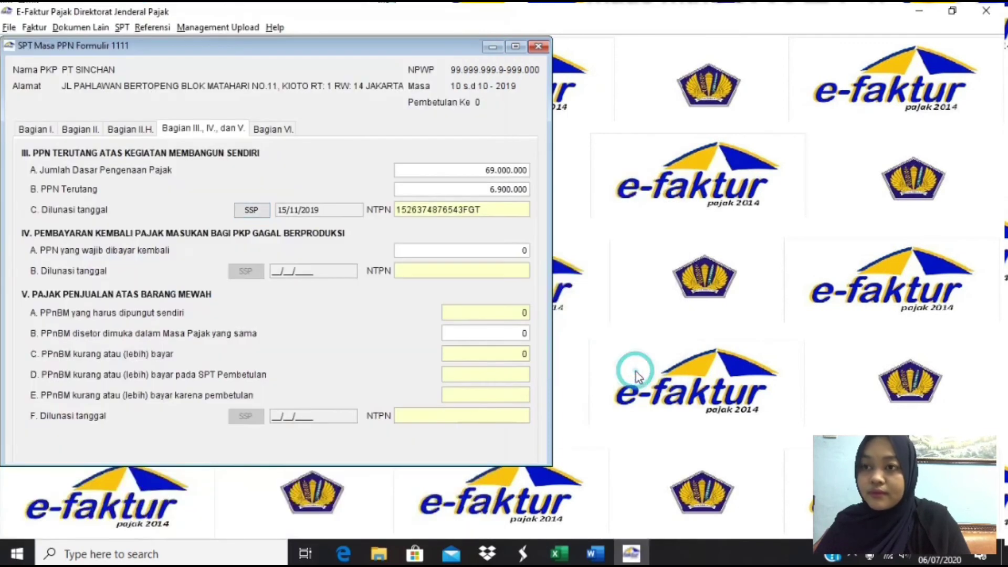
# - In Part VI, enter the signer's full name and the position 'manager keuangan'
pyautogui.click(273, 130)
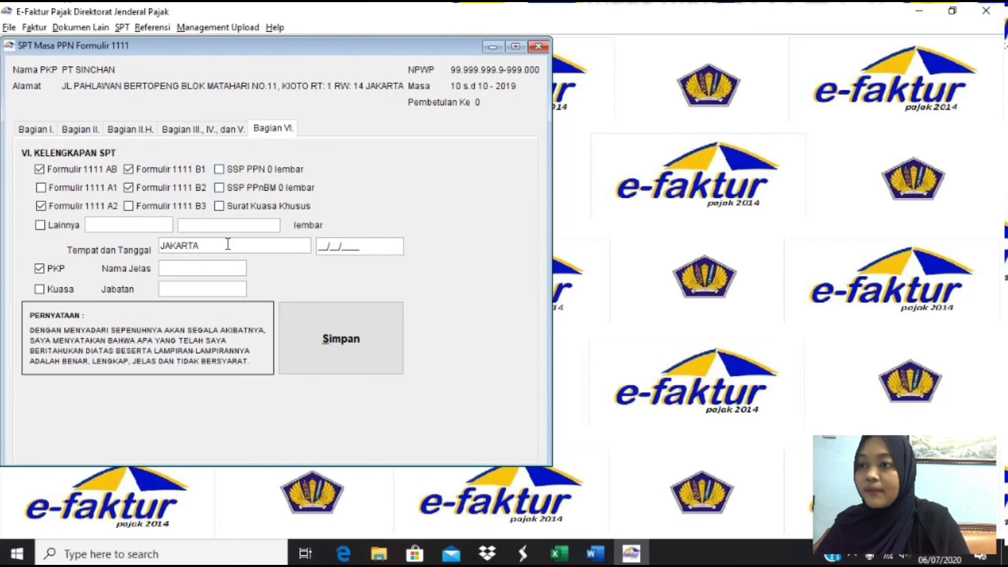
pyautogui.click(194, 272)
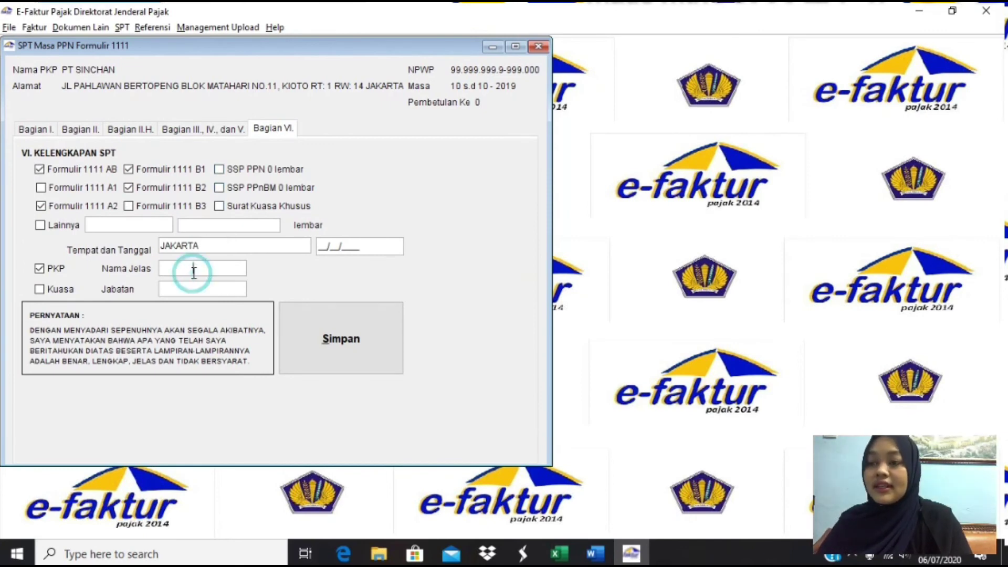
pyautogui.click(159, 268)
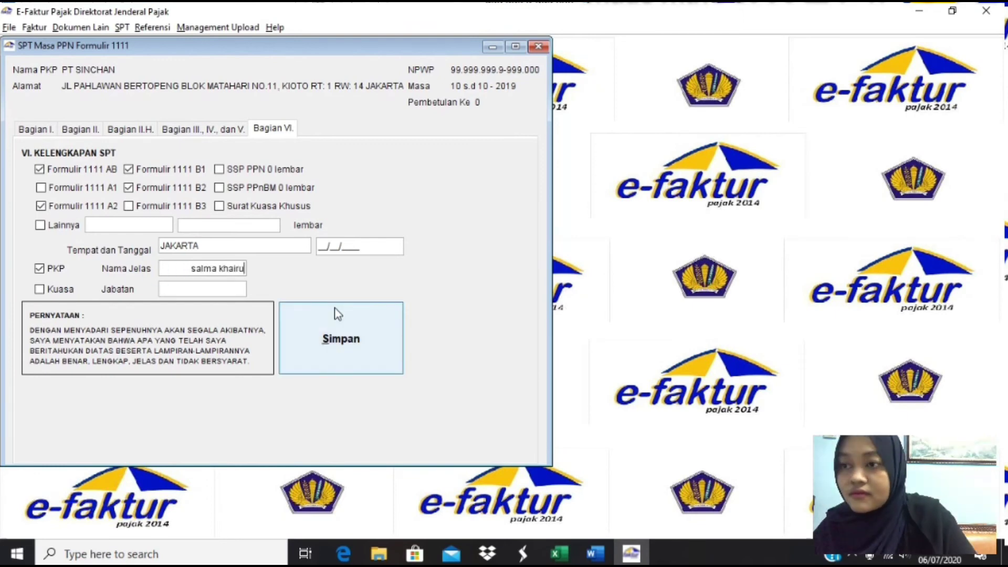
pyautogui.click(197, 289)
pyautogui.write('manager keuangan')
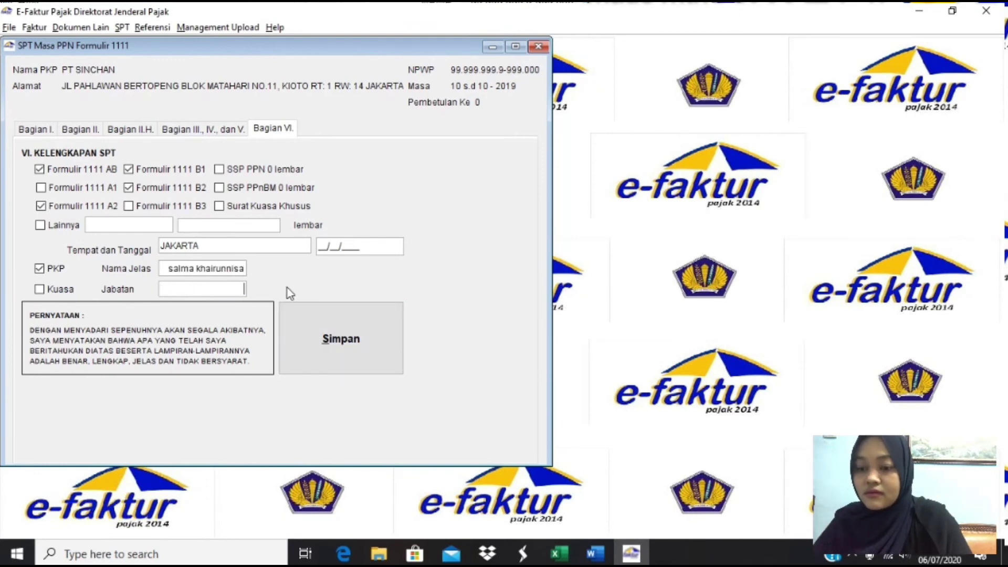
pyautogui.click(200, 268)
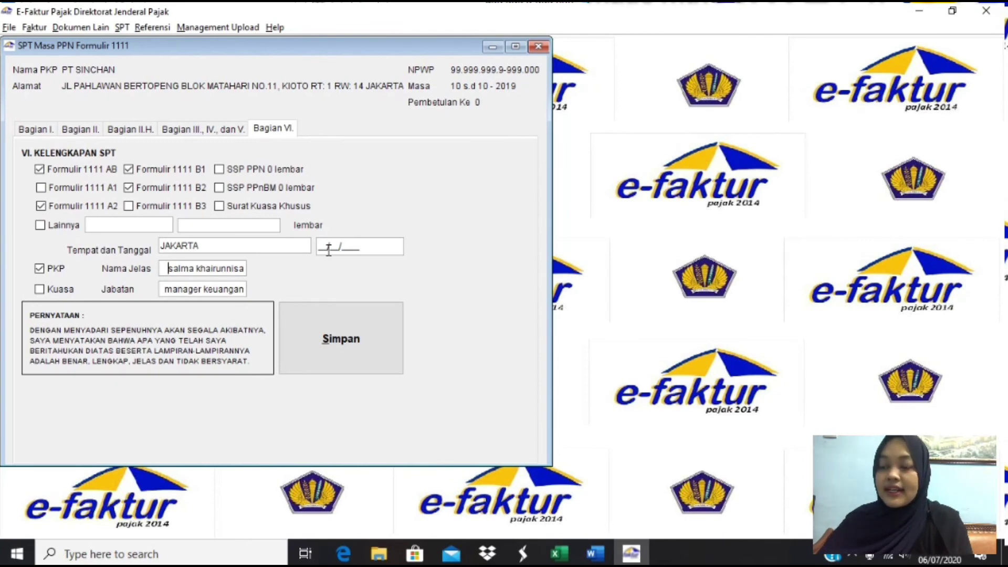
# - Enter the signing date 30/11/2019 and save the SPT form
pyautogui.hotkey('alt', 'Tab')
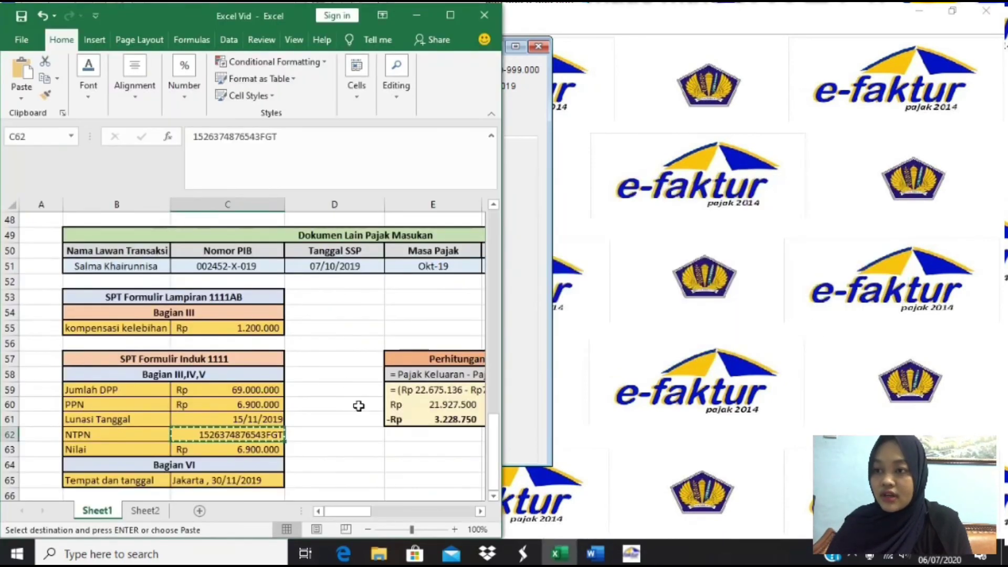
pyautogui.scroll(-1, 360, 412)
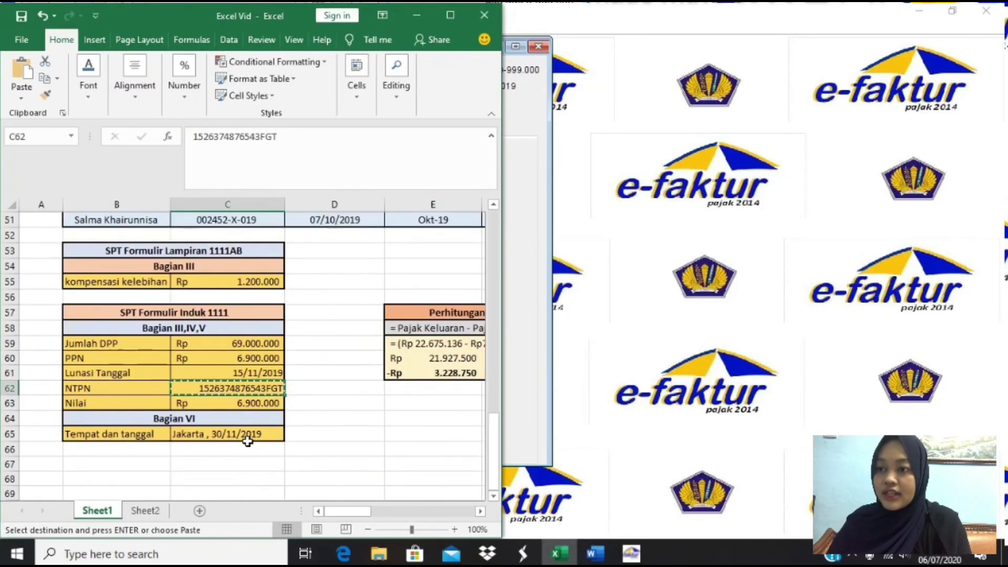
pyautogui.click(529, 382)
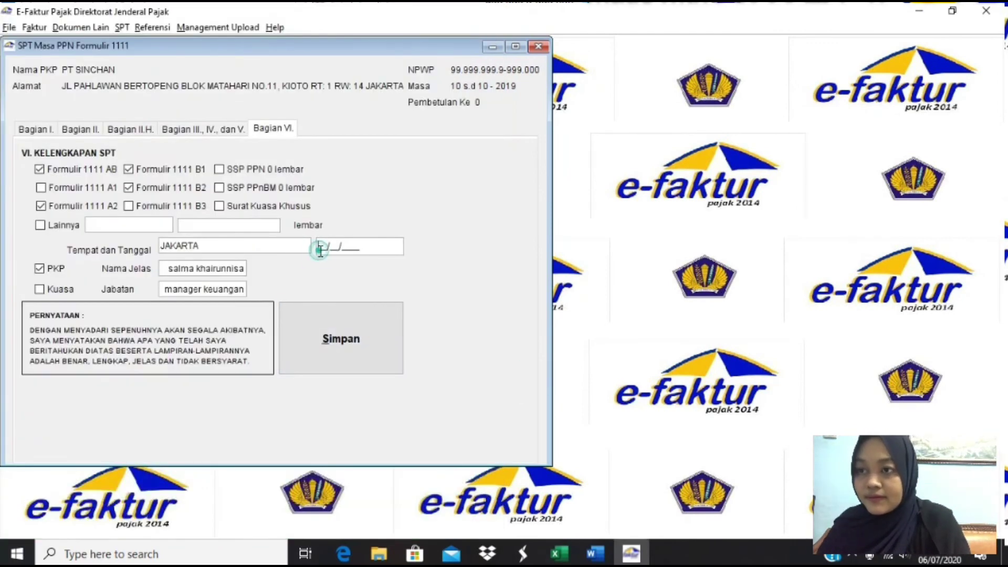
pyautogui.write('301')
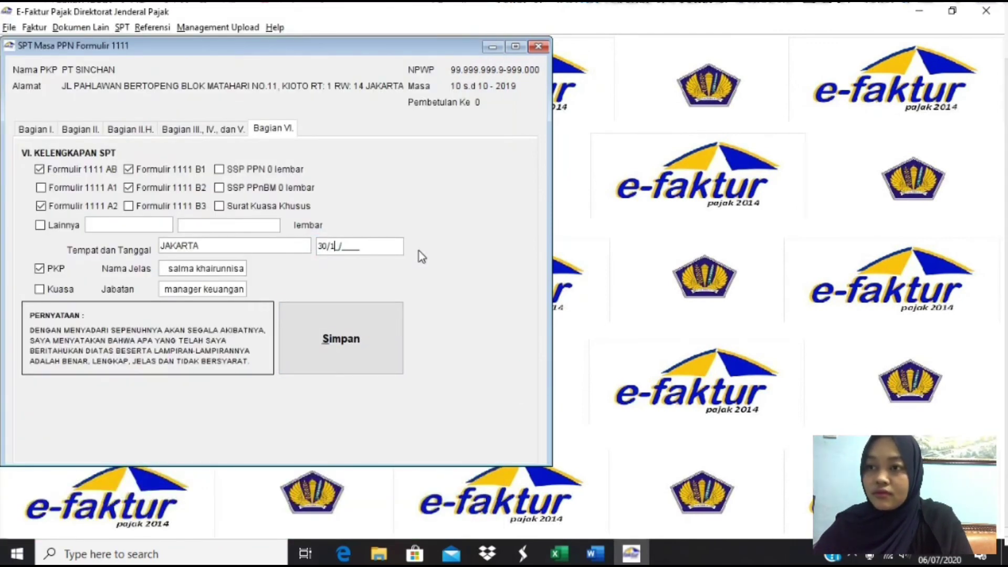
pyautogui.write('1120')
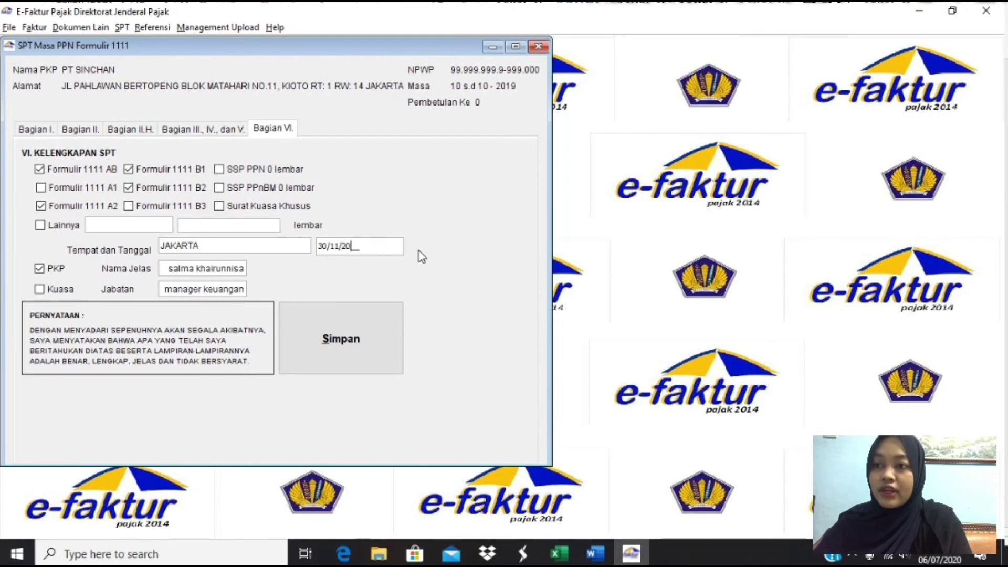
pyautogui.write('19')
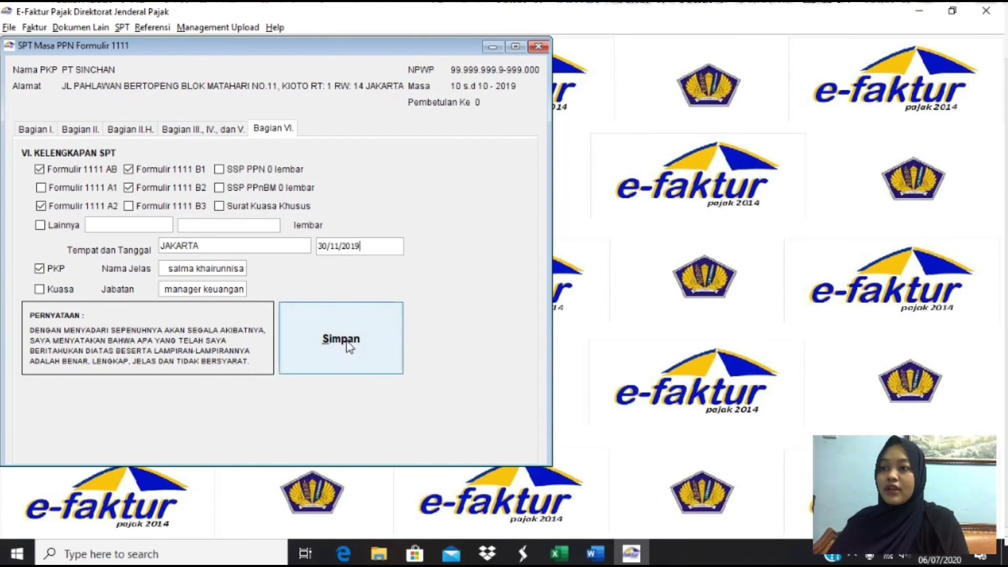
pyautogui.click(347, 347)
pyautogui.click(282, 272)
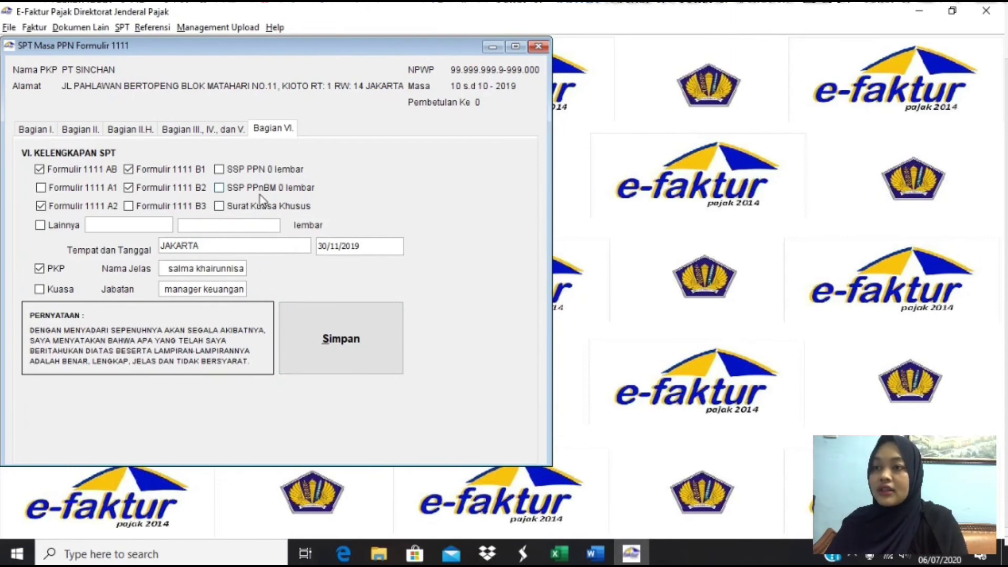
# - Go from Part I to the Part II overpayment calculation, then switch to Excel to compare figures
pyautogui.click(54, 131)
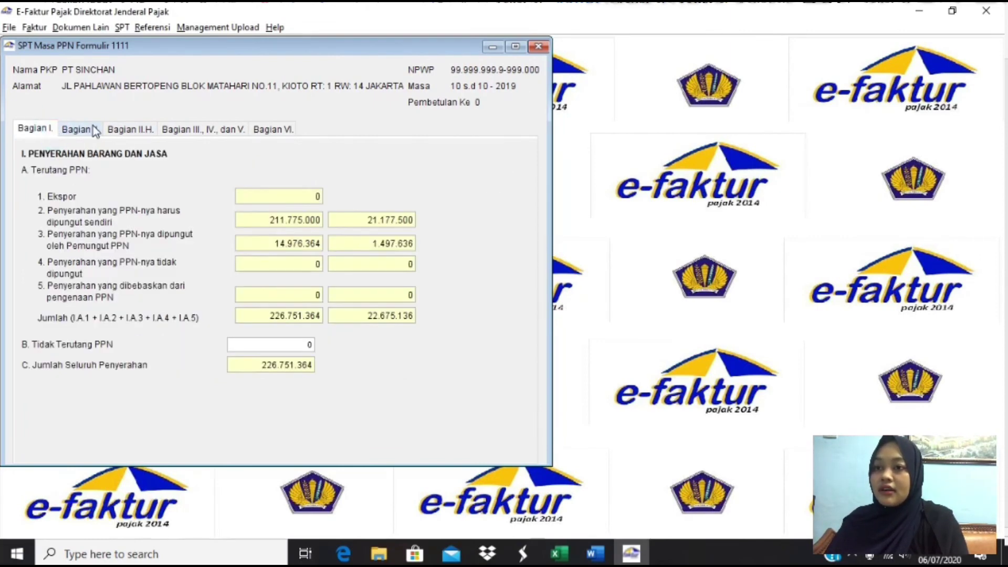
pyautogui.click(79, 129)
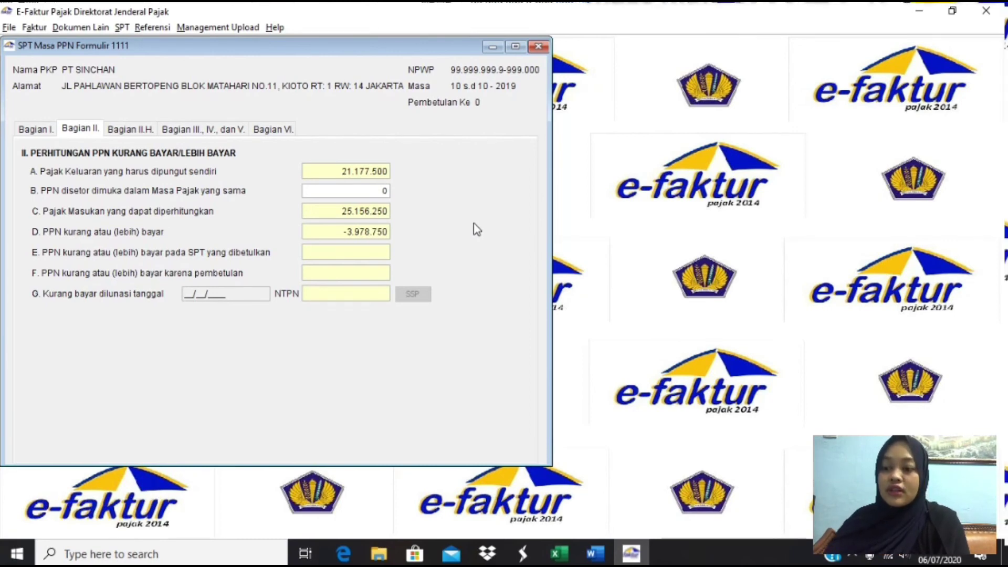
pyautogui.hotkey('alt', 'Tab')
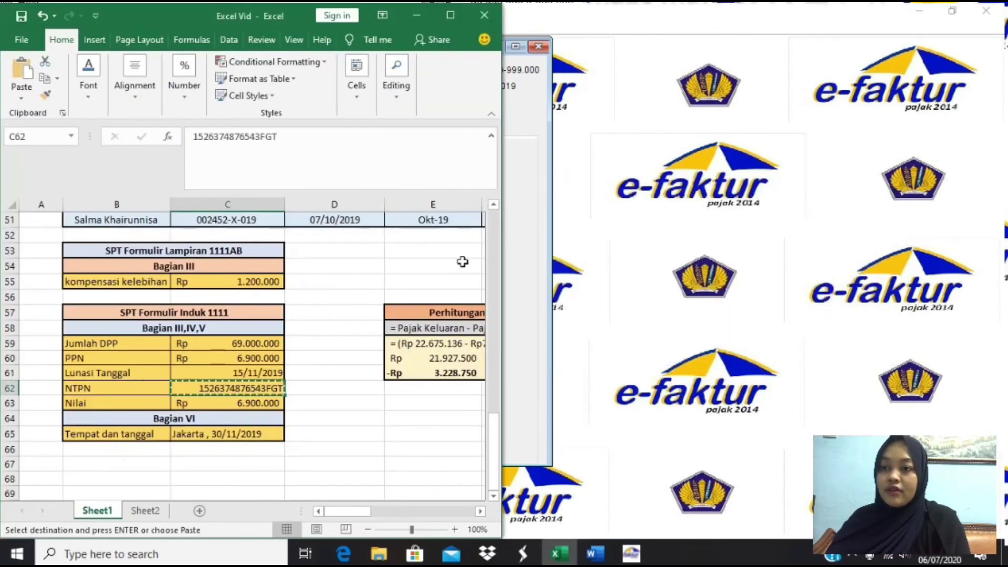
pyautogui.click(408, 352)
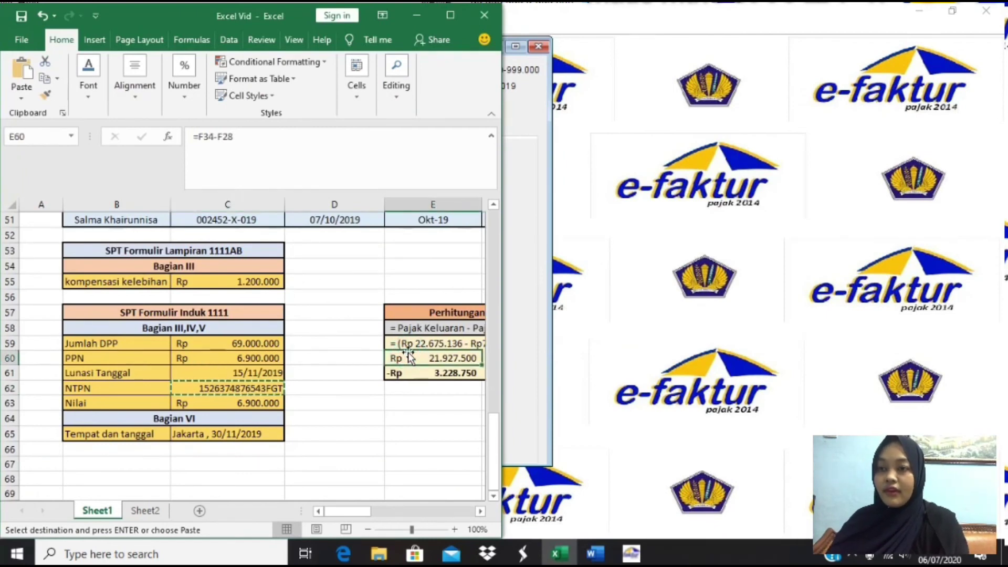
pyautogui.press('Right')
pyautogui.press('Right')
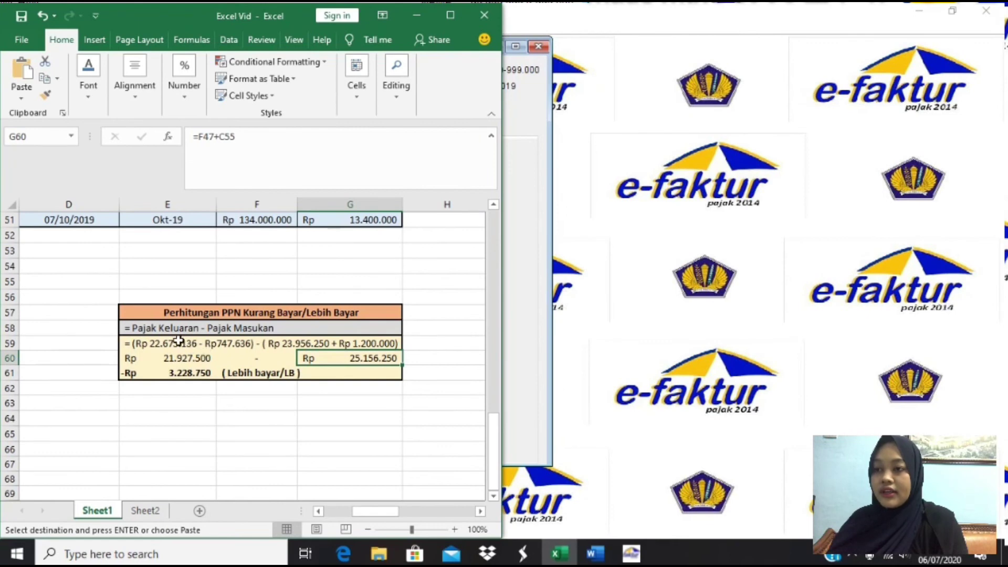
pyautogui.click(152, 341)
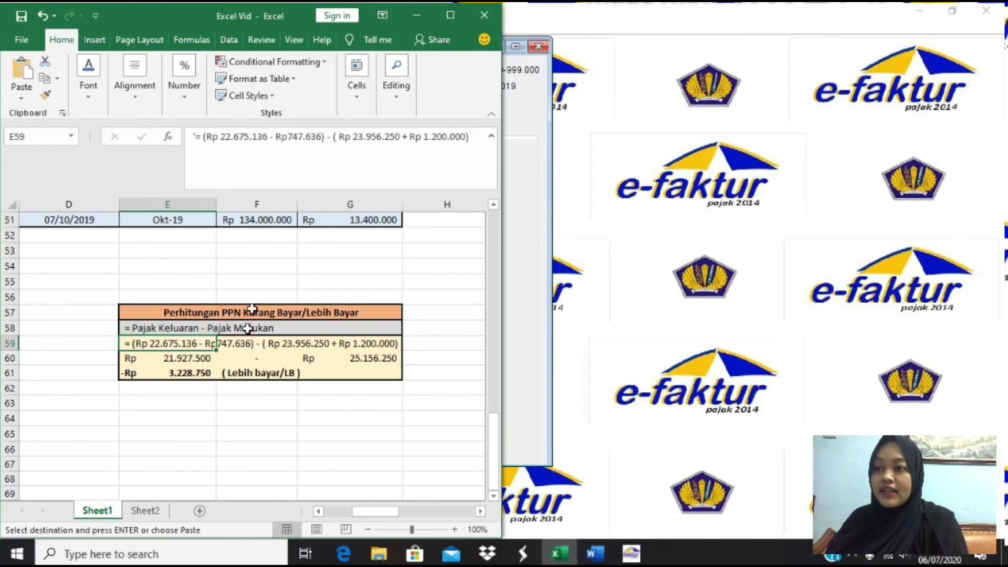
pyautogui.scroll(6, 254, 291)
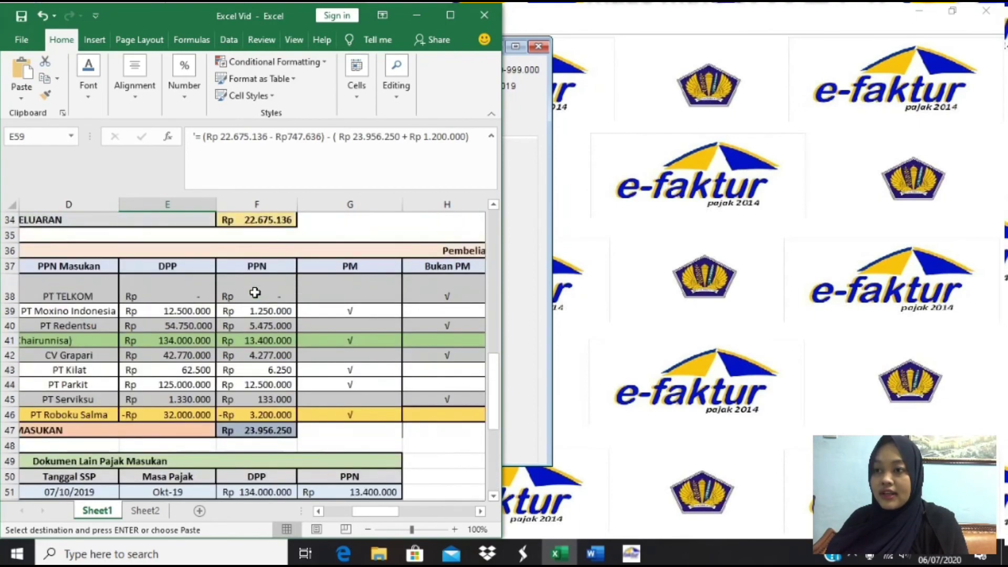
pyautogui.scroll(-4, 273, 294)
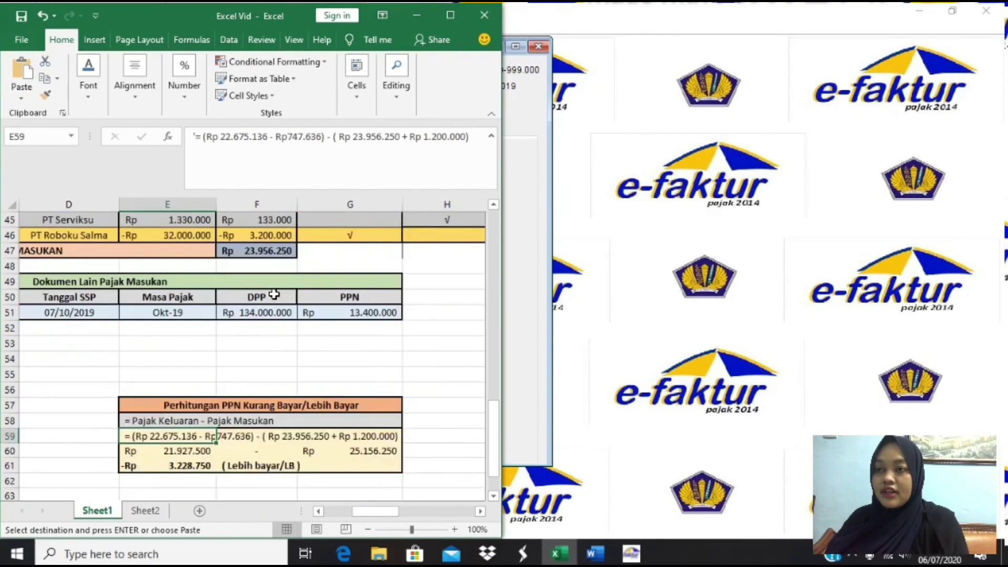
pyautogui.scroll(-1, 273, 294)
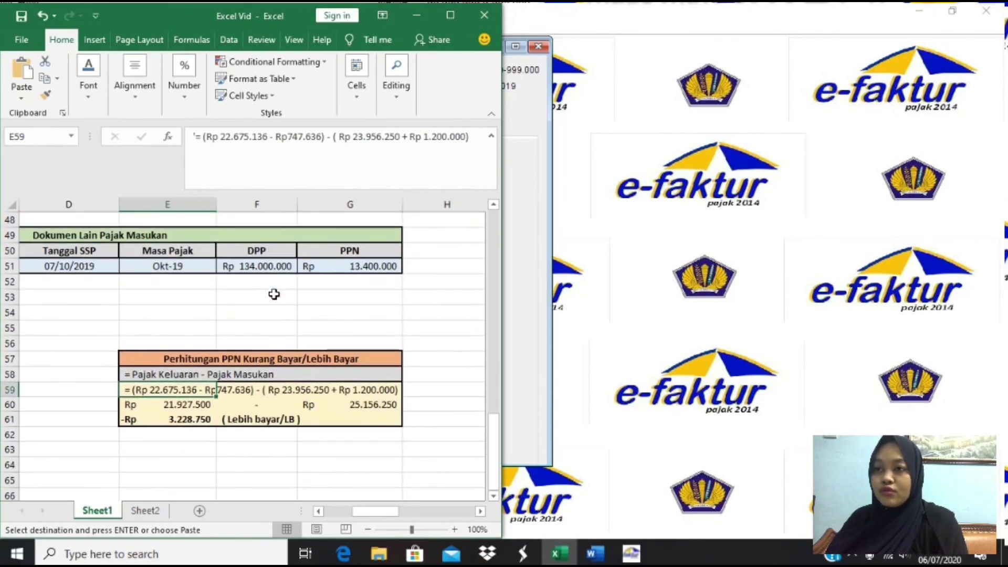
pyautogui.scroll(8, 274, 294)
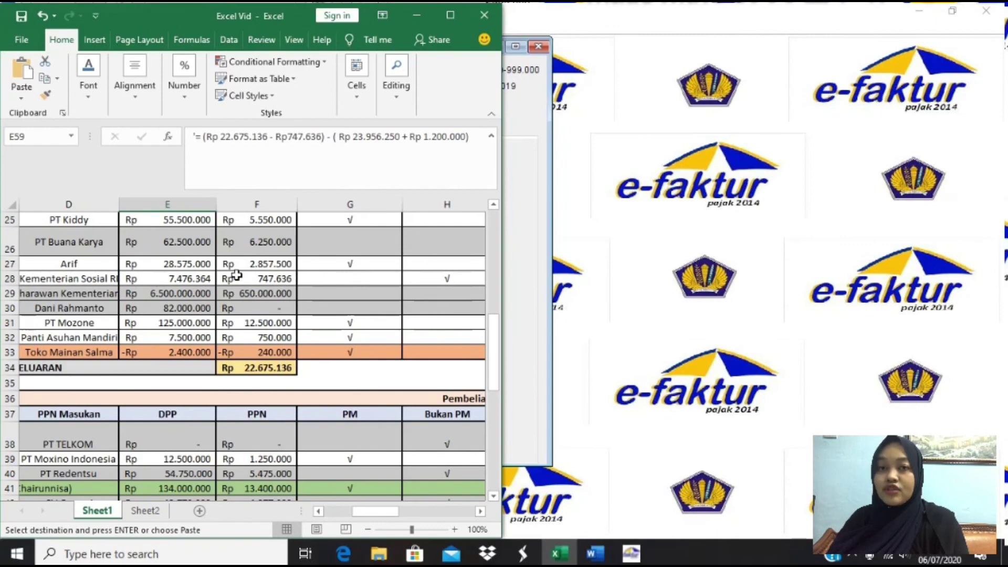
pyautogui.scroll(-6, 238, 271)
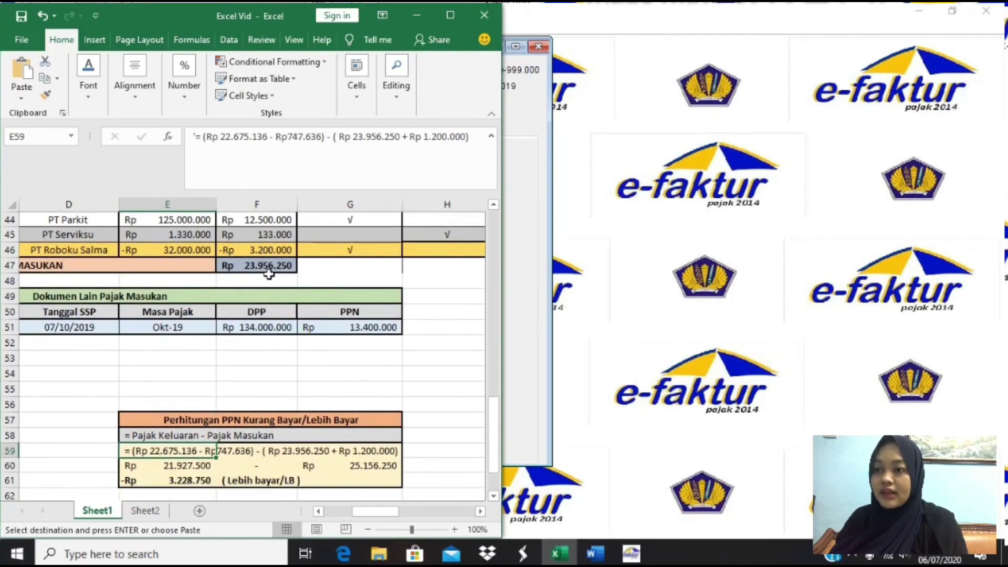
pyautogui.scroll(6, 269, 270)
pyautogui.scroll(-6, 268, 269)
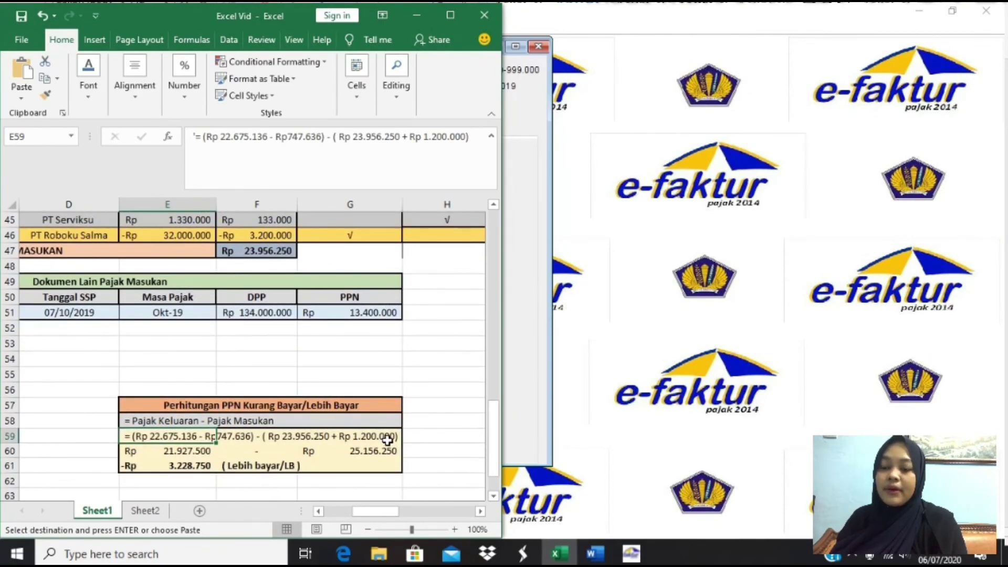
pyautogui.click(360, 441)
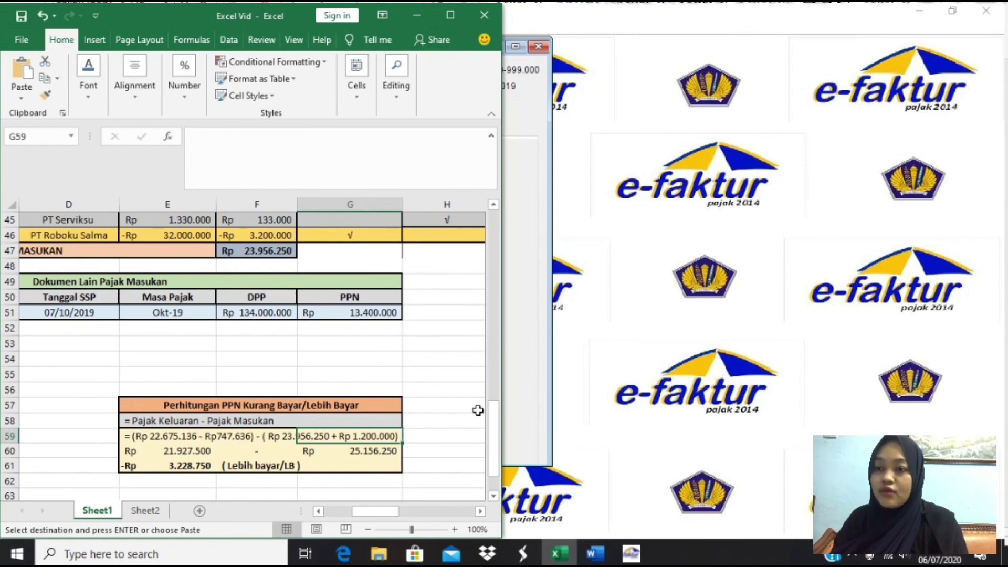
pyautogui.click(543, 388)
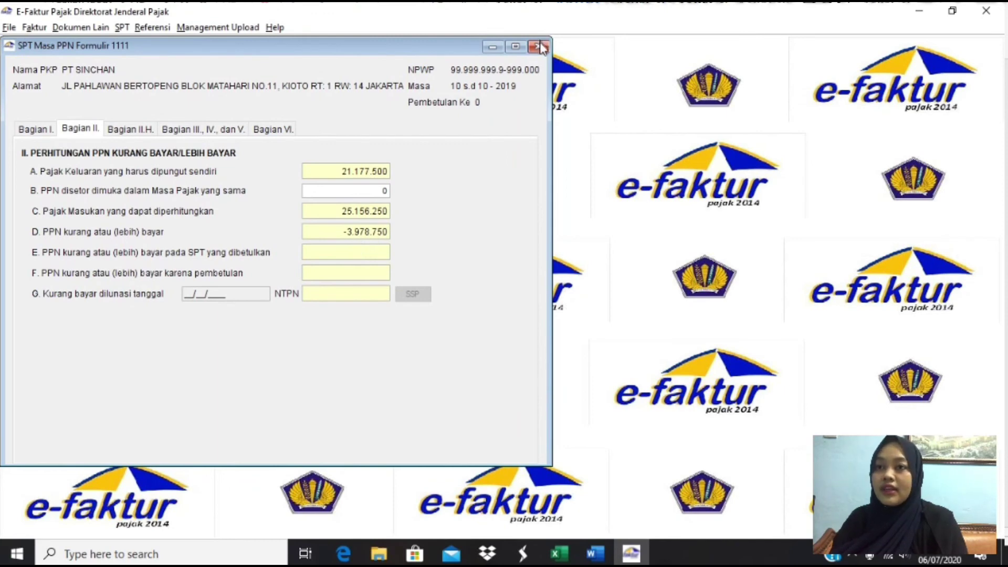
# - Save the SPT again from Part VI, confirm, and close the SPT Masa PPN window
pyautogui.click(256, 134)
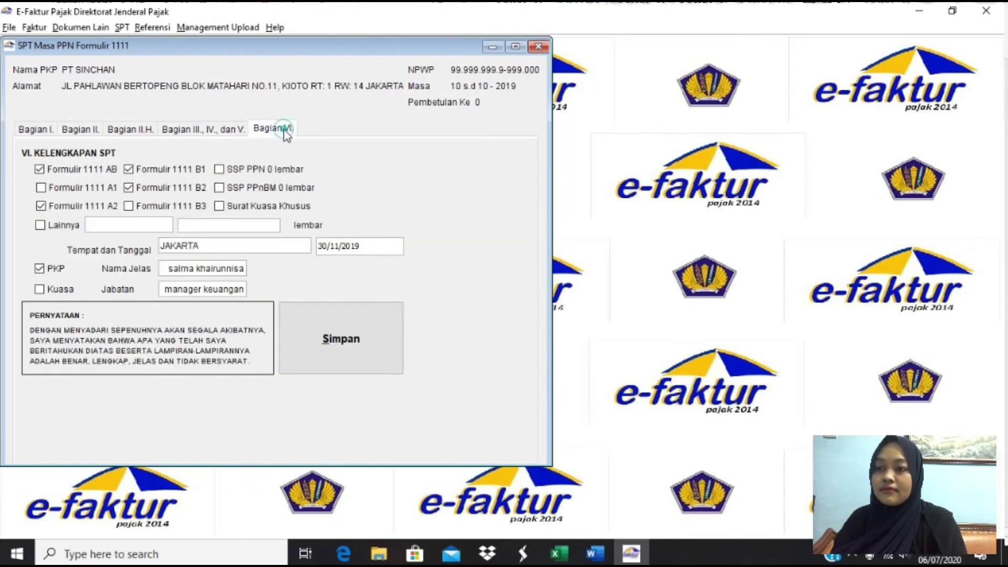
pyautogui.click(365, 327)
pyautogui.click(272, 274)
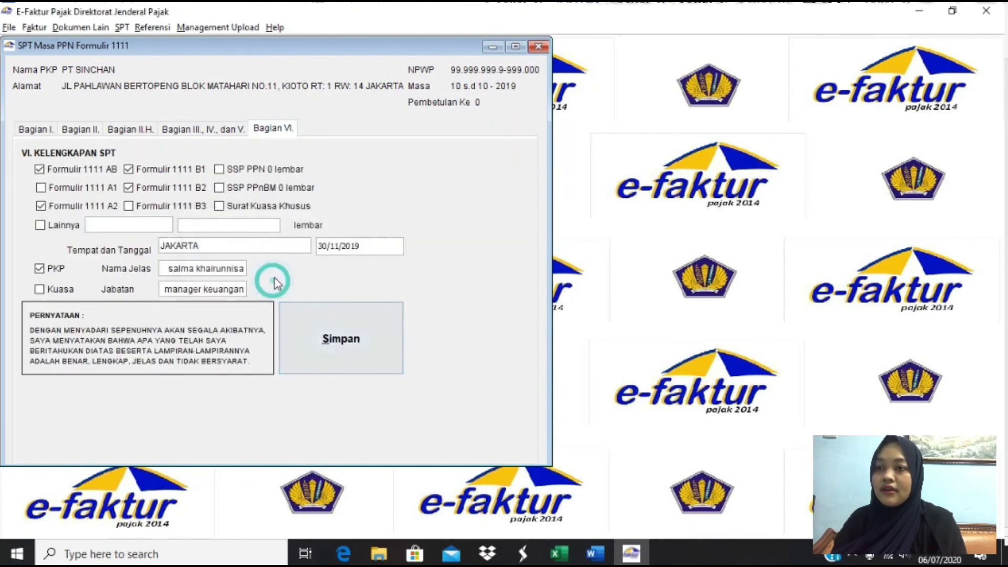
pyautogui.click(539, 47)
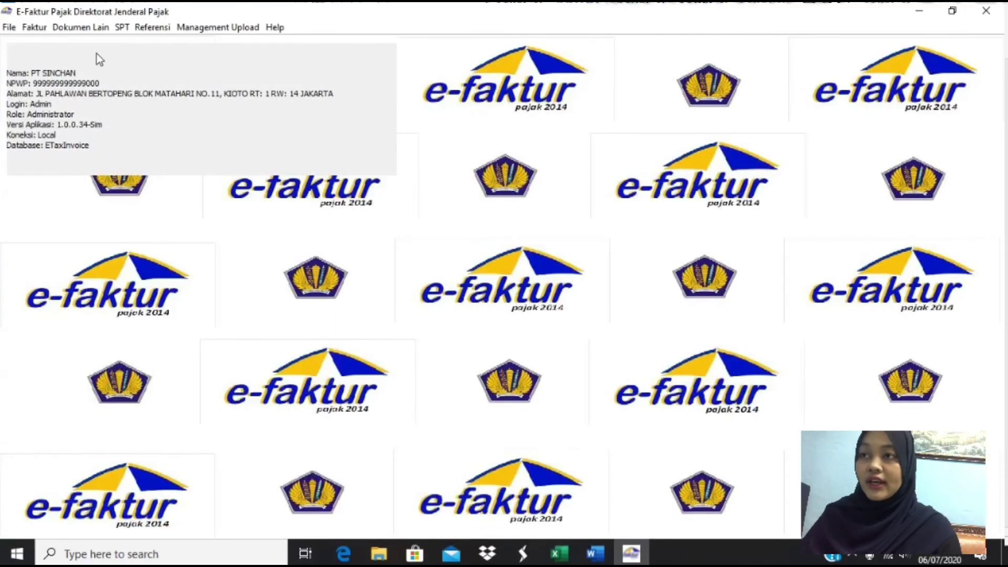
# - Export the first outgoing invoice in Administrasi Faktur as a PDF to Documents, then close the list
pyautogui.click(34, 27)
pyautogui.moveTo(73, 47)
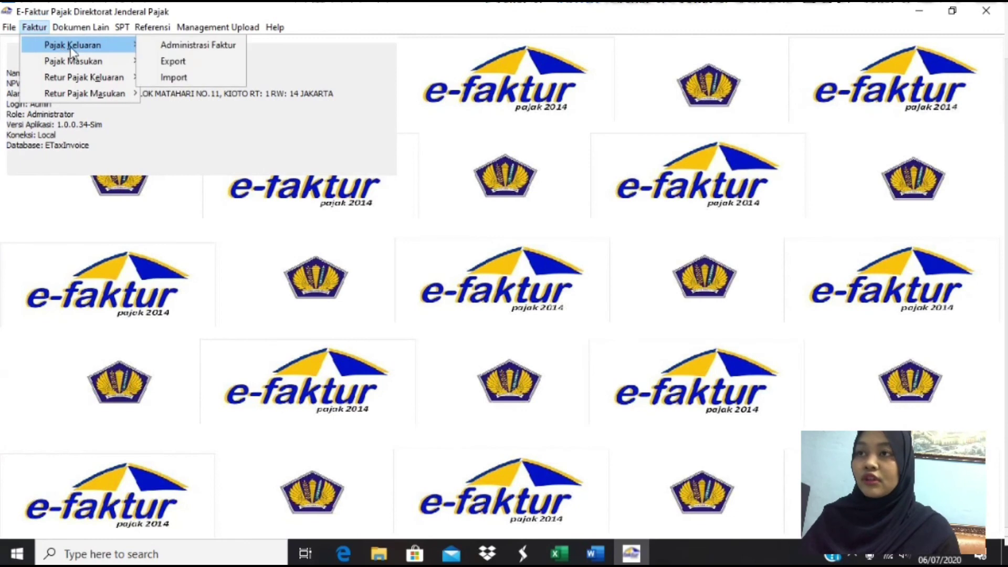
pyautogui.click(163, 47)
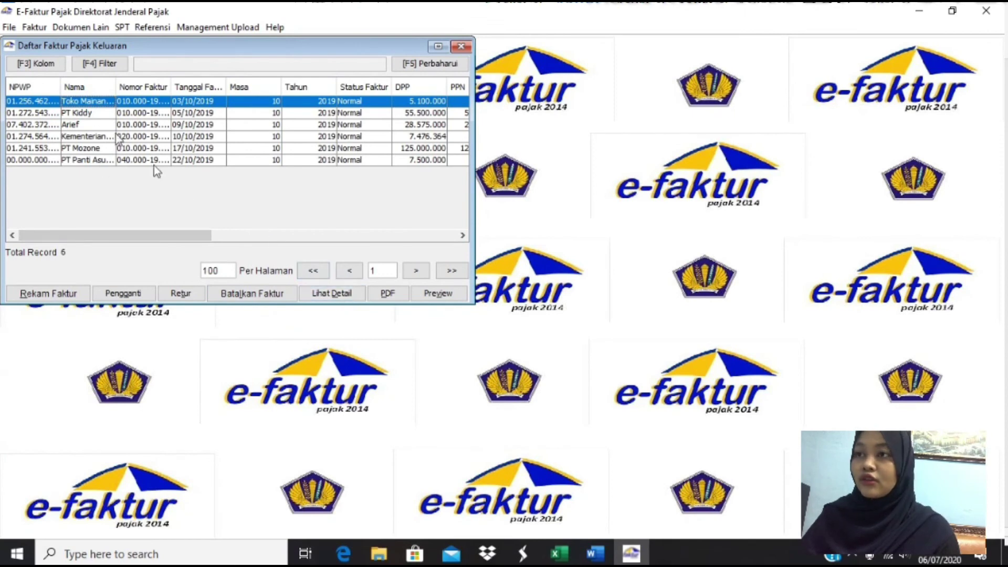
pyautogui.click(389, 297)
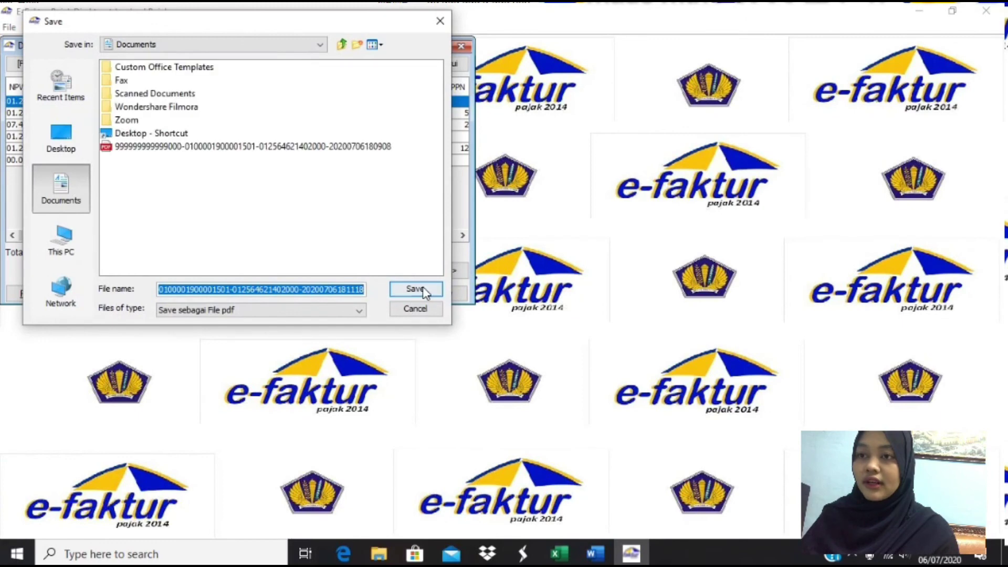
pyautogui.click(415, 289)
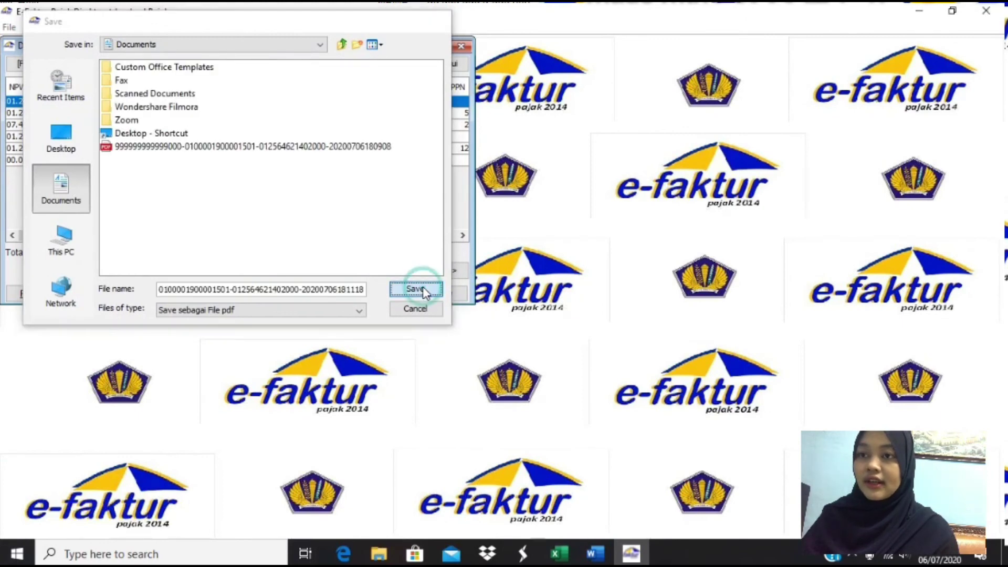
pyautogui.click(251, 201)
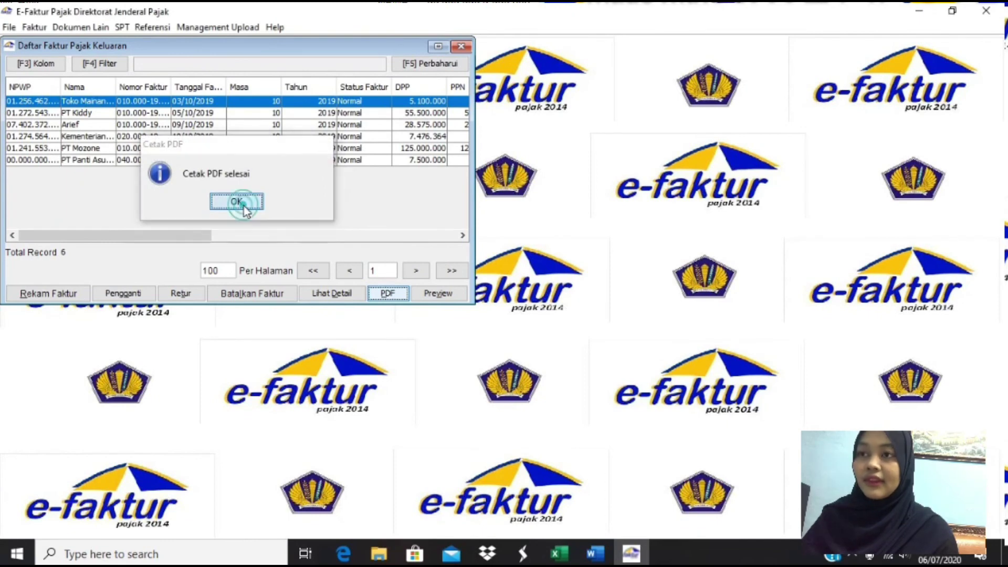
pyautogui.click(243, 205)
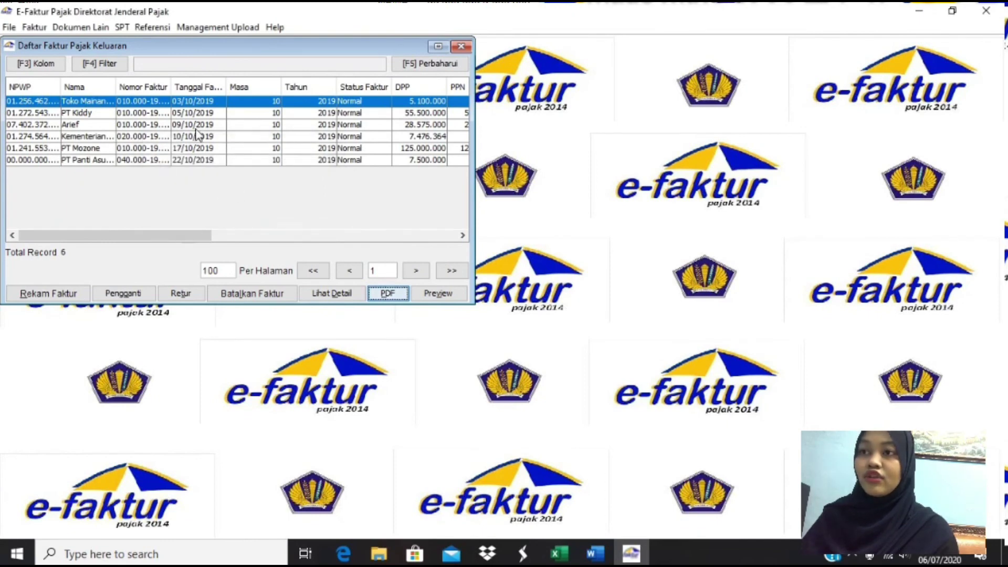
pyautogui.click(466, 47)
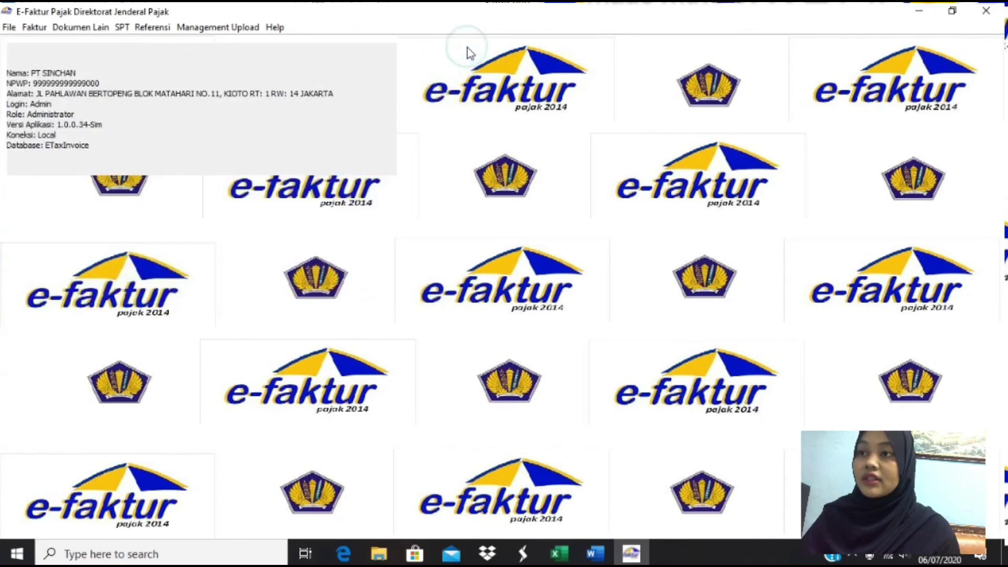
# - From Buka SPT, save the 10/2019 SPT as a CSV file into Documents
pyautogui.click(127, 27)
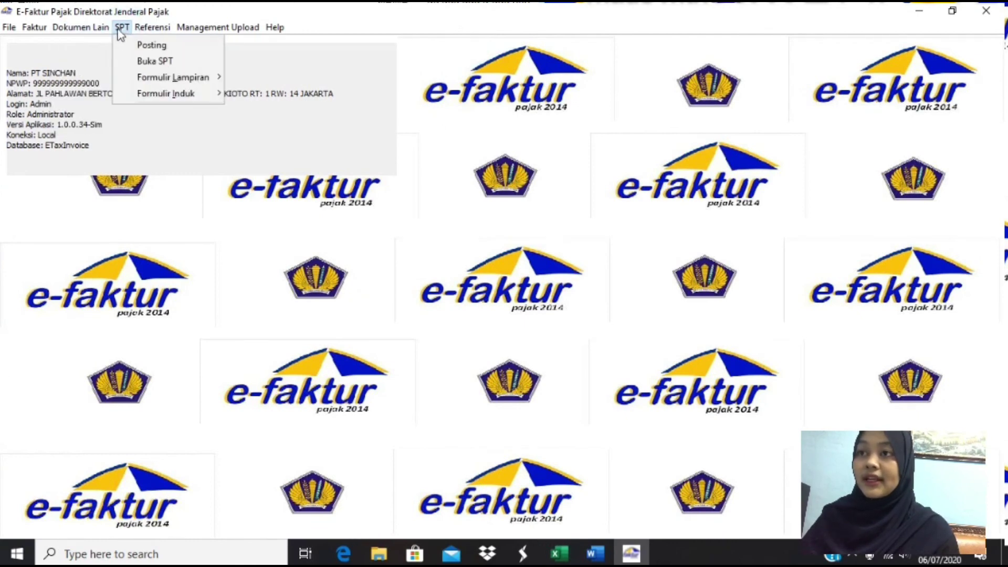
pyautogui.click(143, 62)
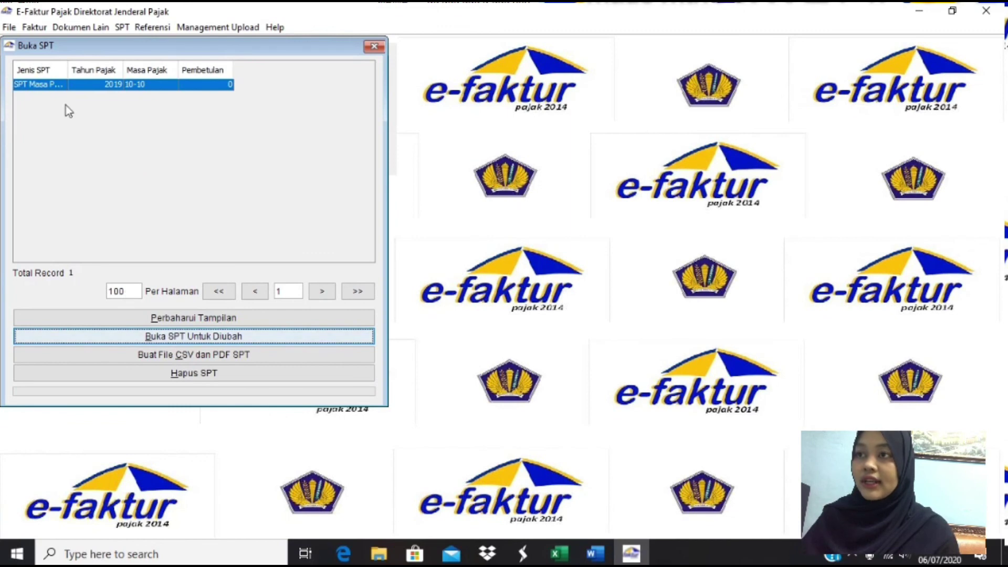
pyautogui.click(190, 356)
pyautogui.click(190, 358)
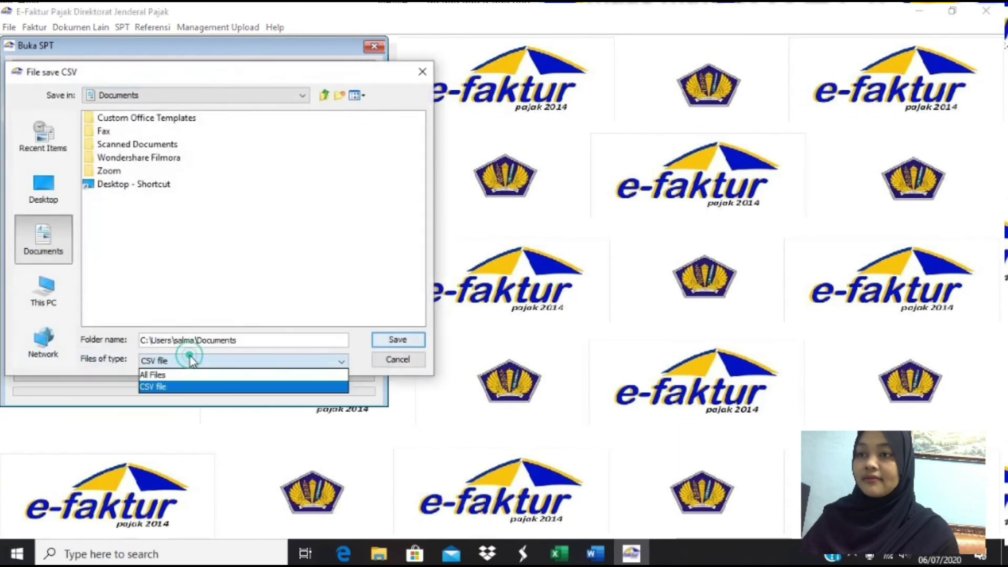
pyautogui.click(235, 363)
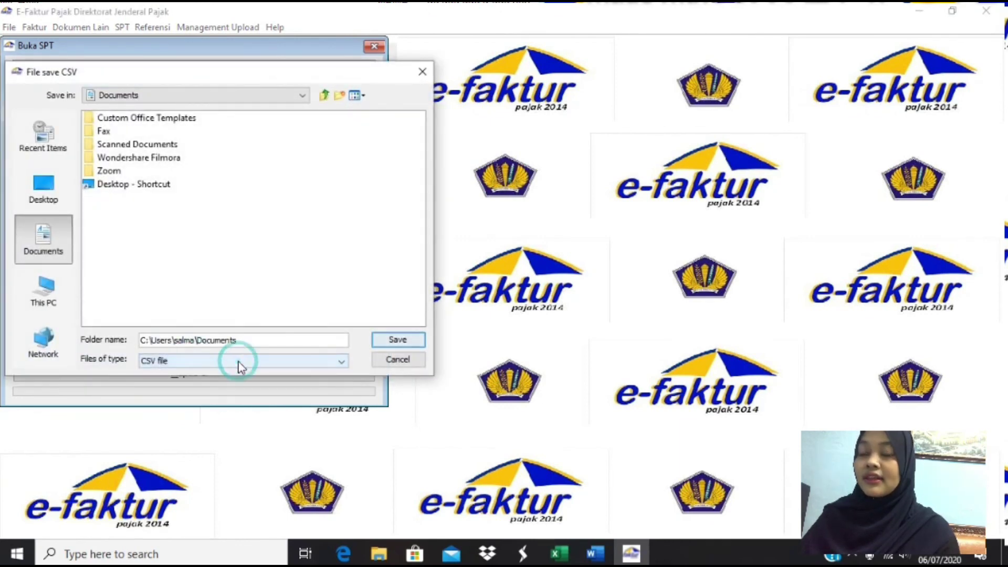
pyautogui.click(398, 342)
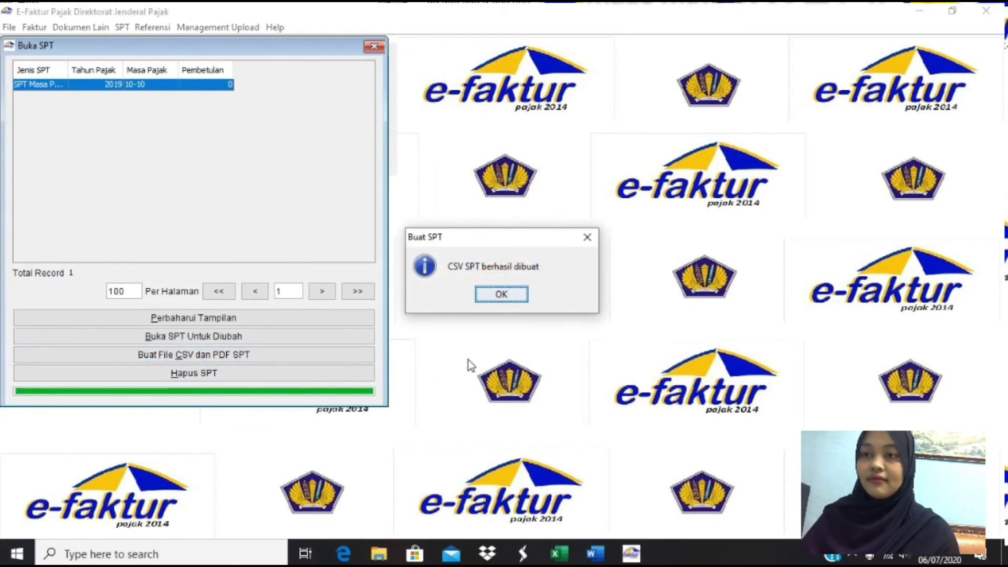
pyautogui.click(517, 295)
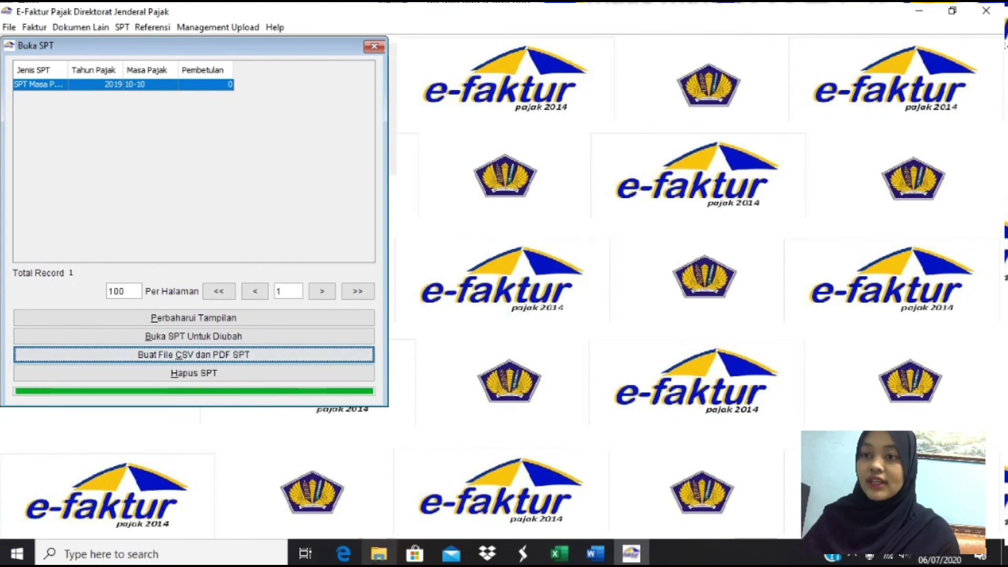
pyautogui.click(371, 556)
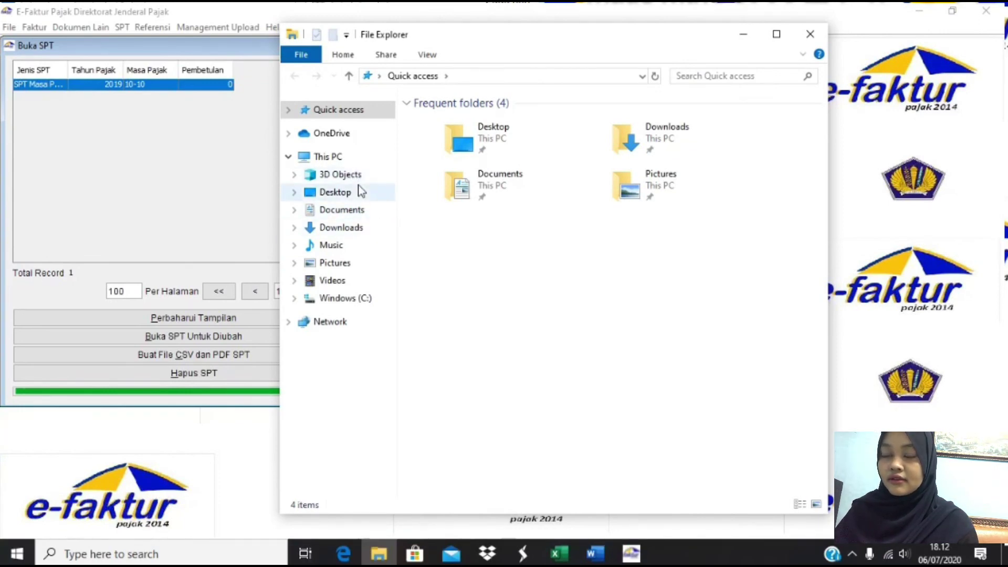
# - Go to the Documents folder in File Explorer and open the earliest exported invoice PDF
pyautogui.click(308, 200)
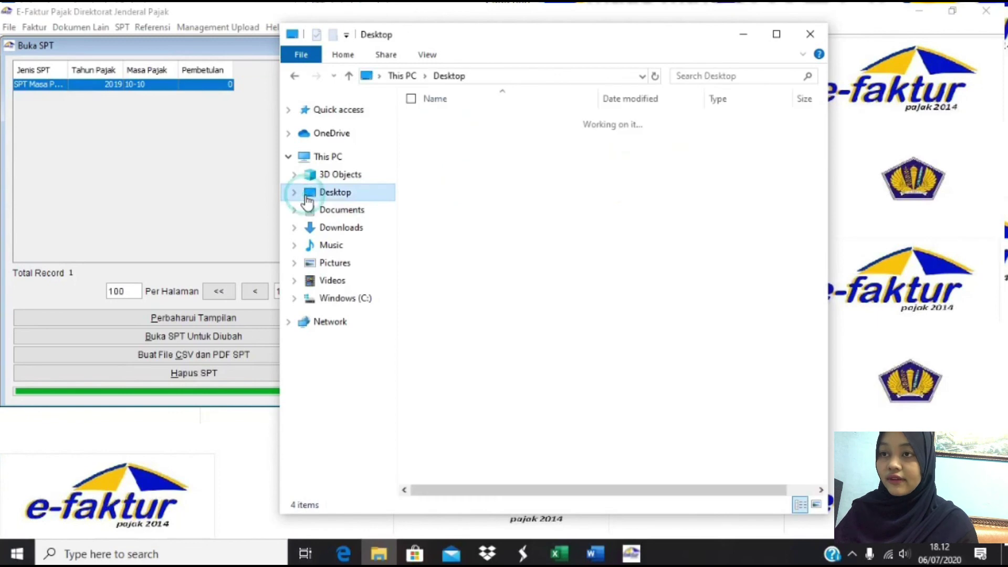
pyautogui.click(328, 212)
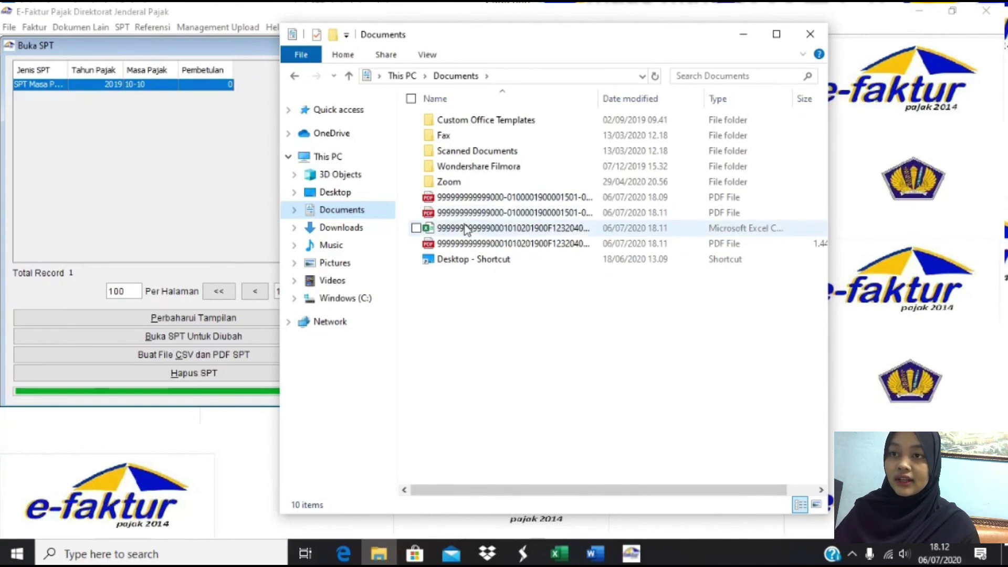
pyautogui.doubleClick(471, 197)
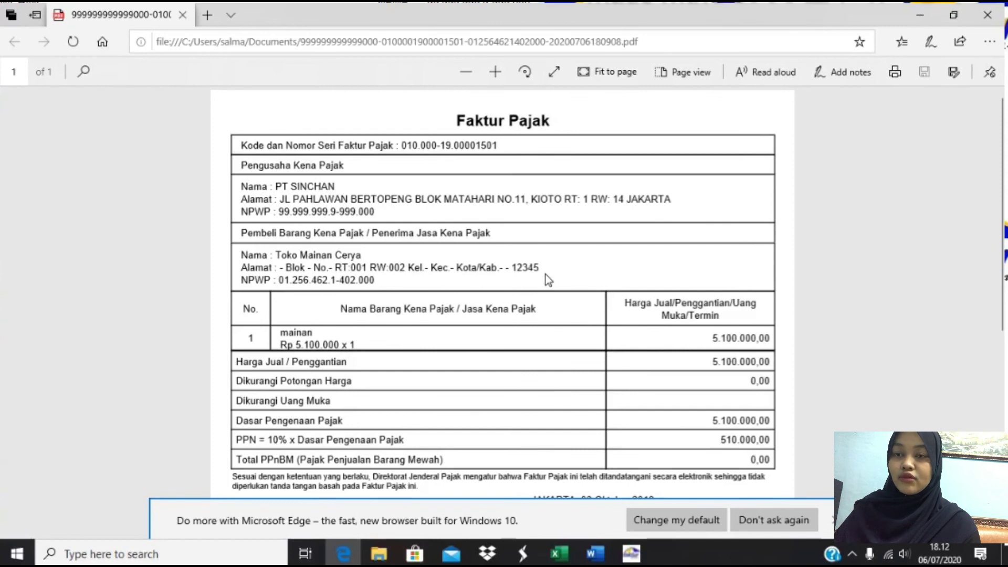
# - Scroll through the invoice PDF in Edge, then open the exported SPT PDF from Documents
pyautogui.scroll(-5, 646, 344)
pyautogui.scroll(4, 646, 342)
pyautogui.scroll(2, 546, 279)
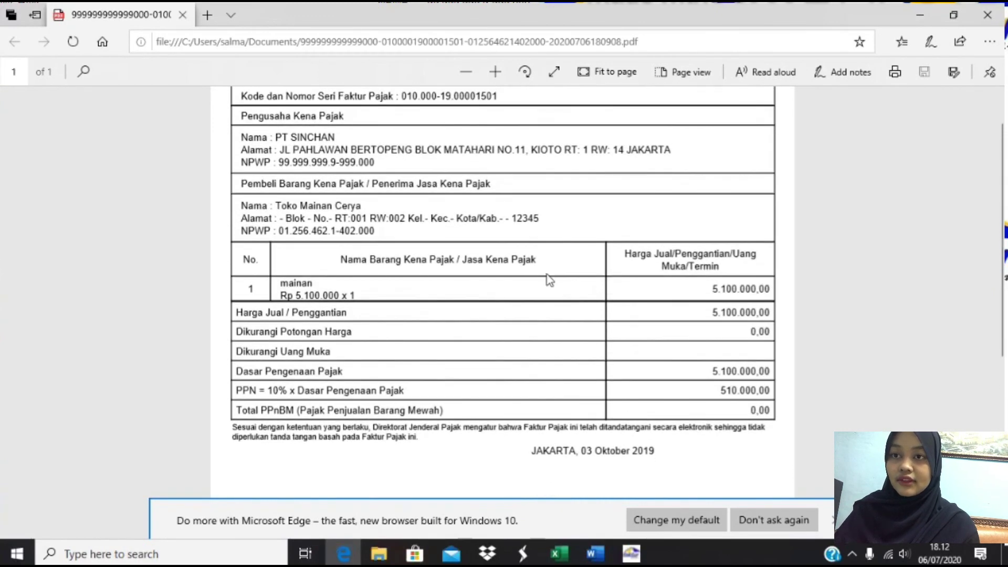
pyautogui.click(380, 555)
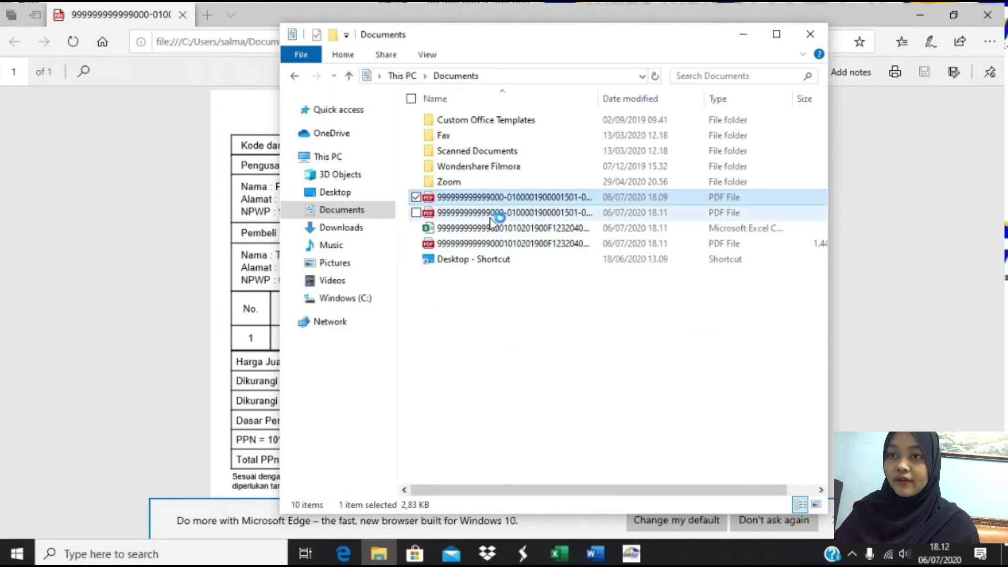
pyautogui.doubleClick(489, 243)
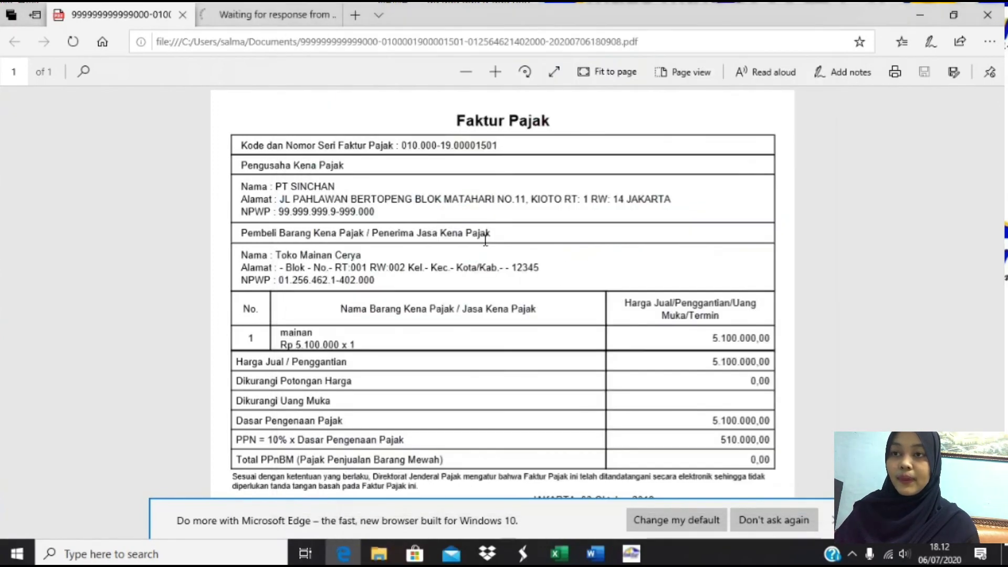
# - Scroll through the SPT PDF's Formulir 1111, AB, A2, A1, B1 and B2 pages in Edge's second tab
pyautogui.click(267, 21)
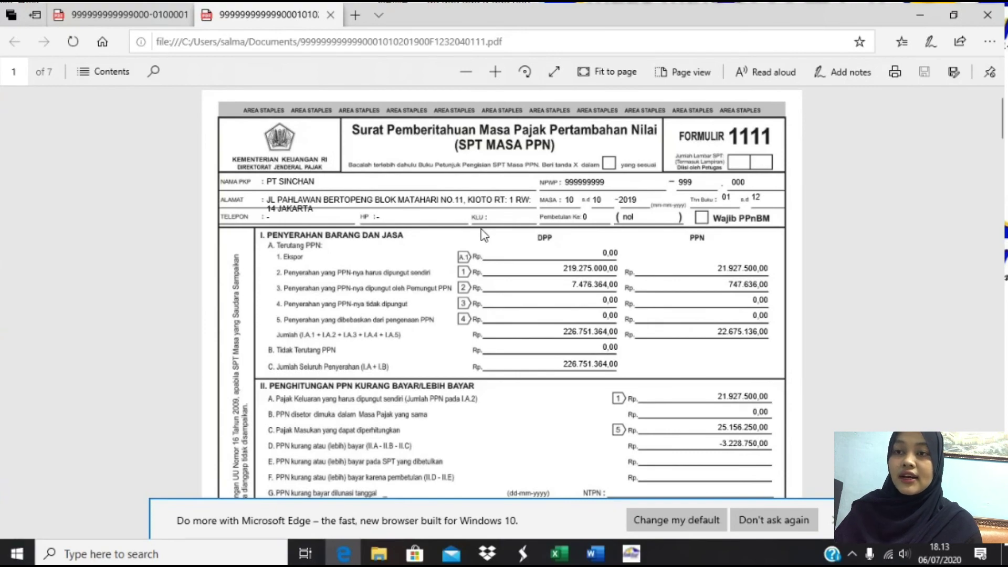
pyautogui.scroll(-8, 484, 235)
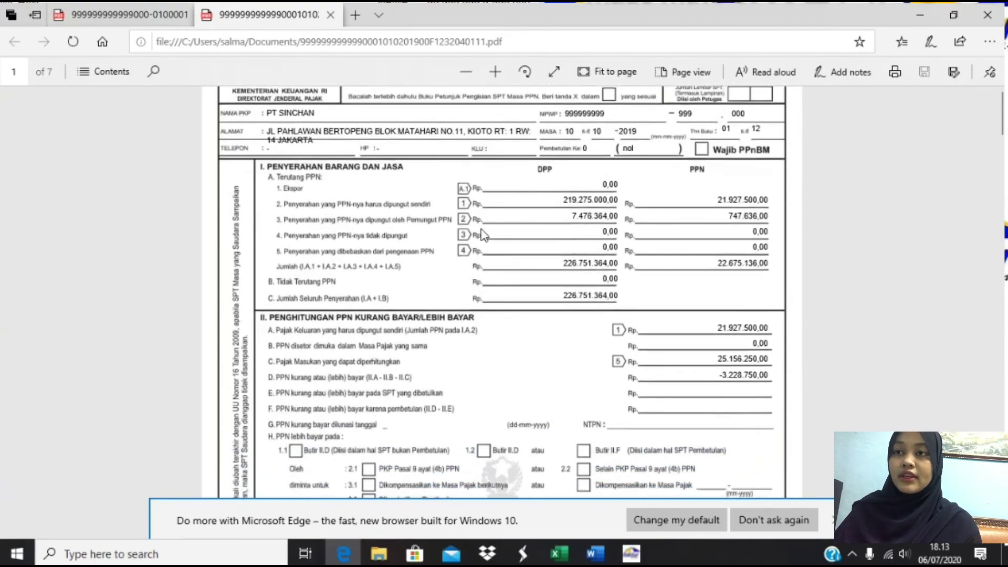
pyautogui.scroll(-7, 483, 233)
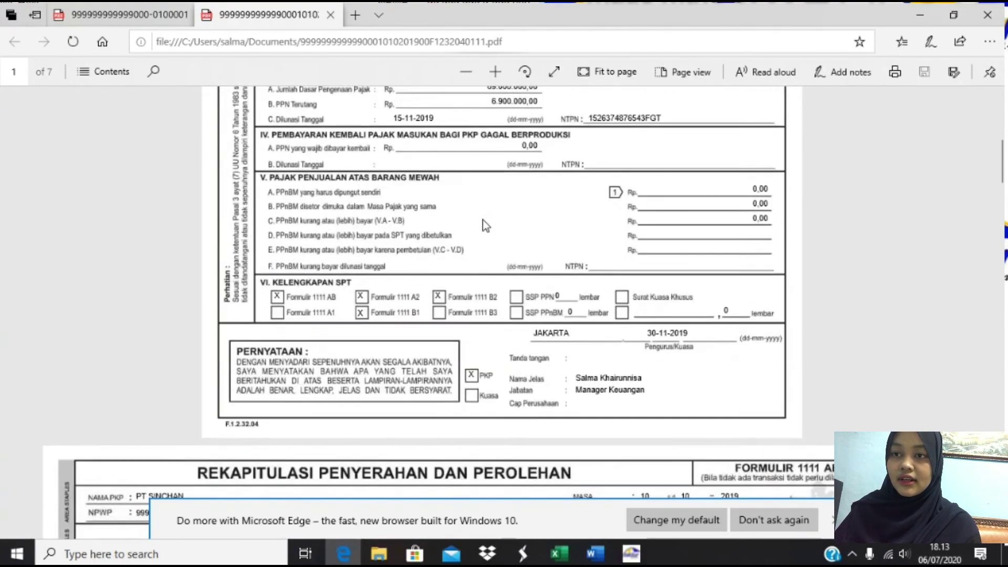
pyautogui.scroll(-20, 525, 315)
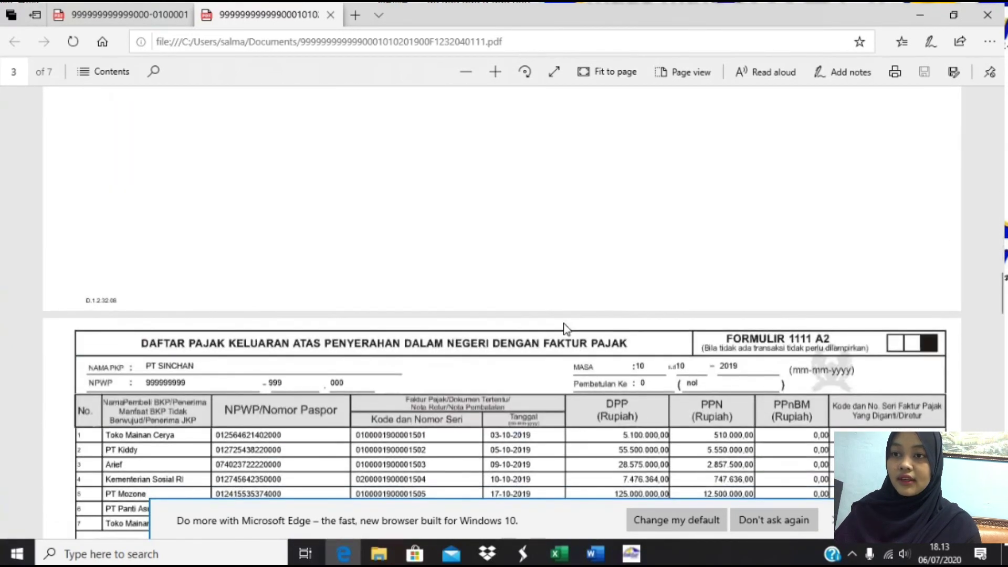
pyautogui.scroll(8, 626, 183)
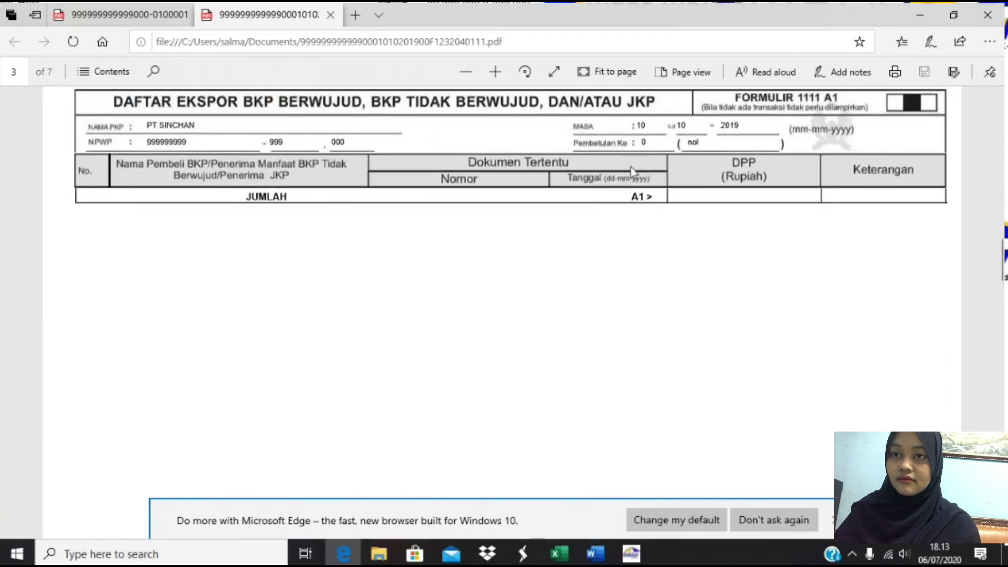
pyautogui.scroll(-8, 632, 169)
pyautogui.scroll(-10, 631, 167)
pyautogui.scroll(-10, 598, 310)
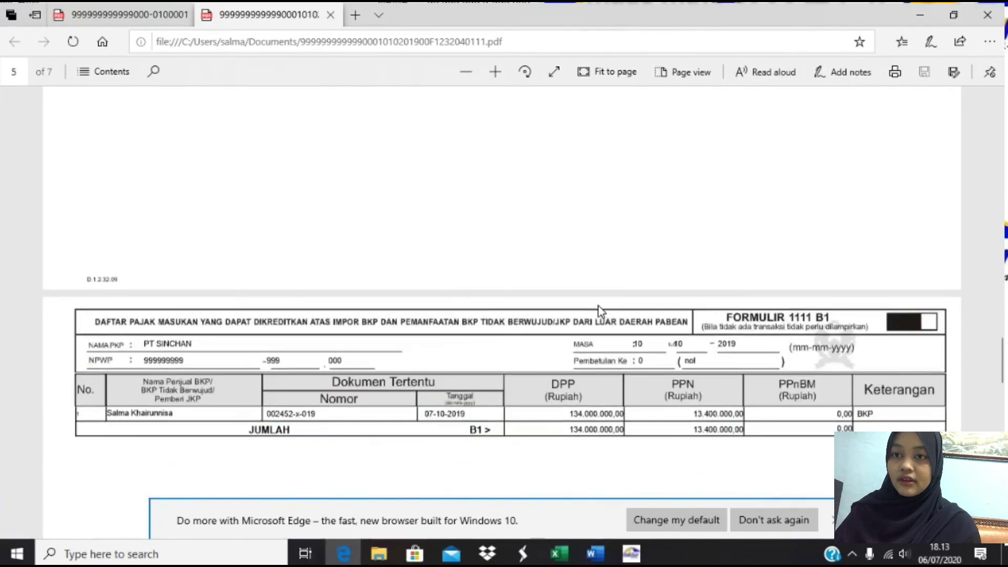
pyautogui.scroll(-10, 603, 301)
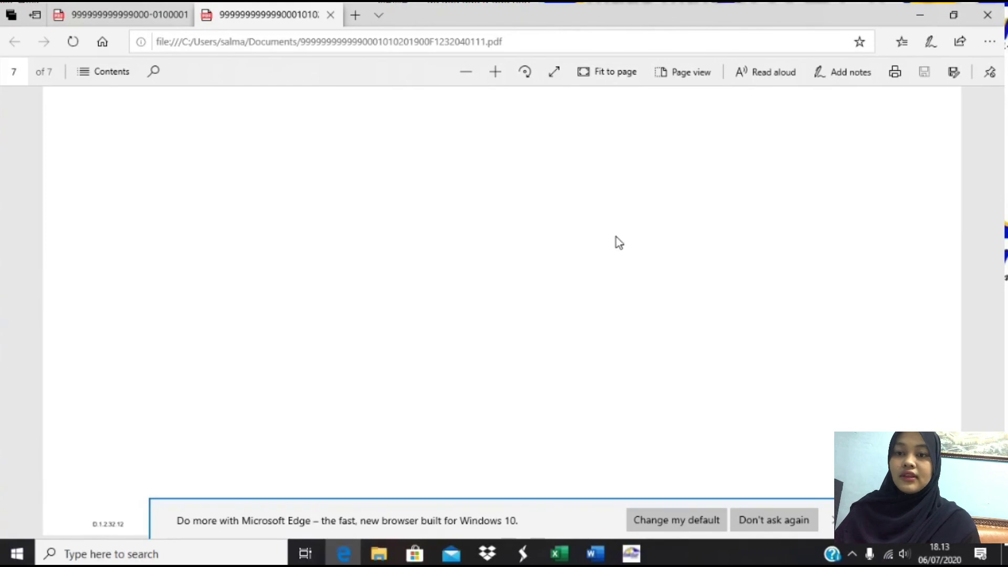
pyautogui.scroll(10, 618, 241)
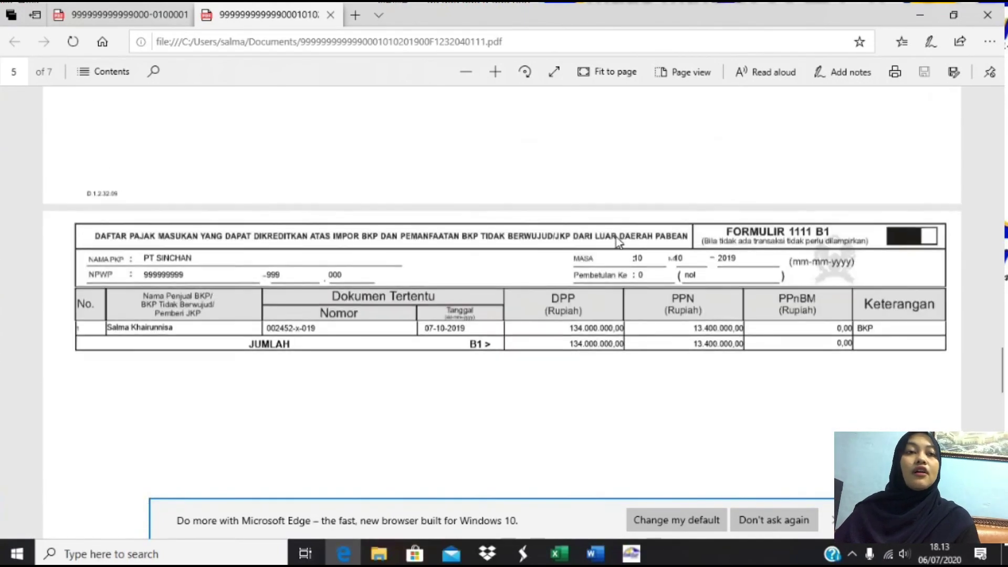